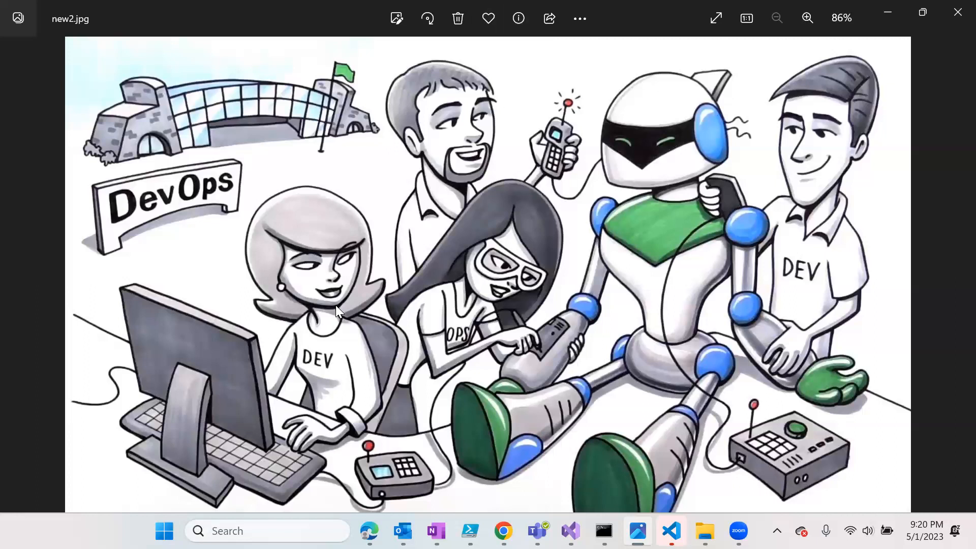
- Open the Pipelines Library, check the empty Secure files, and return to Variable groups
mouse_move(403, 531)
mouse_move(367, 533)
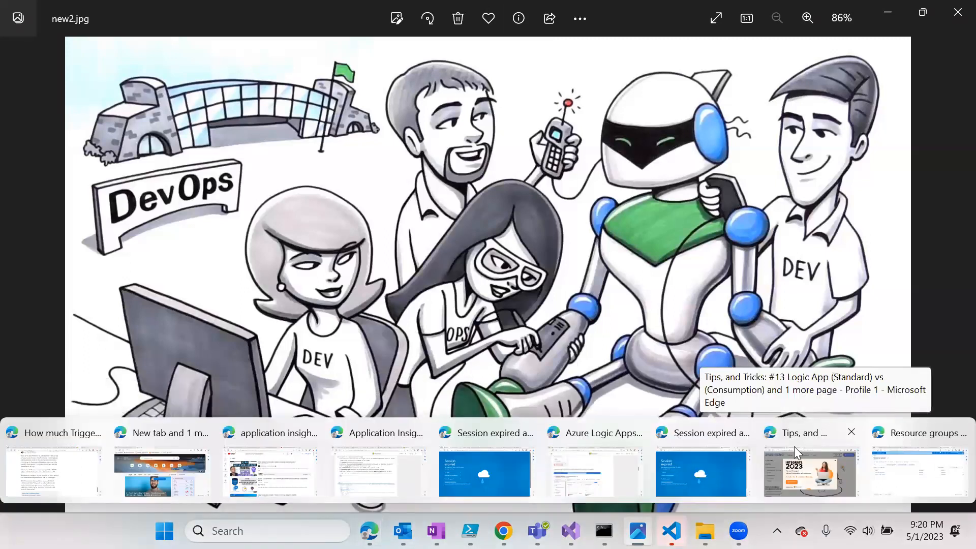
click(919, 478)
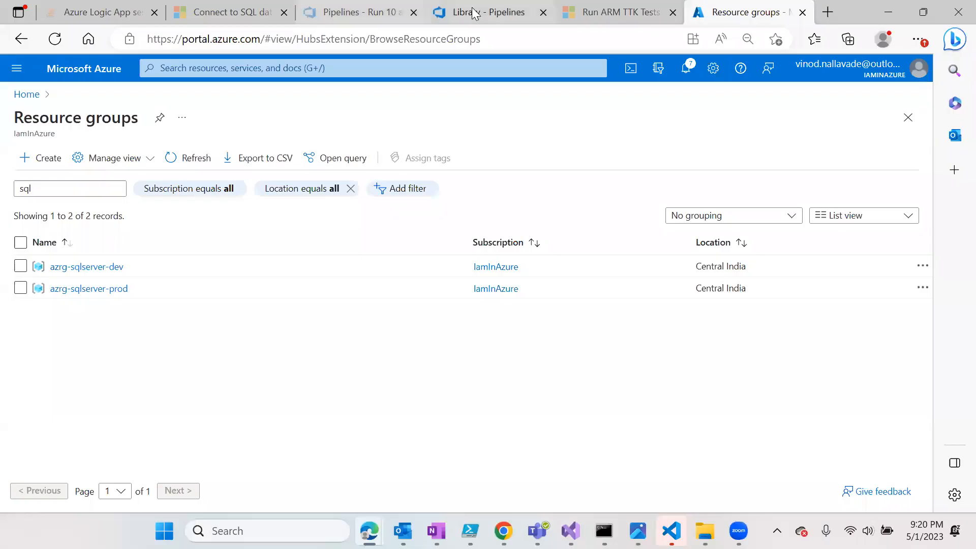
click(359, 14)
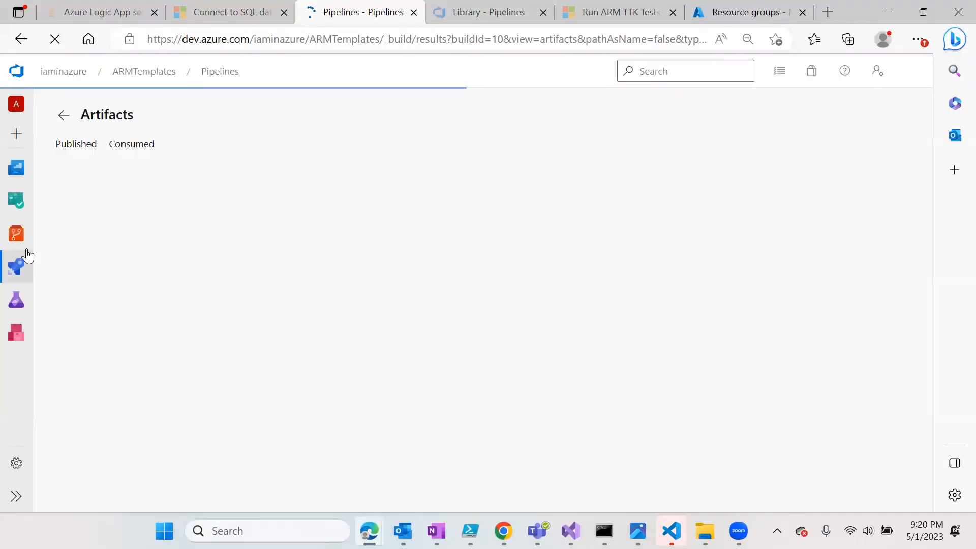
mouse_move(21, 273)
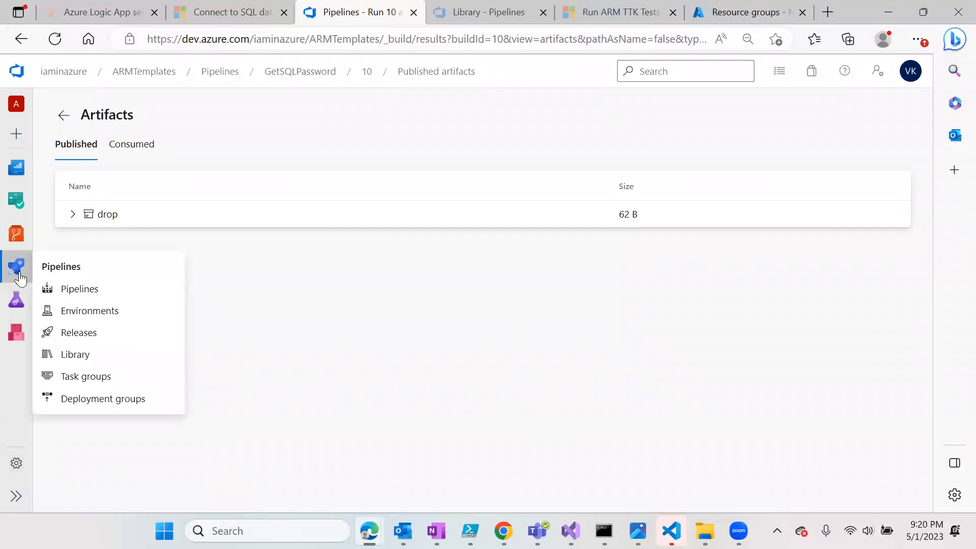
click(87, 359)
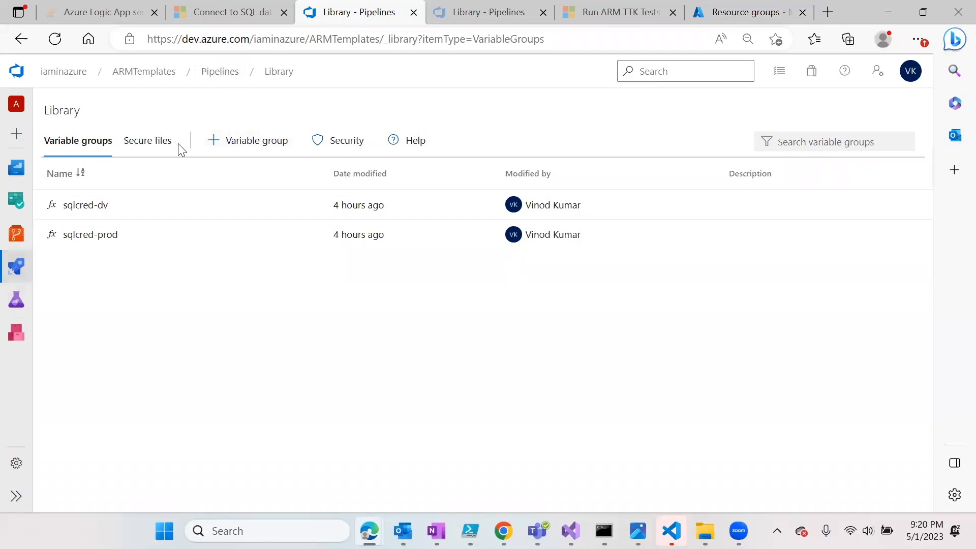
click(147, 144)
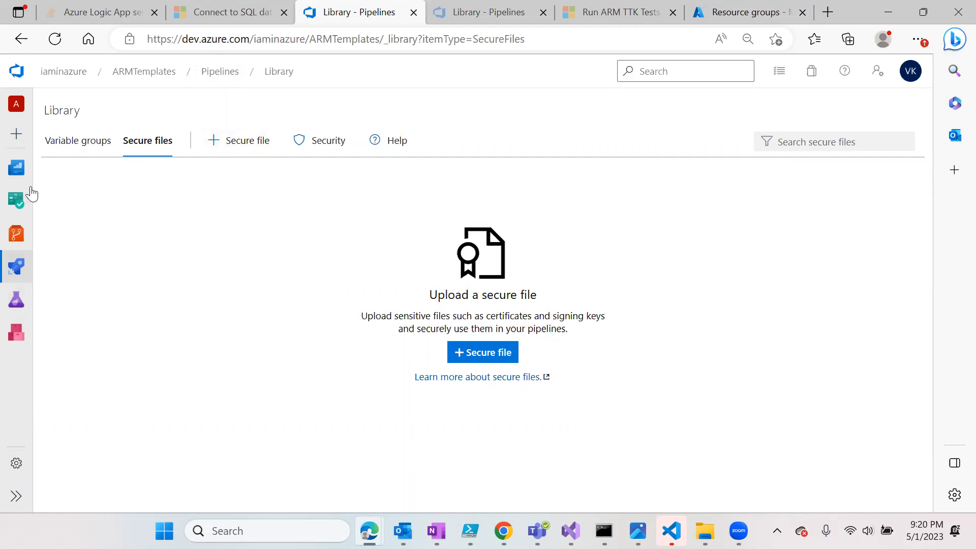
click(66, 142)
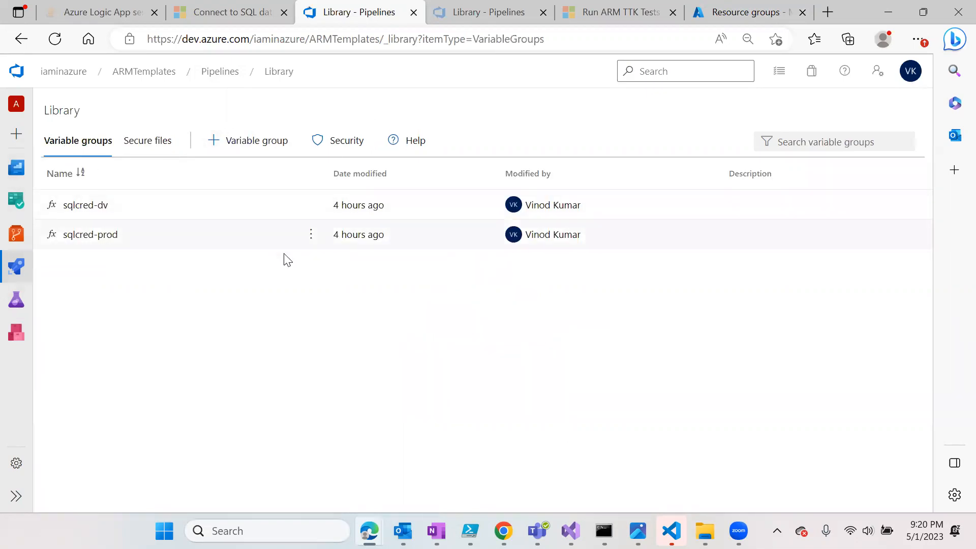
- Delete the sqlcred-dv and sqlcred-prod variable groups, confirming each deletion
click(311, 205)
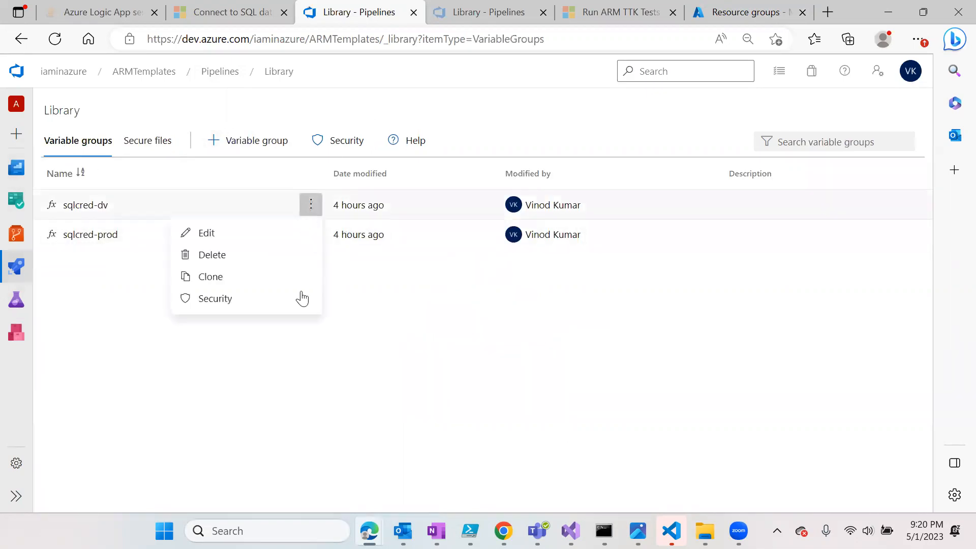
click(205, 257)
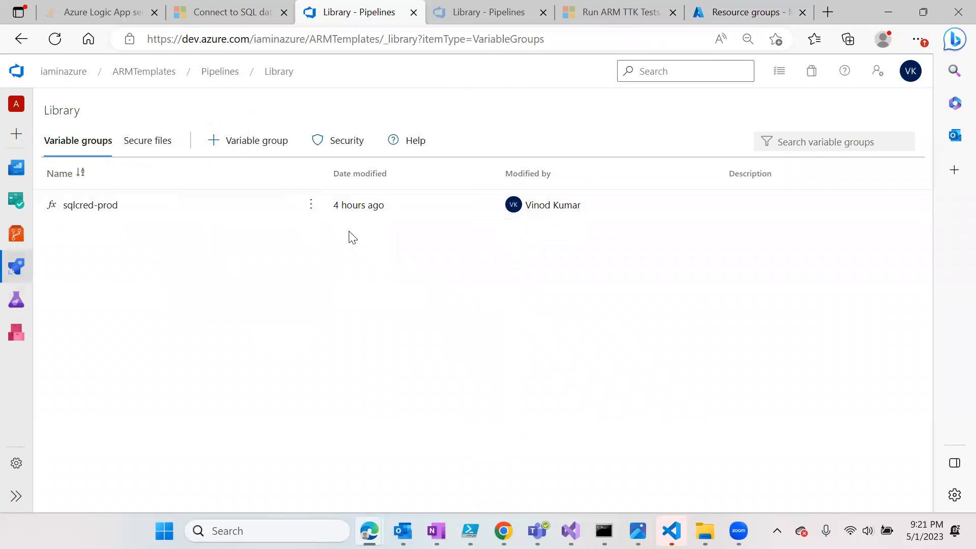
click(311, 206)
click(215, 259)
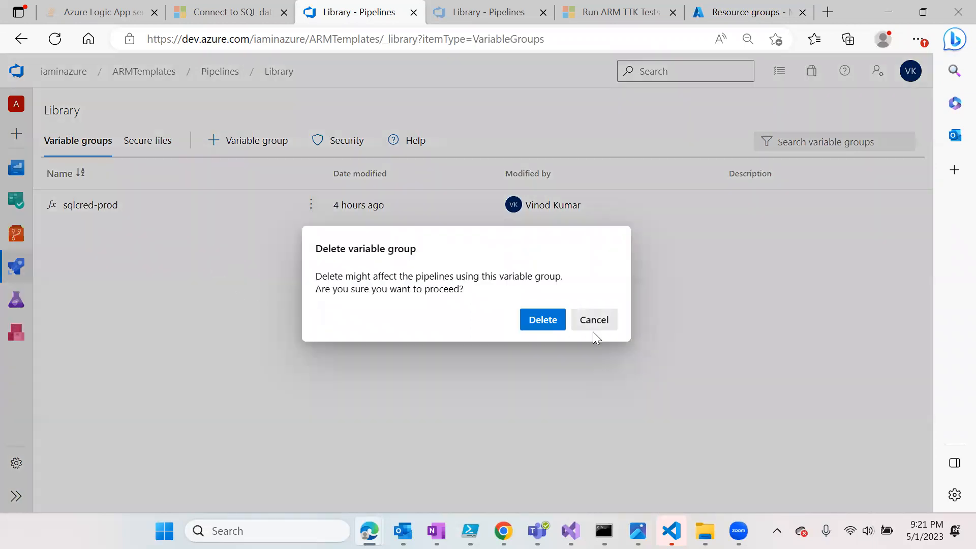
click(549, 320)
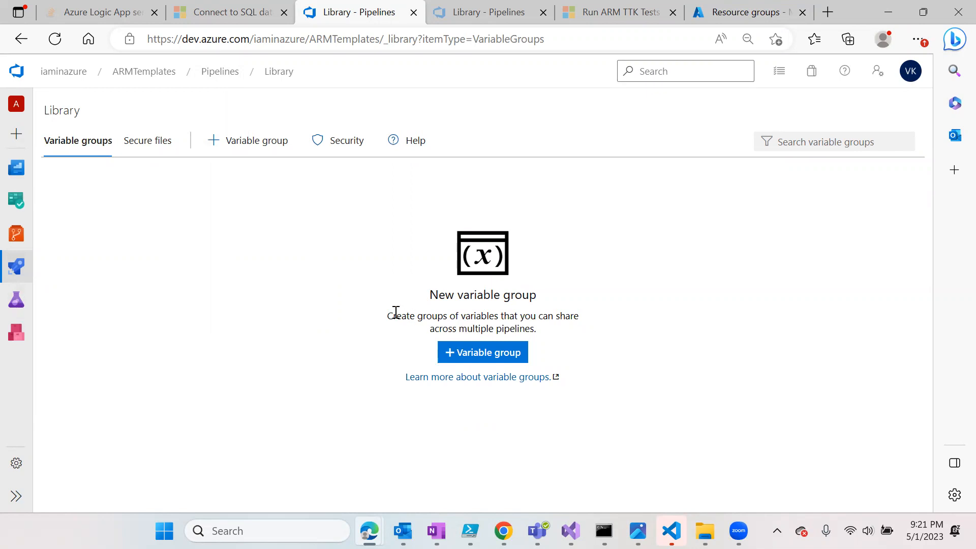
drag(422, 298, 510, 287)
click(510, 288)
drag(392, 316, 562, 333)
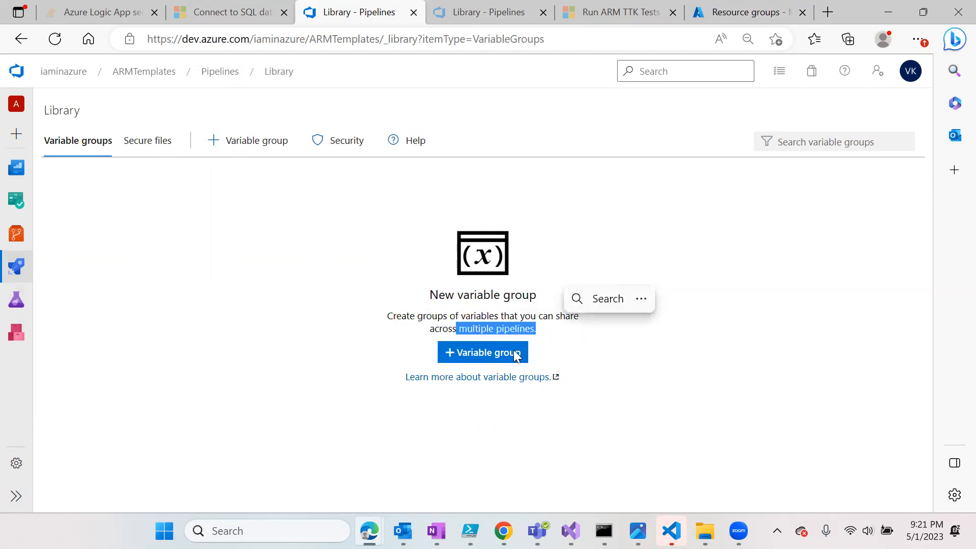
- Create a new variable group named sqlcreds-dv
click(673, 366)
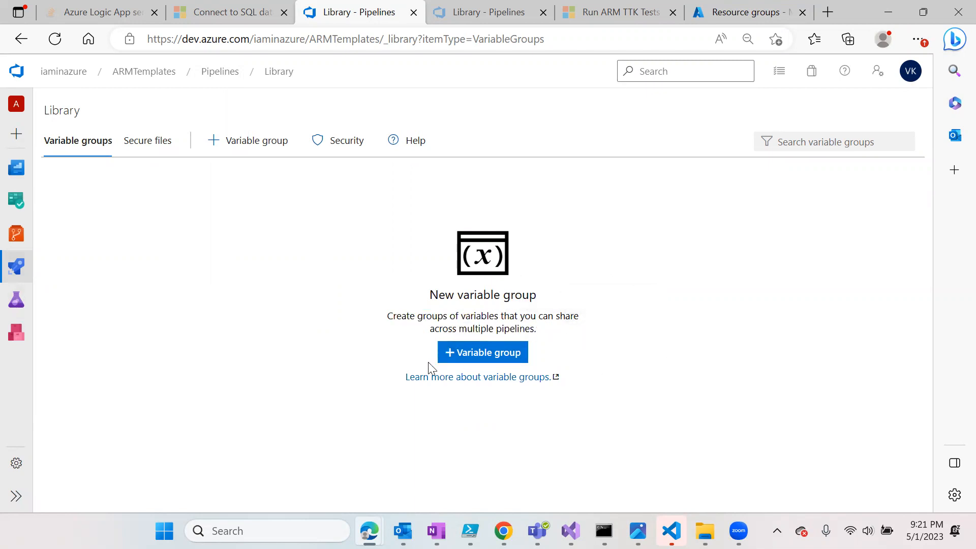
click(496, 363)
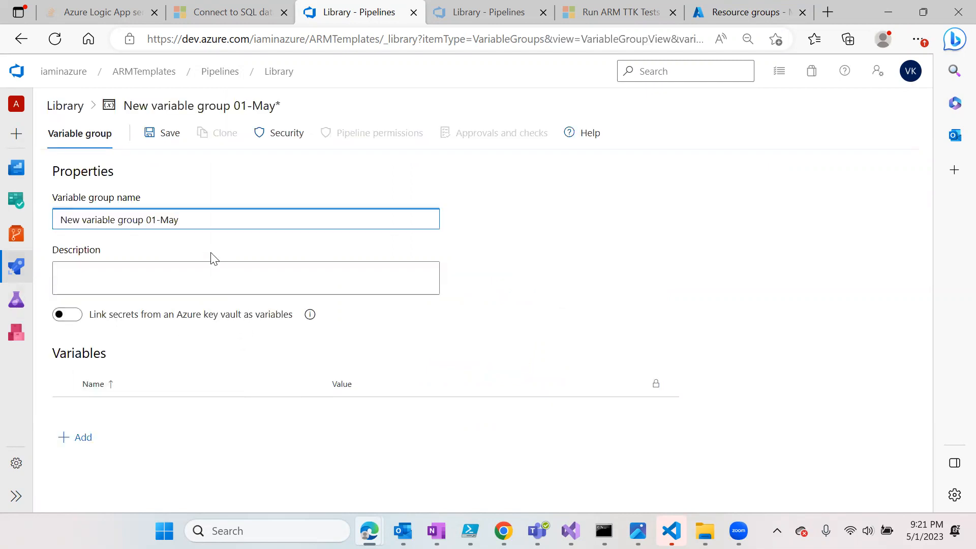
key(ctrl+a)
text(sql)
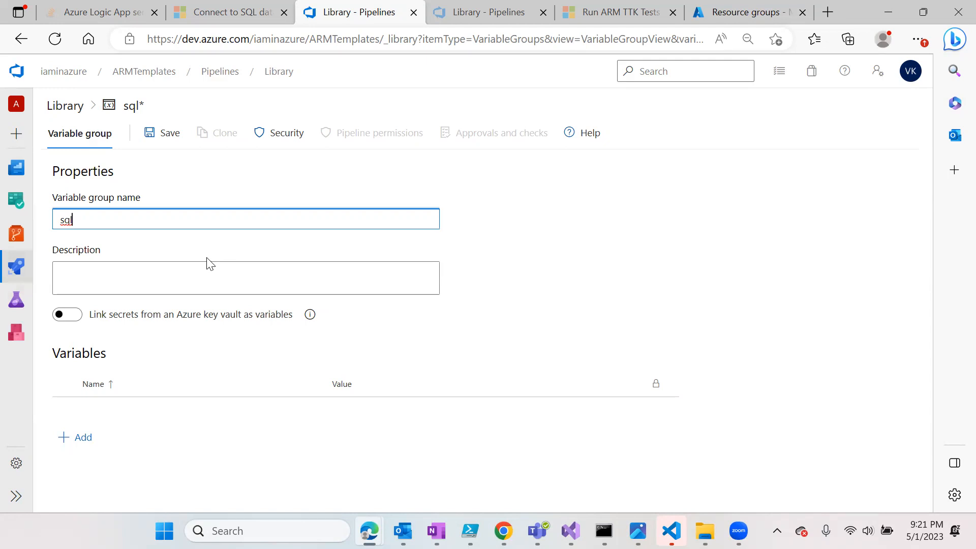
text(cred-dv)
click(94, 220)
text(s)
click(609, 234)
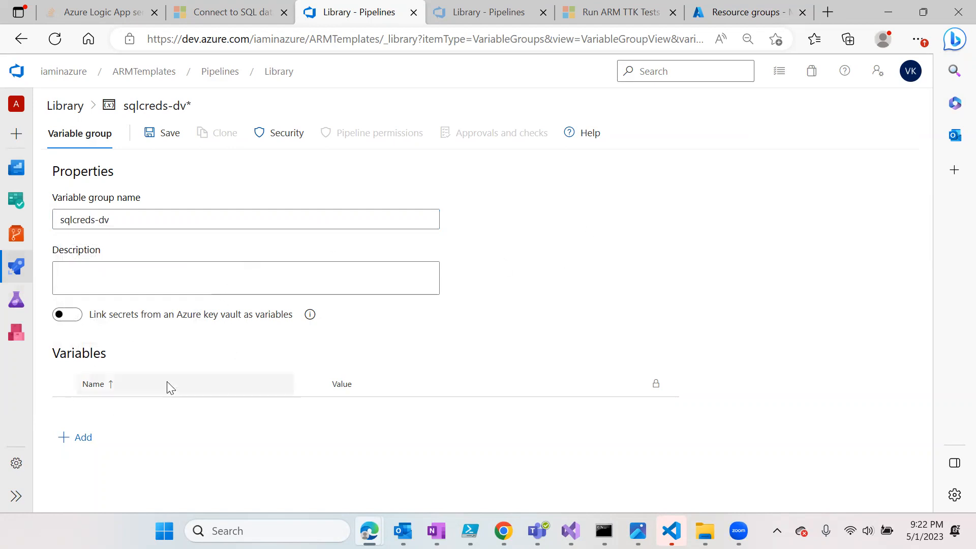
- Give it the description 'Variables for dev environment', correcting the misspelling
click(105, 271)
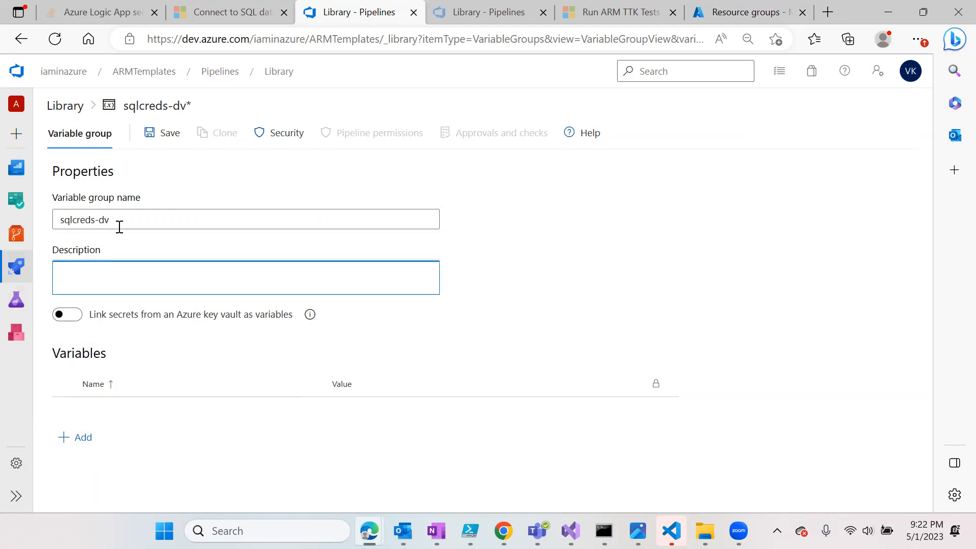
text(Variables for dev enviro)
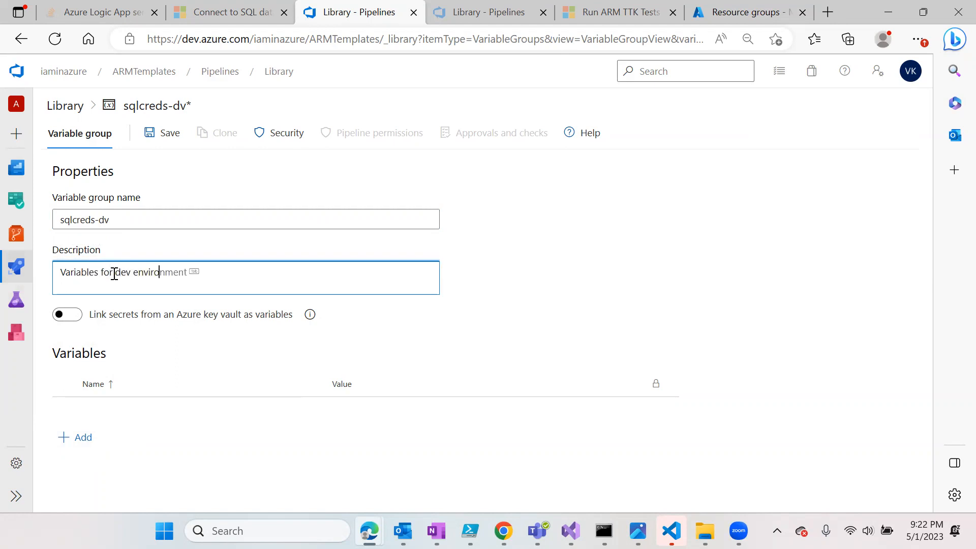
text(nement)
right_click(174, 271)
click(173, 331)
click(87, 439)
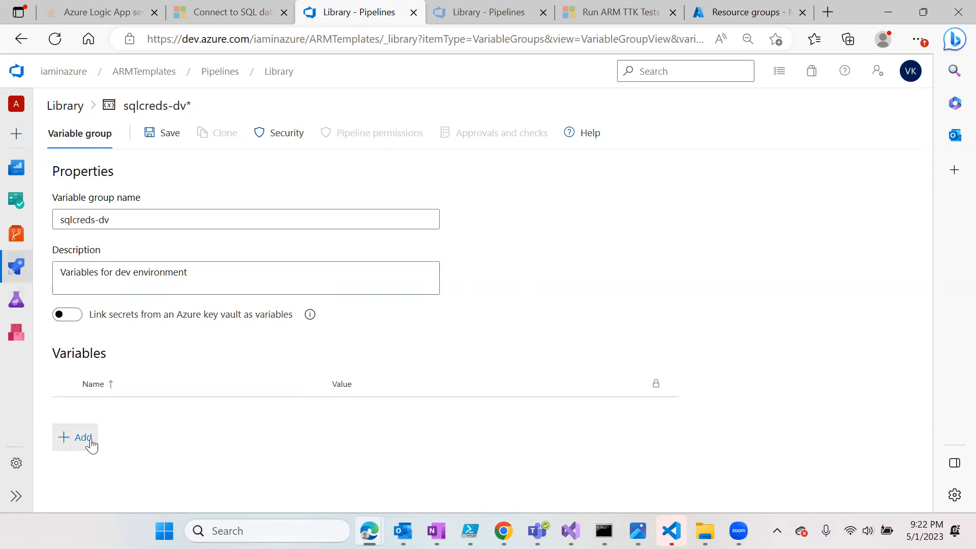
- Add a username variable holding the Azure user name
text(a)
key(BackSpace)
text(username)
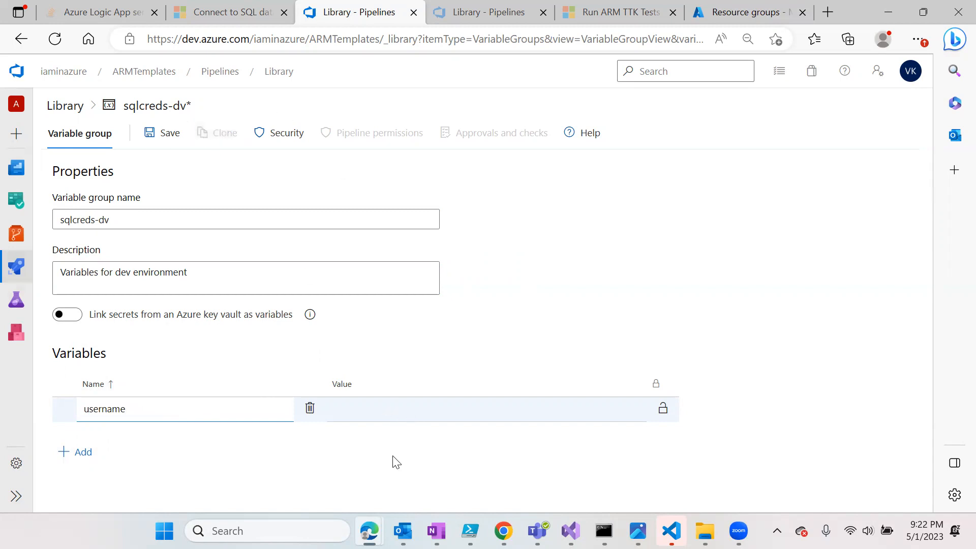
click(570, 298)
click(421, 416)
text(iaminazureuser)
click(690, 268)
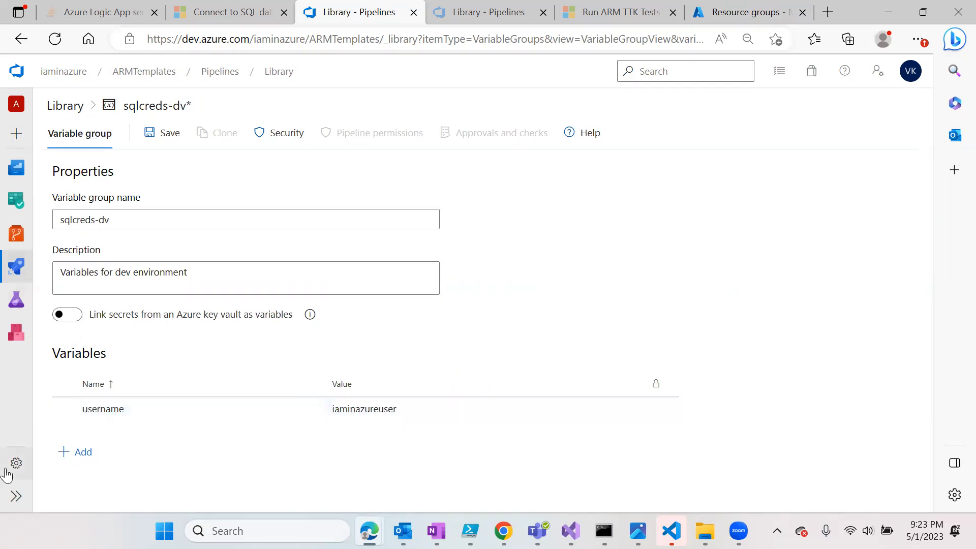
- Add a password variable with the account password, mark it secret, and save the group
click(77, 454)
text(password)
click(401, 435)
text(P@)
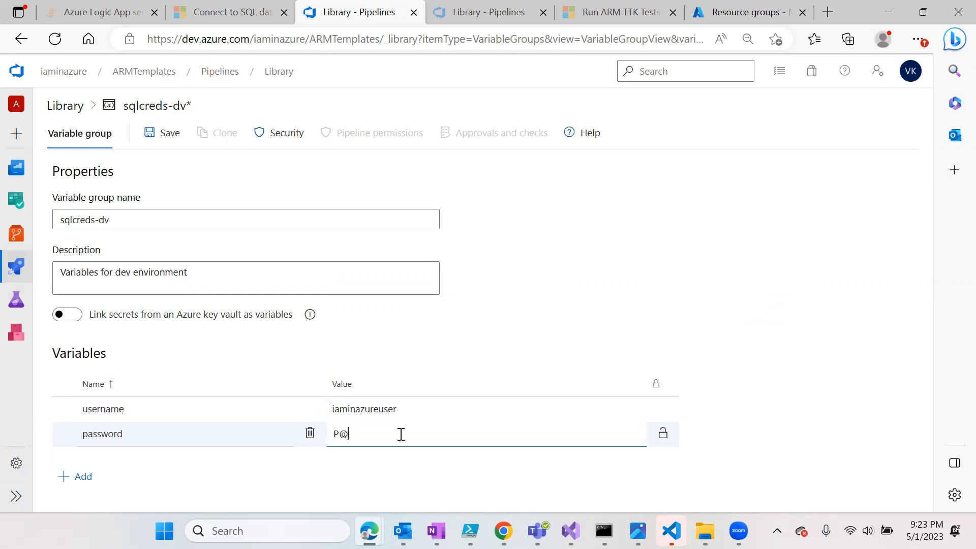
text(ssword123)
click(859, 373)
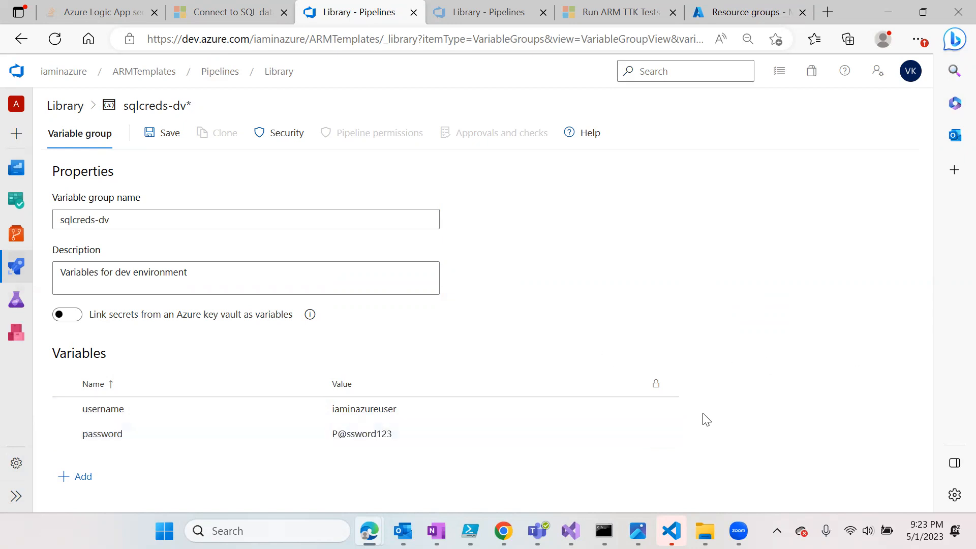
click(663, 433)
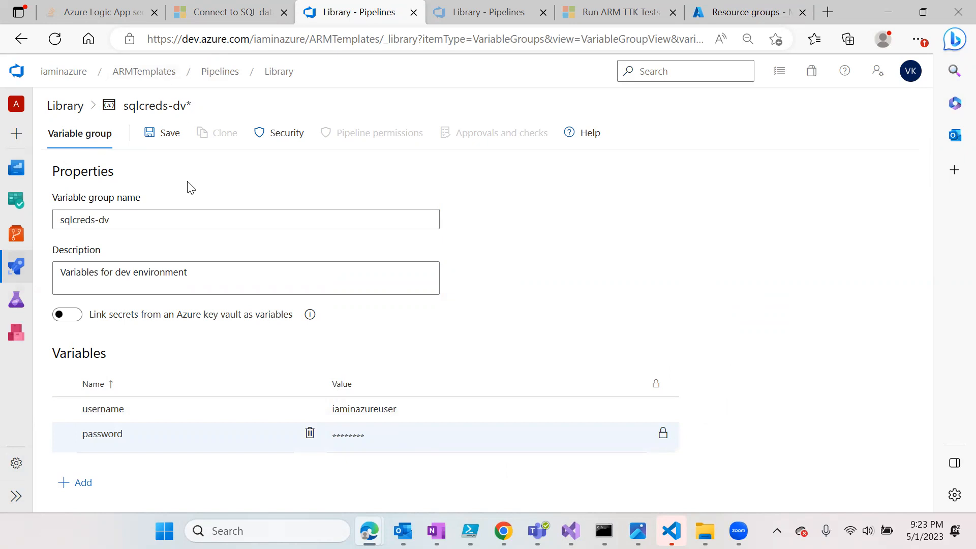
click(164, 138)
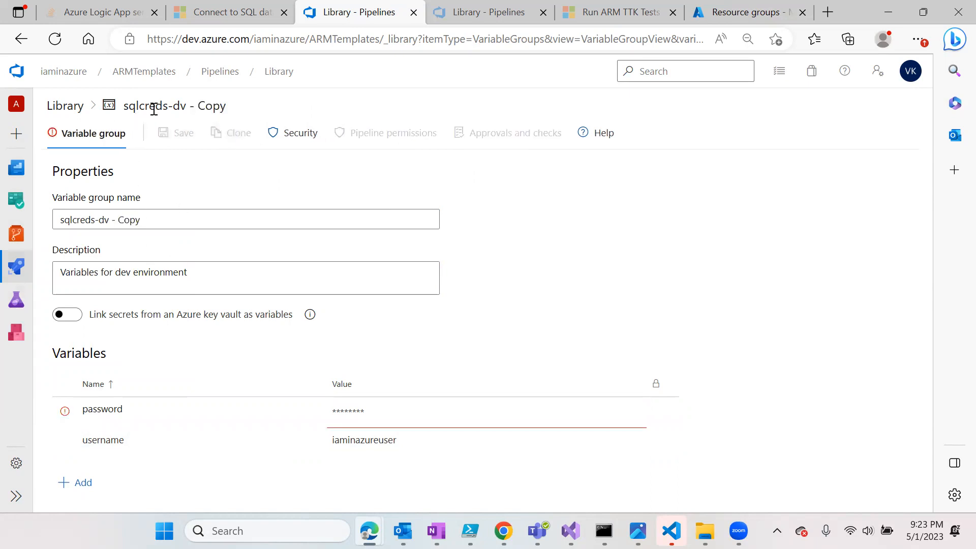
- Rename the copy to sqlcreds-prod and change 'dev' to 'production' in its description
drag(157, 221, 101, 224)
key(BackSpace)
text(prod)
click(121, 272)
double_click(121, 272)
text(production)
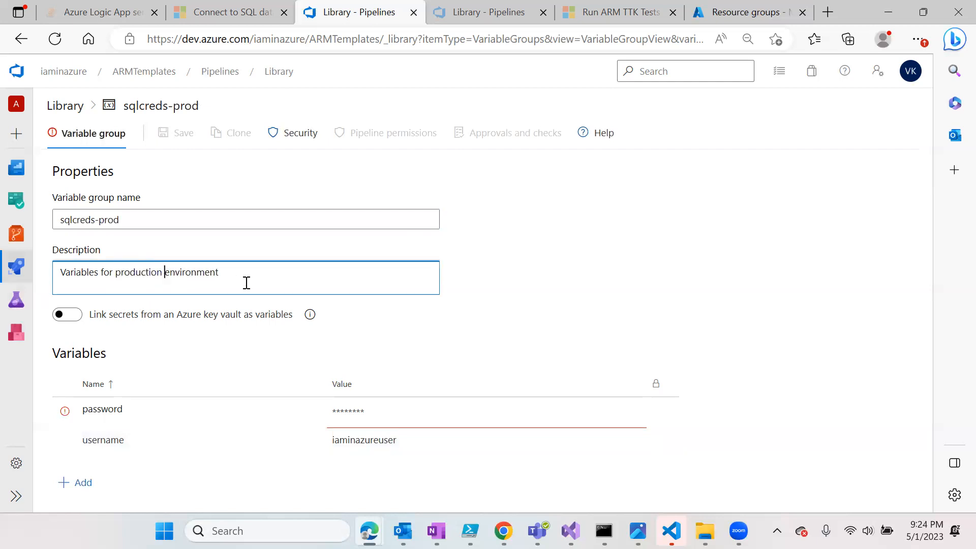
click(379, 411)
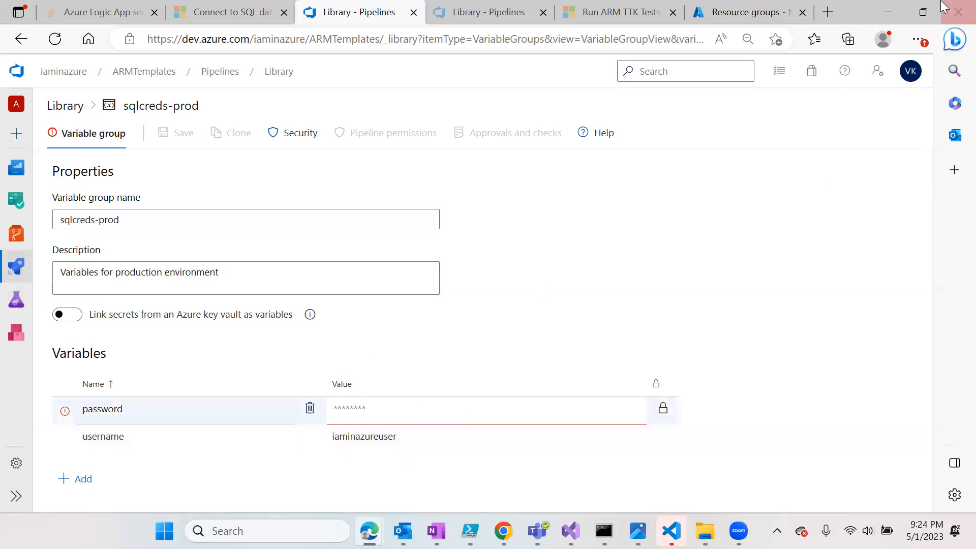
- Search Google for 'generate password online' and open Avast's Random Password Generator
click(828, 15)
text(go)
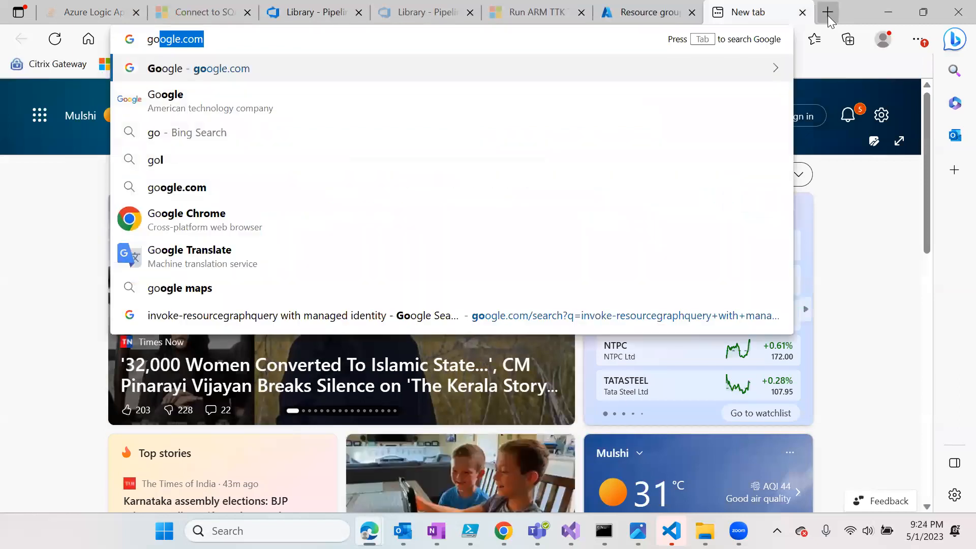
key(Return)
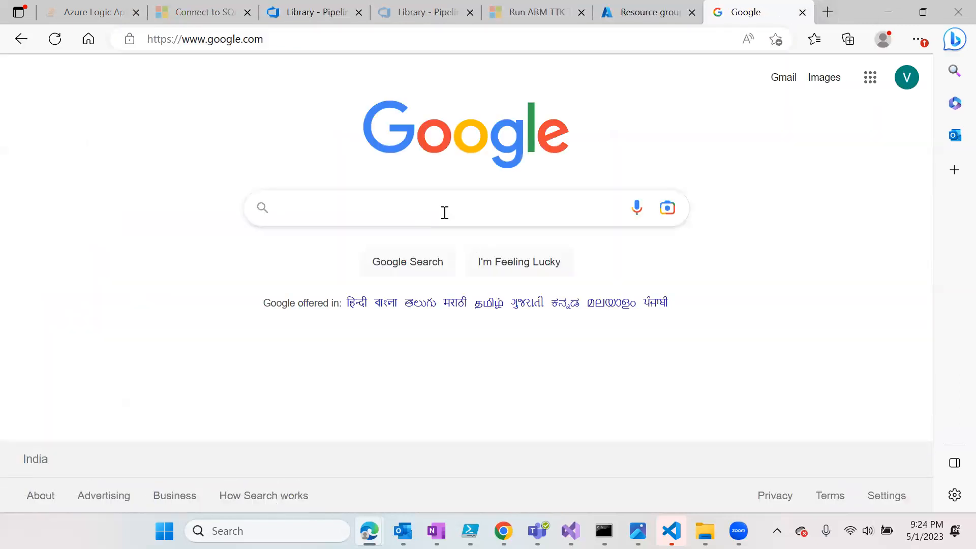
click(445, 213)
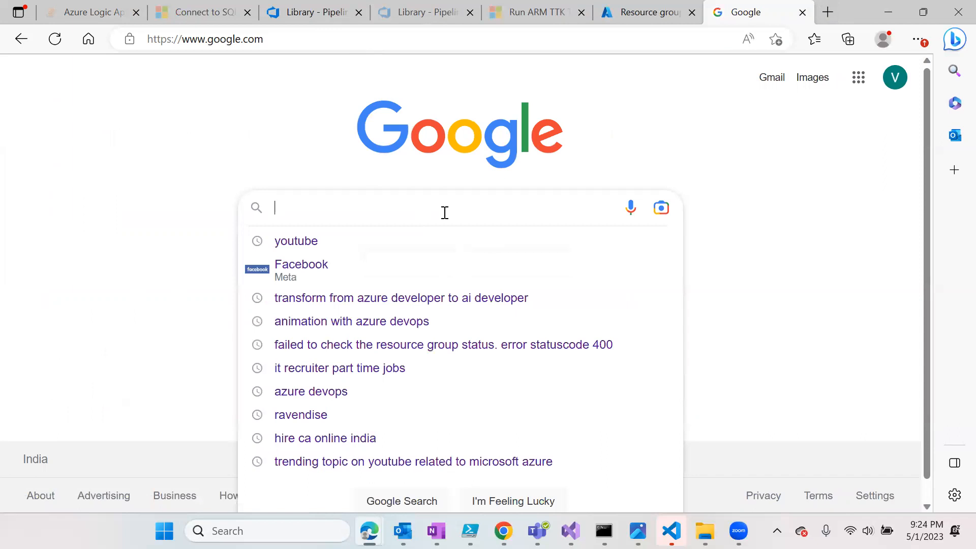
text(ge)
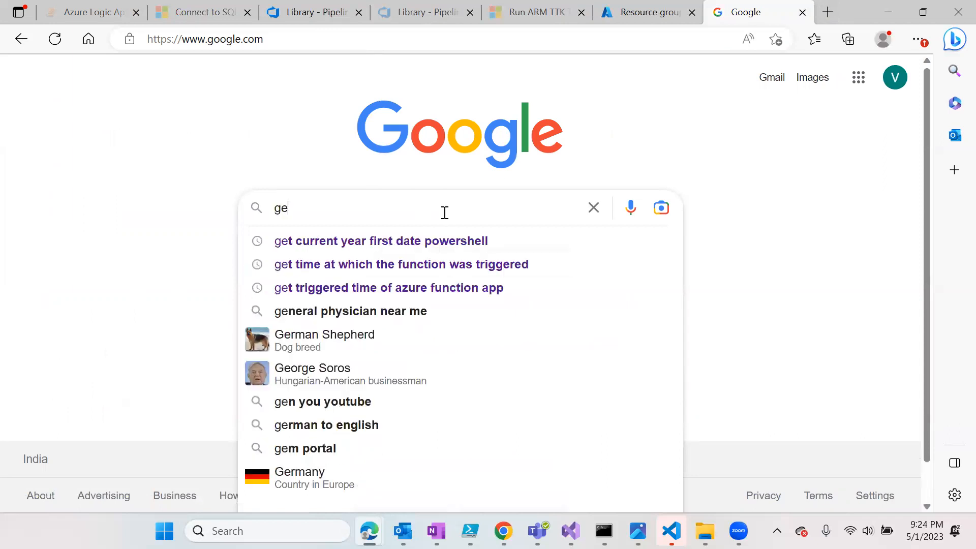
text(nerate passw)
text(ord)
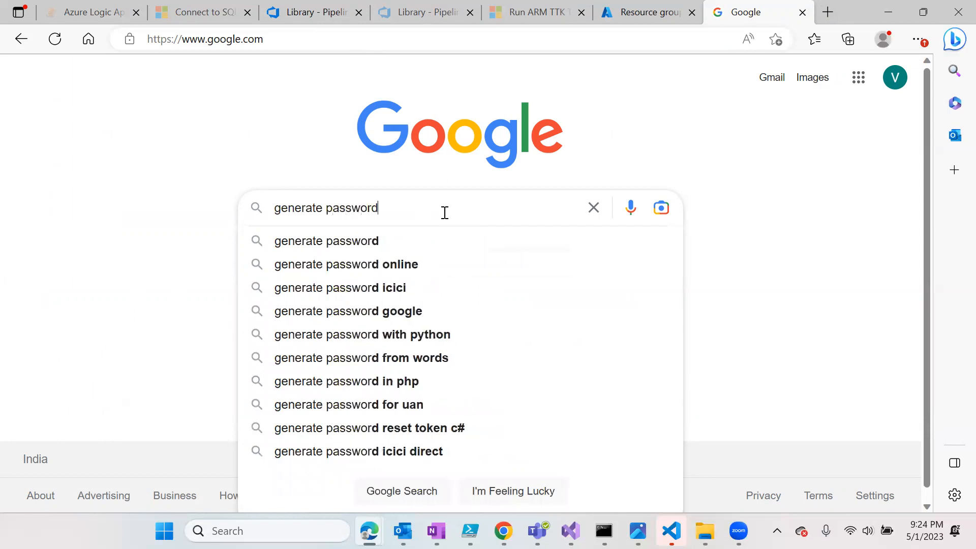
key(Down)
key(Return)
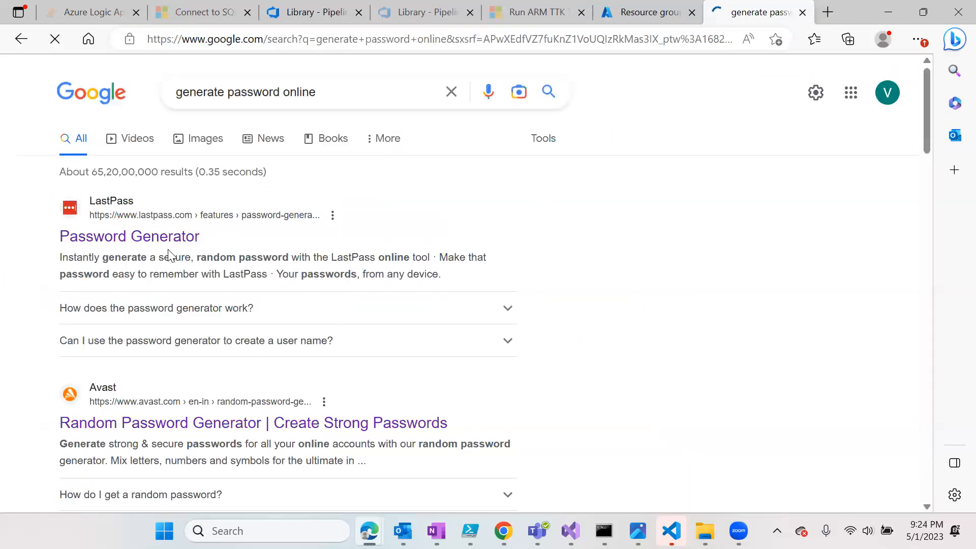
click(218, 428)
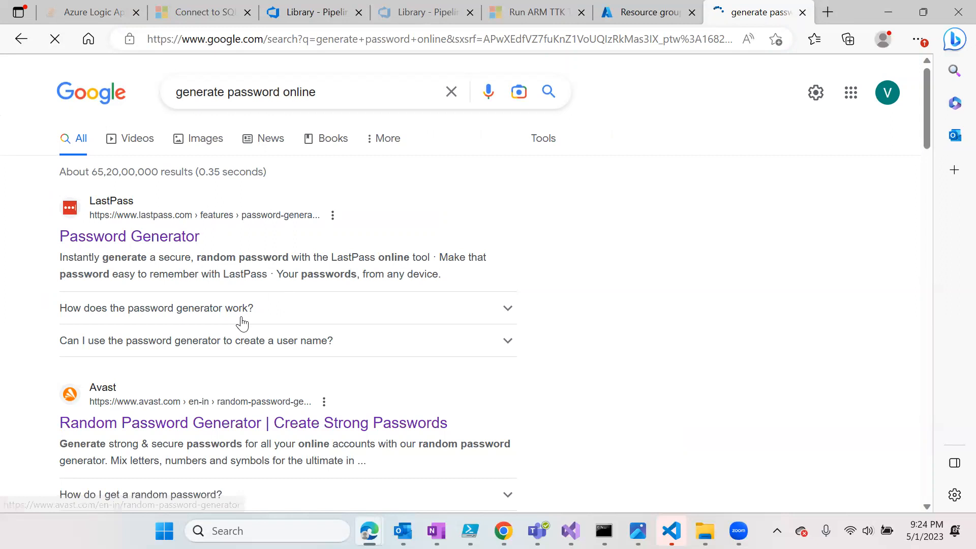
- Copy a generated 15-character password and return to the Azure DevOps tab
scroll(500, 318, down, 3)
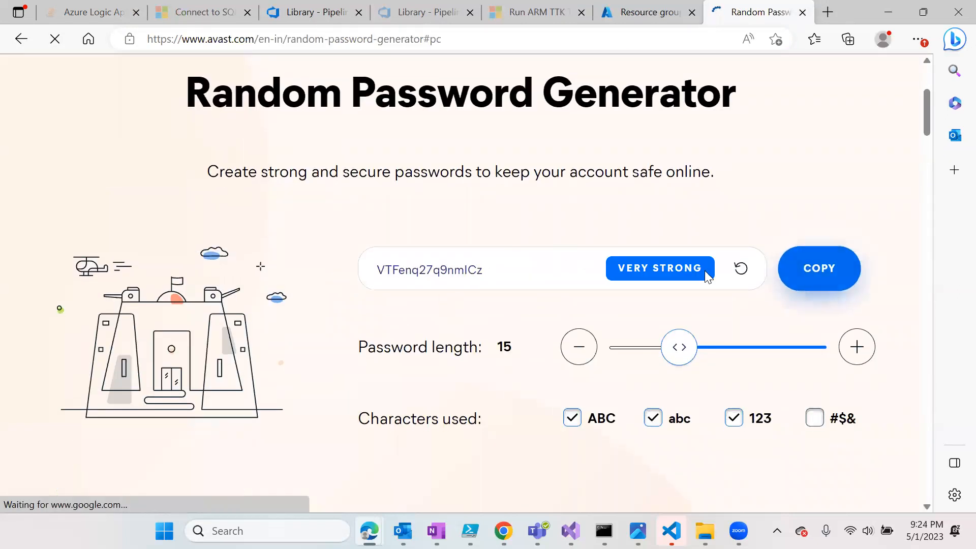
click(835, 268)
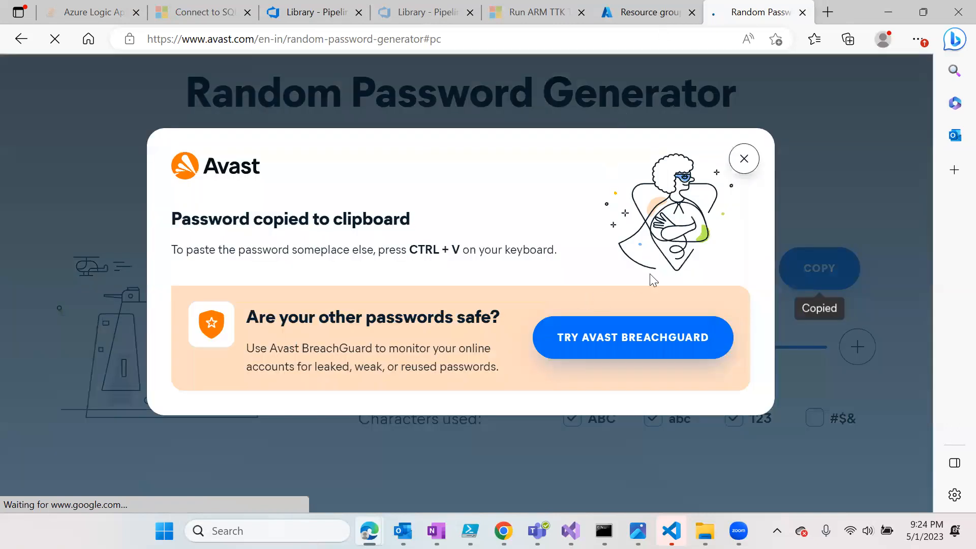
click(744, 158)
click(305, 16)
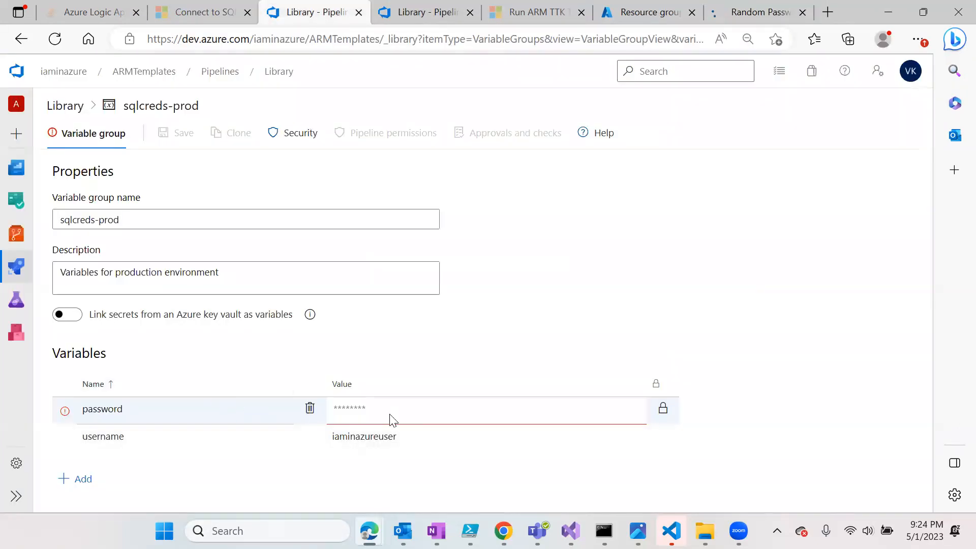
- Paste the generated password as sqlcreds-prod's password value, save, and leave for the Library
key(ctrl+v)
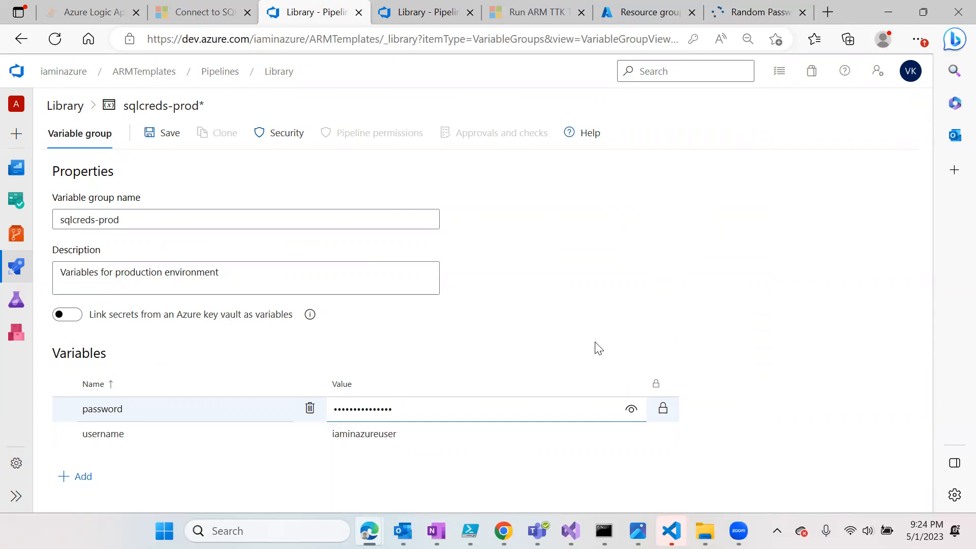
click(602, 209)
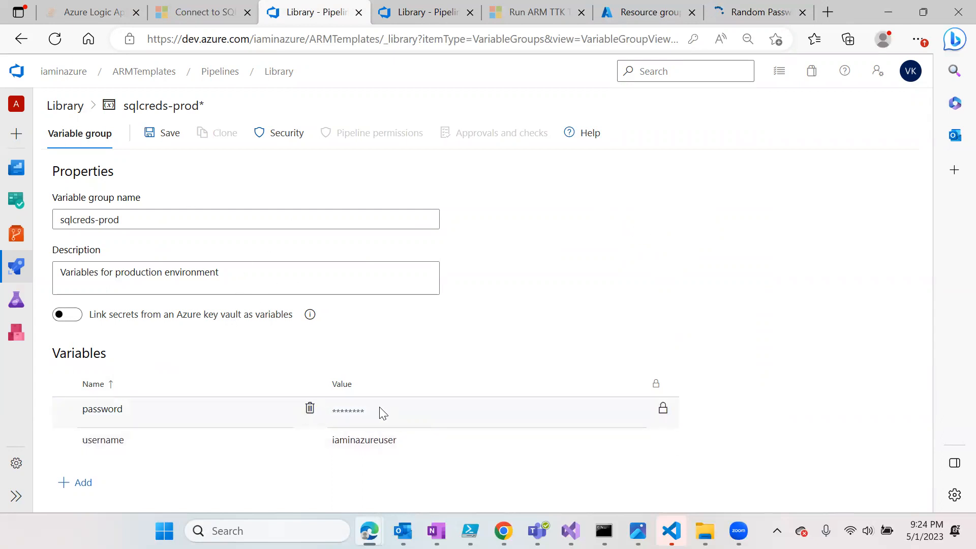
click(168, 138)
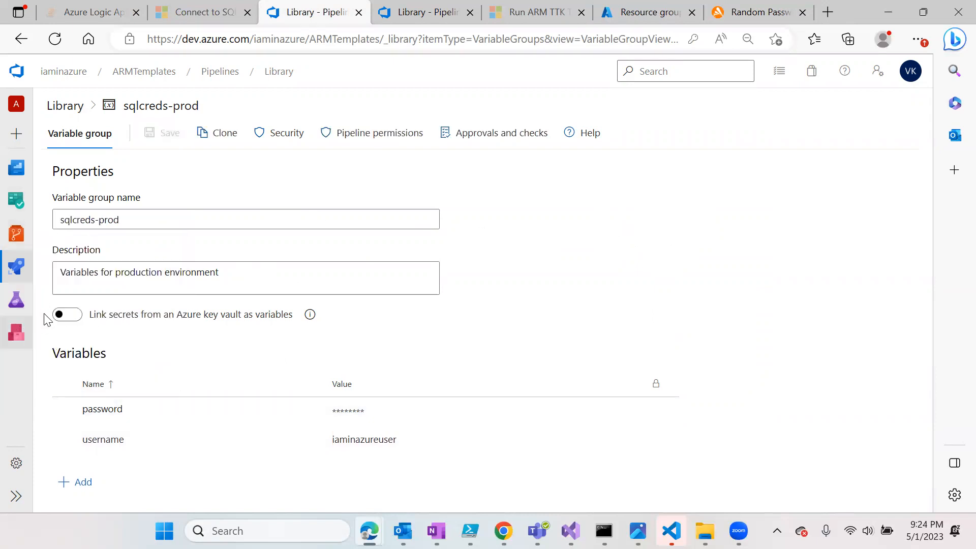
mouse_move(16, 267)
click(76, 357)
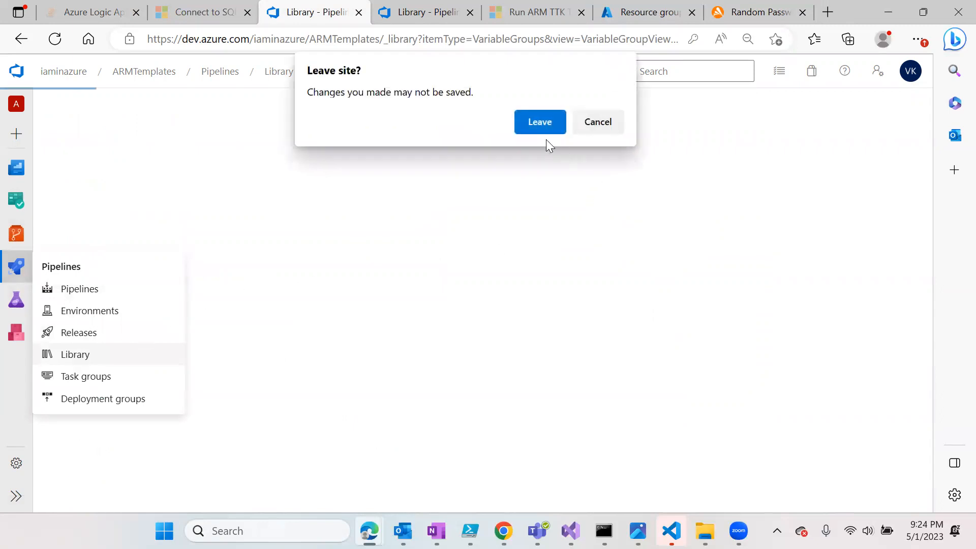
click(546, 122)
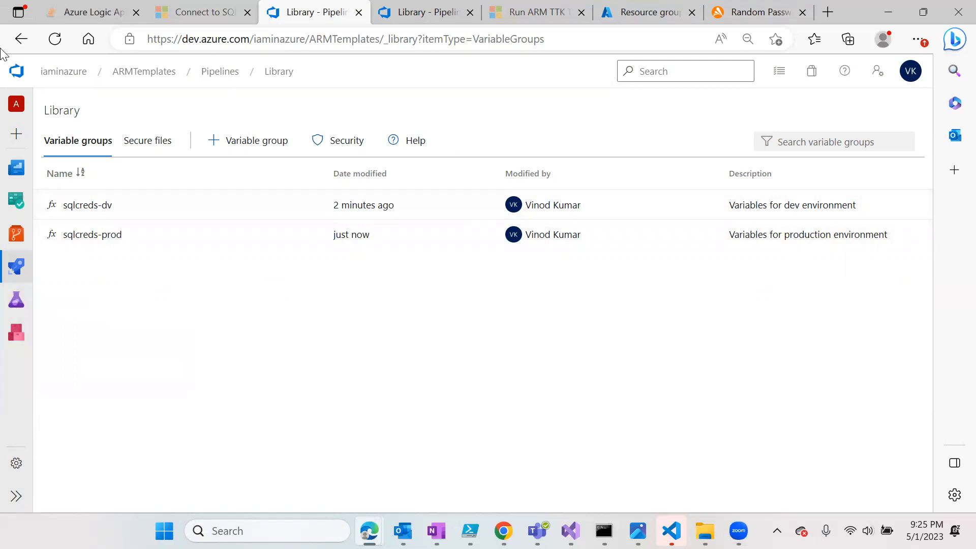
- Open sqltemplate.json from the ARMTemplates repo's sqlserver folder
click(23, 241)
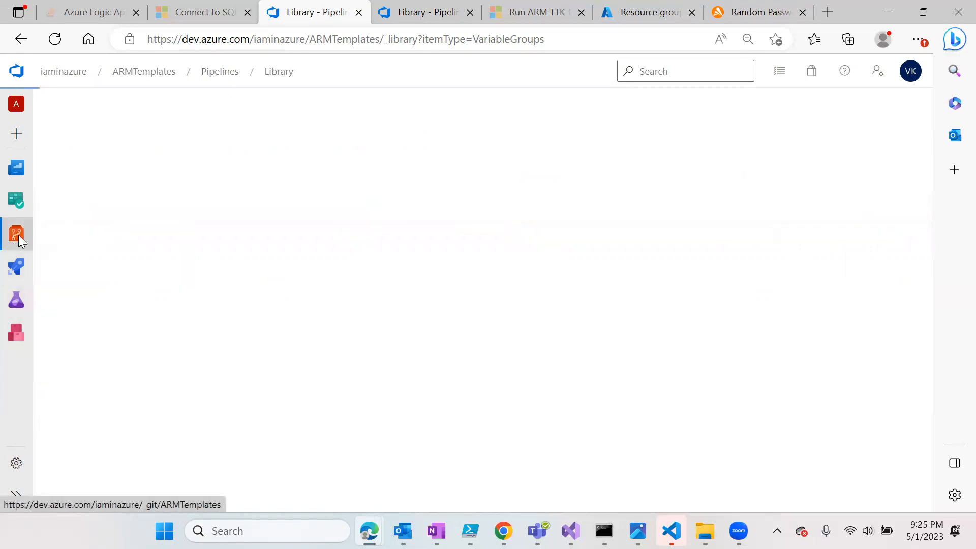
click(50, 134)
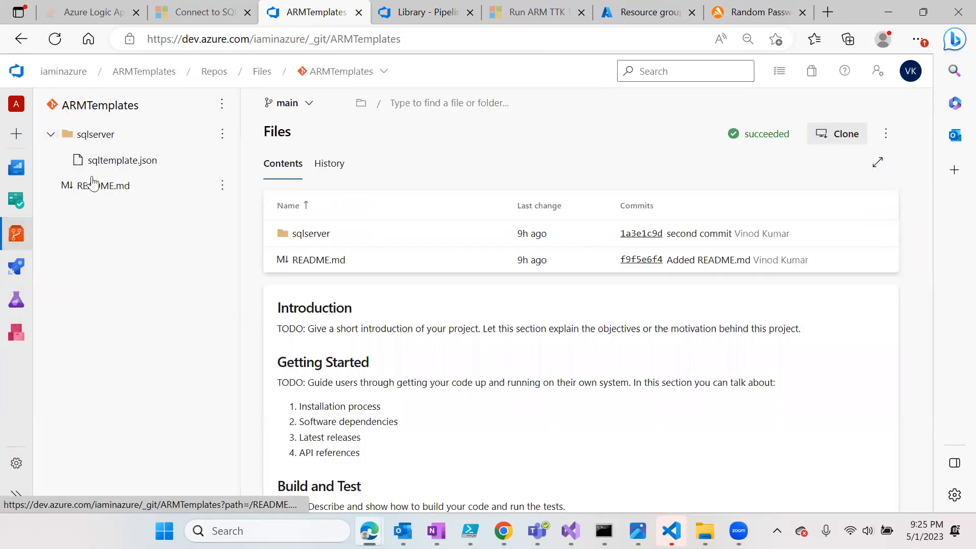
click(101, 162)
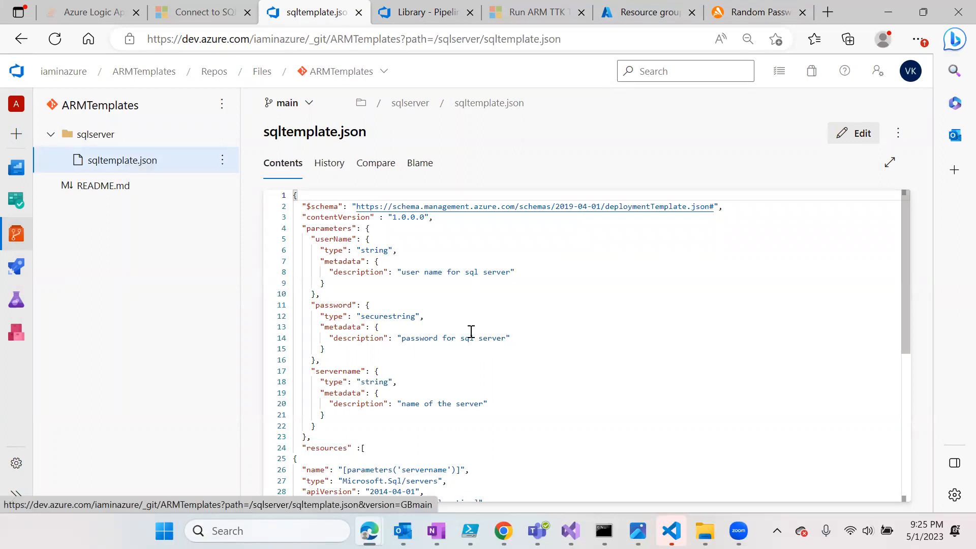
scroll(472, 351, down, 2)
scroll(472, 354, down, 2)
- Review the template's userName, password and servername parameters
click(414, 275)
scroll(496, 285, up, 4)
click(331, 241)
click(338, 306)
click(339, 375)
double_click(339, 374)
scroll(567, 370, down, 1)
scroll(396, 326, up, 1)
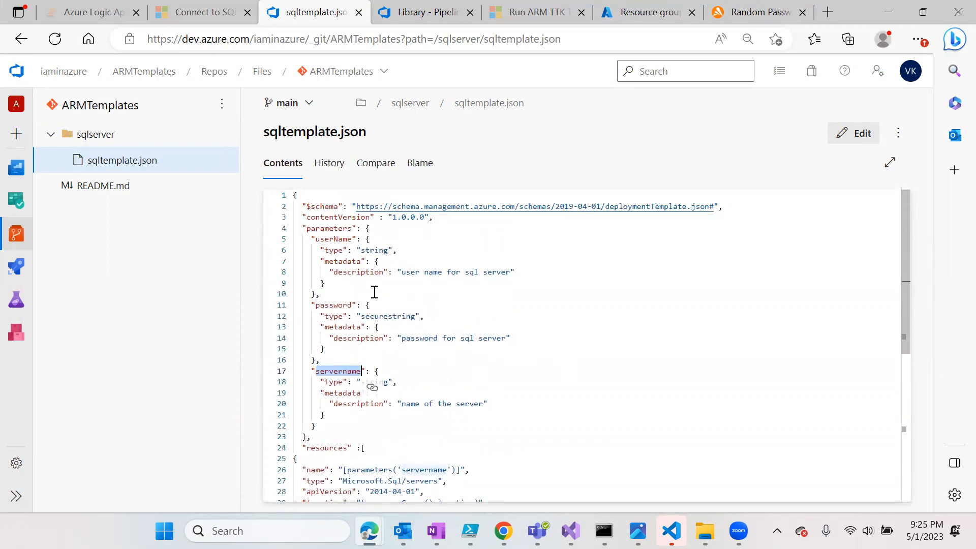
double_click(335, 306)
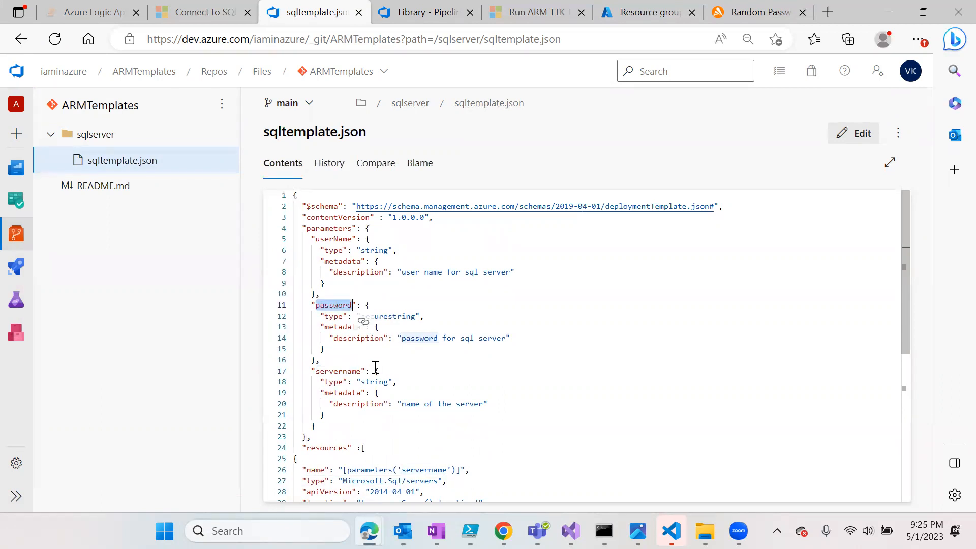
double_click(336, 371)
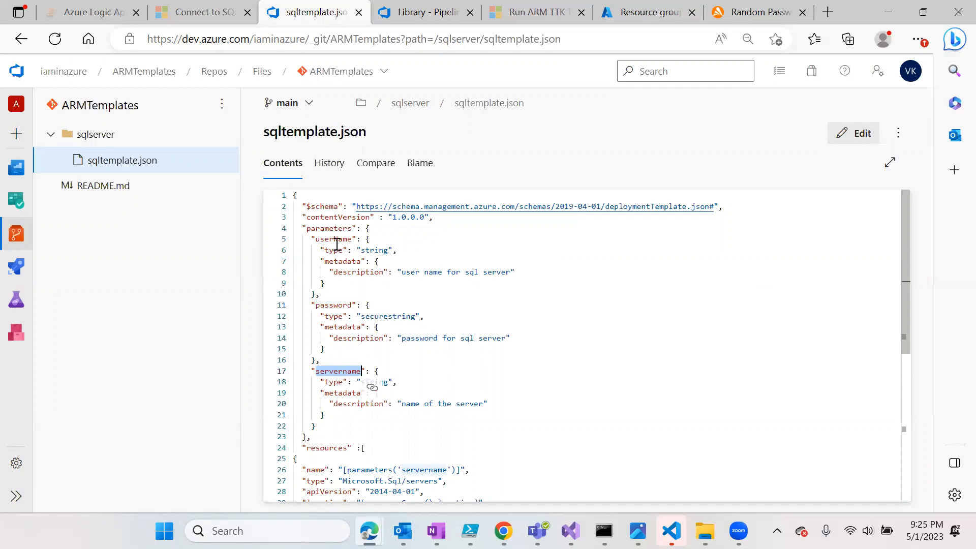
scroll(472, 359, down, 3)
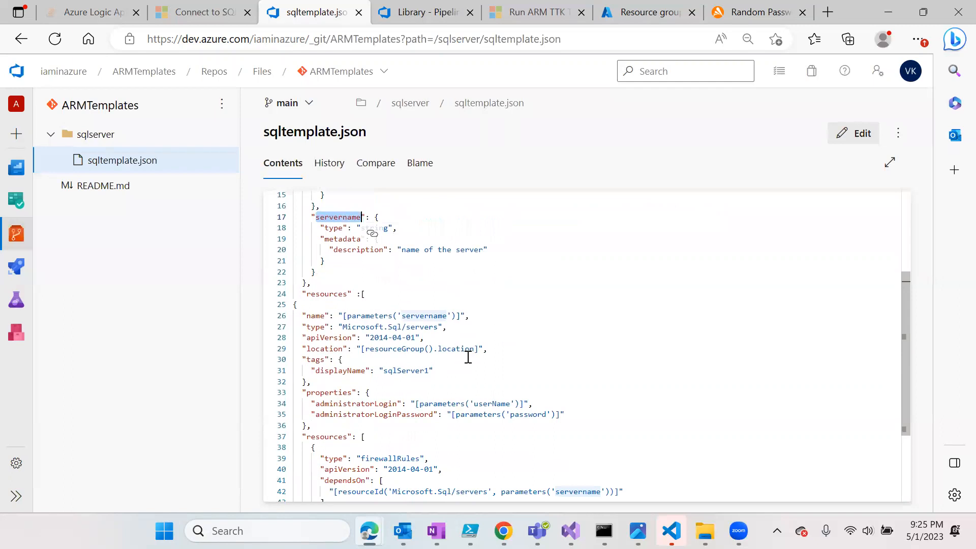
scroll(468, 357, down, 1)
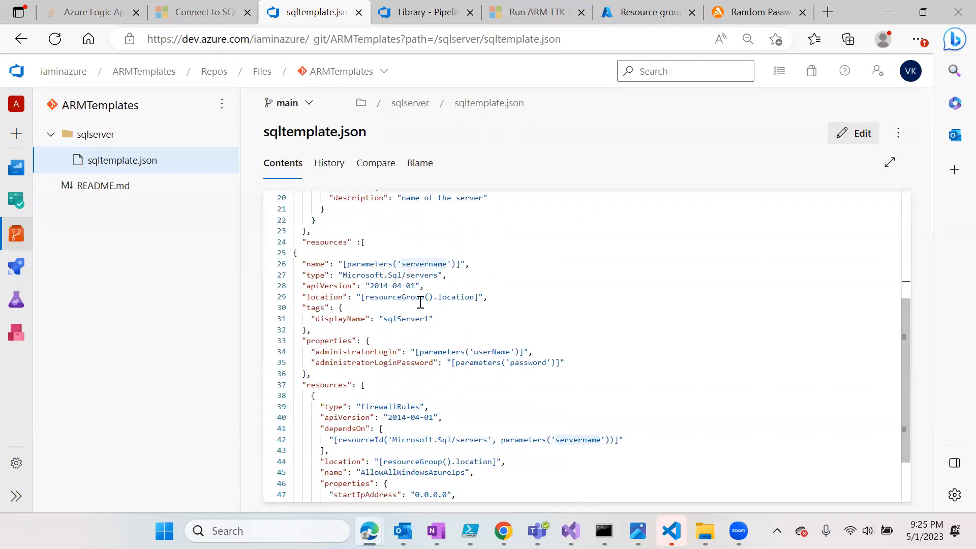
- Highlight the Sql/servers and firewallRules resources and the firewall rule's IP address properties
drag(438, 275, 380, 275)
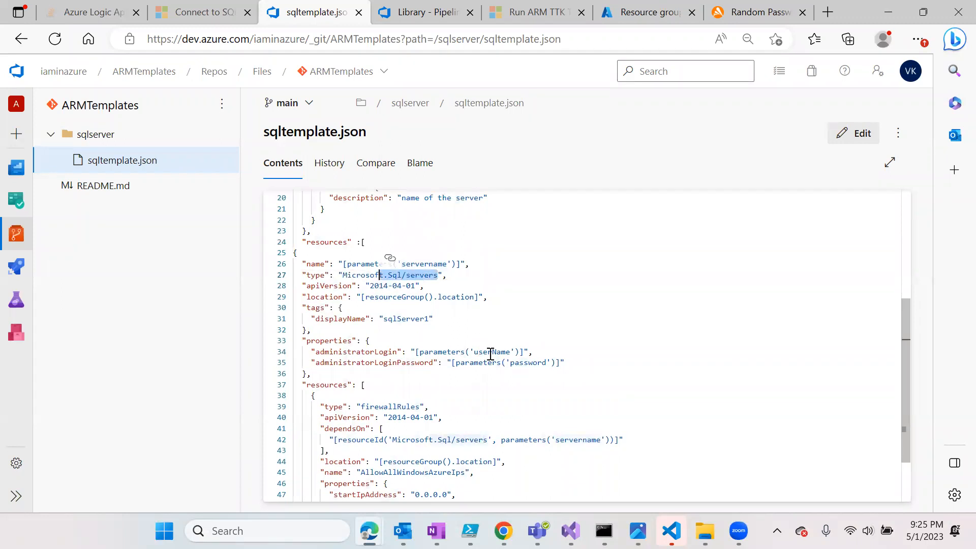
double_click(399, 407)
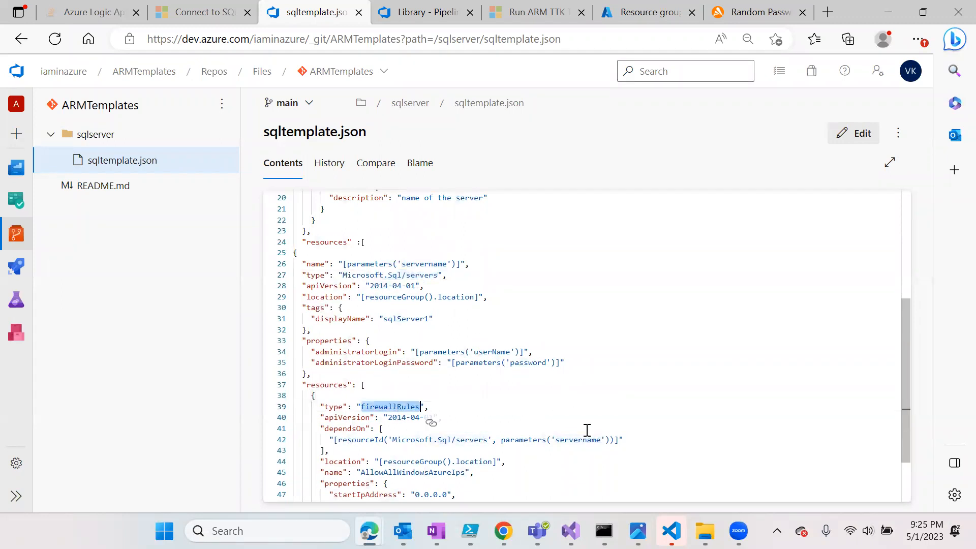
scroll(501, 439, down, 2)
drag(475, 439, 311, 408)
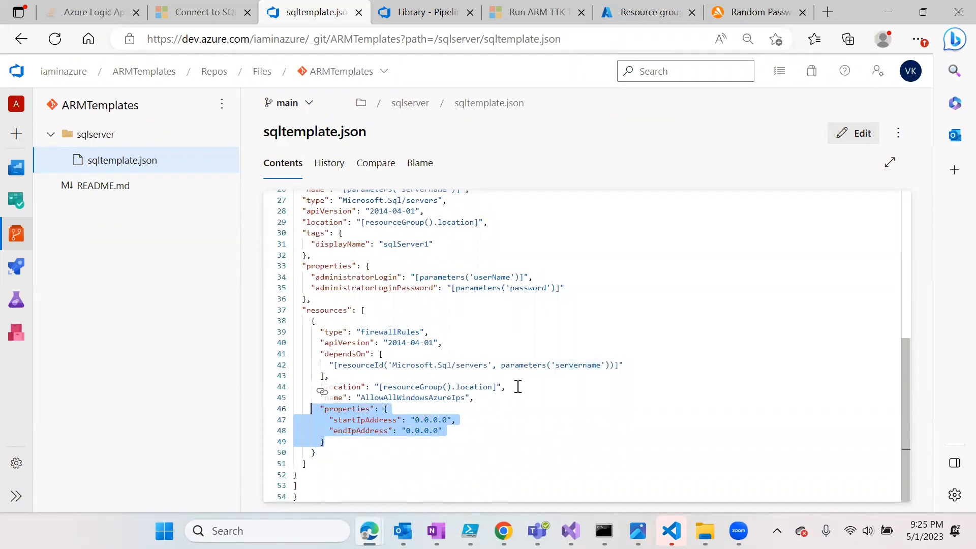
click(518, 310)
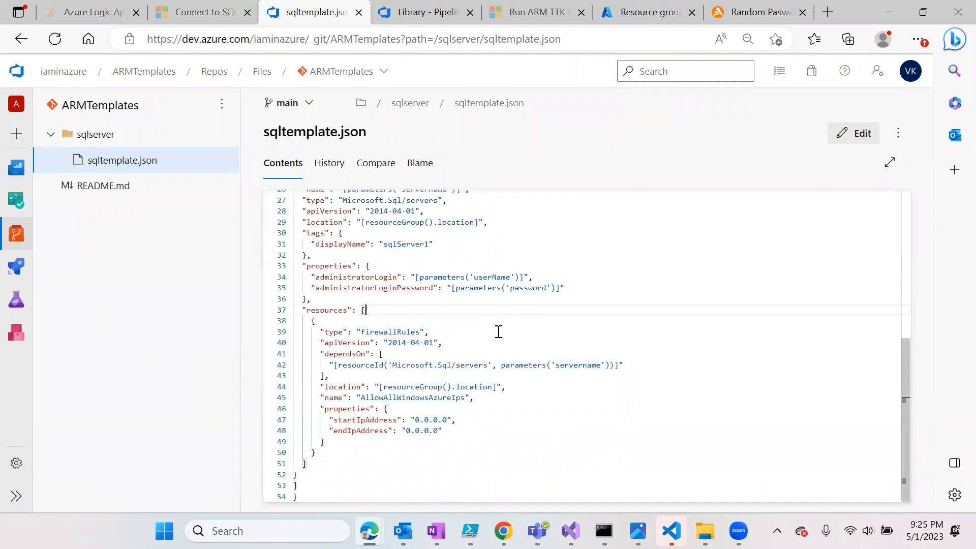
- Create a classic-editor empty-job pipeline from the ARMTemplates main branch and view its variable groups
mouse_move(7, 232)
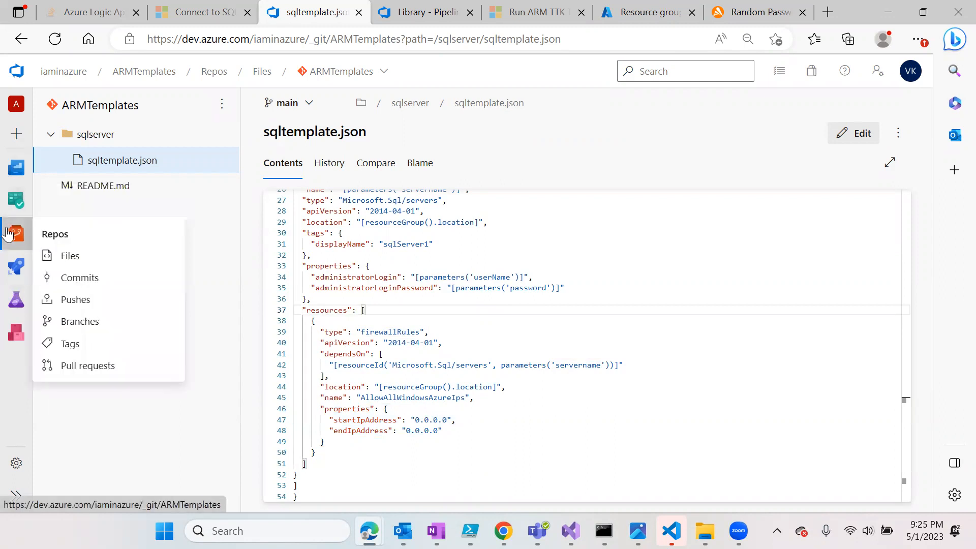
mouse_move(17, 266)
click(80, 288)
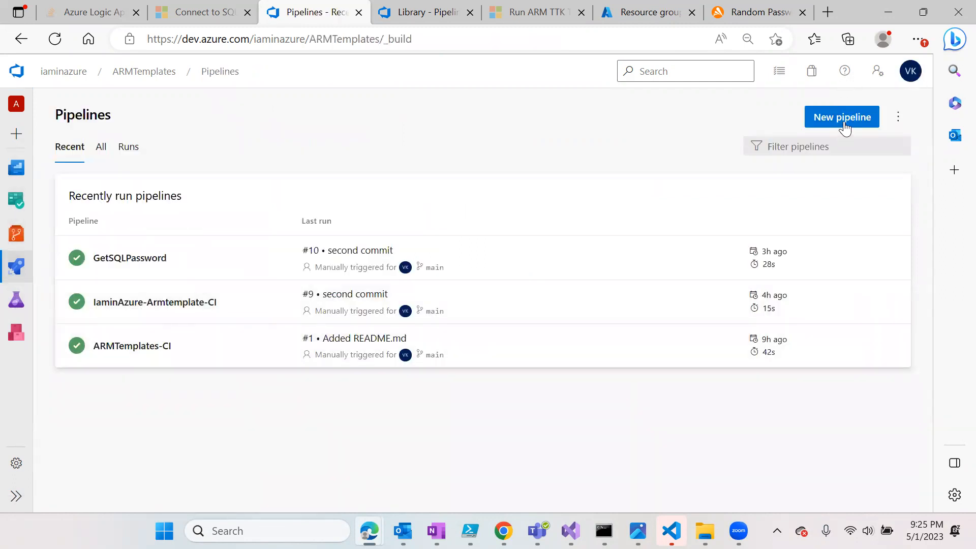
click(844, 123)
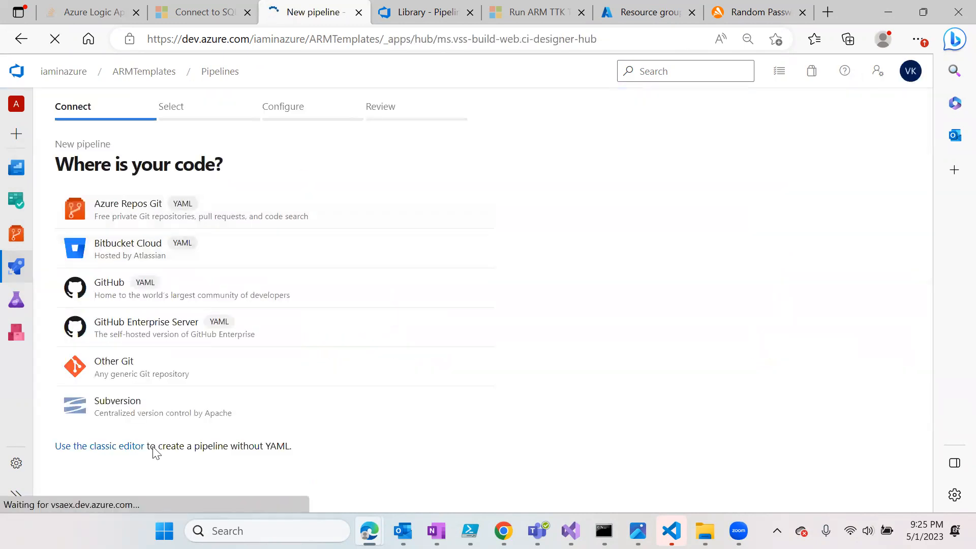
click(124, 451)
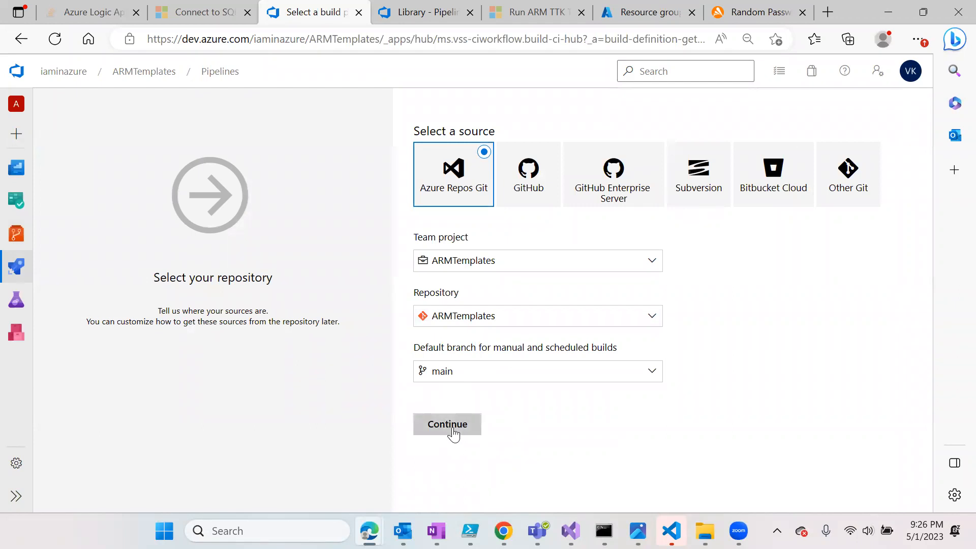
click(447, 425)
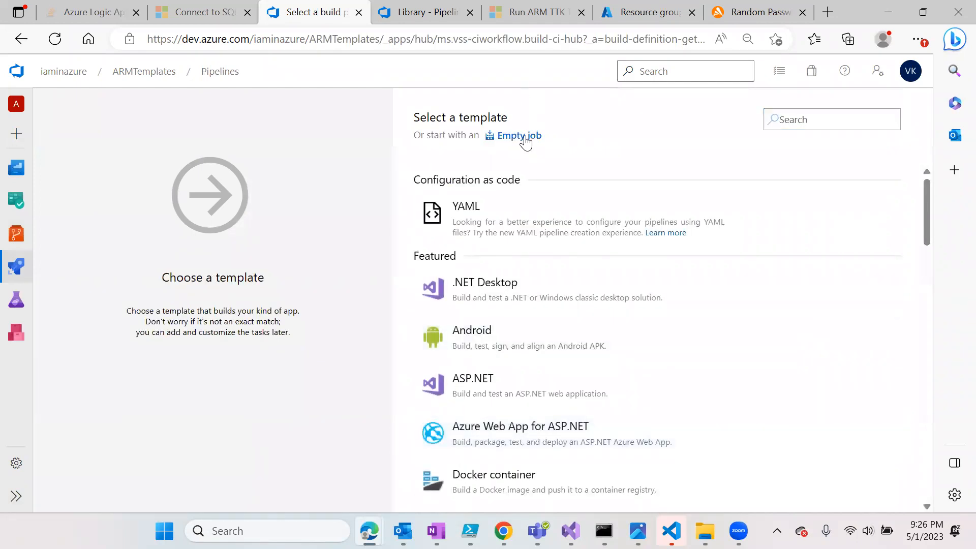
click(524, 137)
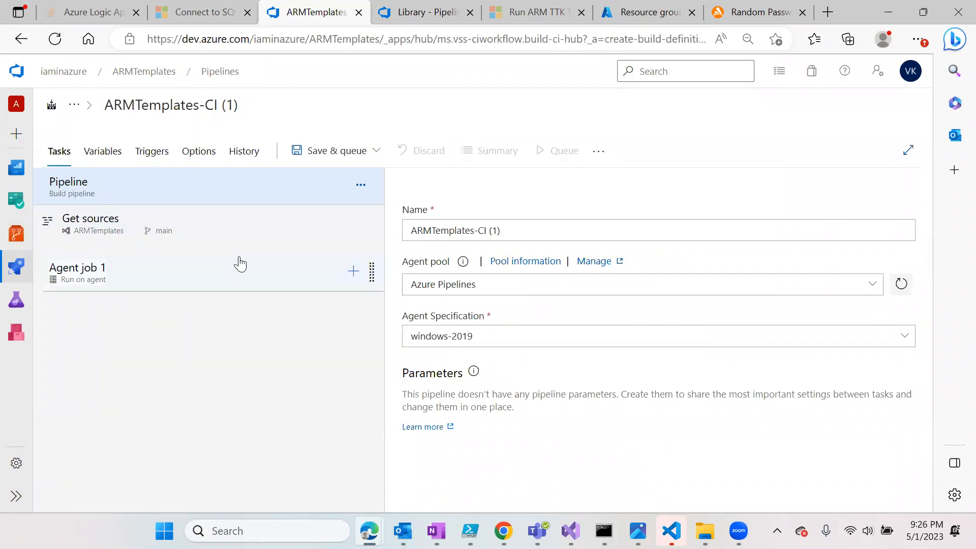
click(104, 153)
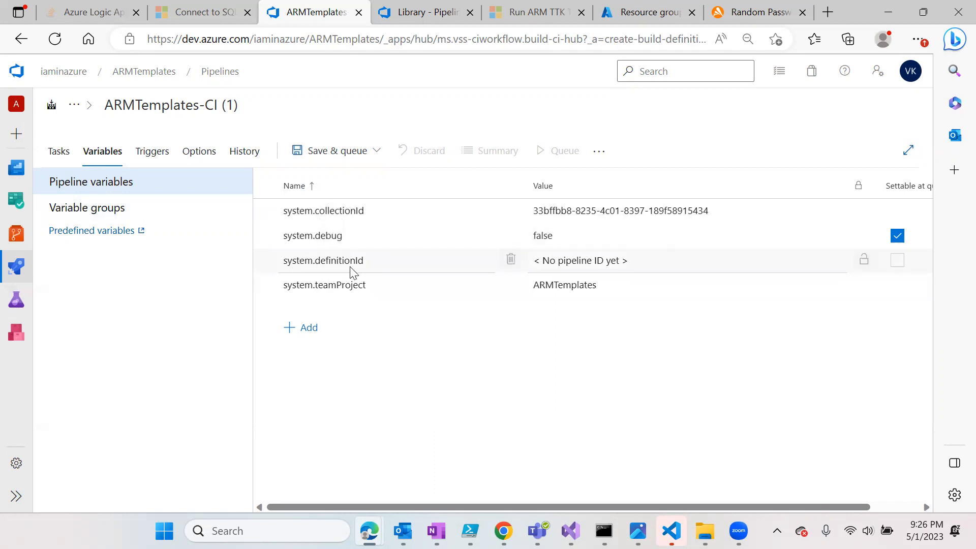
click(112, 209)
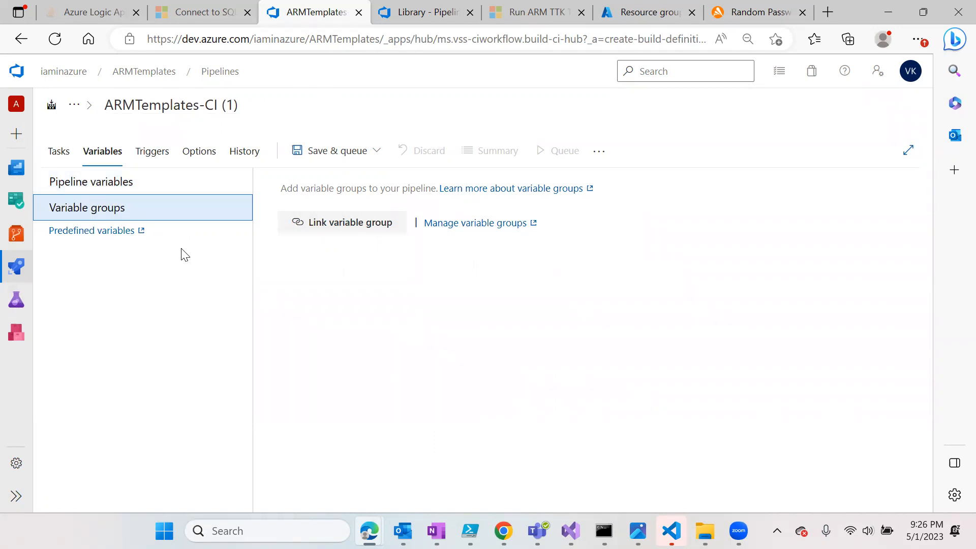
- Rename the build pipeline from ARMTemplates-CI (1) to ARMTemplates-Build
click(65, 155)
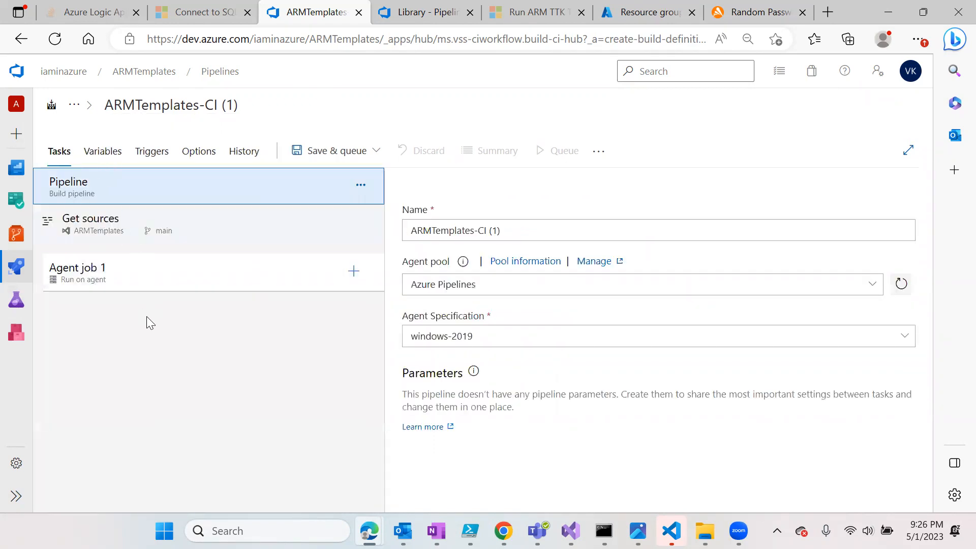
click(264, 105)
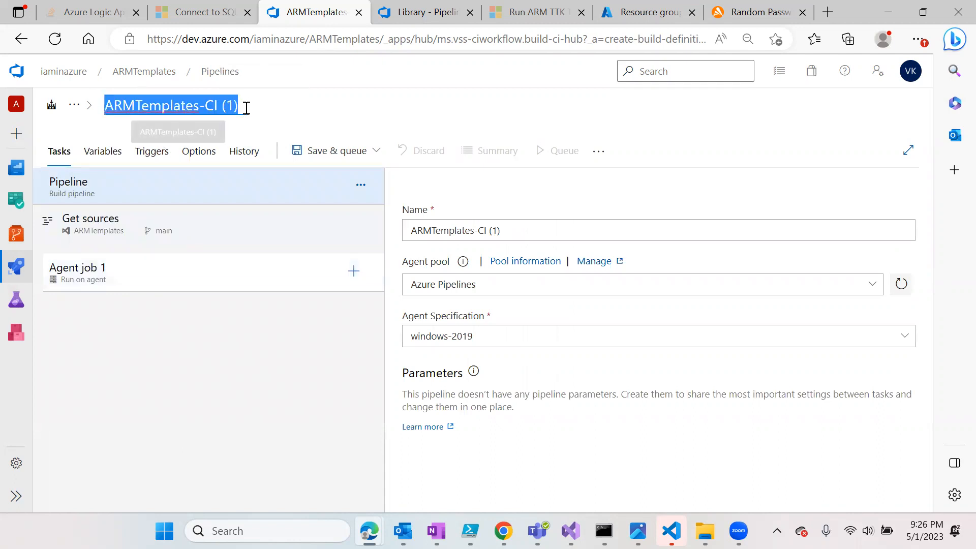
click(246, 110)
key(BackSpace)
key(BackSpace)
key(BackSpace)
key(BackSpace)
key(BackSpace)
key(BackSpace)
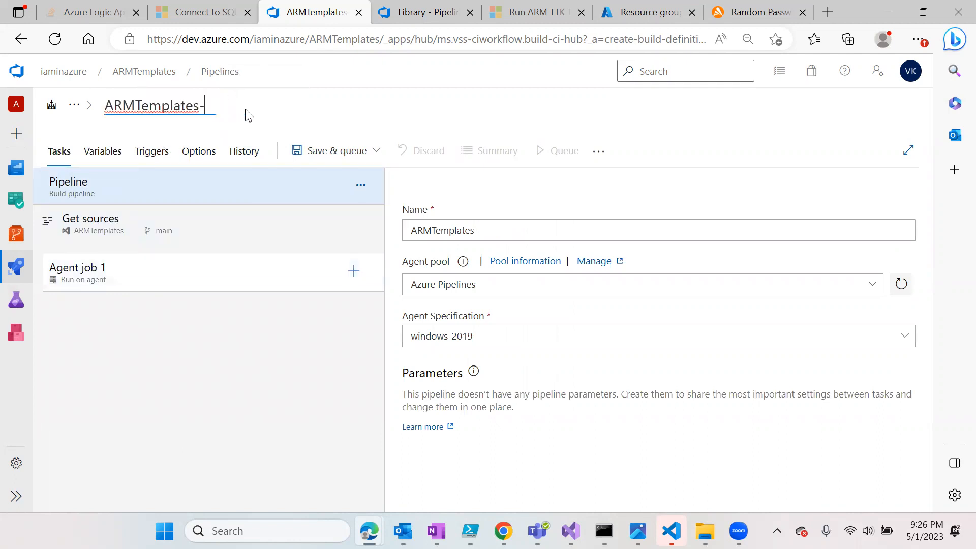
text(Build)
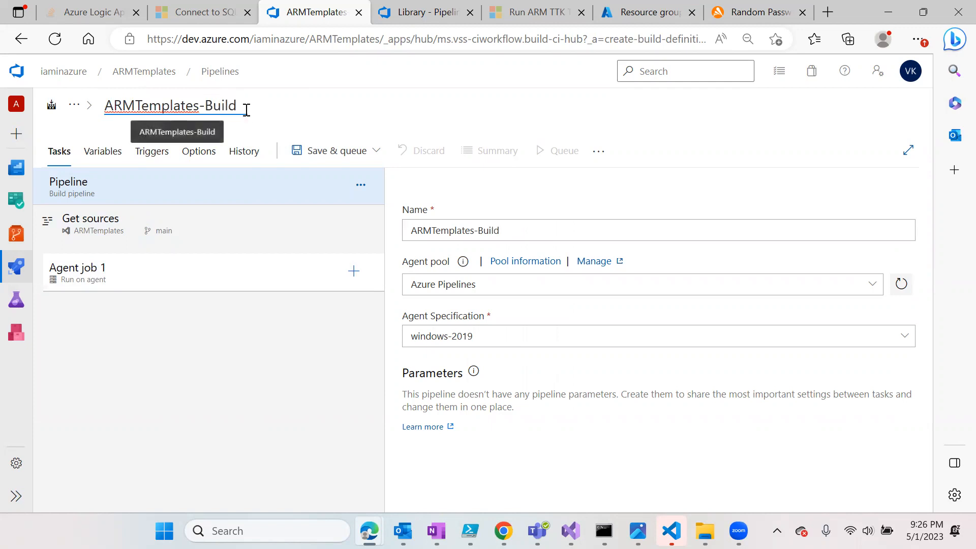
click(185, 424)
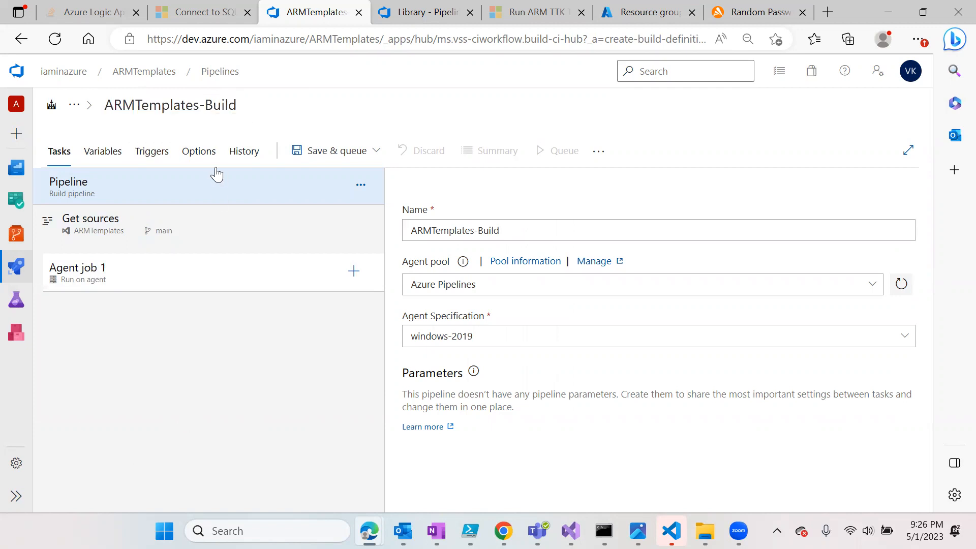
- Select Agent job 1, then switch to the Run ARM TTK Tests extension tab
click(201, 104)
click(180, 425)
click(204, 281)
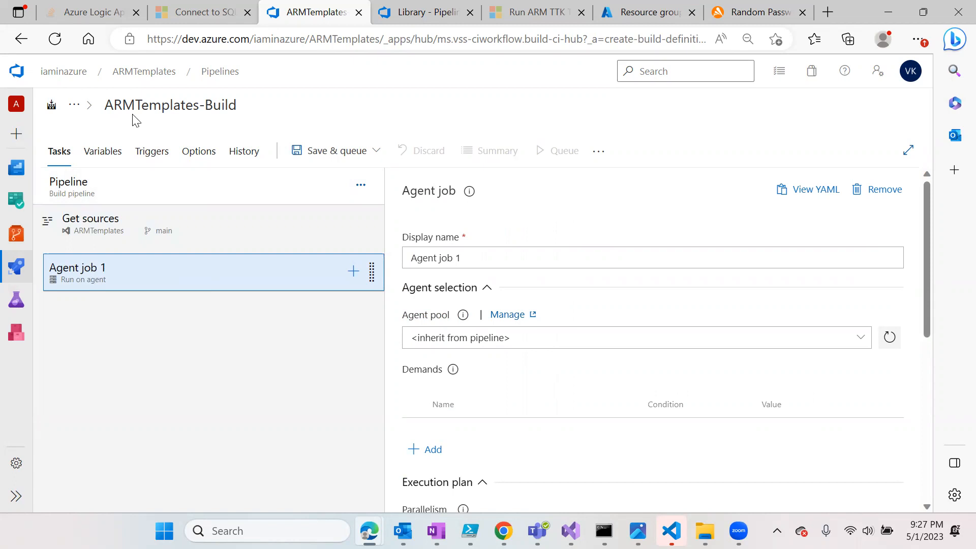
click(537, 12)
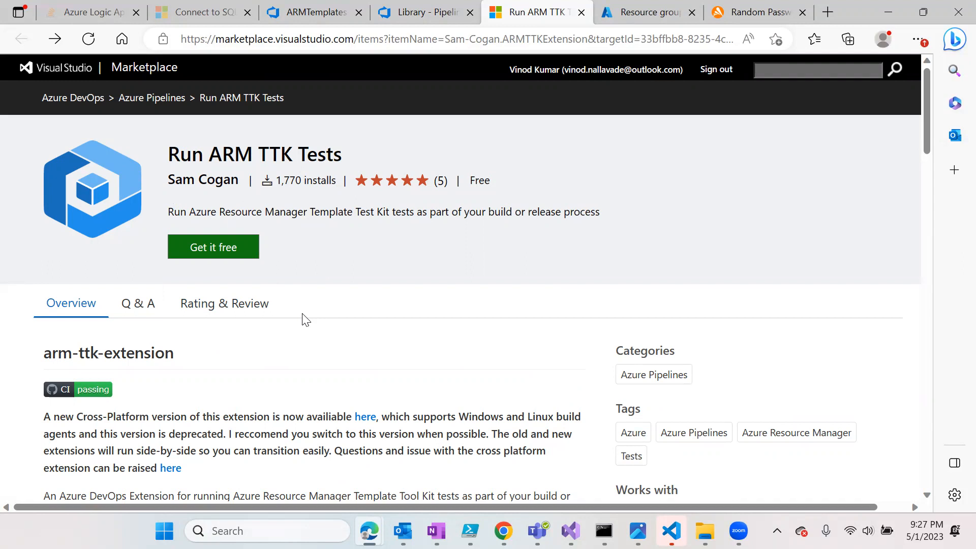
- Read the Run ARM TTK Tests checks, highlighting the Git repository note and the no-blanks bullet
scroll(305, 319, down, 6)
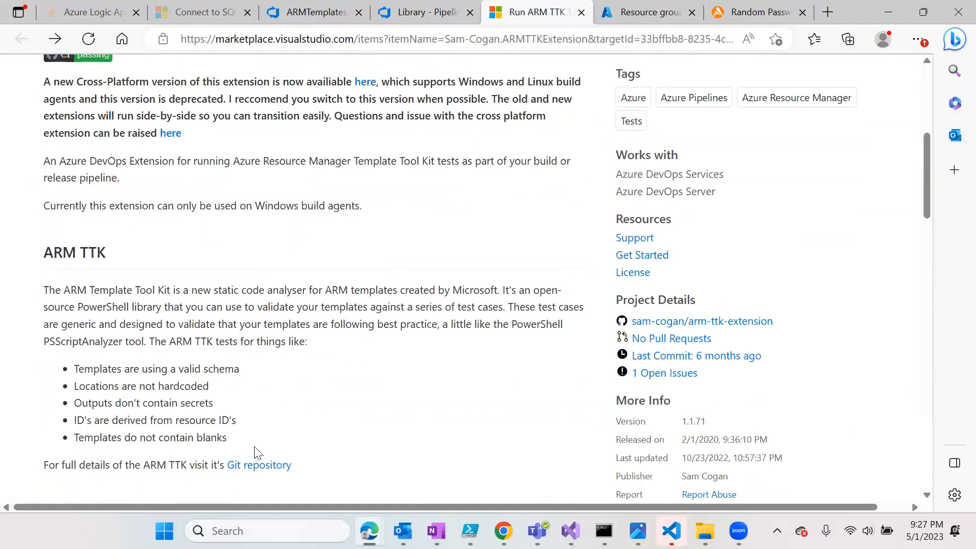
drag(44, 465, 253, 465)
click(259, 381)
drag(233, 441, 125, 439)
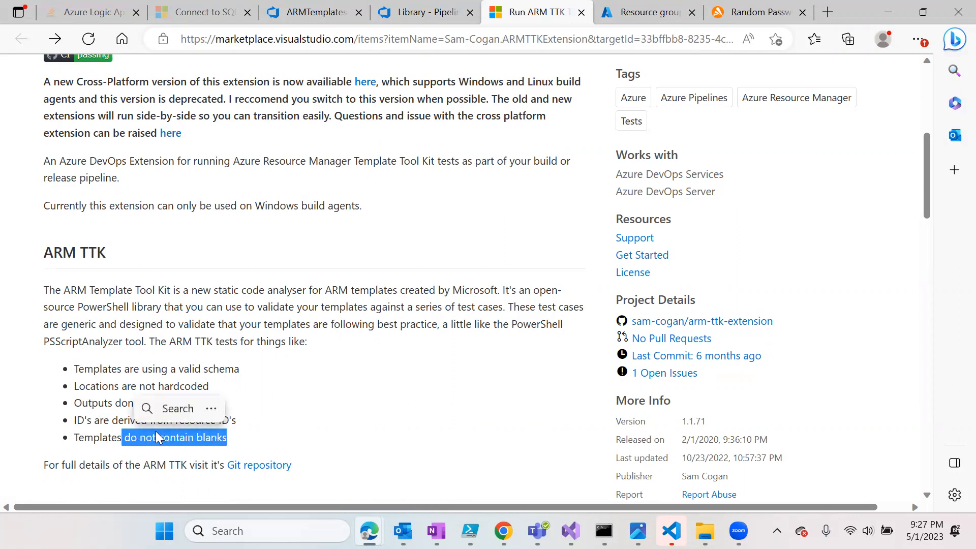
click(303, 428)
drag(233, 437, 72, 438)
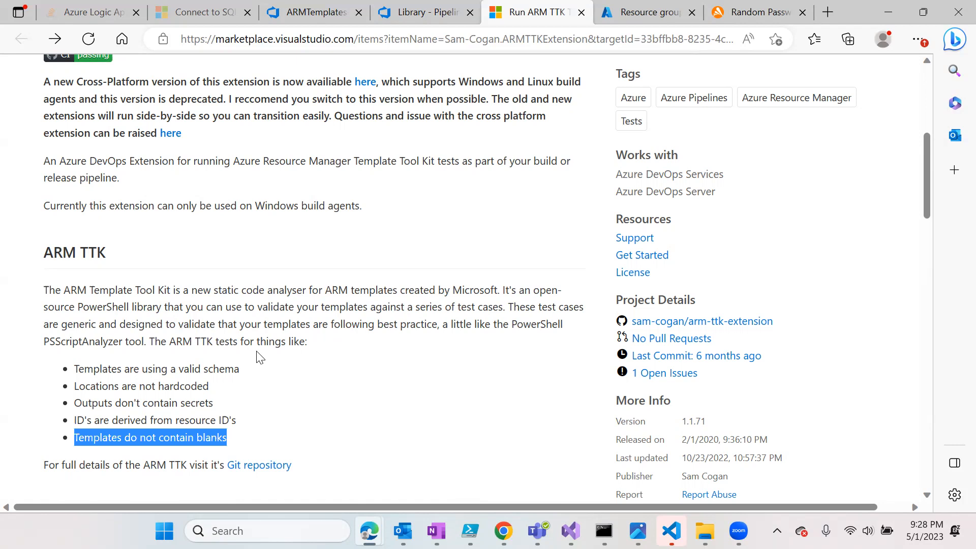
- Review the extension's two required parameters, then go back to the ARMTemplates-Build pipeline editor
scroll(257, 369, down, 3)
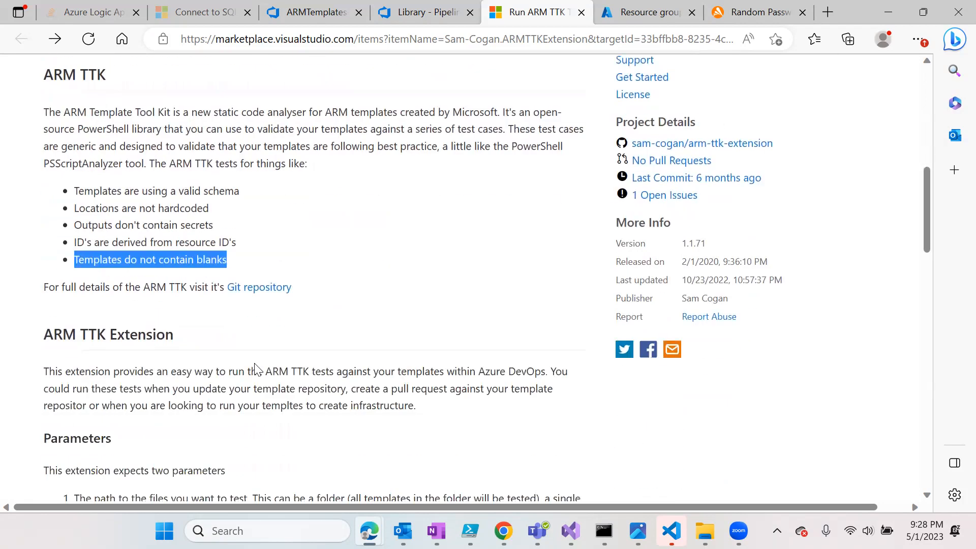
scroll(257, 369, down, 4)
scroll(256, 367, down, 2)
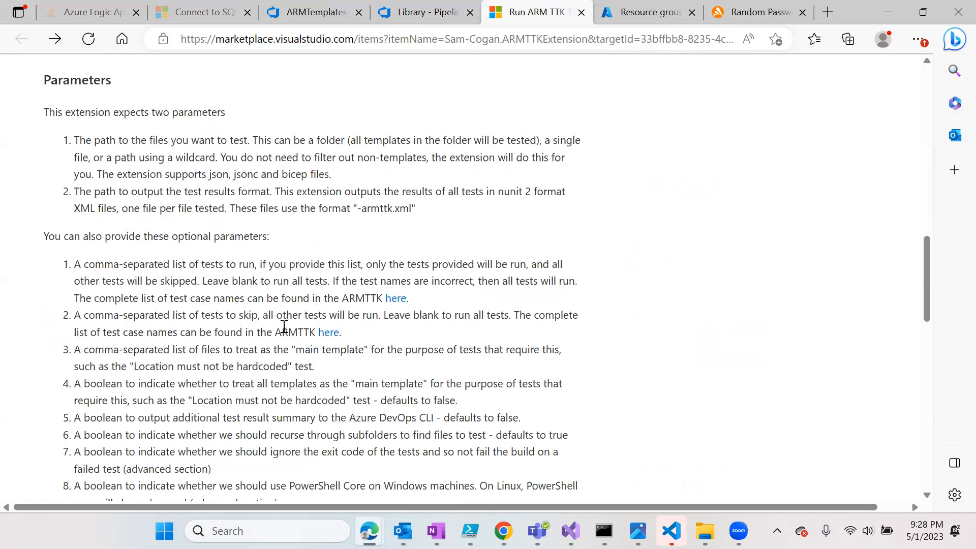
scroll(396, 226, up, 1)
scroll(366, 310, up, 4)
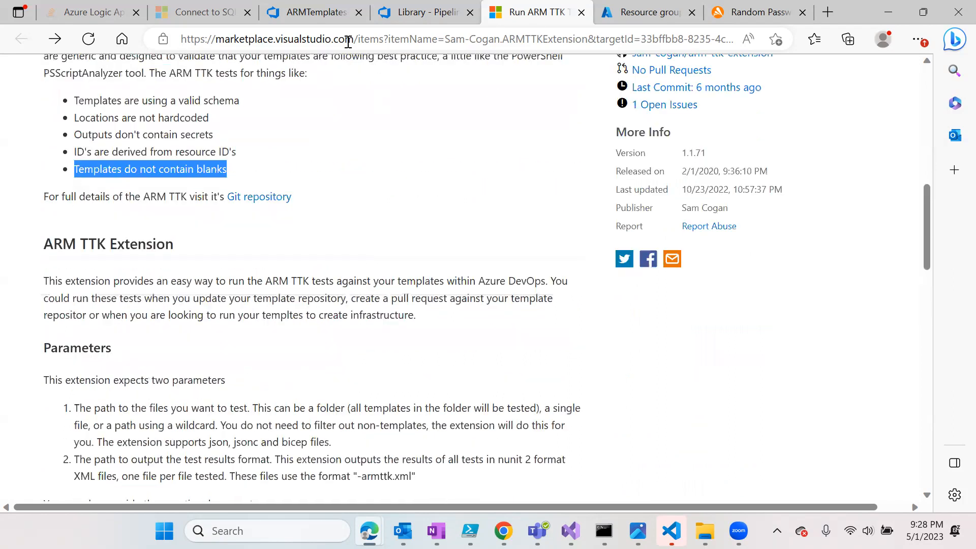
click(310, 11)
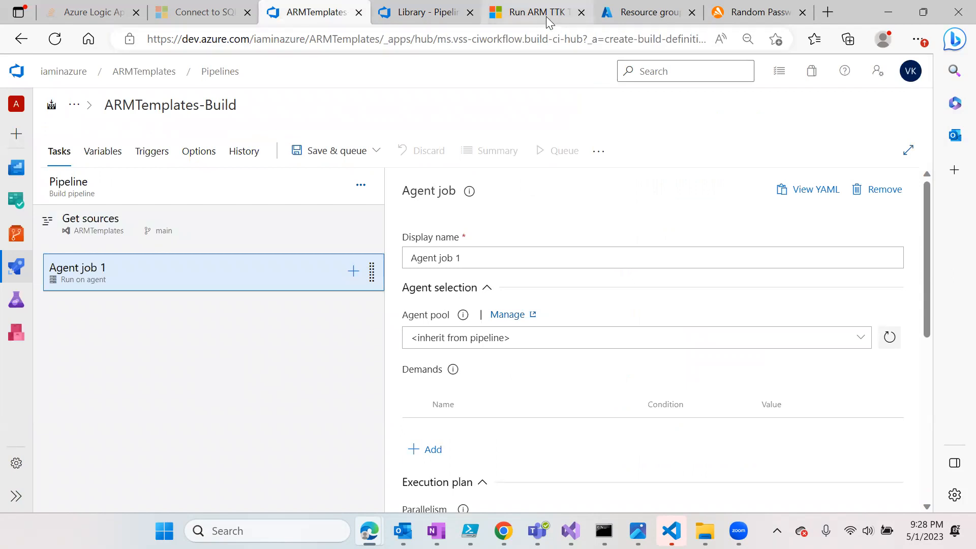
- Add a Publish Pipeline Artifacts task to Agent job 1
mouse_move(546, 19)
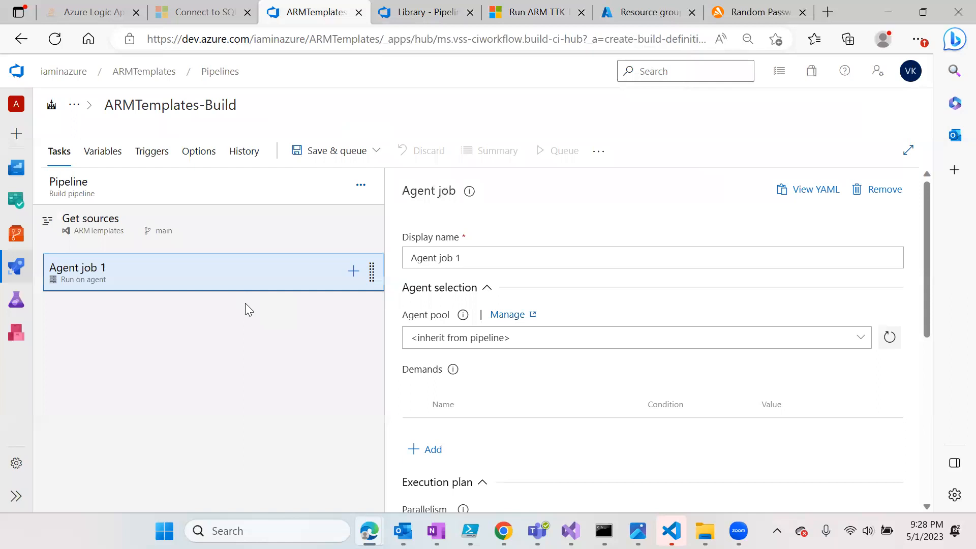
click(291, 370)
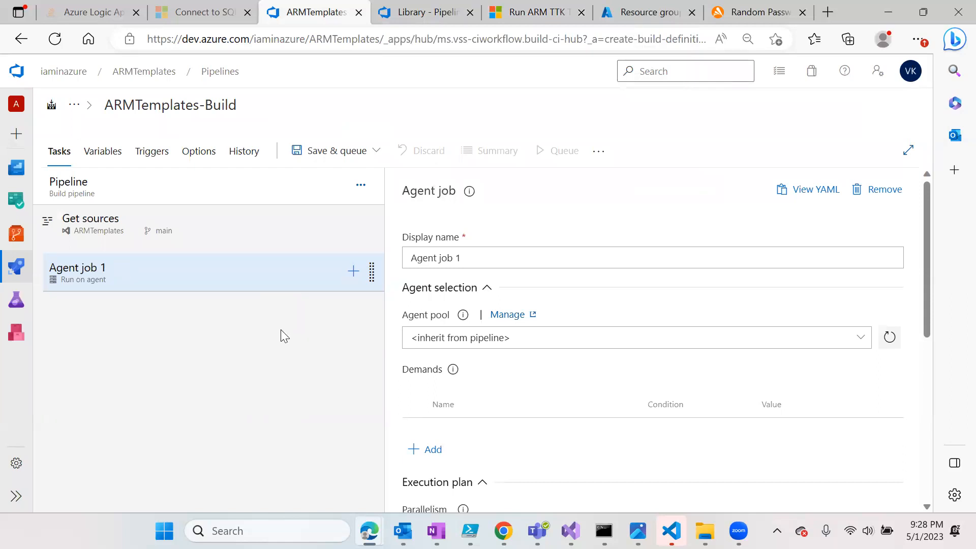
click(353, 272)
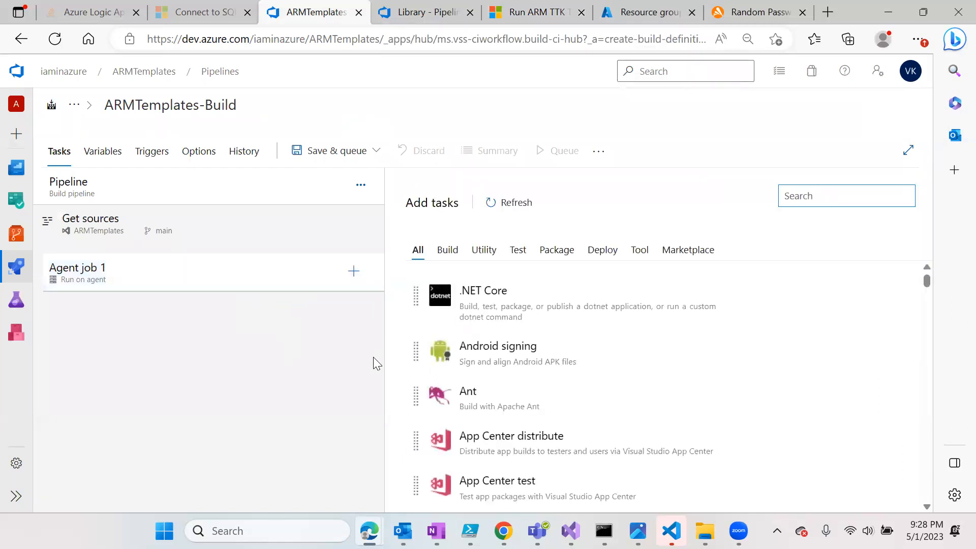
text(publish)
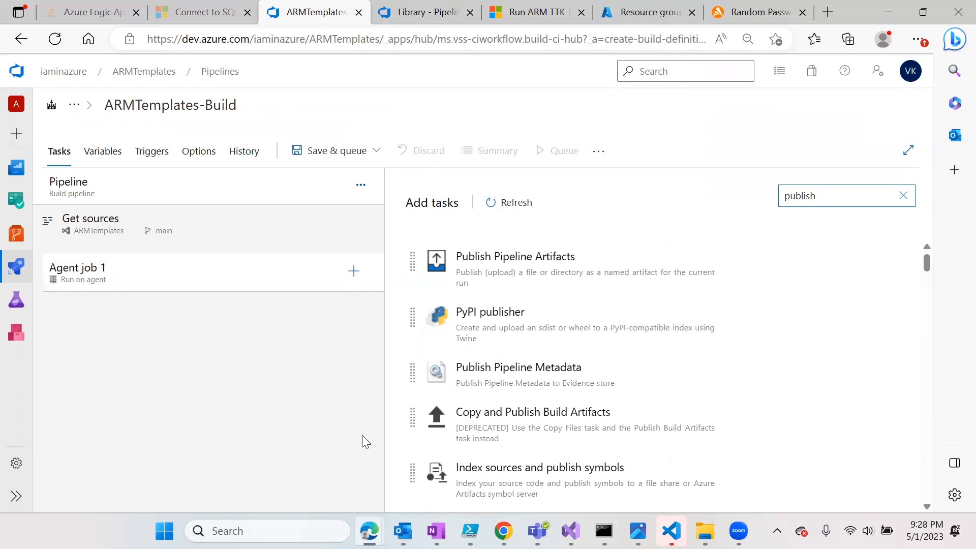
click(871, 263)
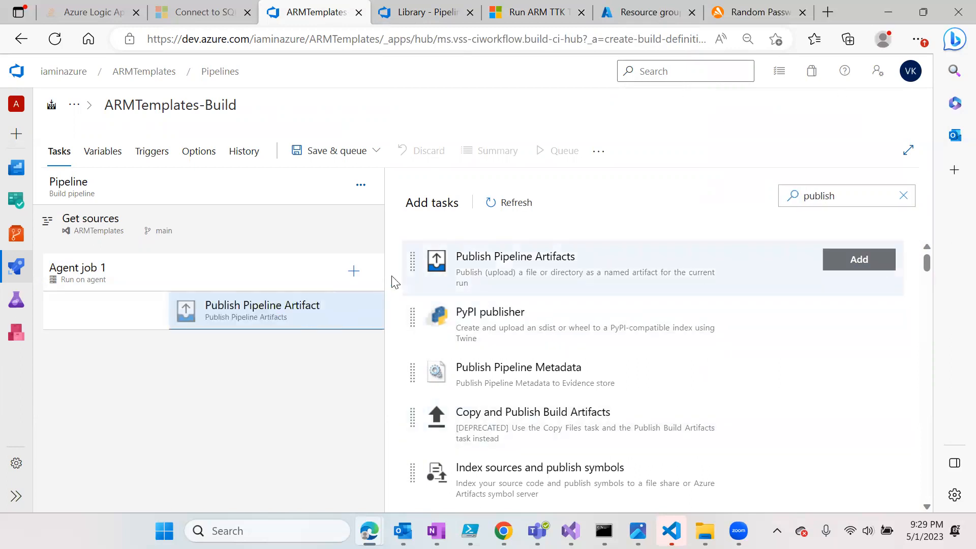
- Set the publish task's artifact name to drop
click(142, 315)
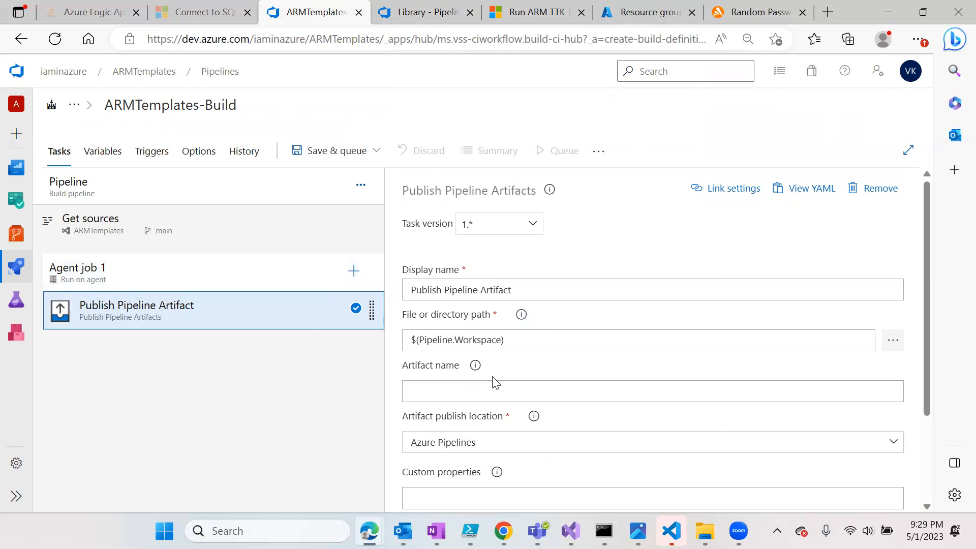
scroll(524, 370, down, 2)
scroll(436, 261, up, 1)
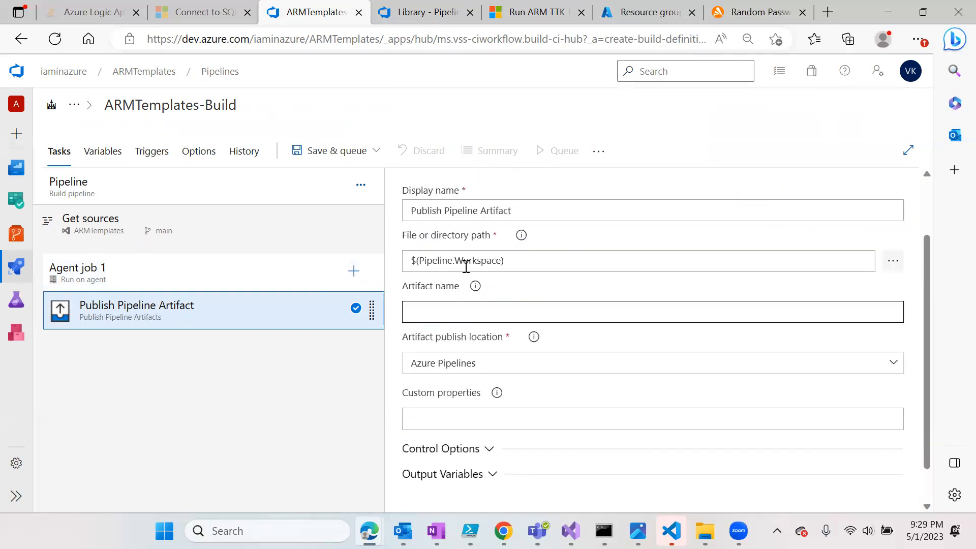
click(439, 317)
text(drop)
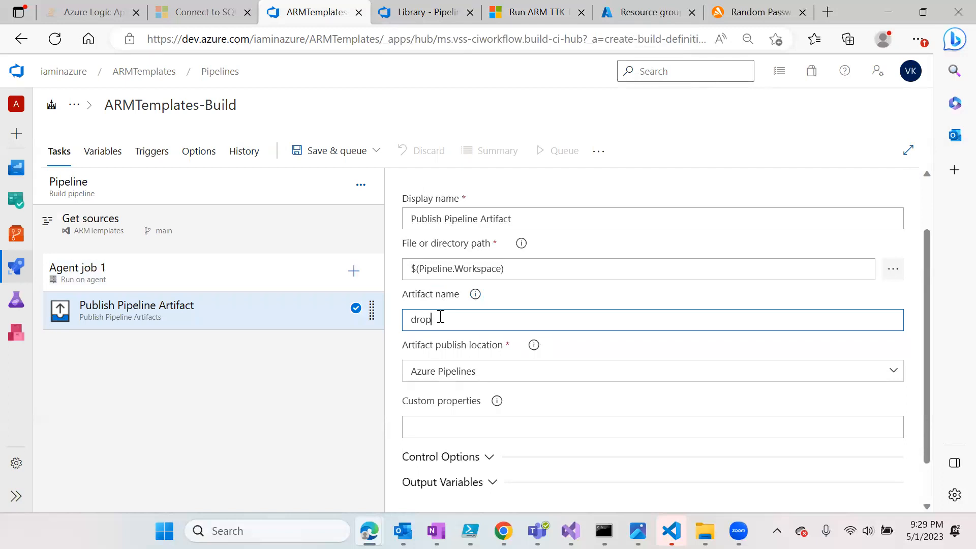
scroll(527, 375, down, 1)
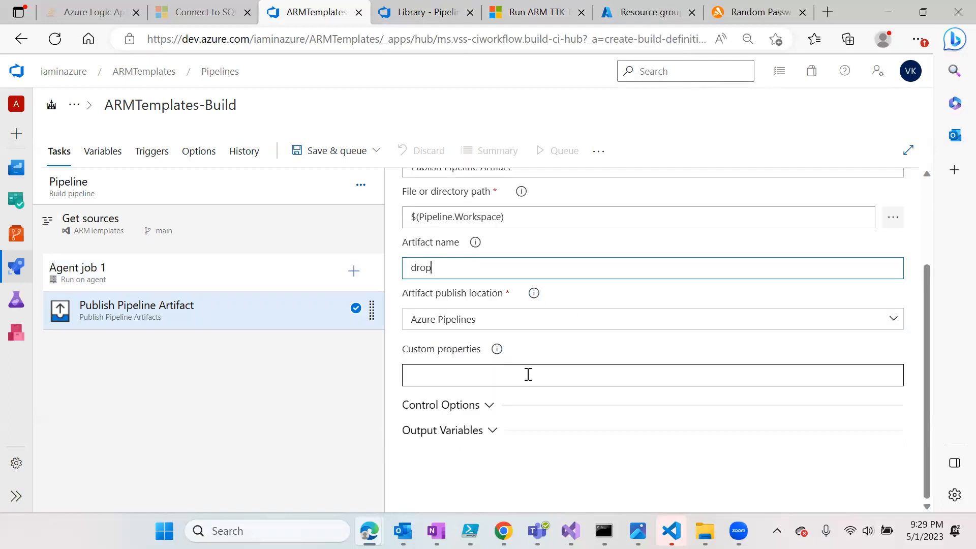
scroll(524, 361, up, 2)
- Change the publish path to $(build.stagingactifactdirectory)
click(520, 345)
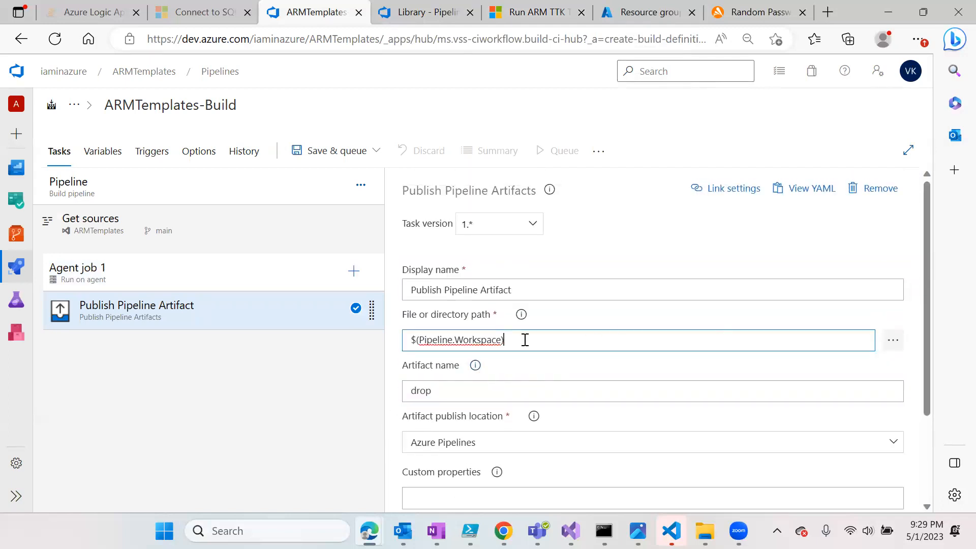
double_click(437, 339)
text(build)
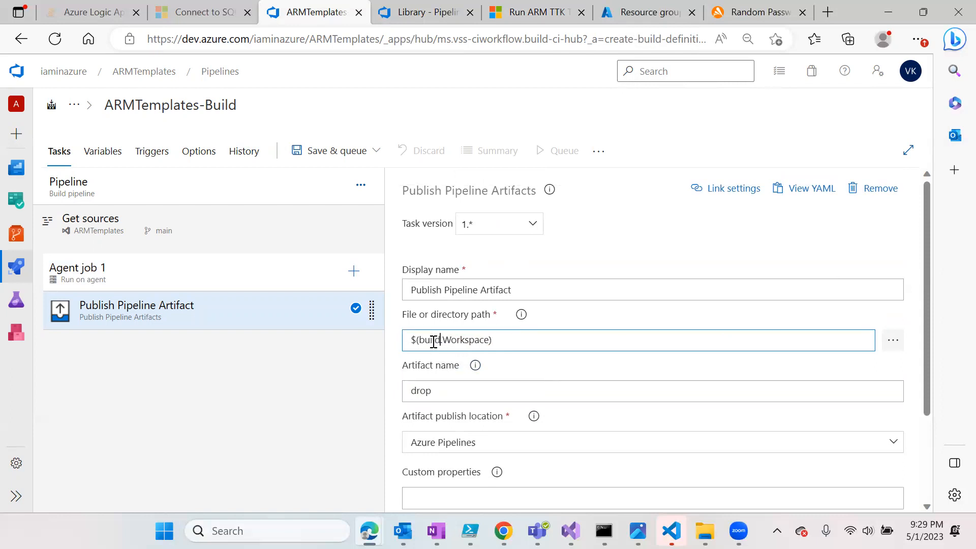
double_click(461, 340)
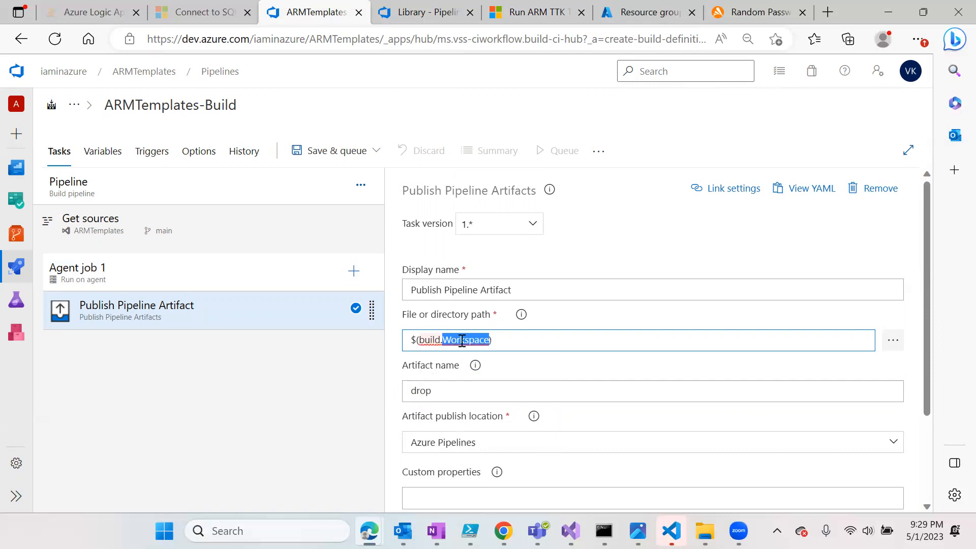
text(stagin)
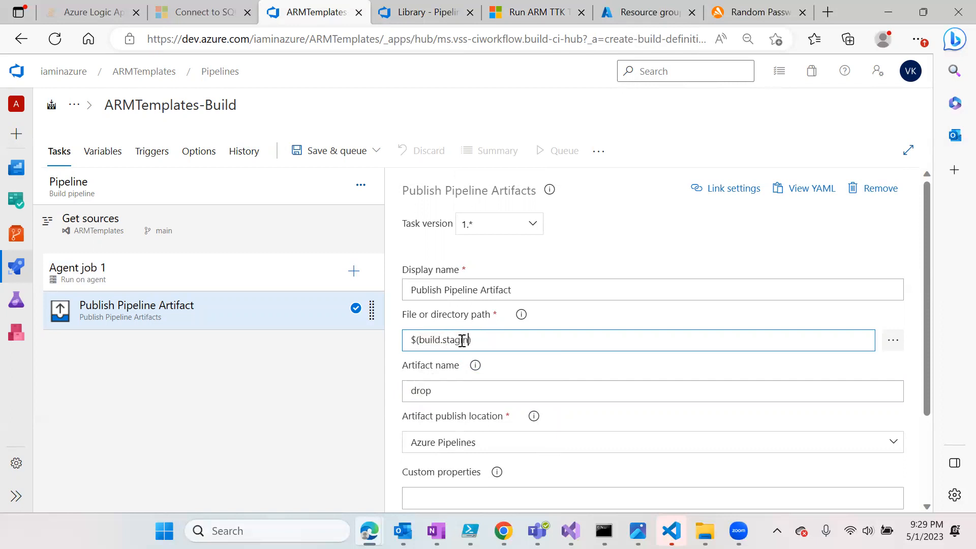
text(ga)
text(ctifactdi)
text(rectory)
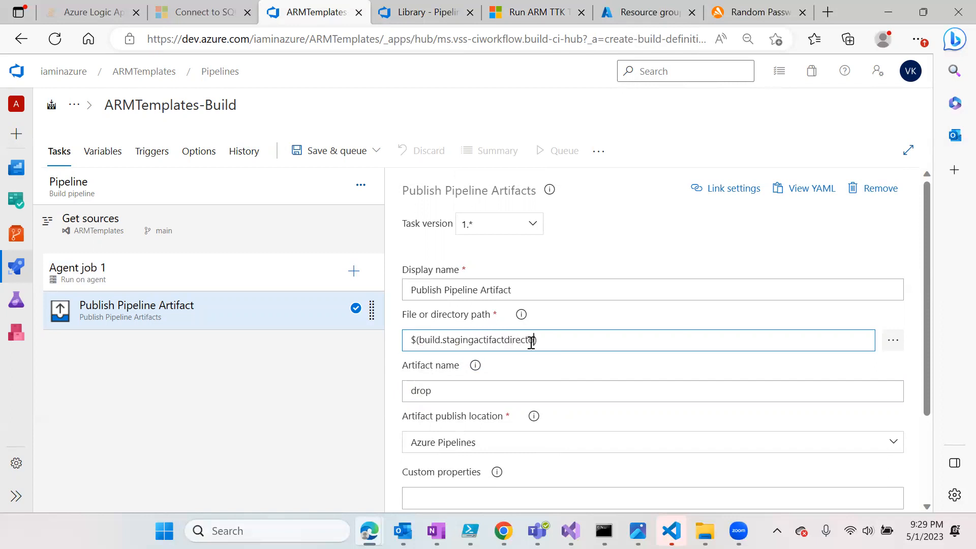
click(268, 382)
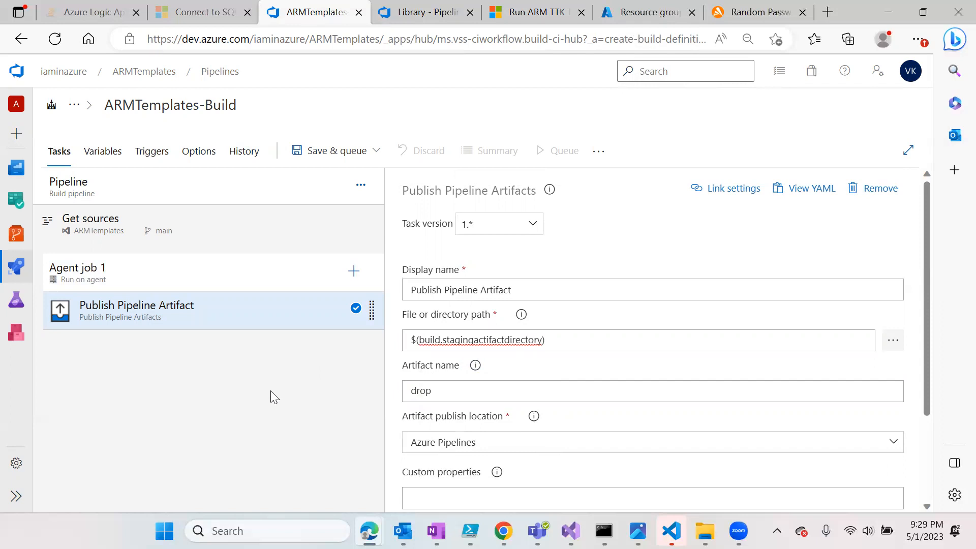
click(489, 340)
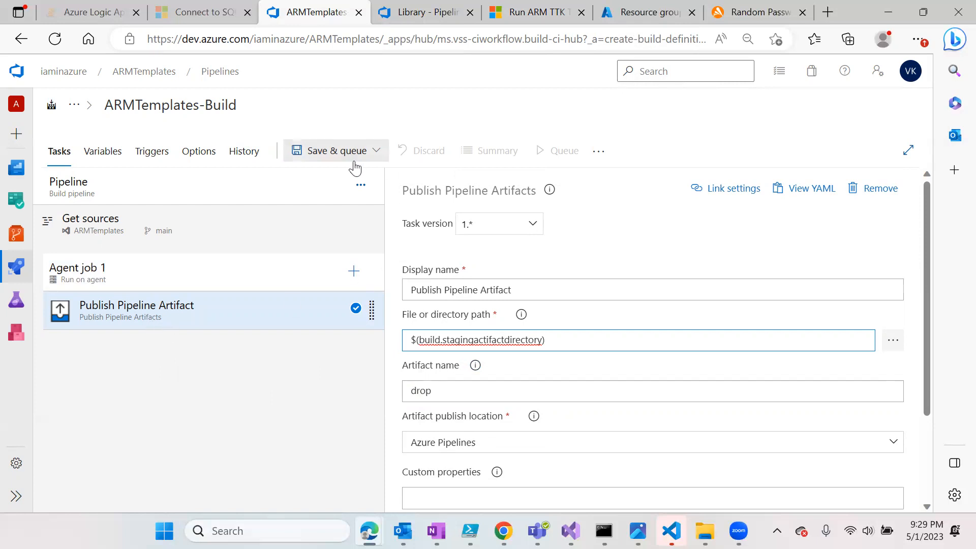
- Save and queue ARMTemplates-Build, starting run #11 on main
click(340, 155)
click(340, 177)
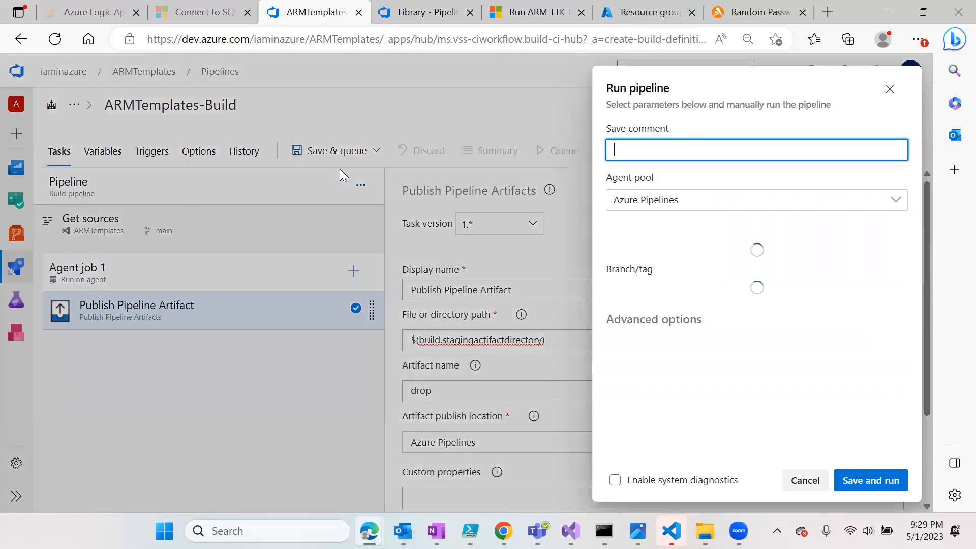
click(871, 479)
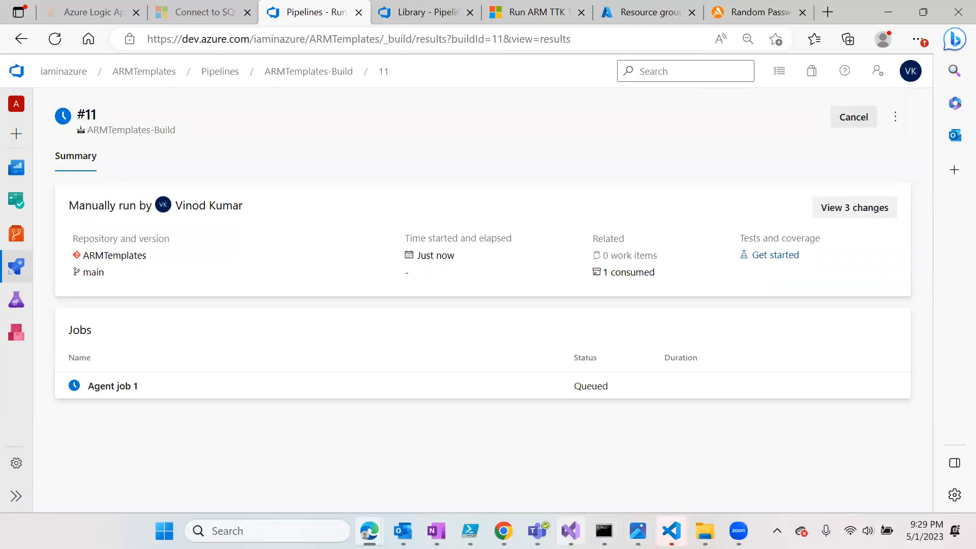
mouse_move(570, 530)
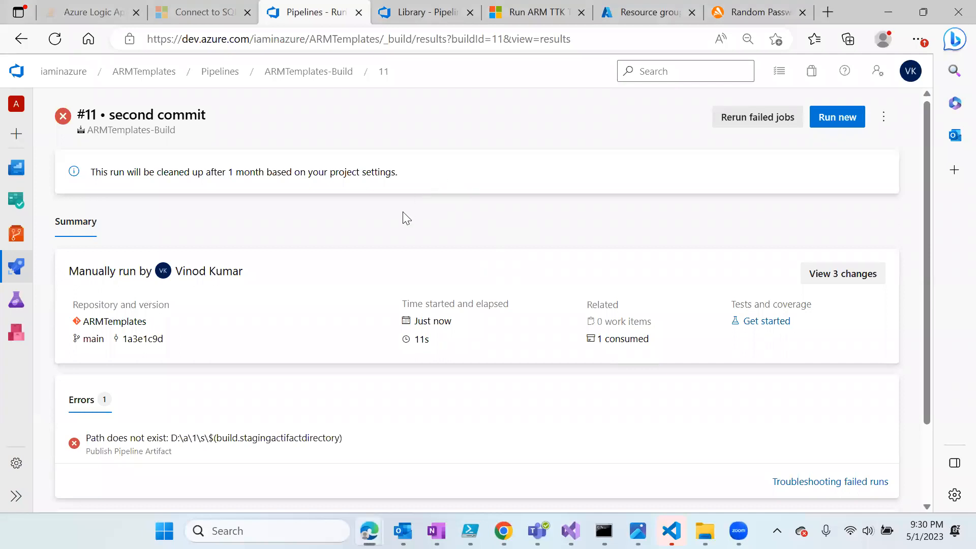
- Open run #11's Publish Pipeline Artifact log showing the path-does-not-exist error
scroll(404, 218, down, 2)
click(120, 489)
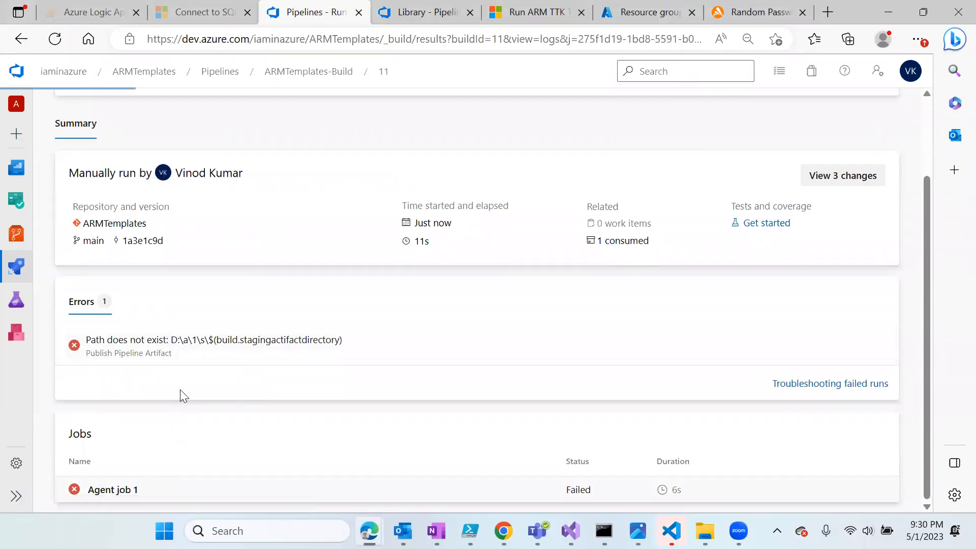
click(141, 287)
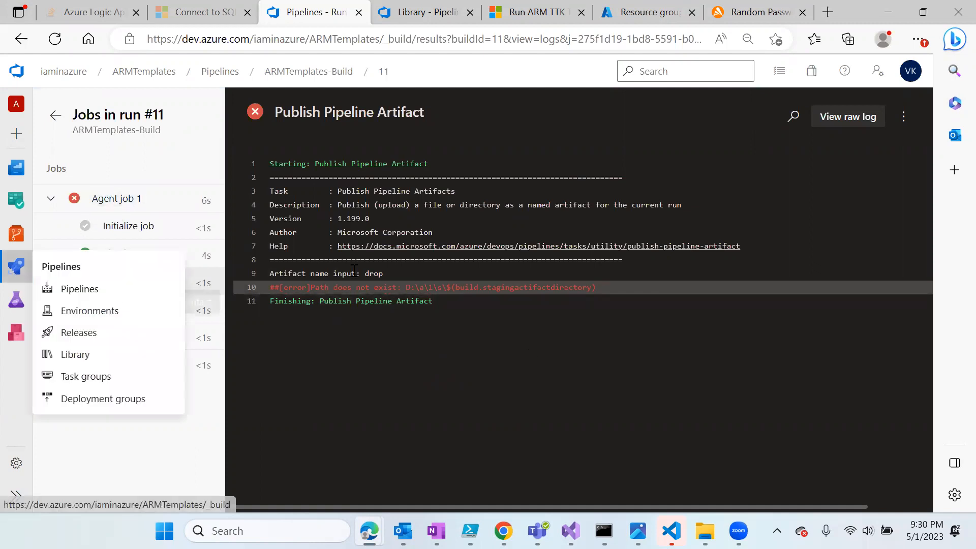
mouse_move(15, 280)
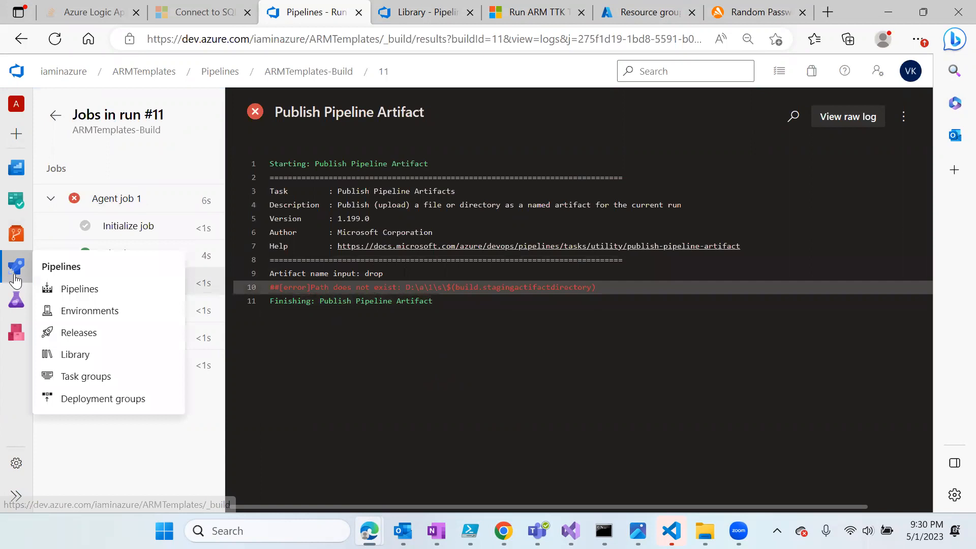
- Correct the ARMTemplates-Build publish path typo to $(build.stagingartifactdirectory)
click(94, 297)
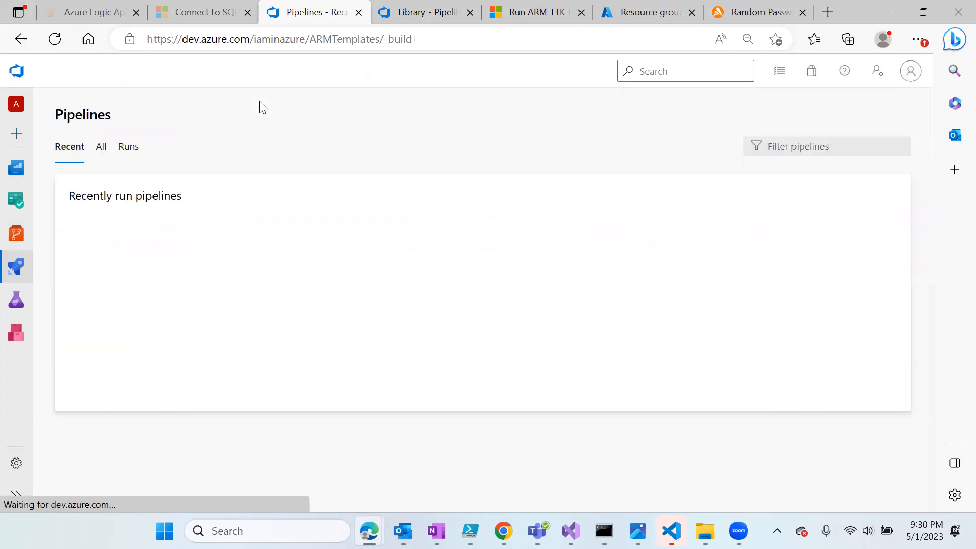
click(158, 260)
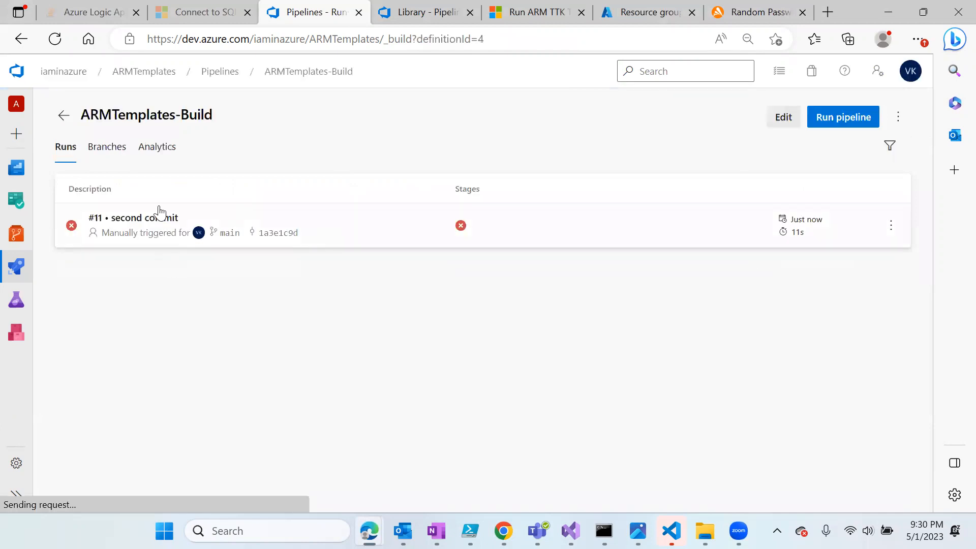
click(784, 118)
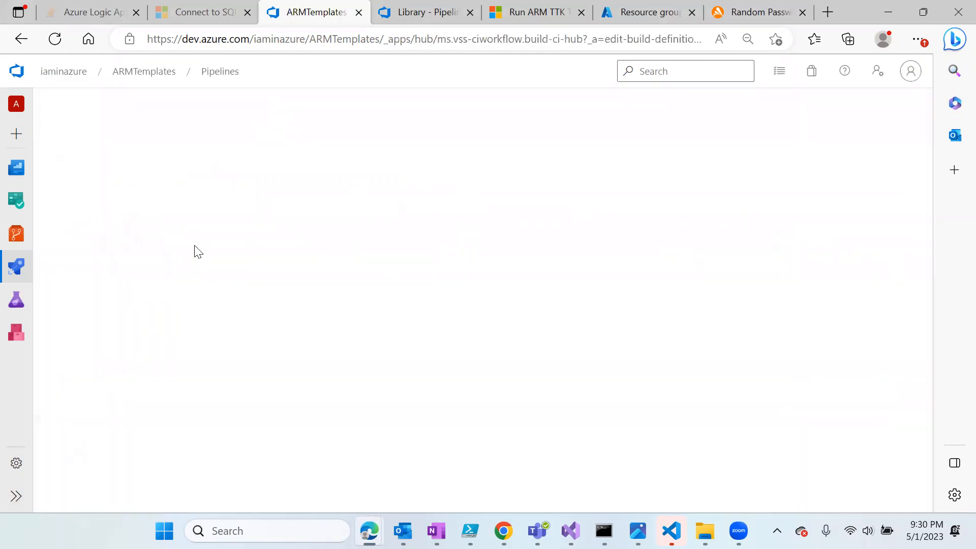
click(199, 318)
click(481, 340)
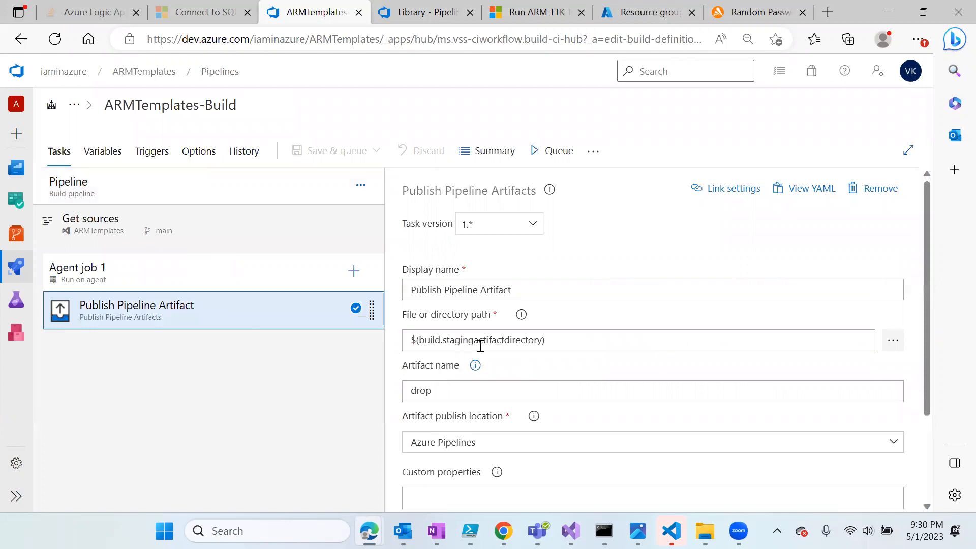
click(482, 339)
key(BackSpace)
text(r)
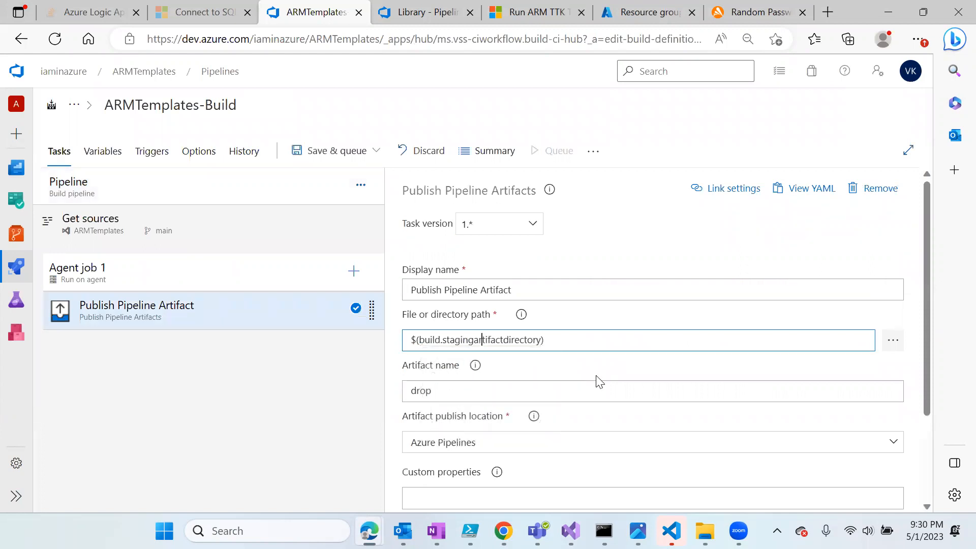
- Save and queue the fixed pipeline, starting run #12
click(338, 151)
click(352, 179)
click(901, 482)
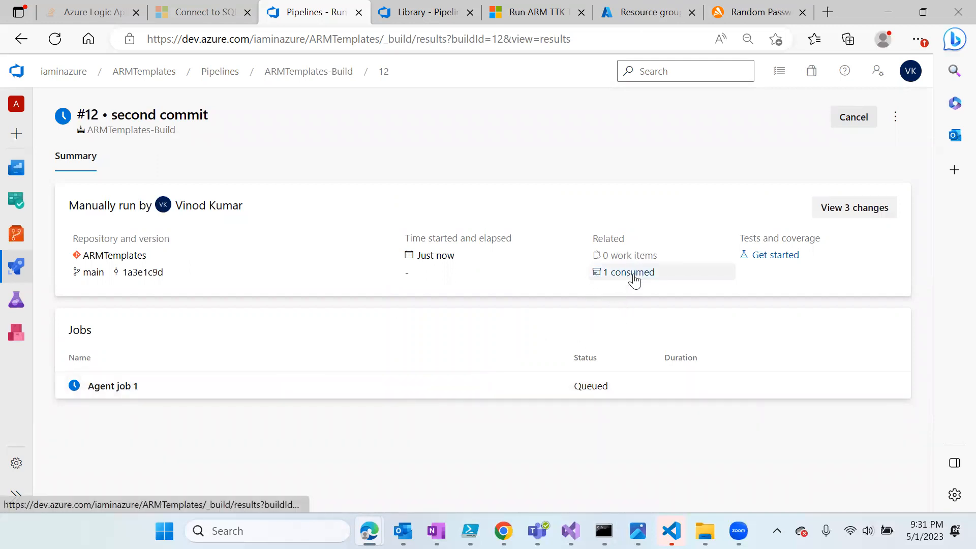
- Check run #12's Agent job 1 log, then look over the existing release pipeline
click(131, 399)
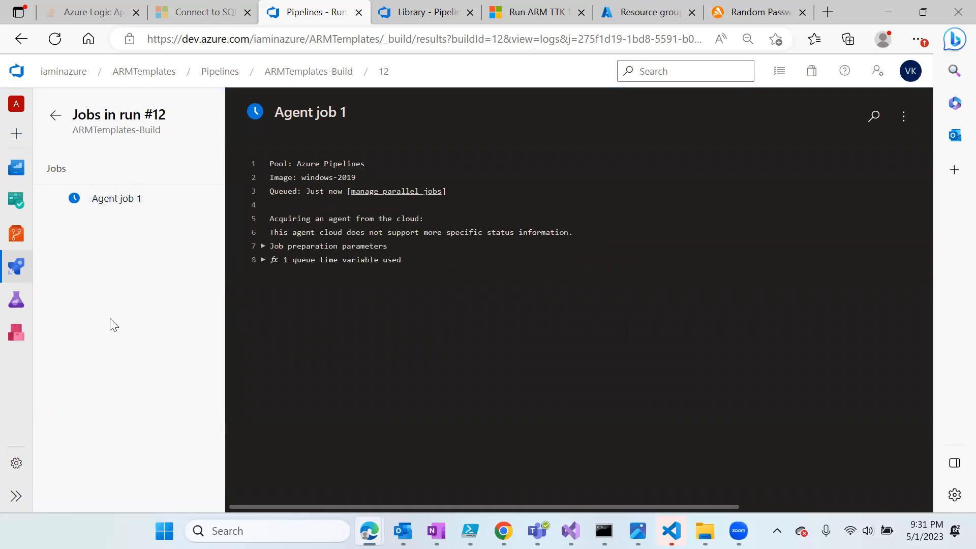
click(55, 116)
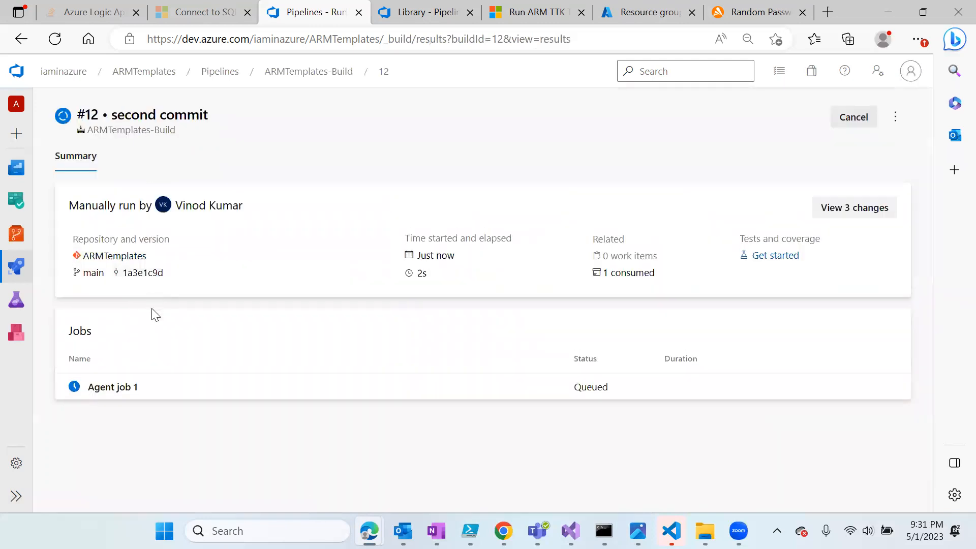
mouse_move(16, 267)
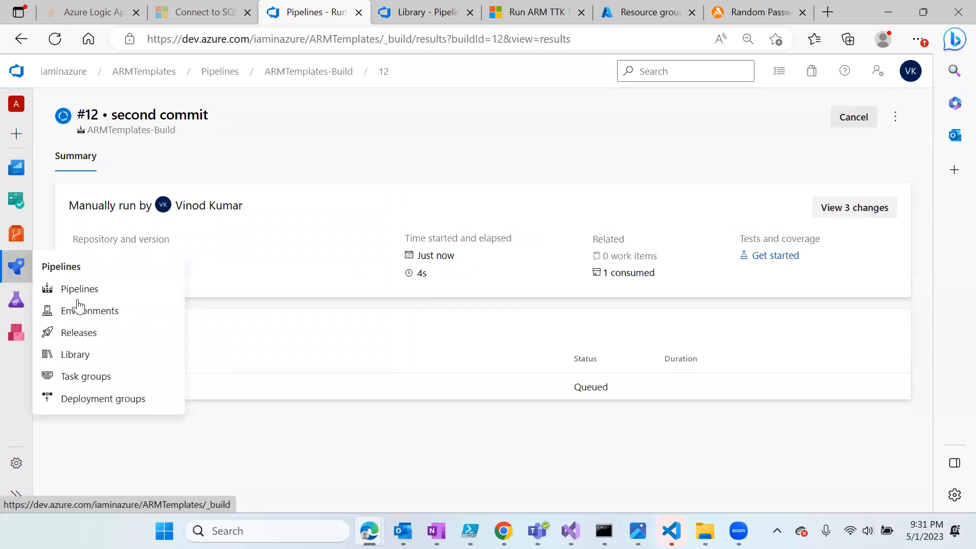
click(81, 334)
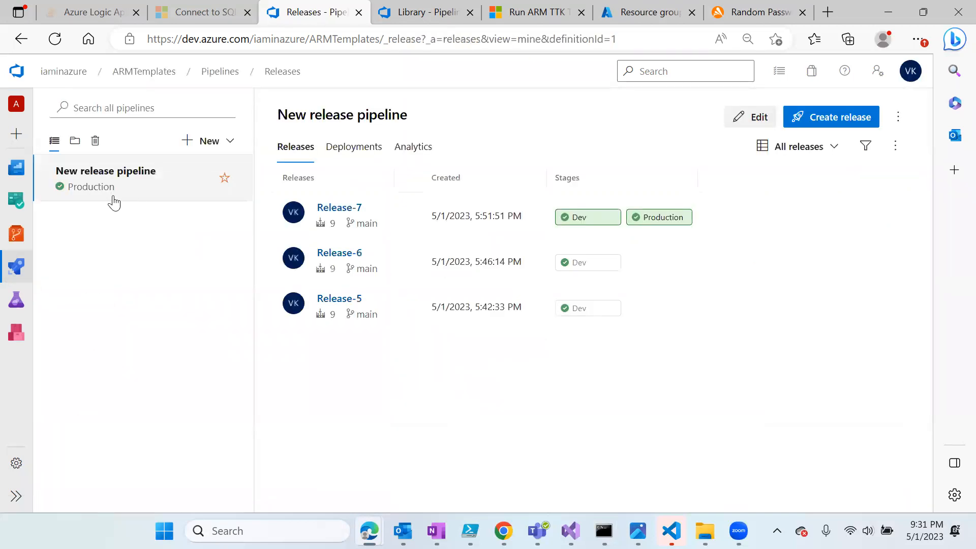
click(751, 119)
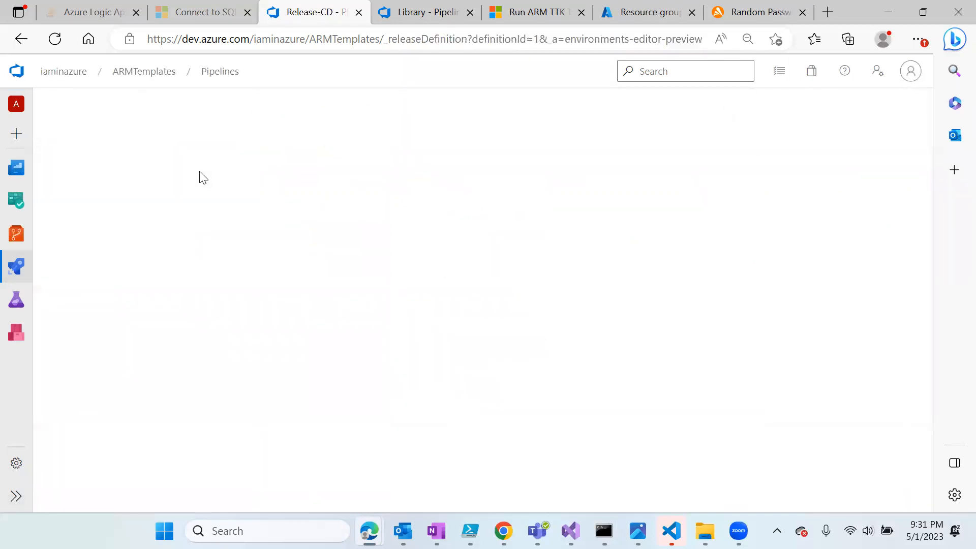
- Browse back through Pipelines to ARMTemplates-Build's runs, listing #11 and #12 as failed
click(16, 267)
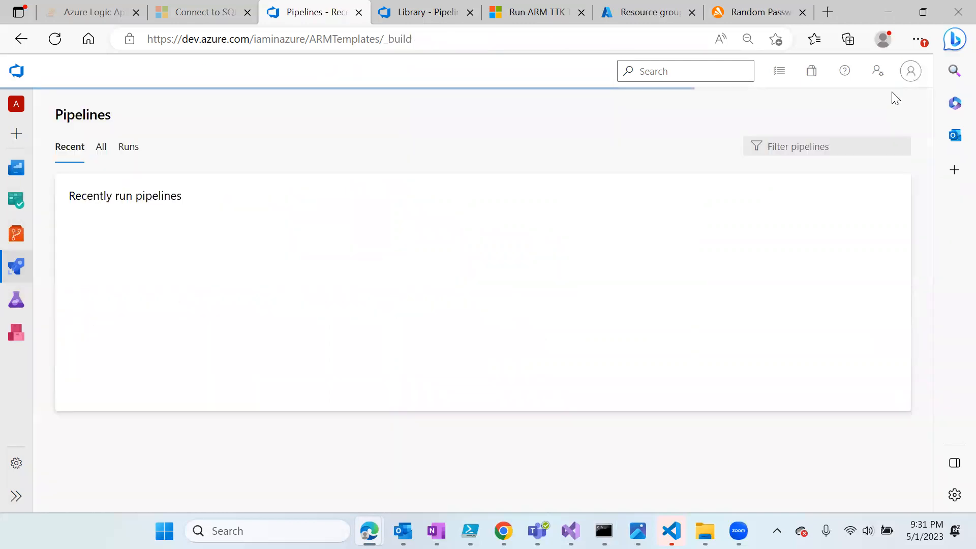
click(839, 118)
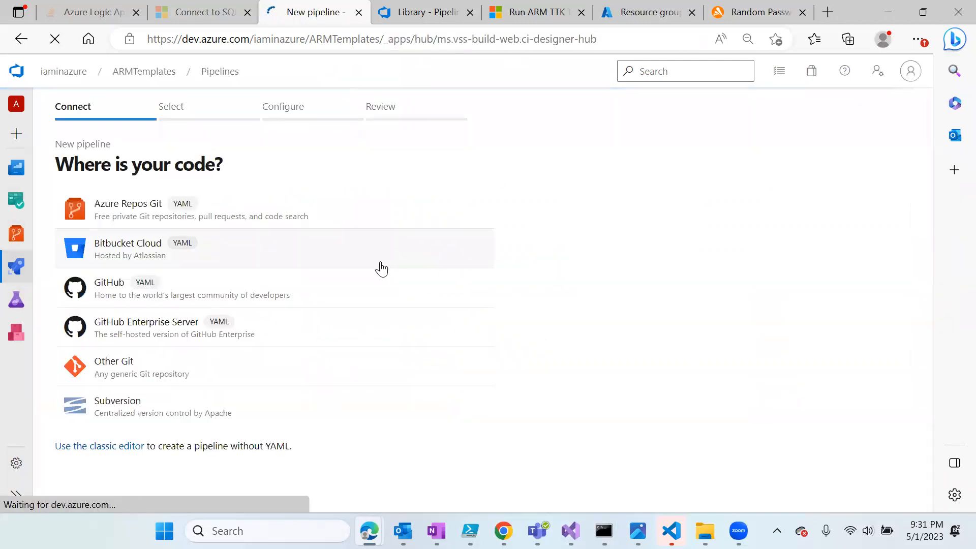
click(8, 284)
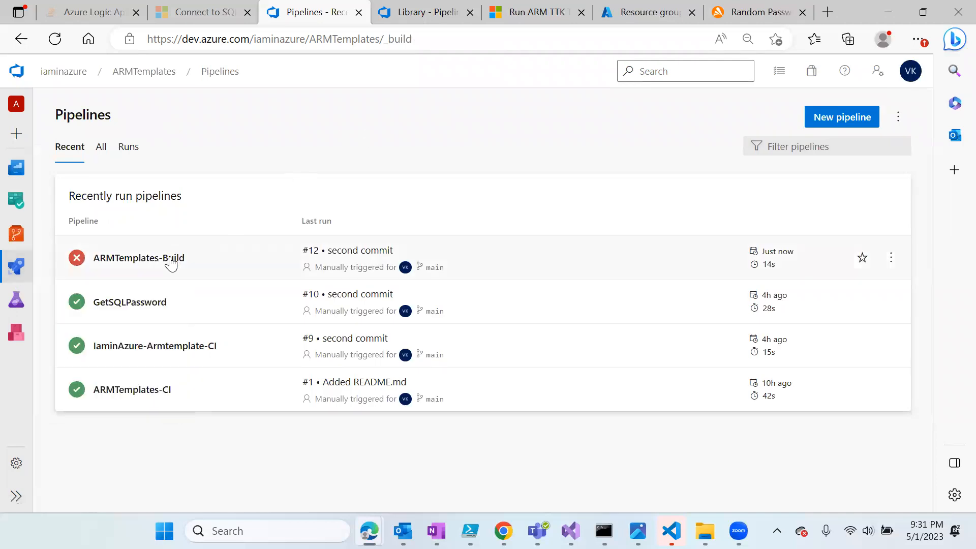
click(172, 260)
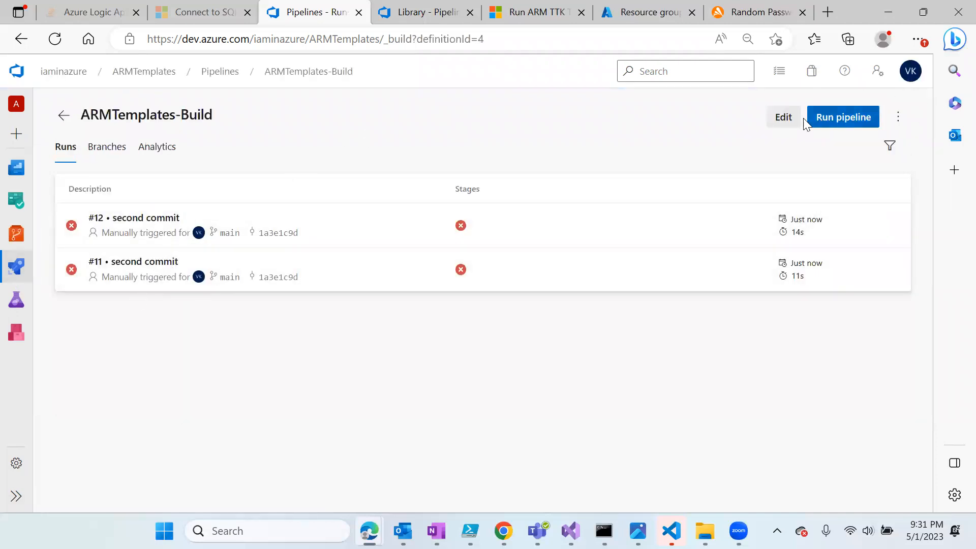
click(782, 119)
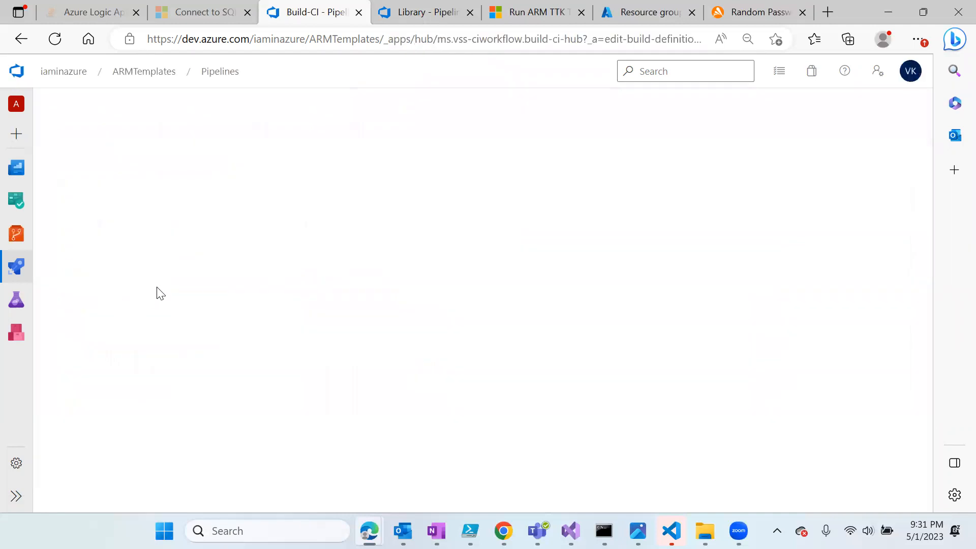
click(220, 71)
click(127, 259)
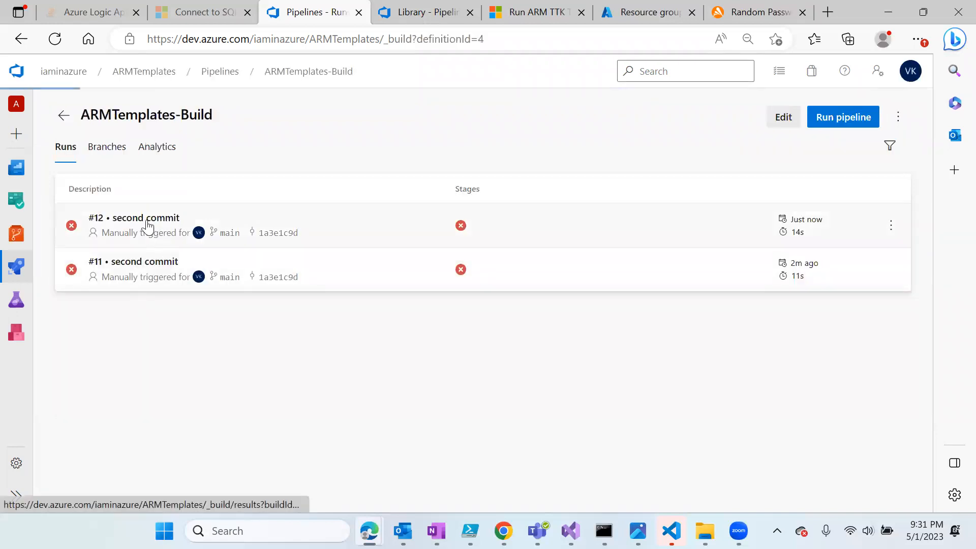
- View run #12's failed publish log reporting D:\a\1\s\$(build.stagingartifactdirectory) missing, then return to Pipelines
click(148, 226)
scroll(162, 473, down, 2)
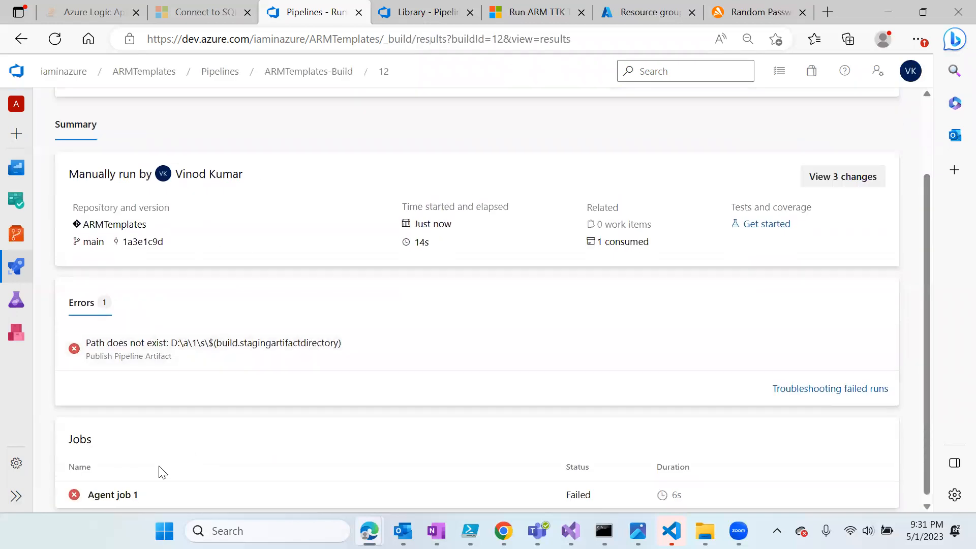
click(122, 494)
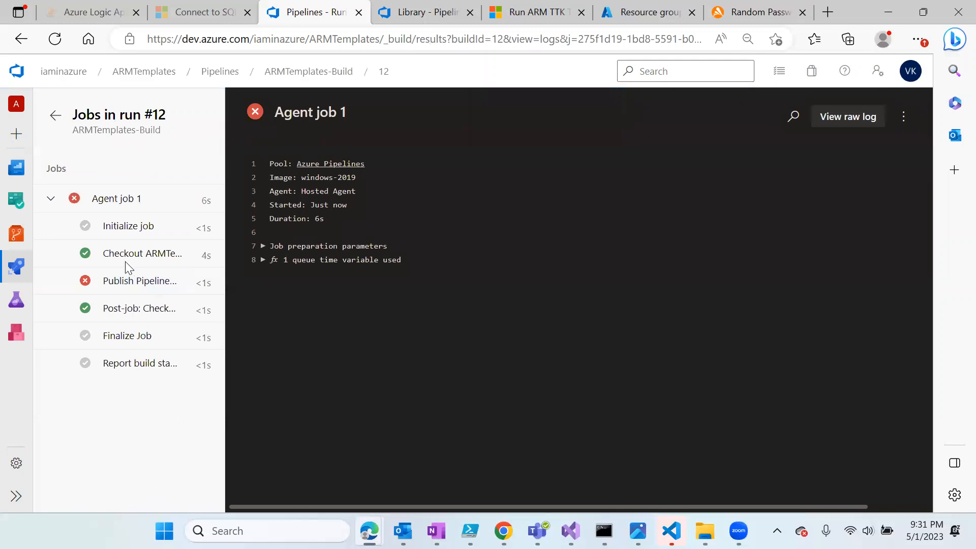
click(136, 280)
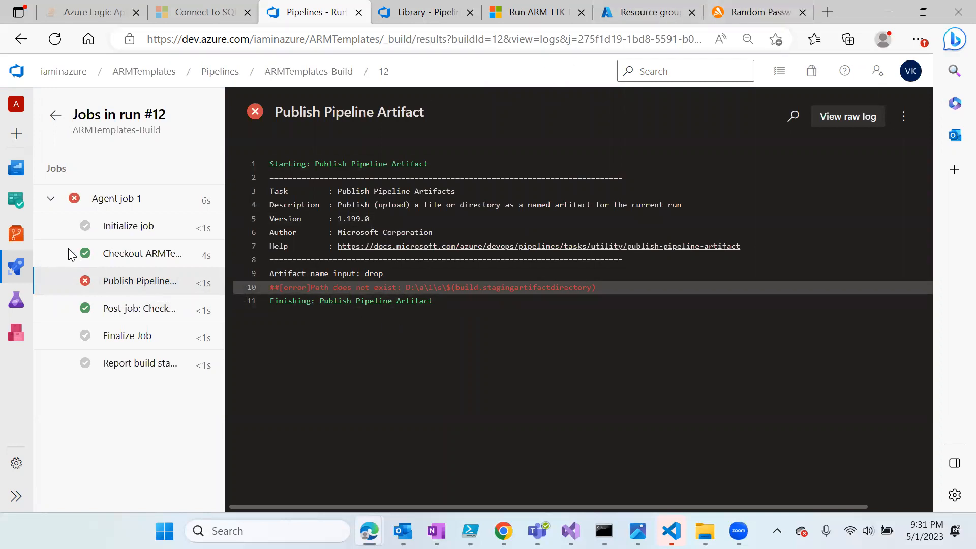
click(27, 269)
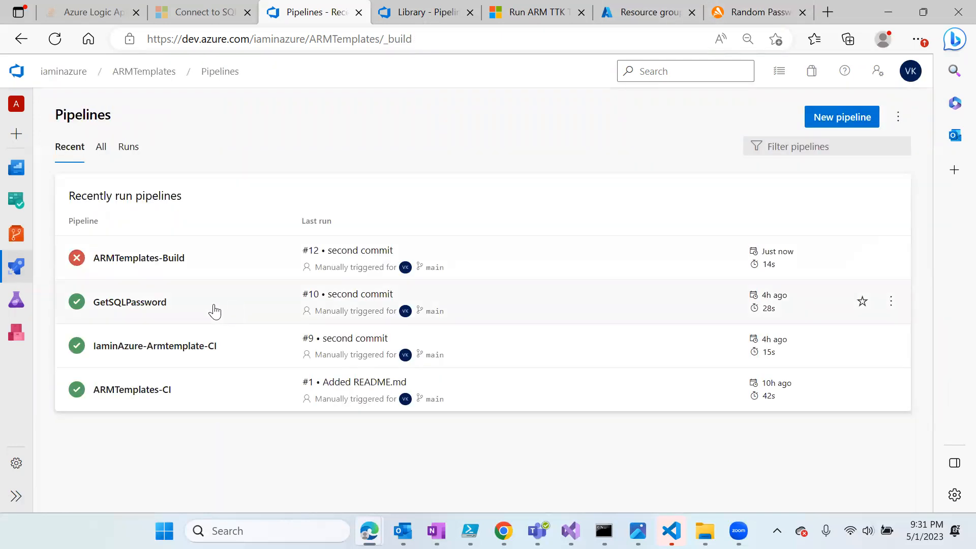
- Inspect IaminAzure-Armtemplate-CI's Publish Pipeline Artifact path, sqlserver/sqltemplate.json
click(196, 348)
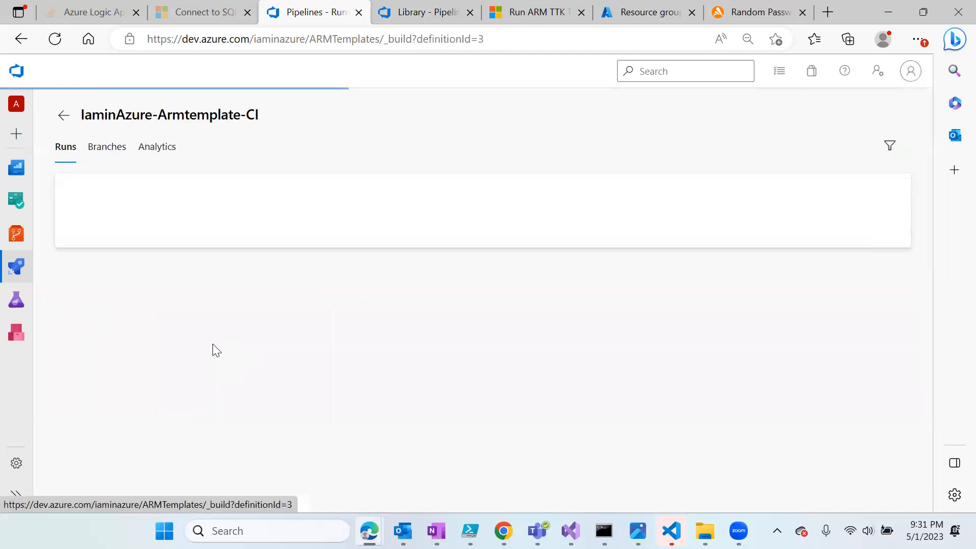
click(783, 117)
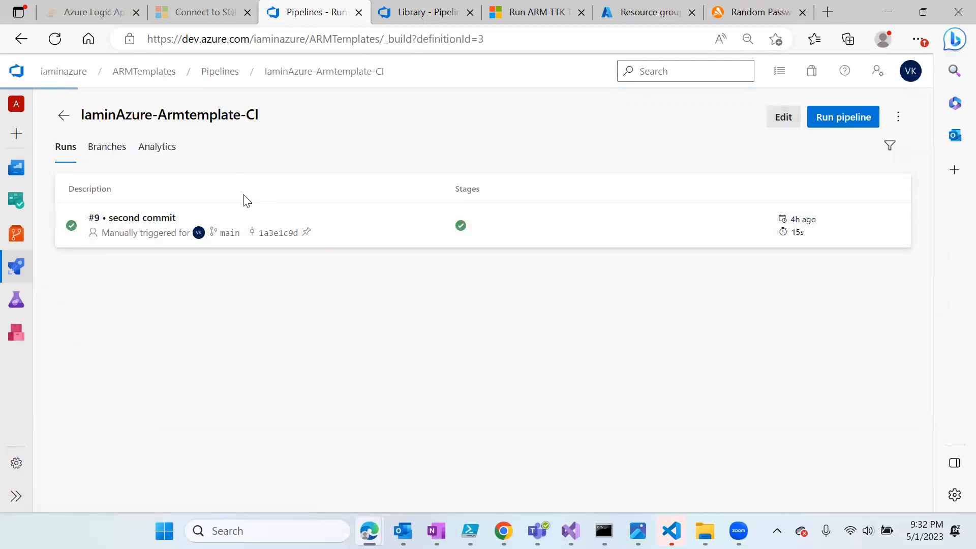
click(196, 317)
scroll(533, 383, down, 1)
scroll(533, 382, down, 2)
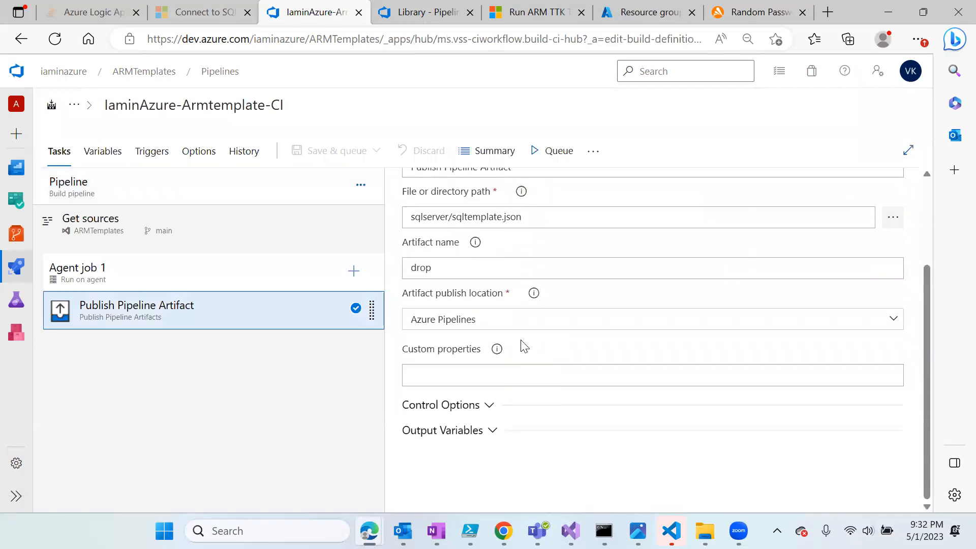
scroll(524, 344, up, 3)
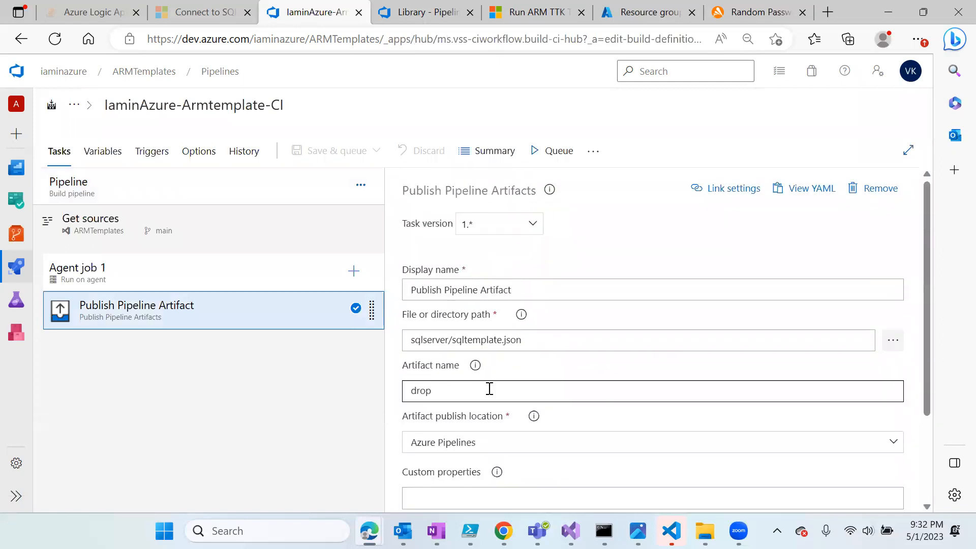
drag(565, 340, 402, 353)
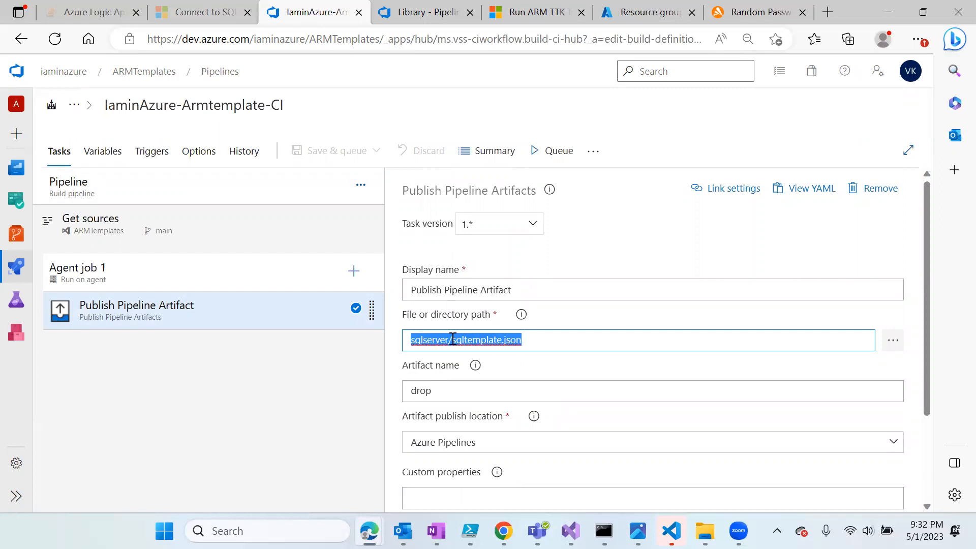
click(213, 77)
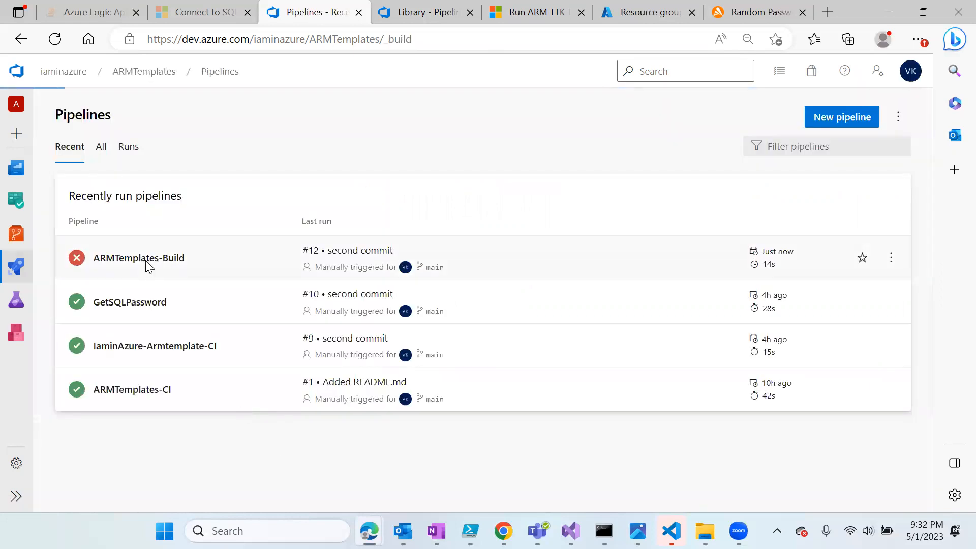
- Revisit that task's path in the repository browser, close it unchanged, and return to Pipelines
click(147, 263)
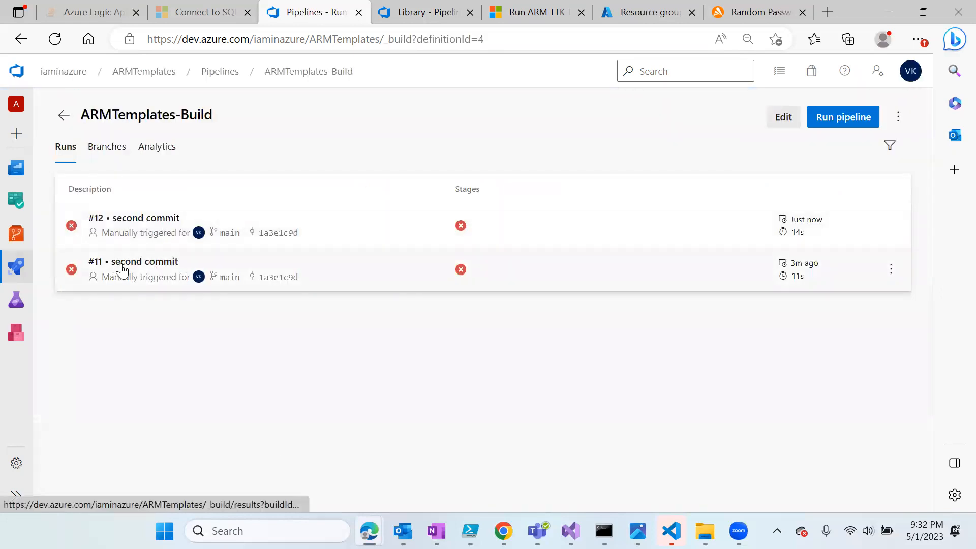
click(71, 286)
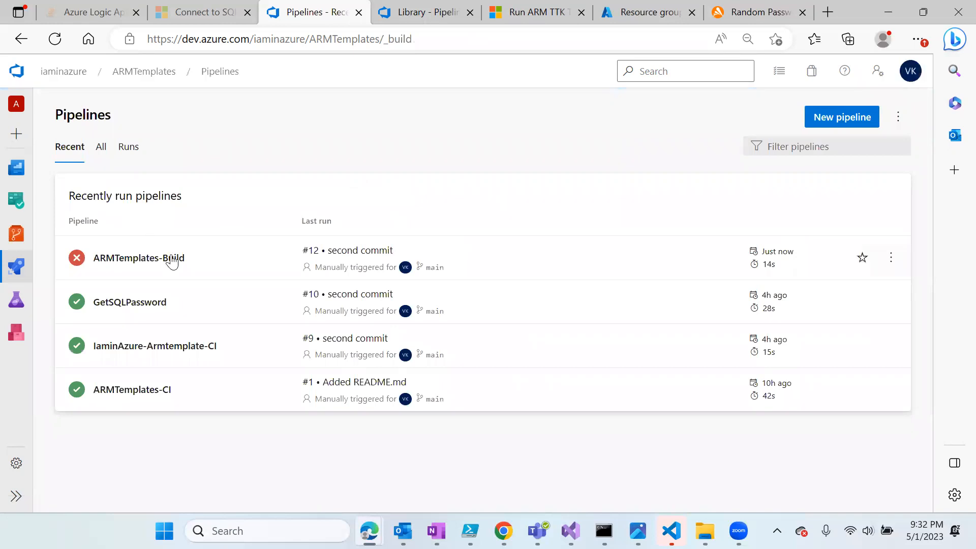
click(181, 349)
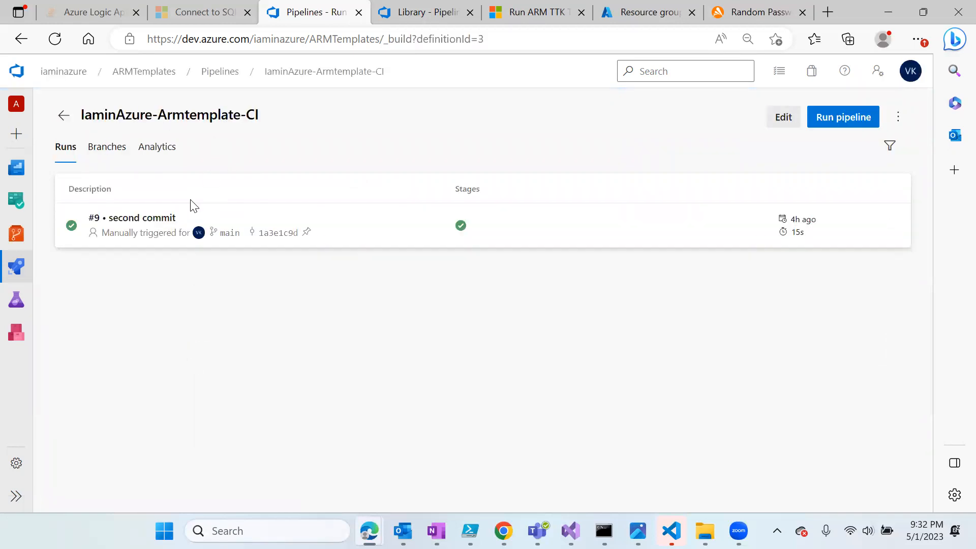
click(786, 123)
click(178, 313)
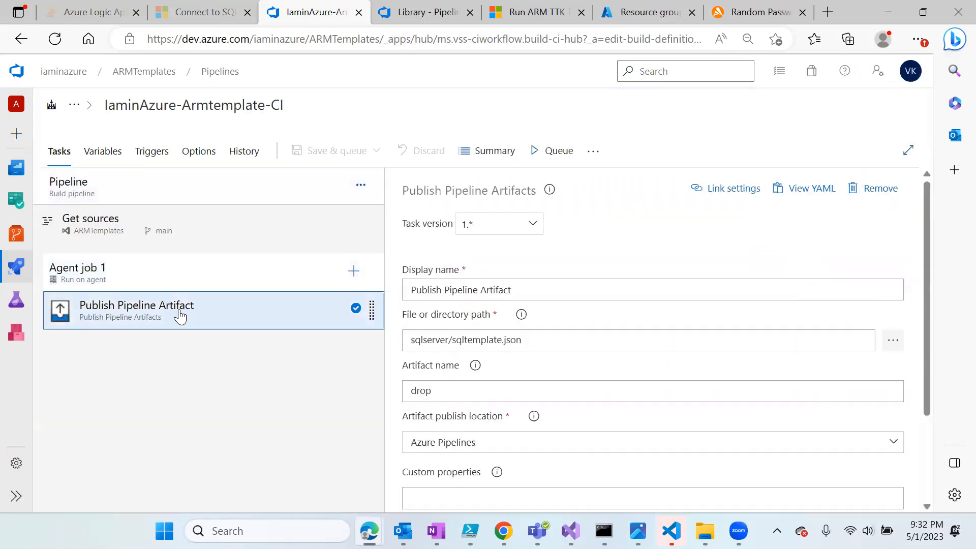
scroll(569, 376, down, 1)
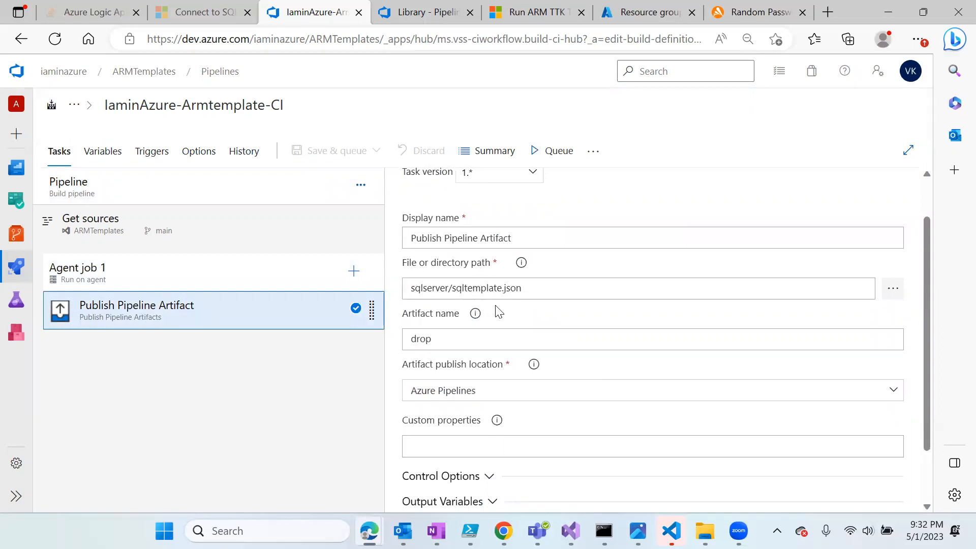
scroll(478, 313, down, 1)
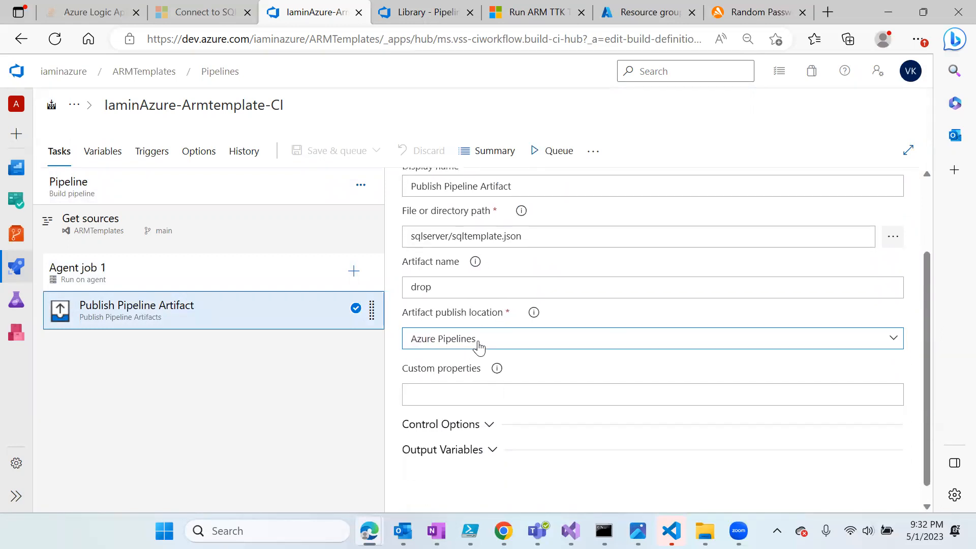
click(895, 238)
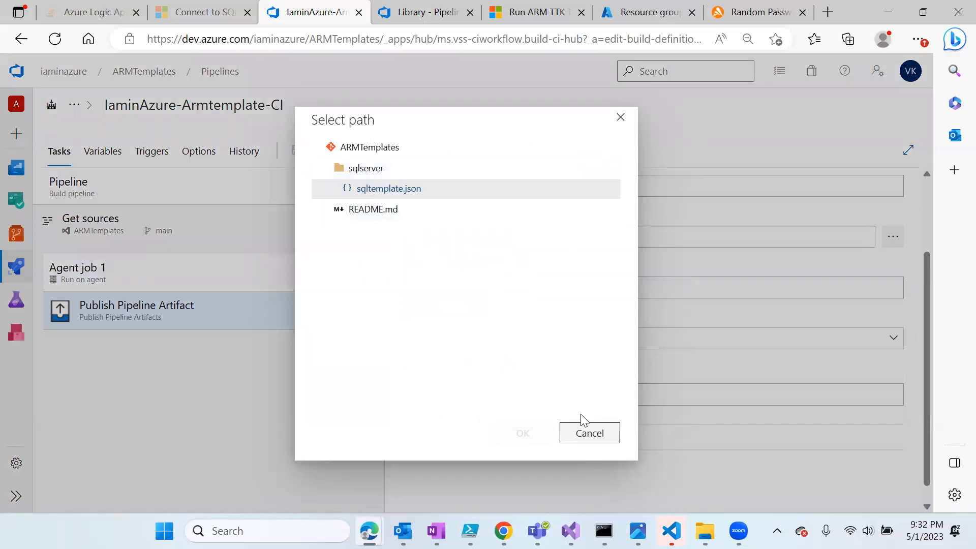
click(625, 118)
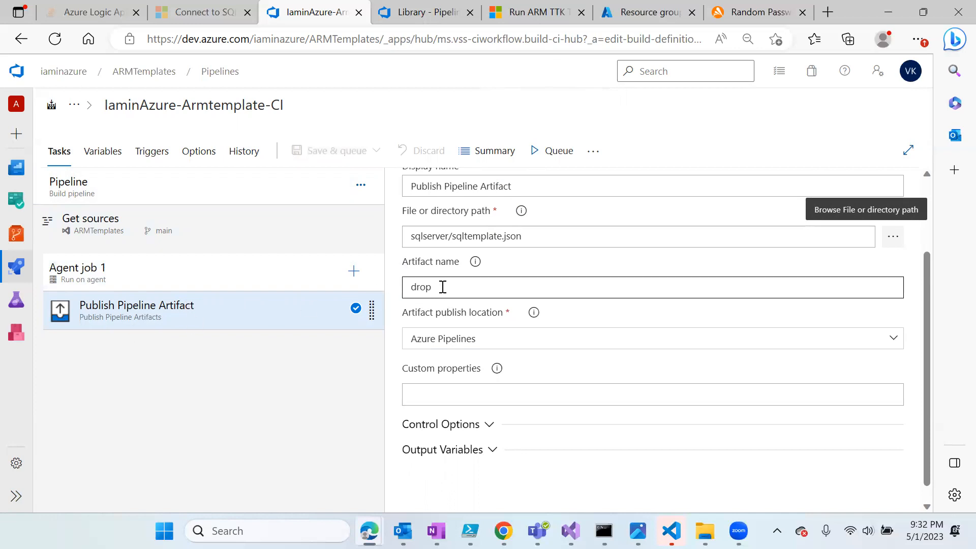
click(16, 268)
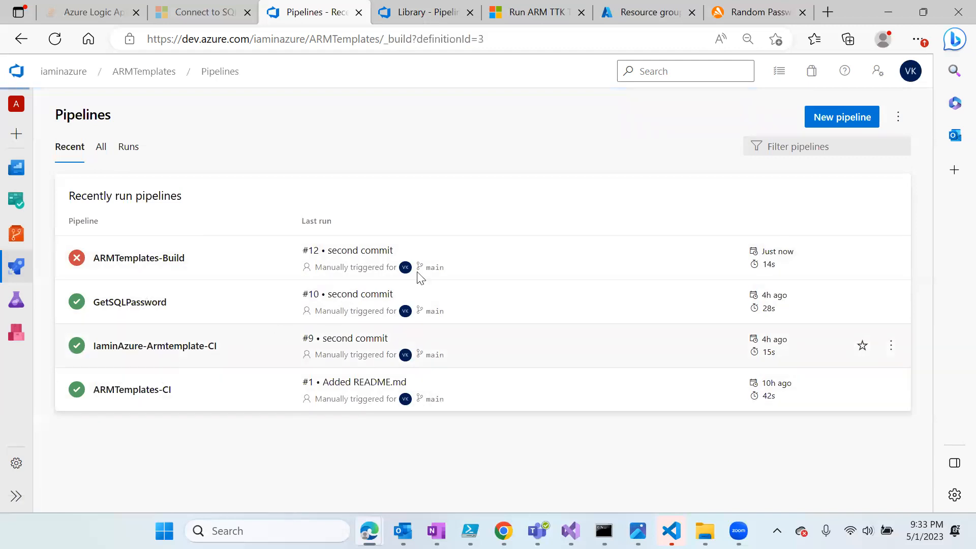
- Open run #9's published drop artifact to confirm it contains sqltemplate.json
click(295, 233)
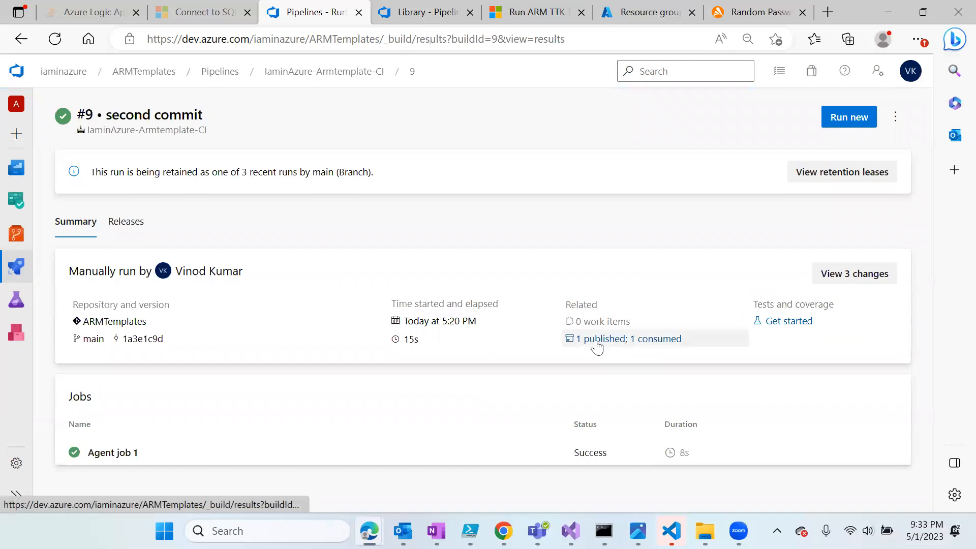
click(596, 340)
click(73, 214)
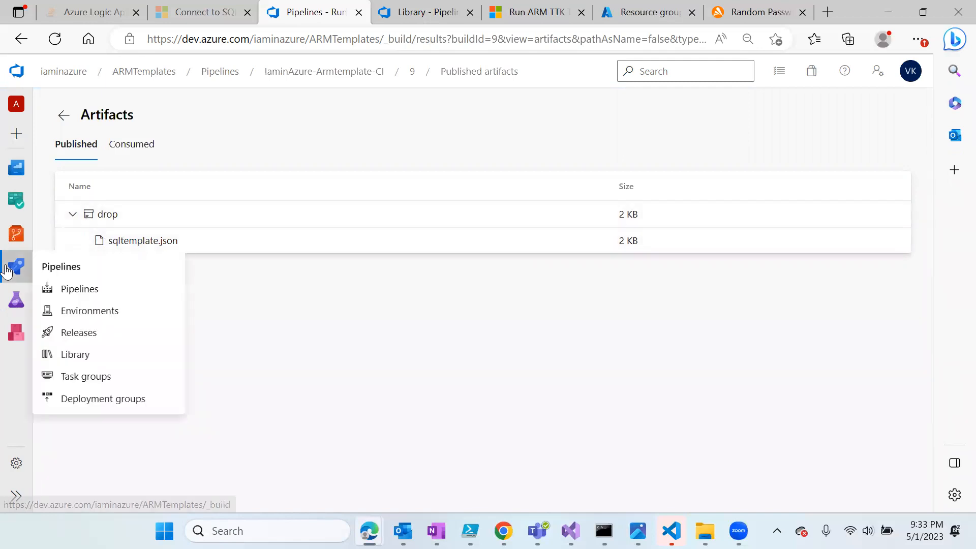
- Go to the Releases page showing Release-7, Release-6 and Release-5
click(71, 289)
mouse_move(44, 279)
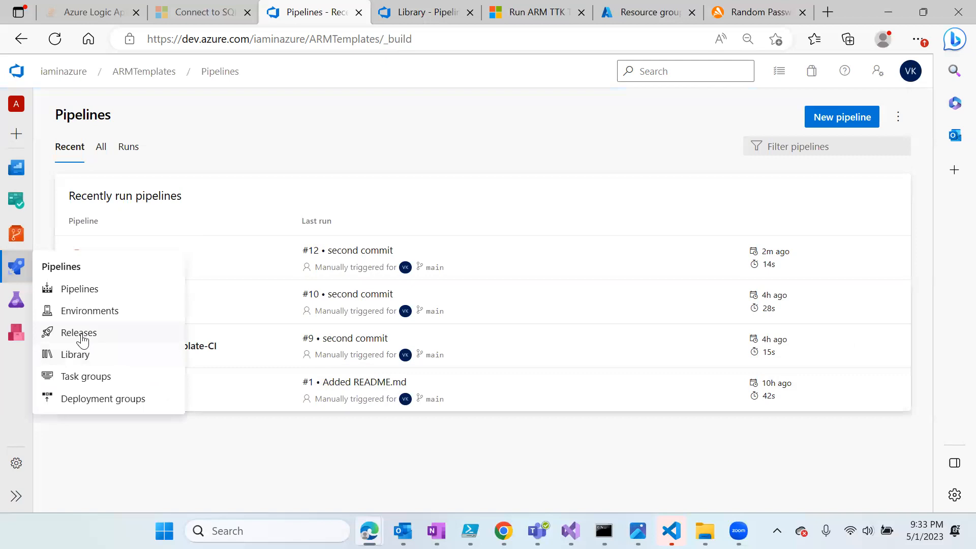
click(109, 334)
click(840, 119)
- Create a new release pipeline from an Empty job and rename it 'ARM template Release'
click(900, 79)
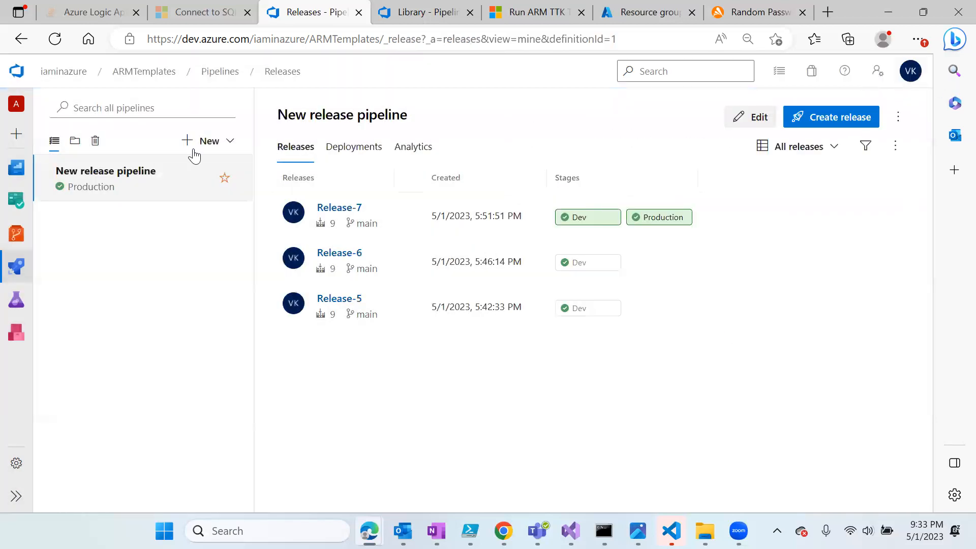
click(215, 145)
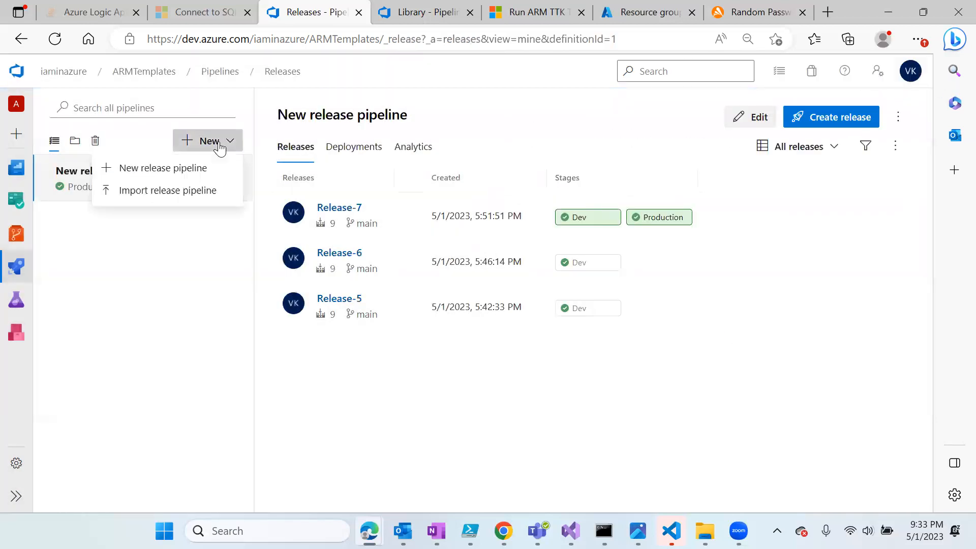
click(171, 173)
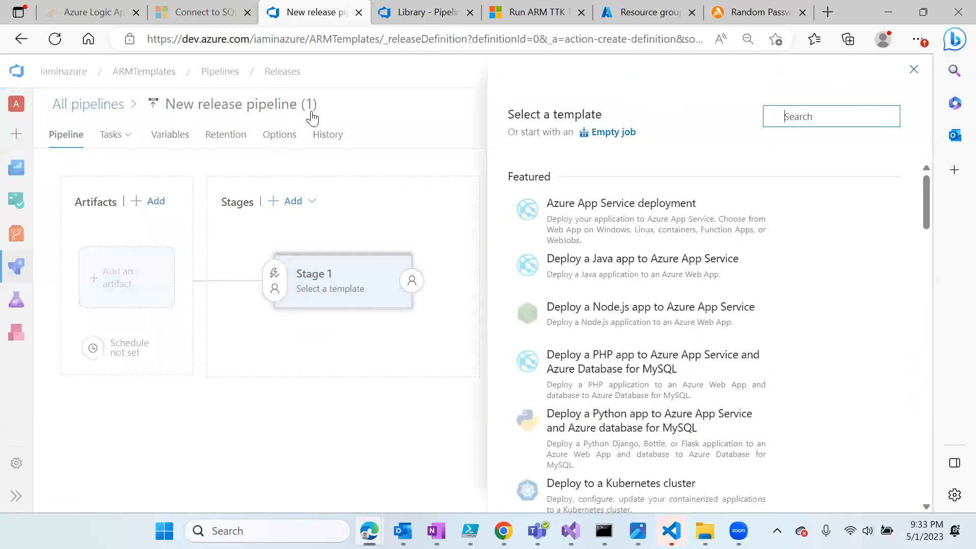
click(630, 136)
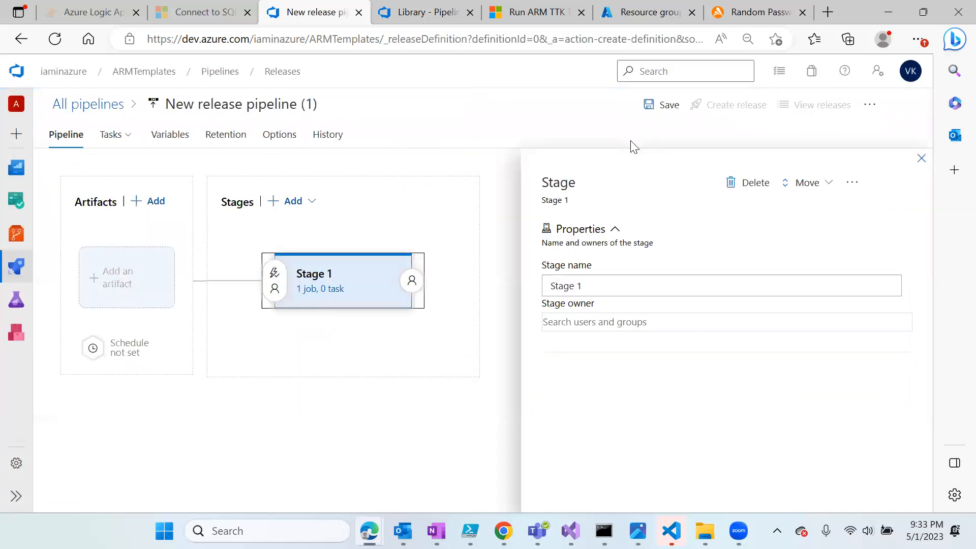
click(921, 158)
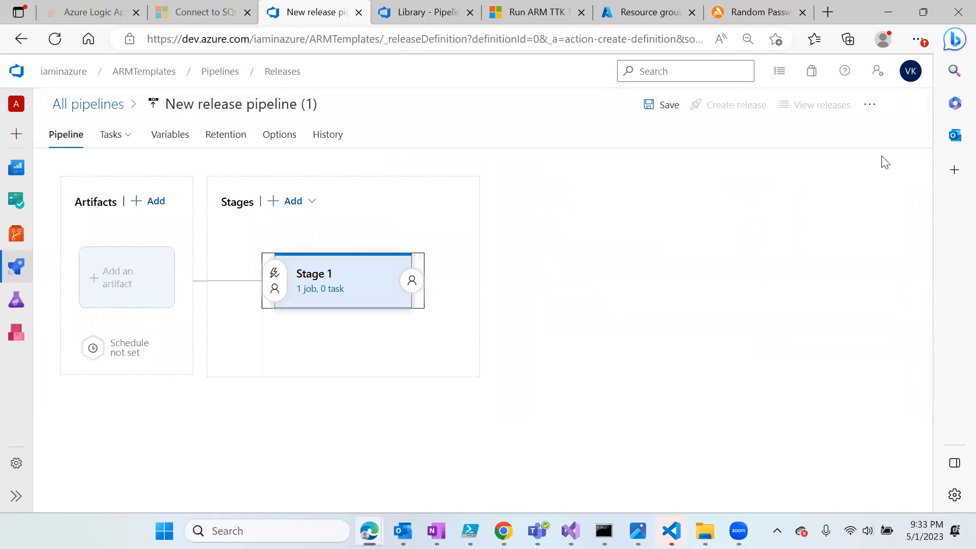
click(290, 108)
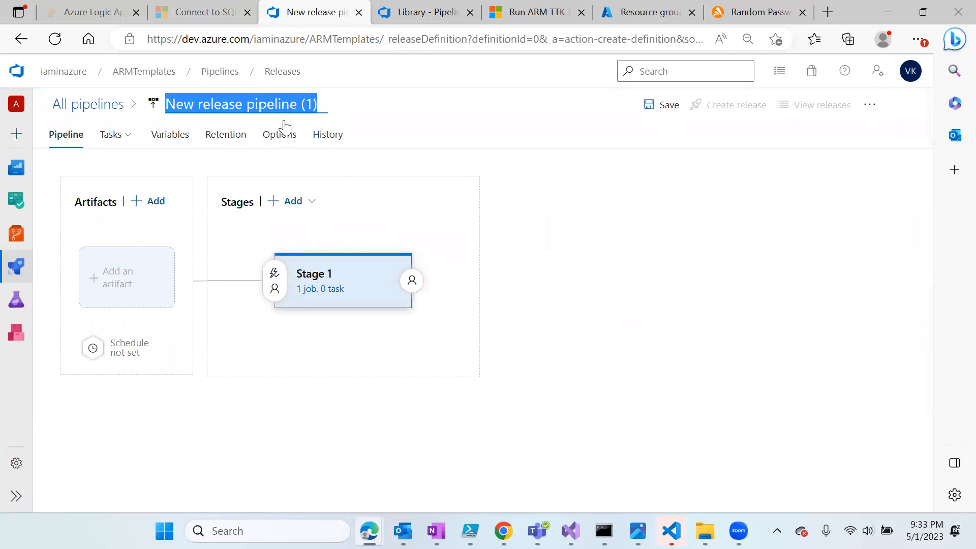
text(ARM template Release)
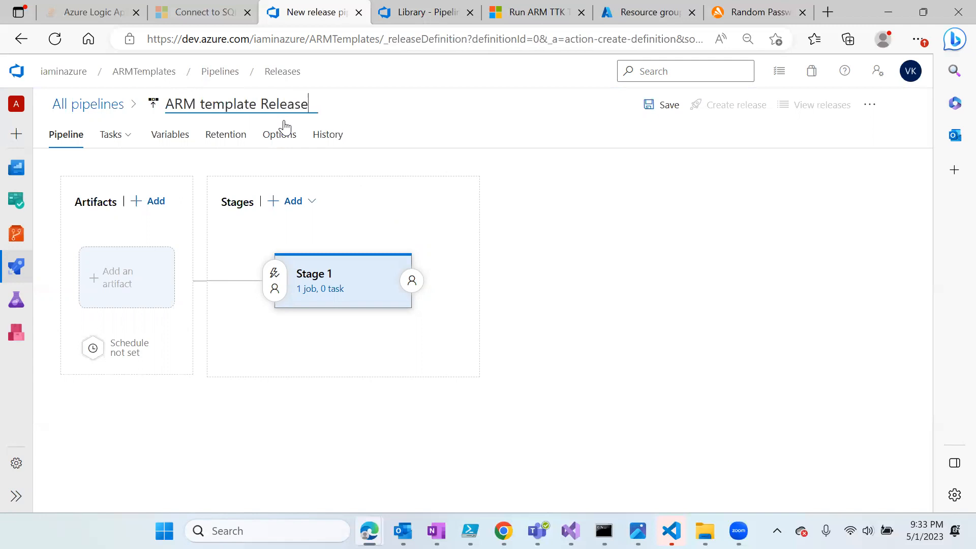
click(54, 245)
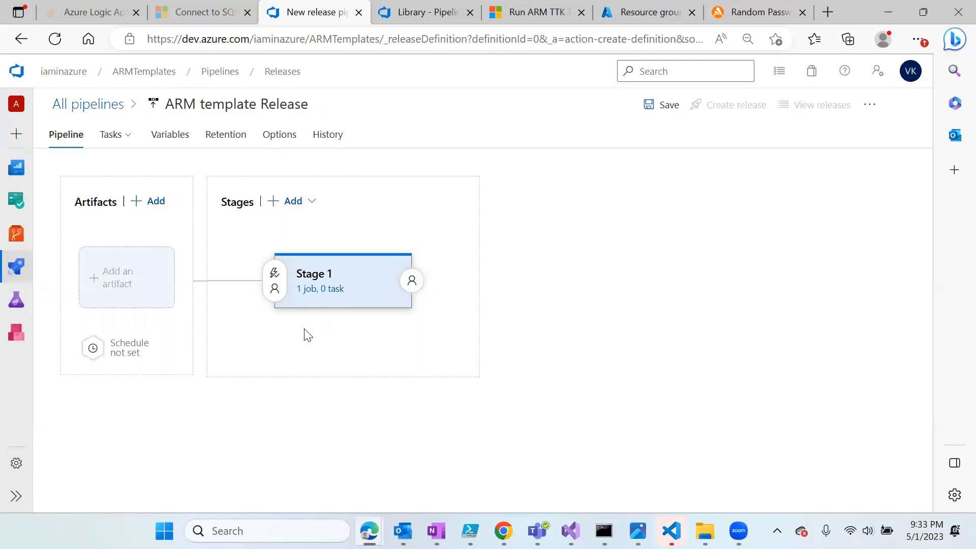
click(316, 275)
- Rename Stage 1 to dev
drag(590, 285, 530, 299)
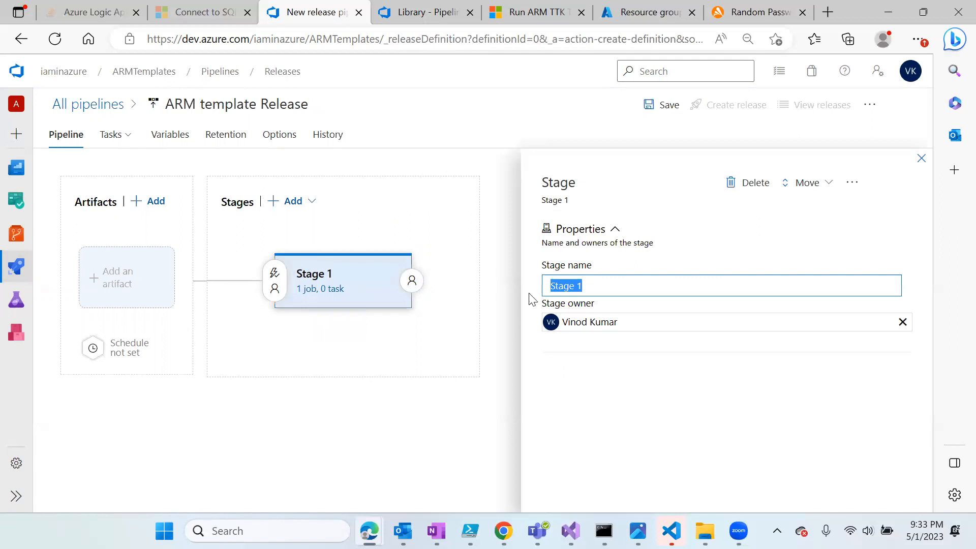
text(dev)
click(612, 382)
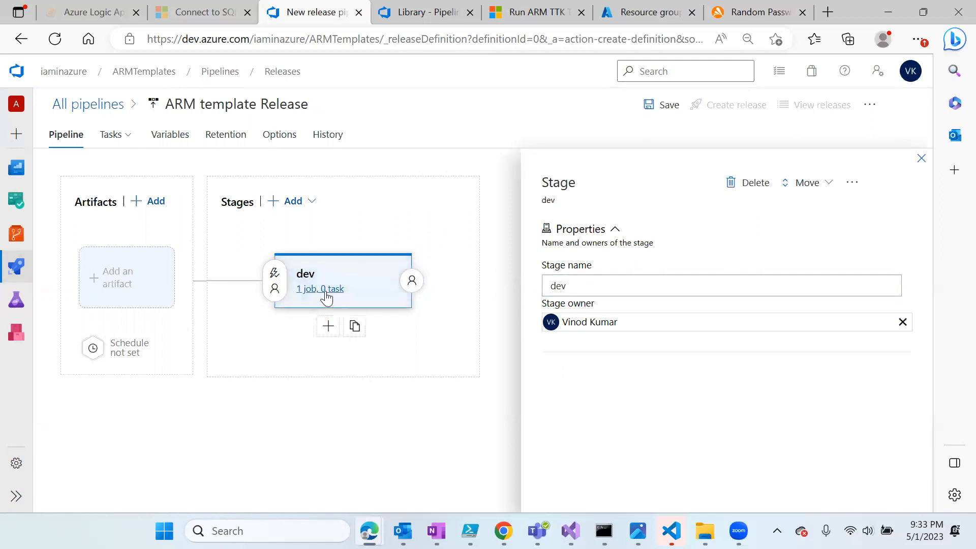
- Clone the dev stage, trigger the copy after release, and name it production
click(357, 328)
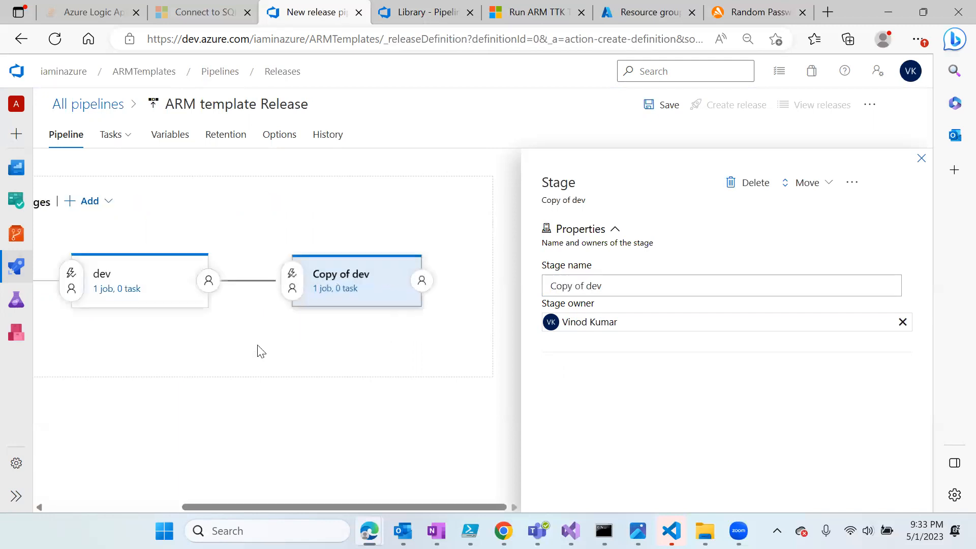
click(292, 277)
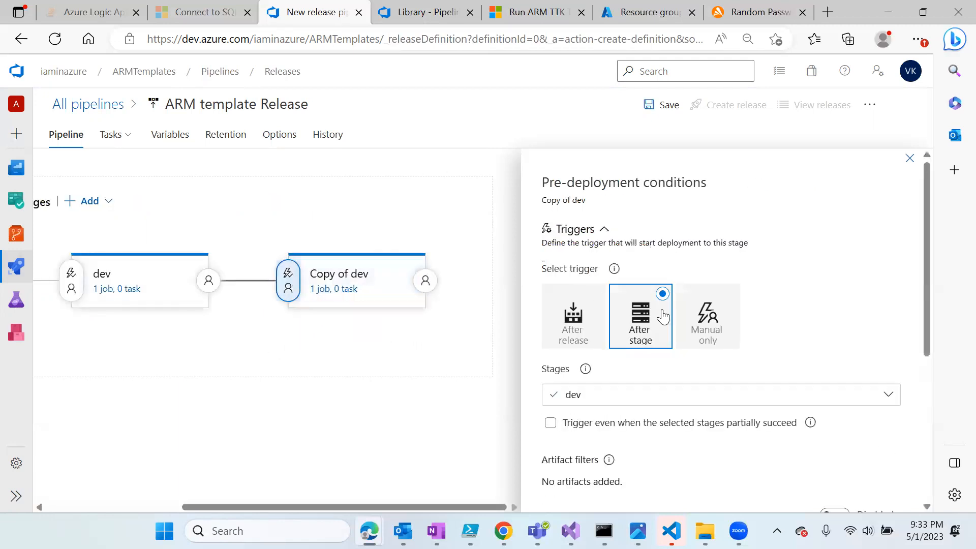
click(579, 316)
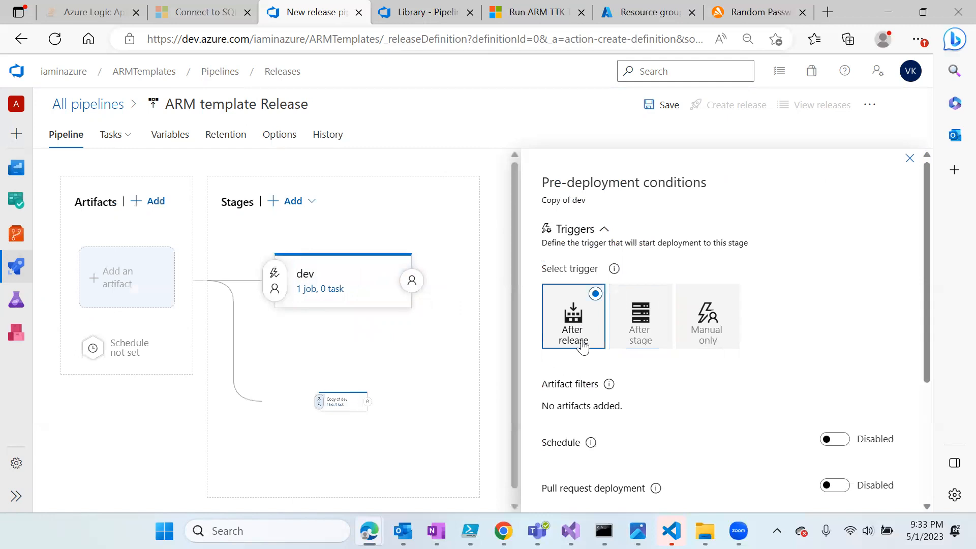
click(910, 158)
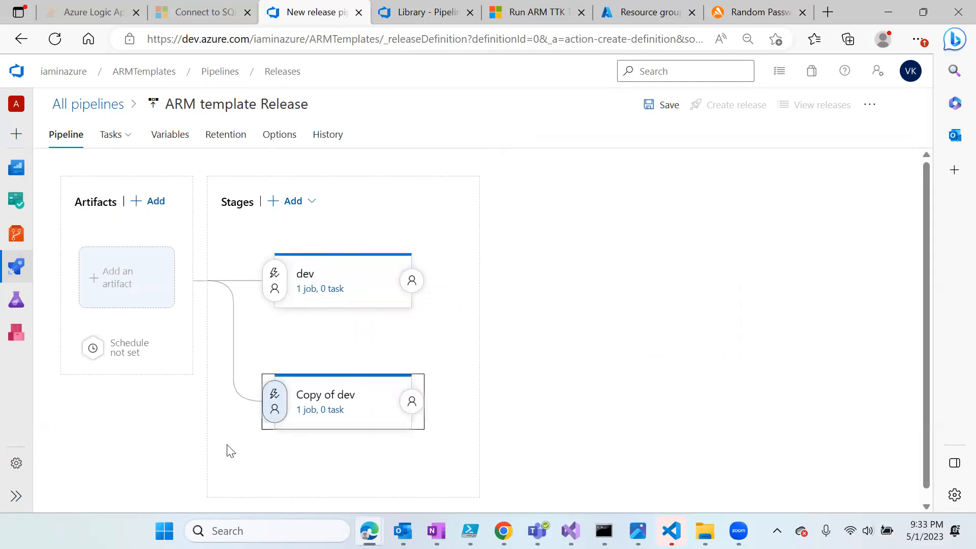
click(342, 407)
drag(604, 286, 509, 316)
text(p)
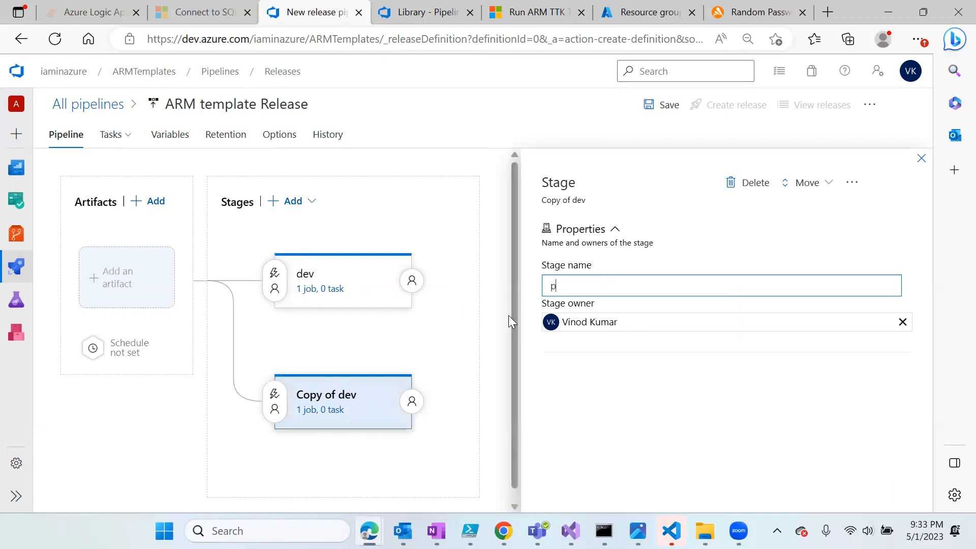
text(roduction)
click(503, 376)
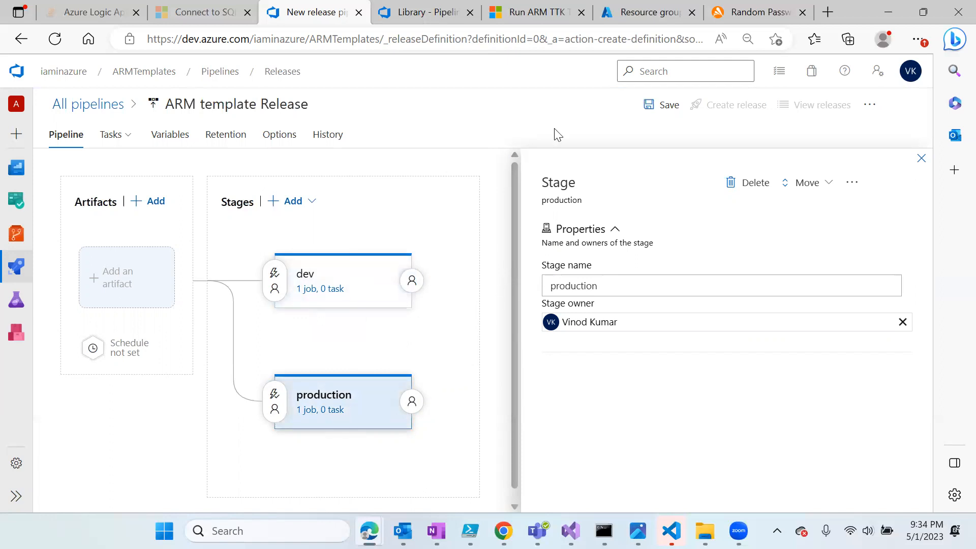
click(922, 159)
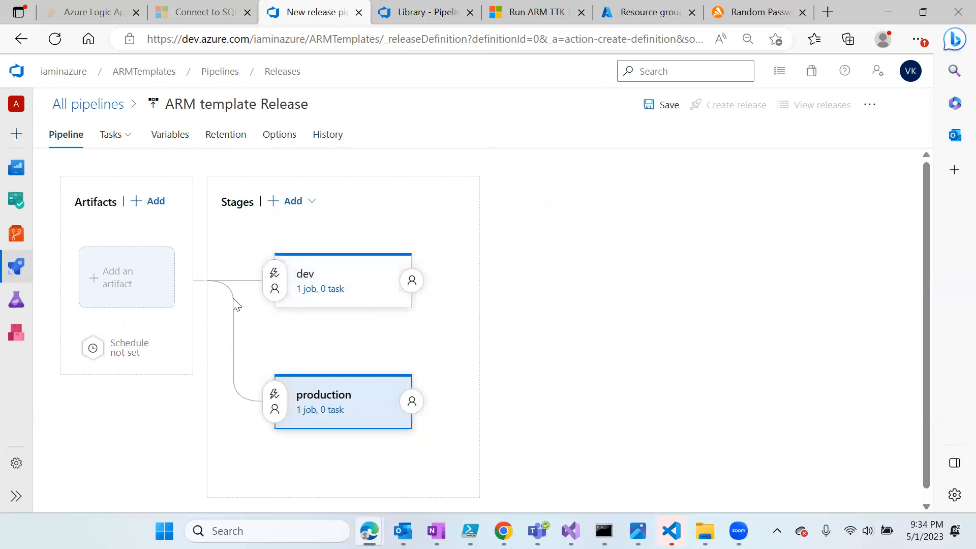
- Drag the ARM template deployment task from the 'arm te' search into the dev Agent job
click(326, 292)
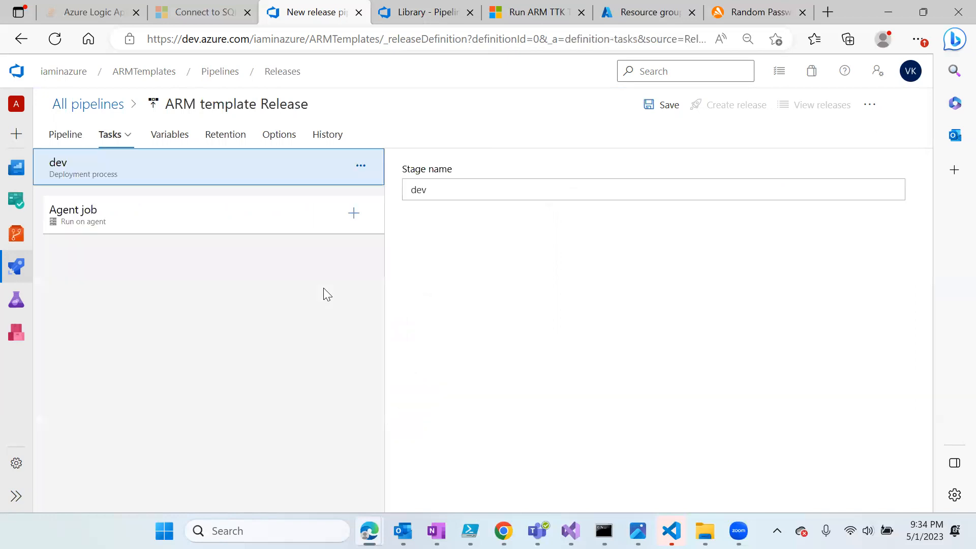
click(165, 139)
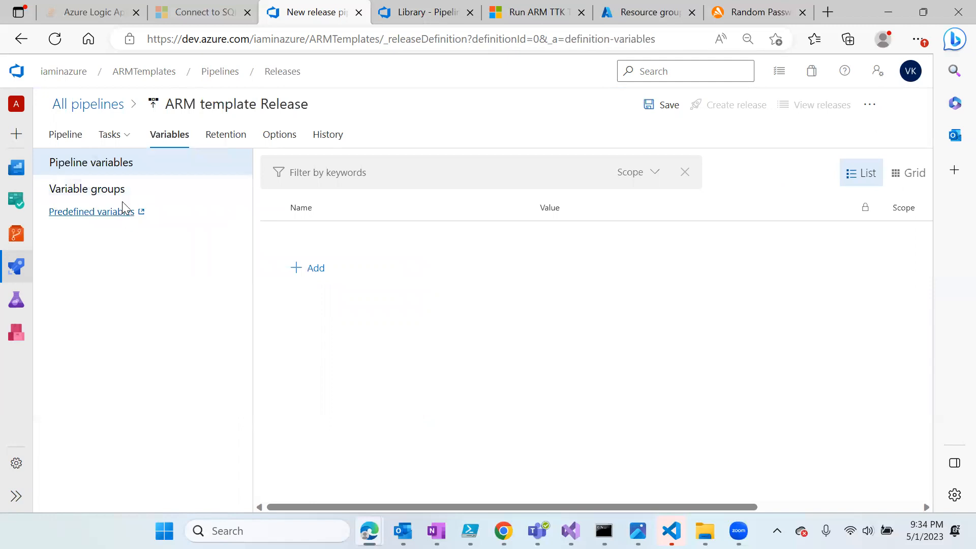
click(109, 137)
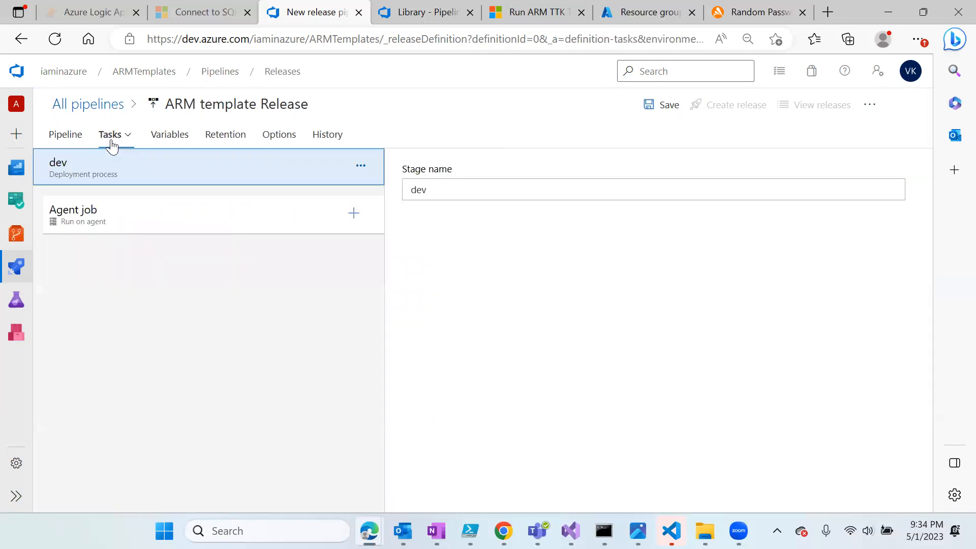
click(354, 213)
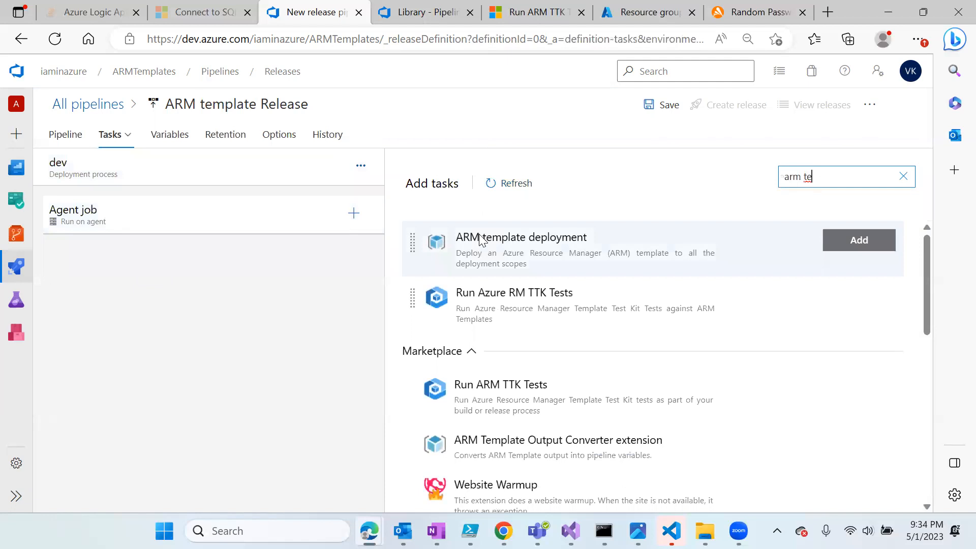
drag(183, 256, 203, 252)
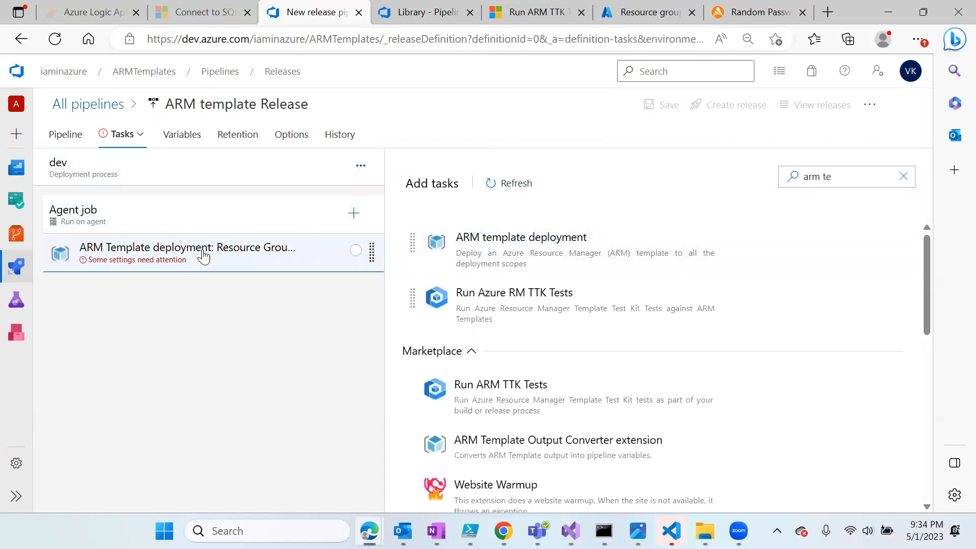
scroll(606, 407, down, 1)
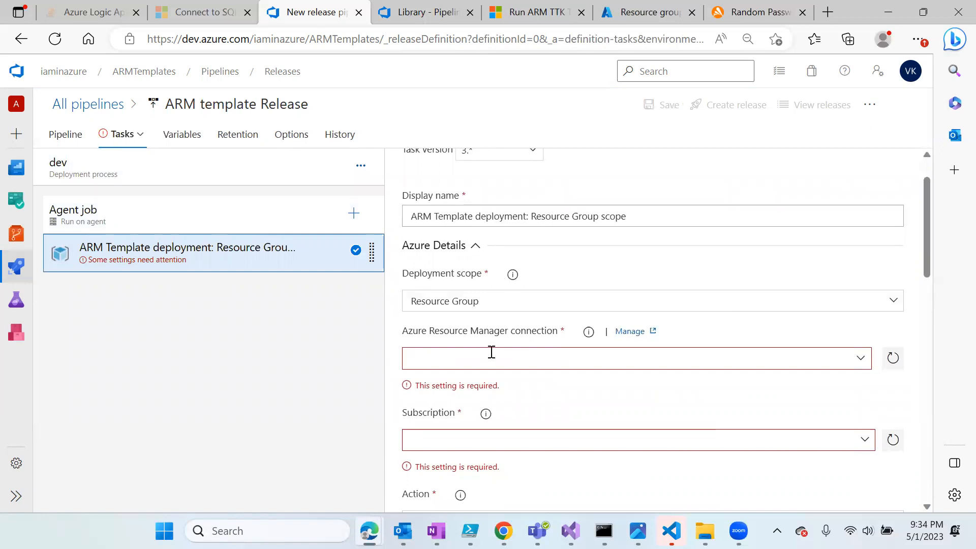
- Set the task's connection to IaminAzure-SPN and its subscription to IamInAzure
click(860, 361)
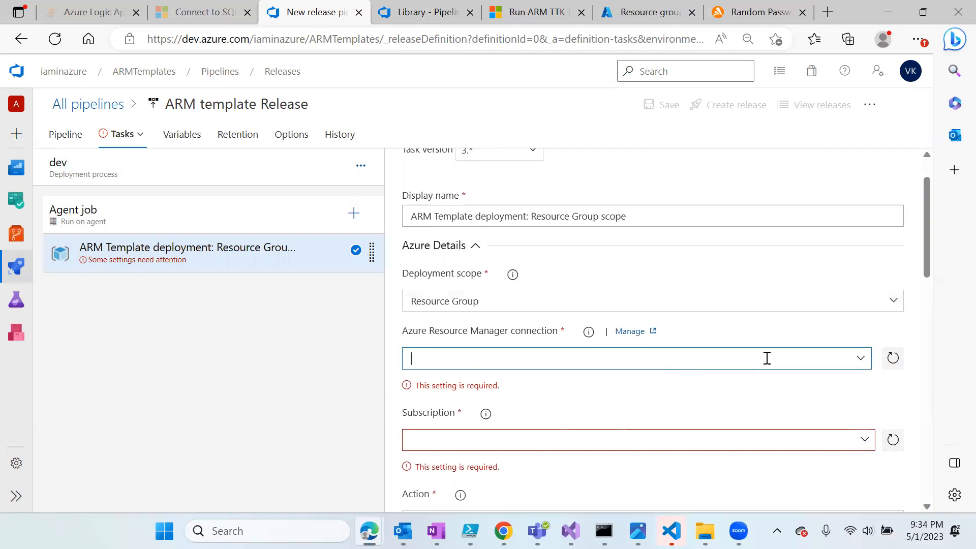
click(862, 364)
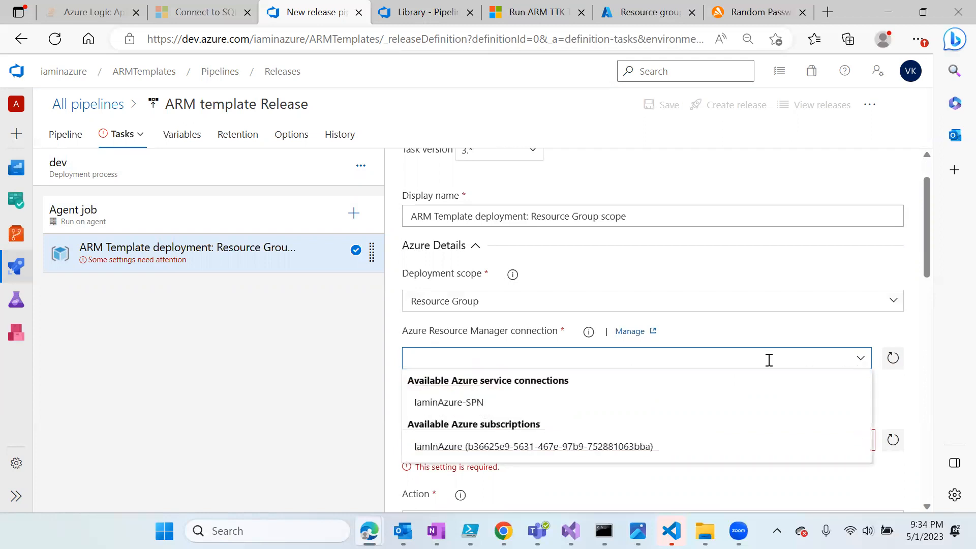
click(462, 404)
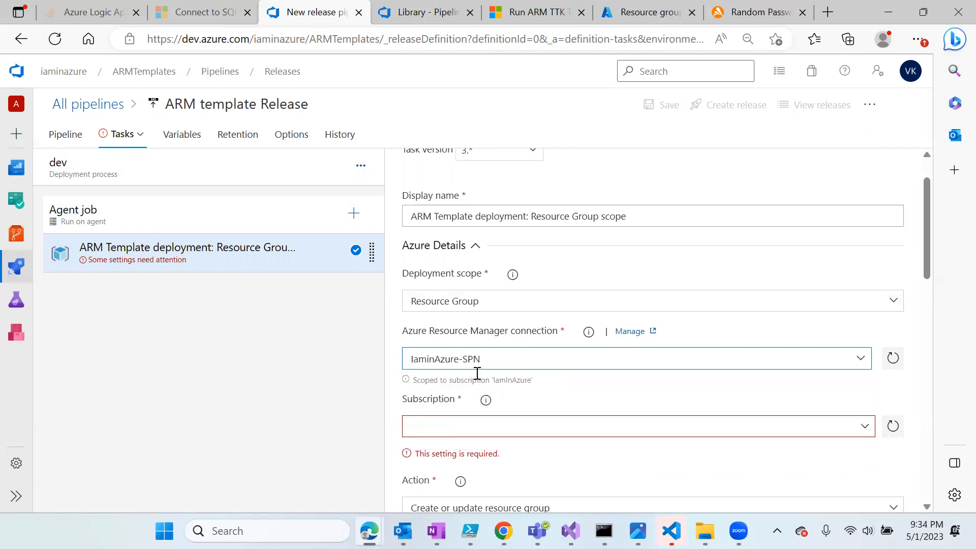
scroll(599, 397, down, 1)
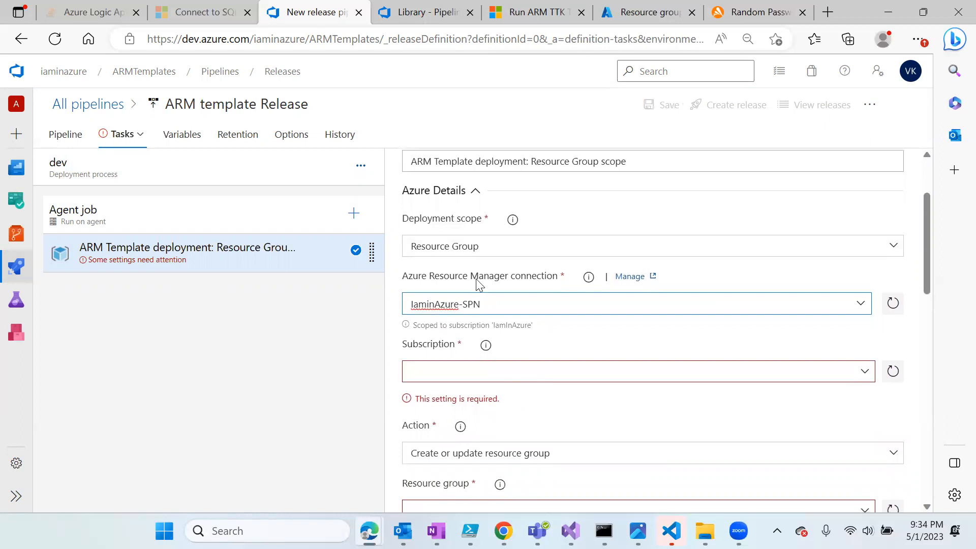
click(865, 375)
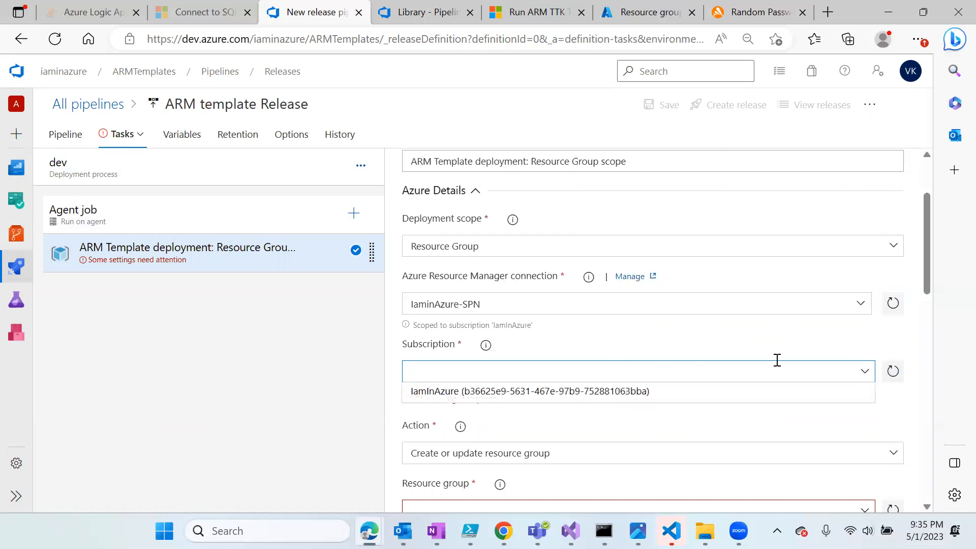
click(588, 395)
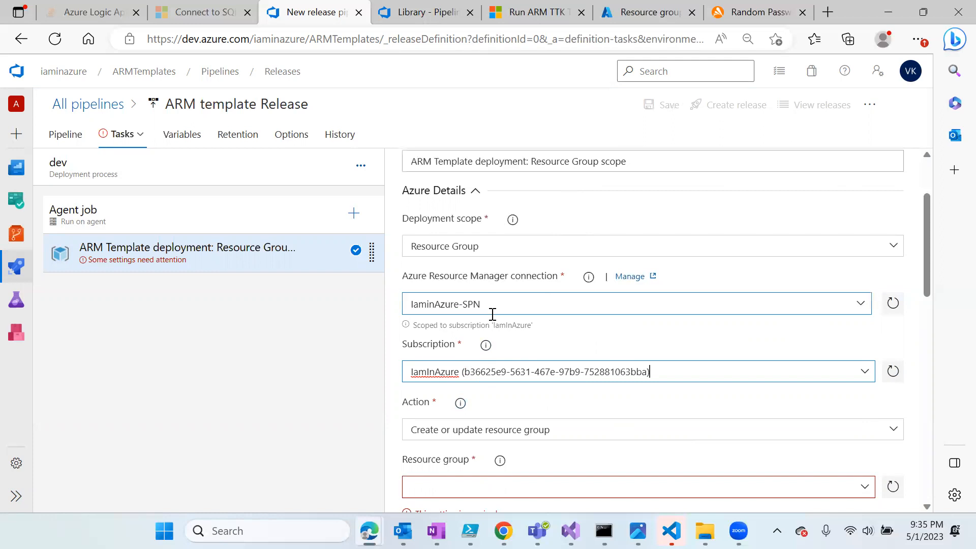
scroll(562, 321, down, 2)
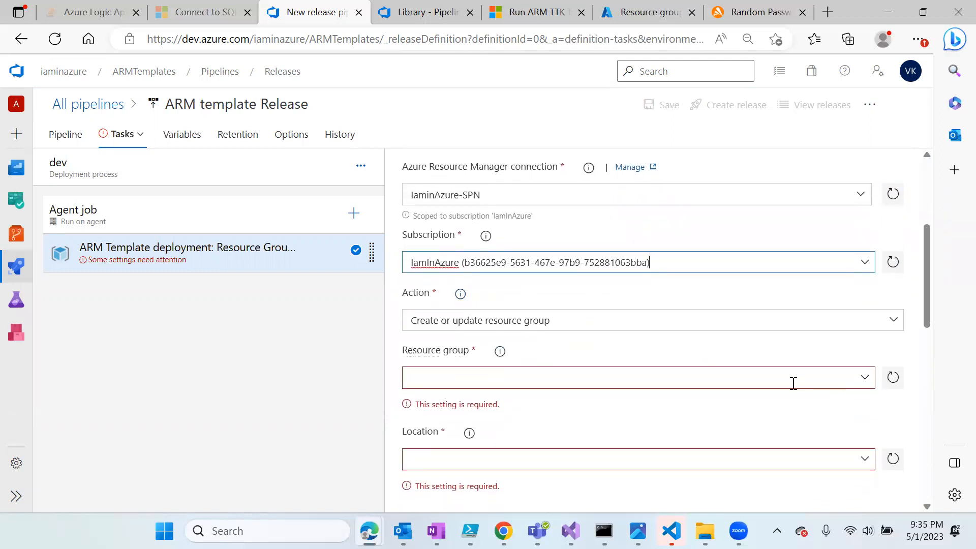
- Switch to the Azure portal tab listing azrg-sqlserver-dev and azrg-sqlserver-prod
click(649, 9)
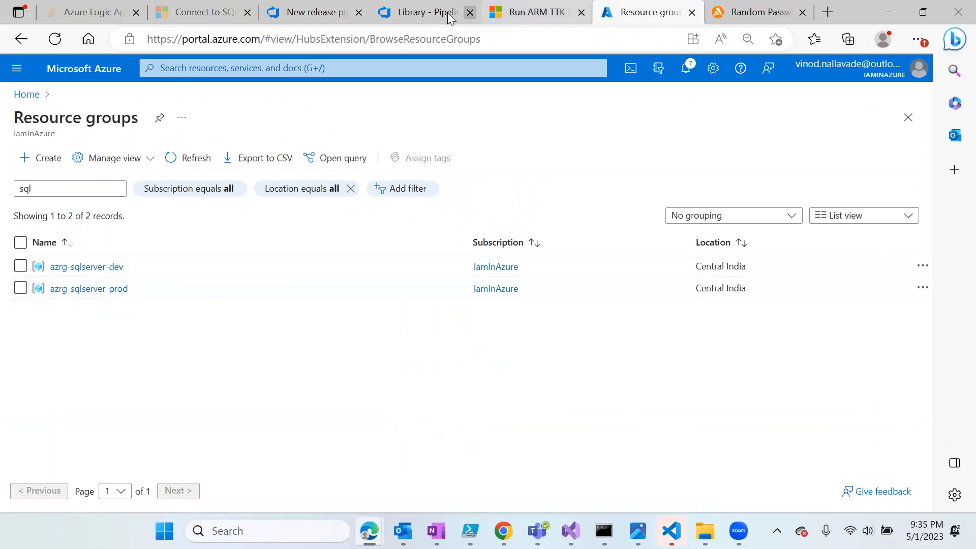
- Enter azrg-sqlserver-dev as the deployment task's resource group
click(307, 17)
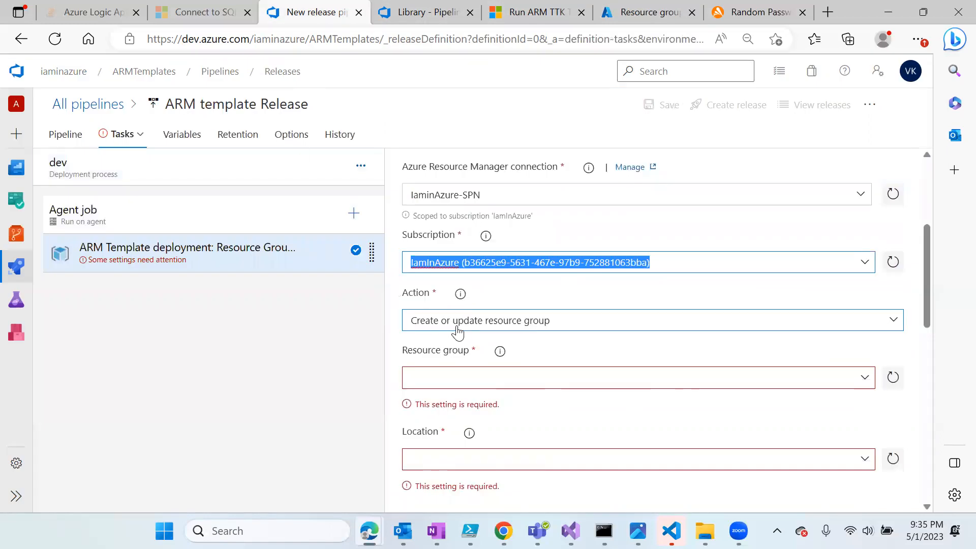
click(489, 380)
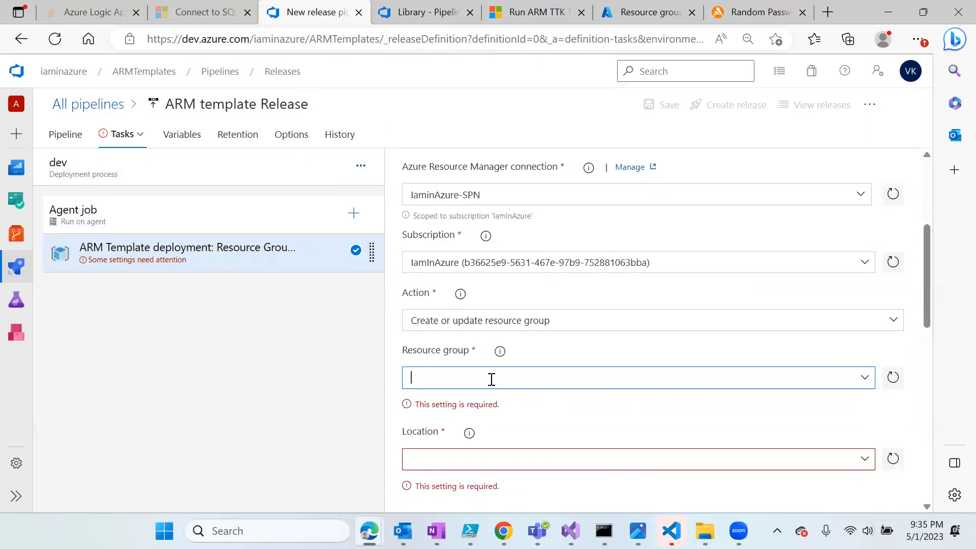
text(azrg-sqlserve)
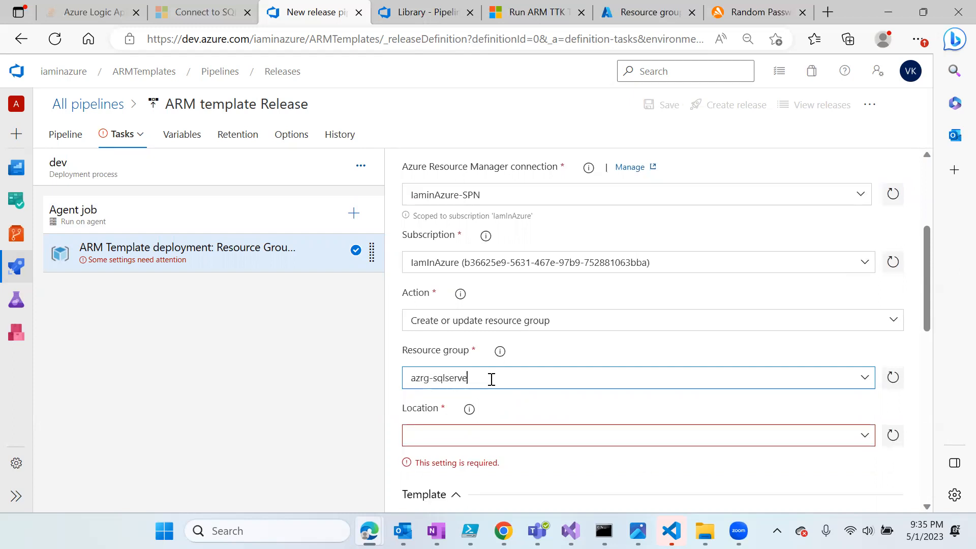
text(r-dev)
click(893, 377)
click(490, 376)
scroll(510, 427, down, 2)
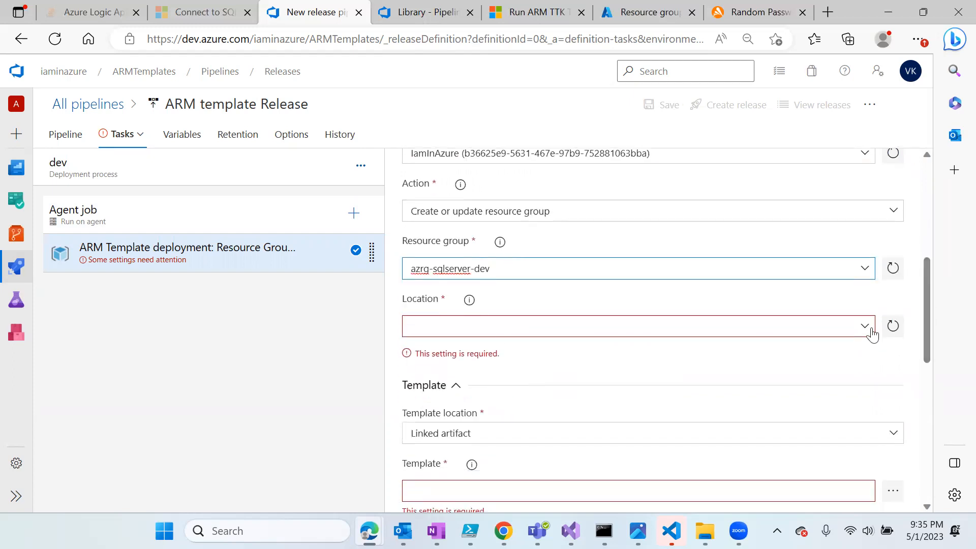
- Set the deployment location to Central India
click(863, 328)
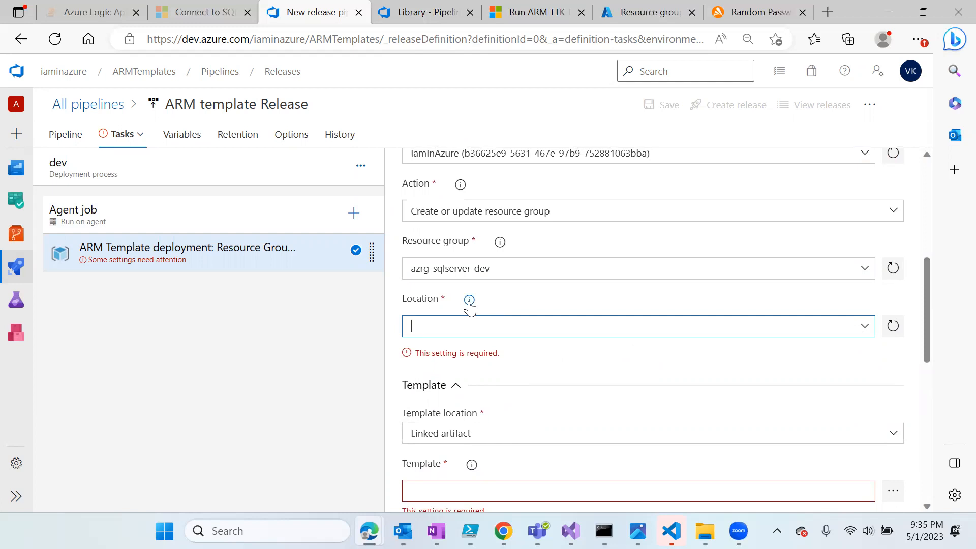
text(Central India)
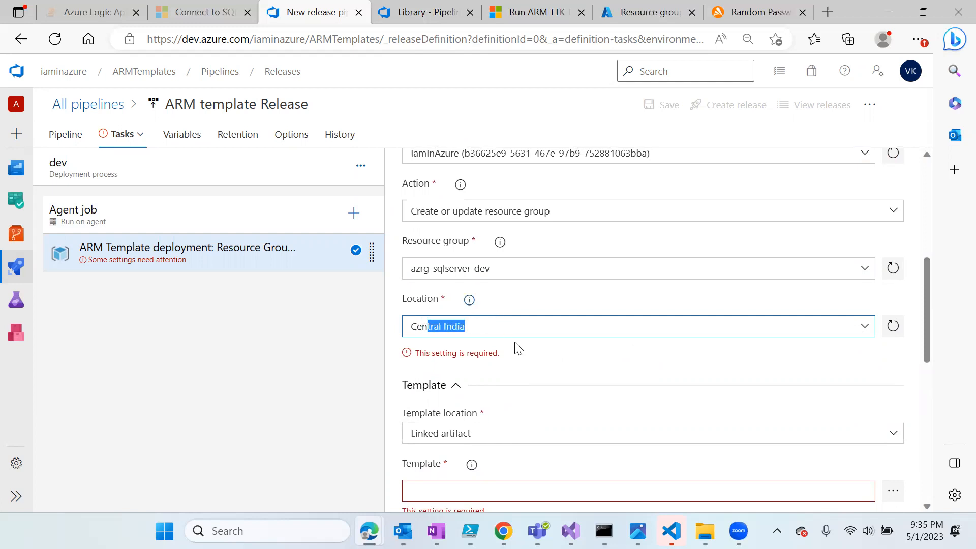
key(Return)
click(515, 355)
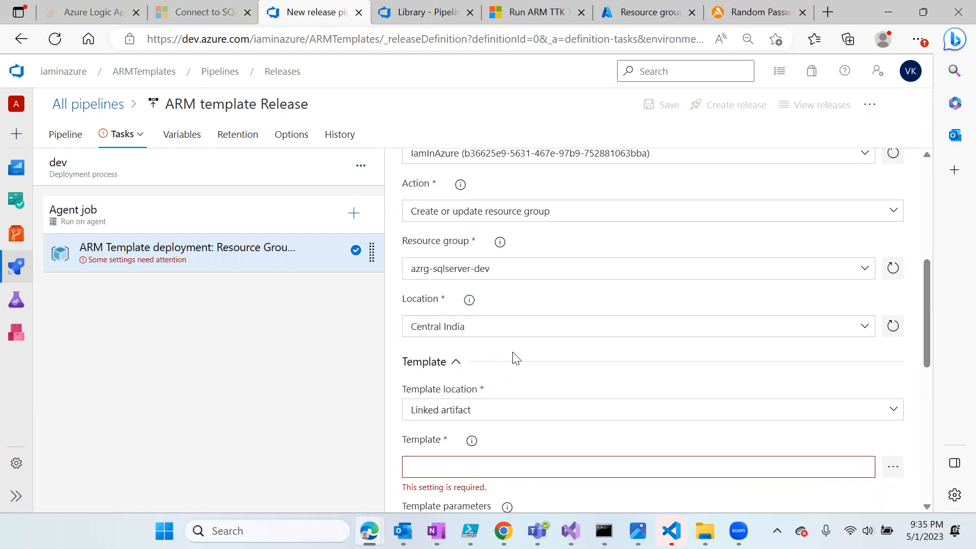
scroll(533, 389, down, 2)
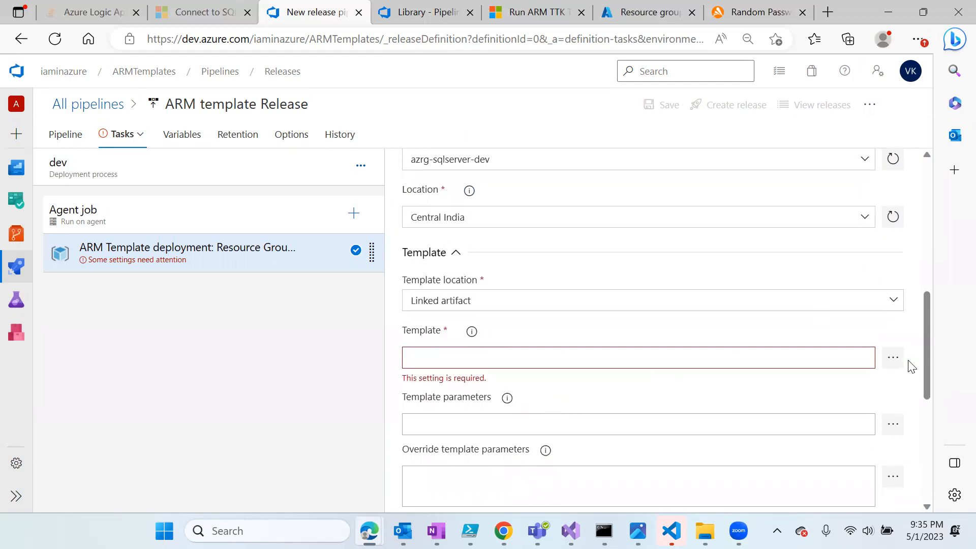
click(894, 358)
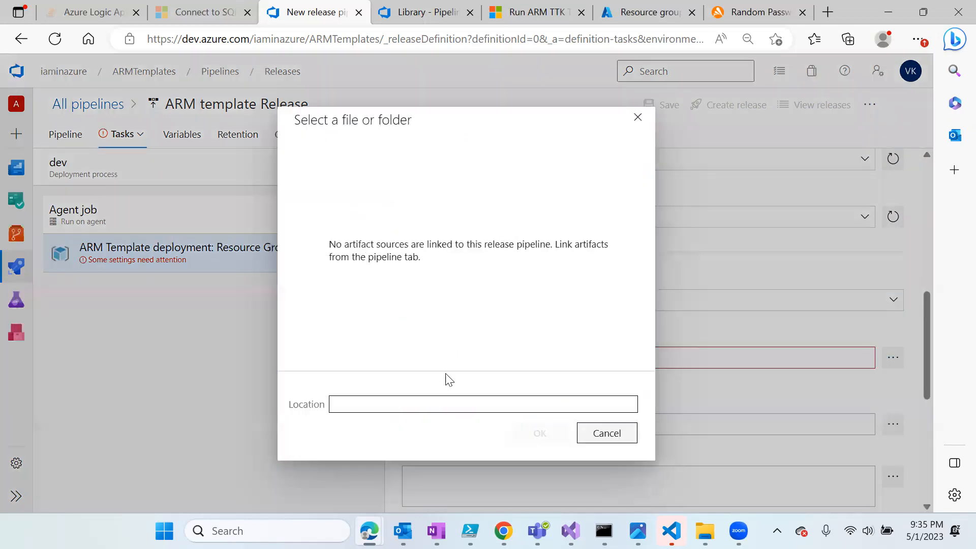
- Add IaminAzure-Armtemplate-CI as an artifact, removing the alias's leading underscore
click(607, 436)
click(70, 134)
click(128, 267)
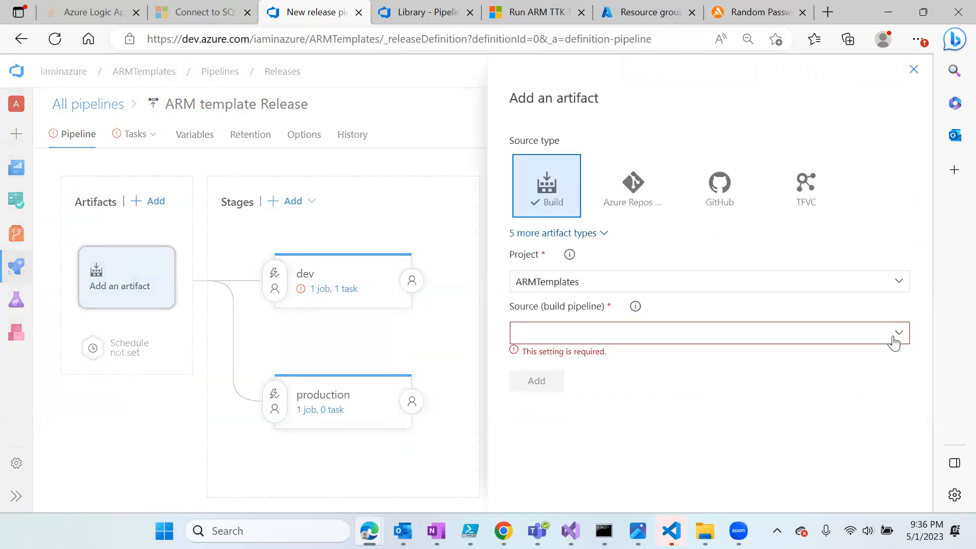
click(900, 338)
click(580, 399)
scroll(686, 381, down, 1)
click(525, 404)
key(Left)
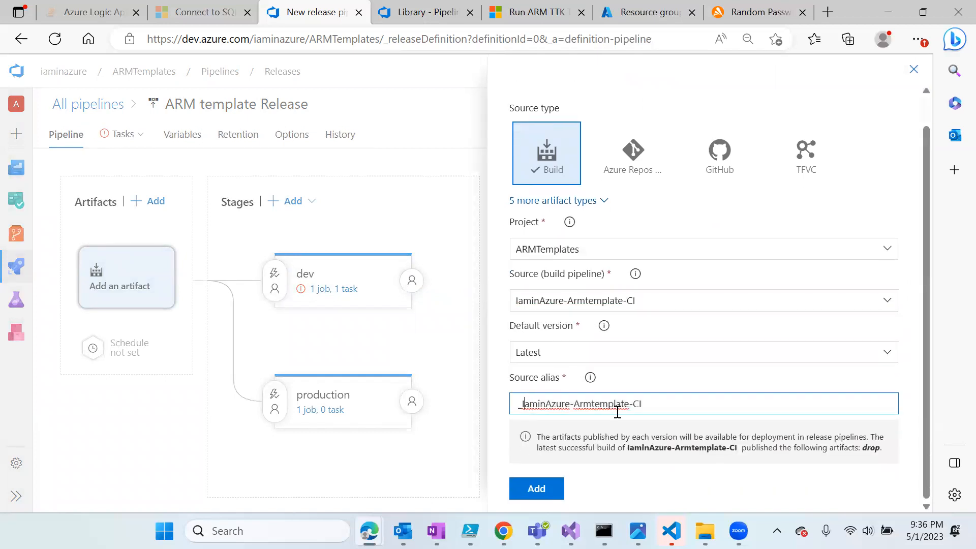
key(BackSpace)
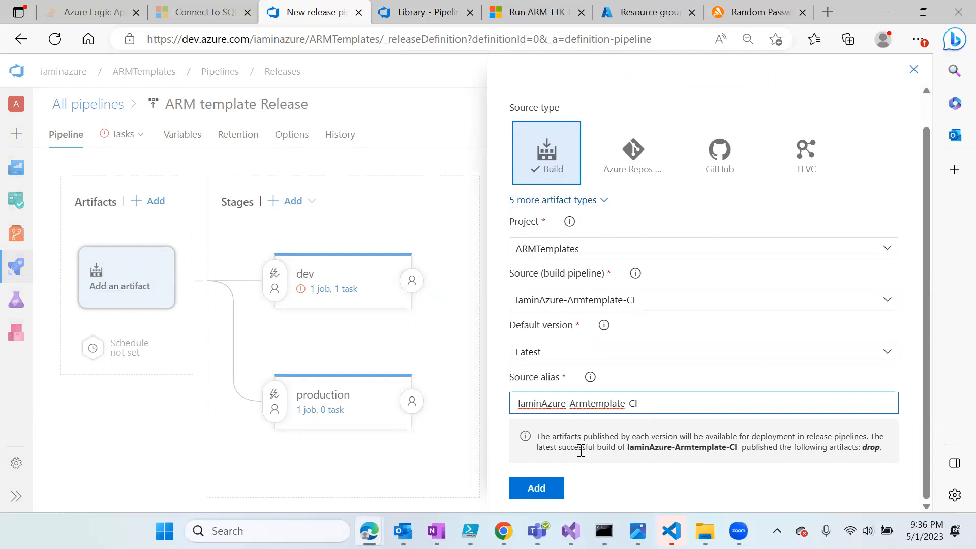
click(537, 487)
- Choose drop/sqltemplate.json from the linked build as the deployment task's template
click(334, 297)
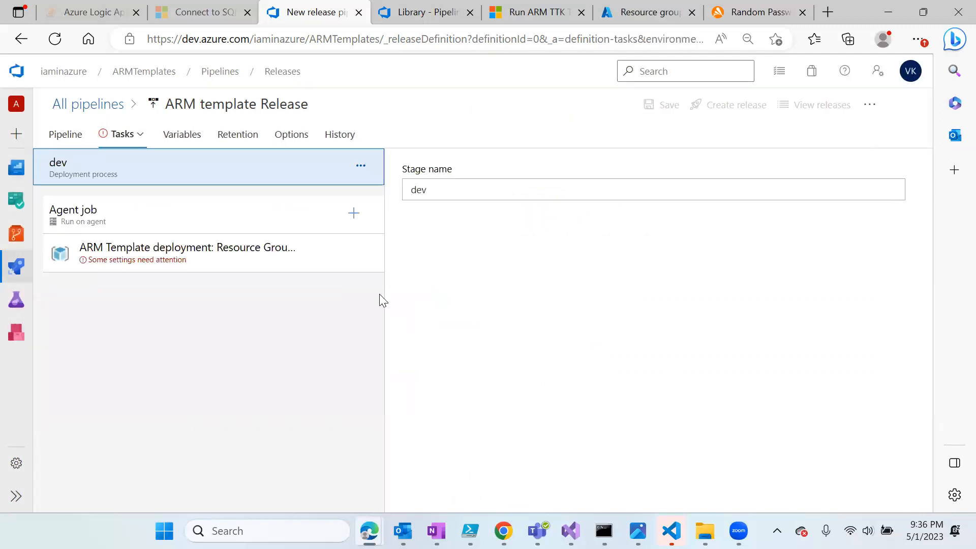
click(179, 264)
scroll(627, 371, down, 5)
scroll(627, 372, down, 4)
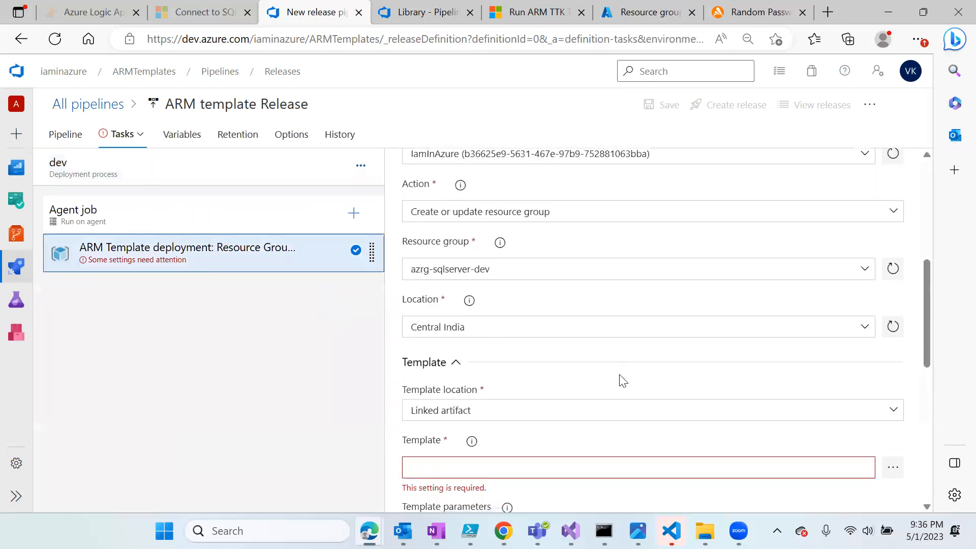
click(894, 358)
click(311, 168)
click(328, 186)
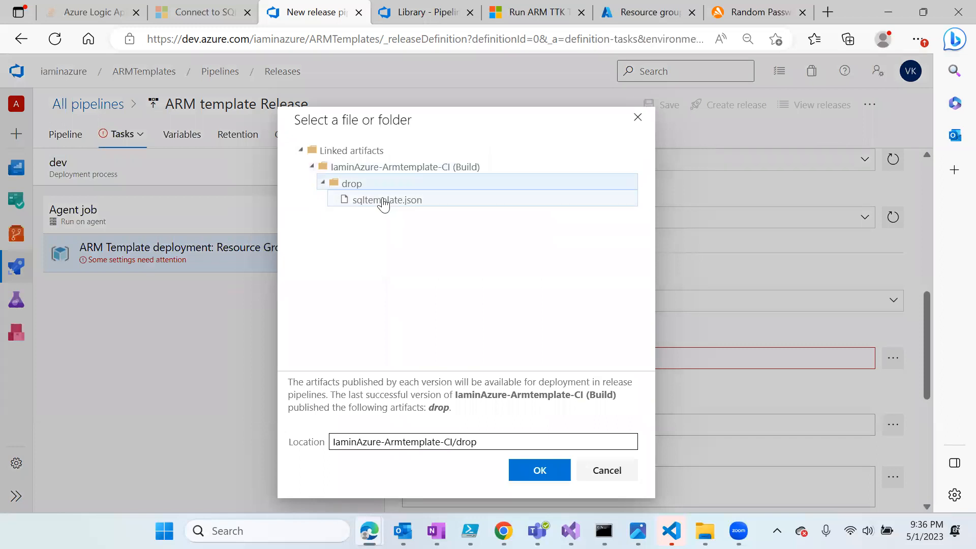
click(381, 201)
click(539, 471)
scroll(529, 457, down, 1)
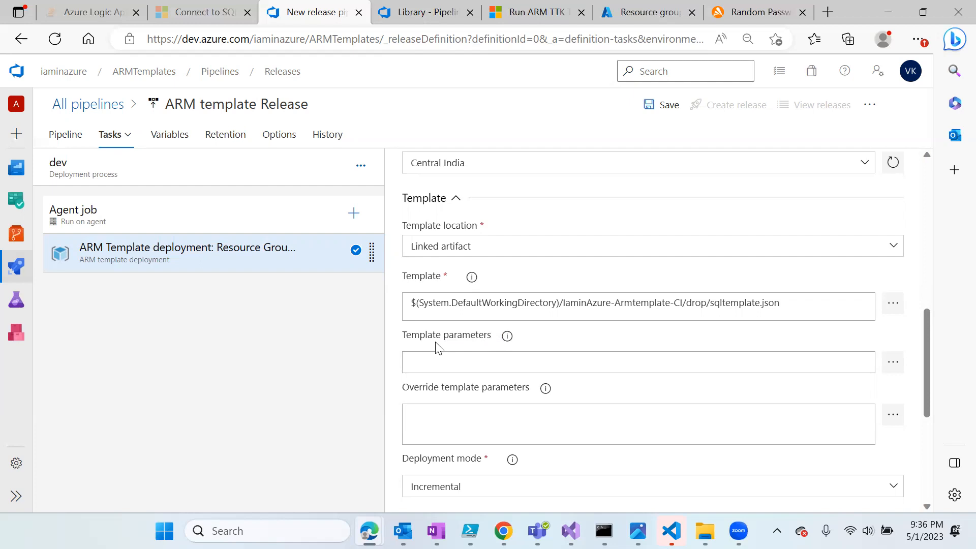
click(509, 427)
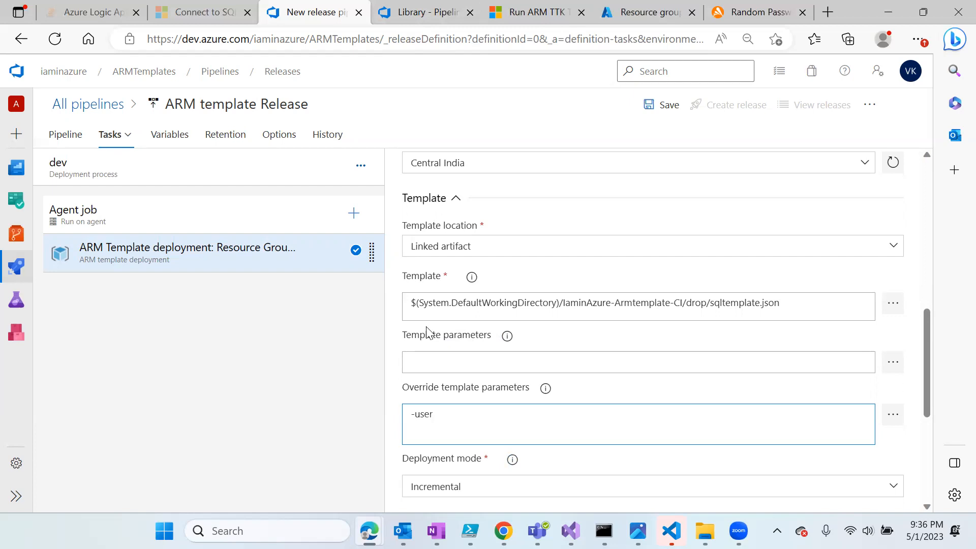
- Enter -username "$(username)" in the override template parameters
text(-username)
text(username)
- Correct the override parameter name to userName, copied from sqltemplate.json
click(432, 21)
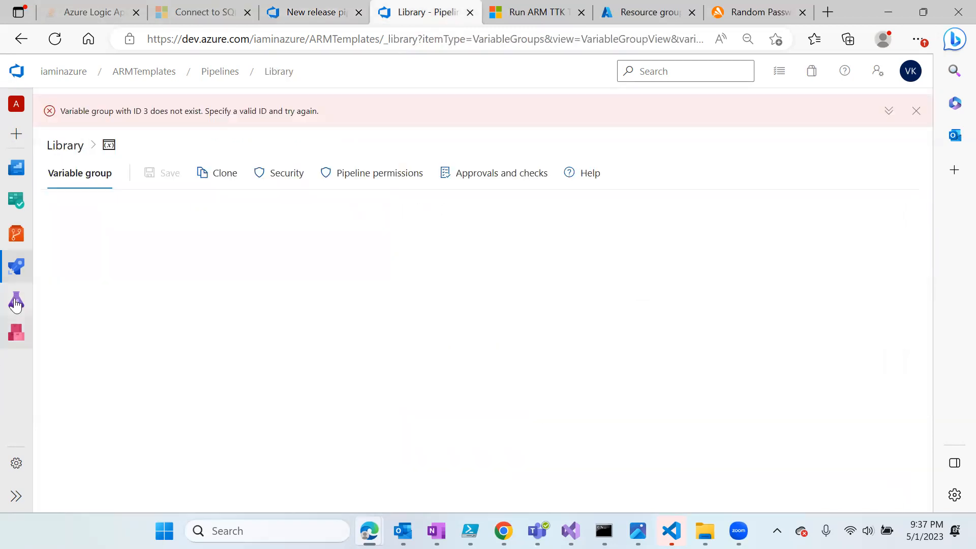
mouse_move(17, 265)
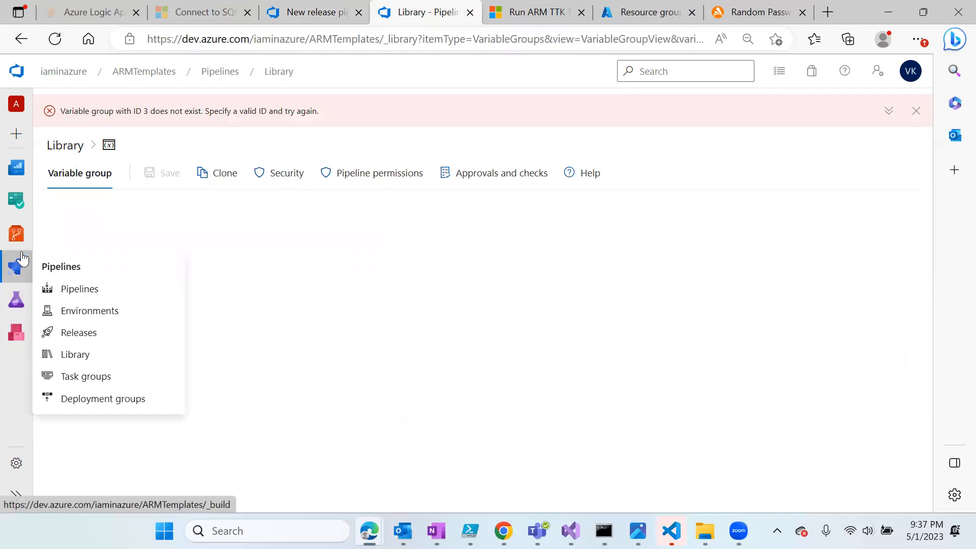
click(16, 234)
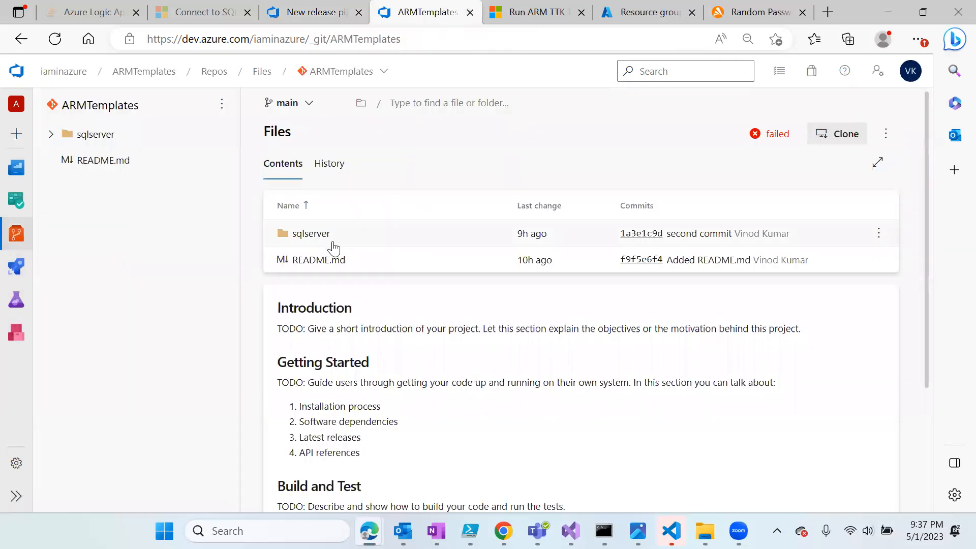
click(328, 240)
click(325, 241)
click(487, 356)
double_click(332, 239)
key(ctrl+c)
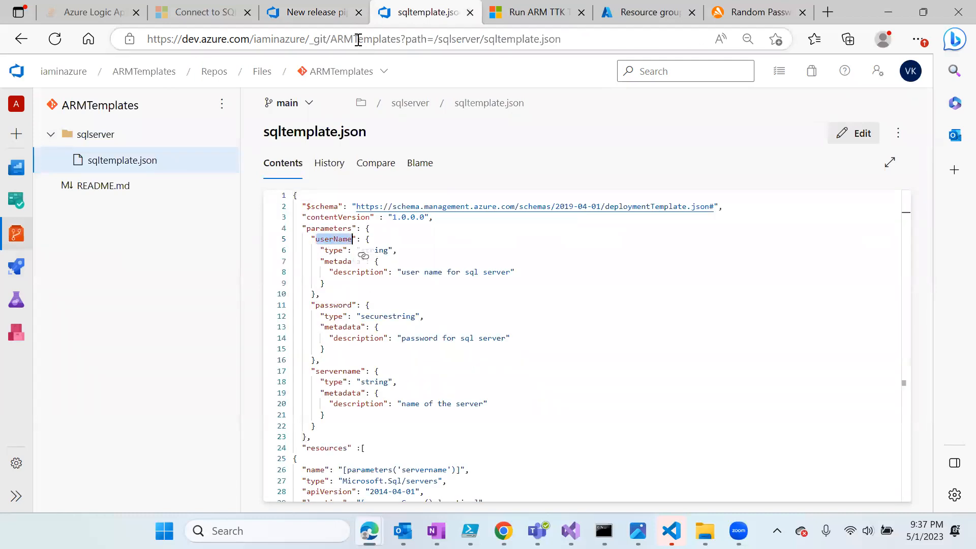
click(313, 12)
double_click(436, 418)
key(ctrl+v)
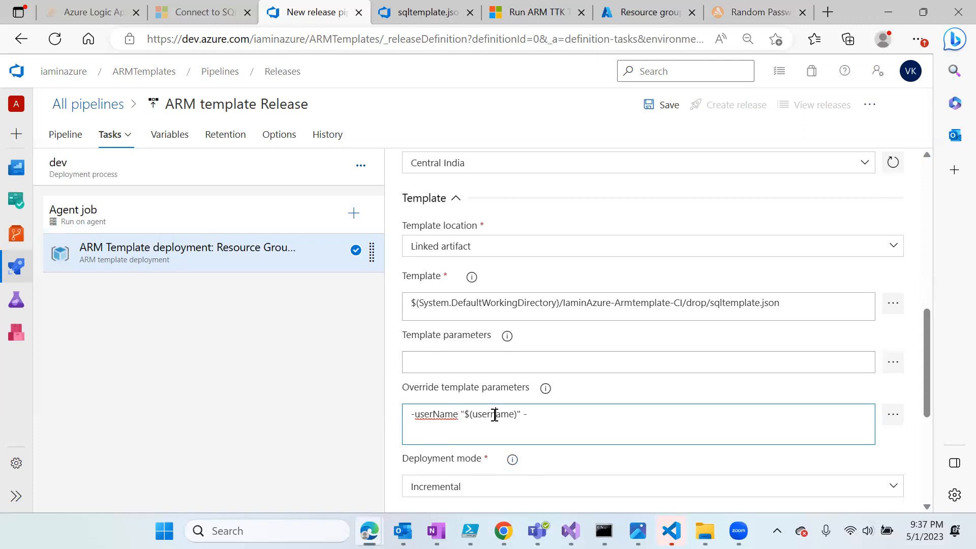
double_click(495, 415)
- Append -password "$(password)" to the override parameters
click(430, 18)
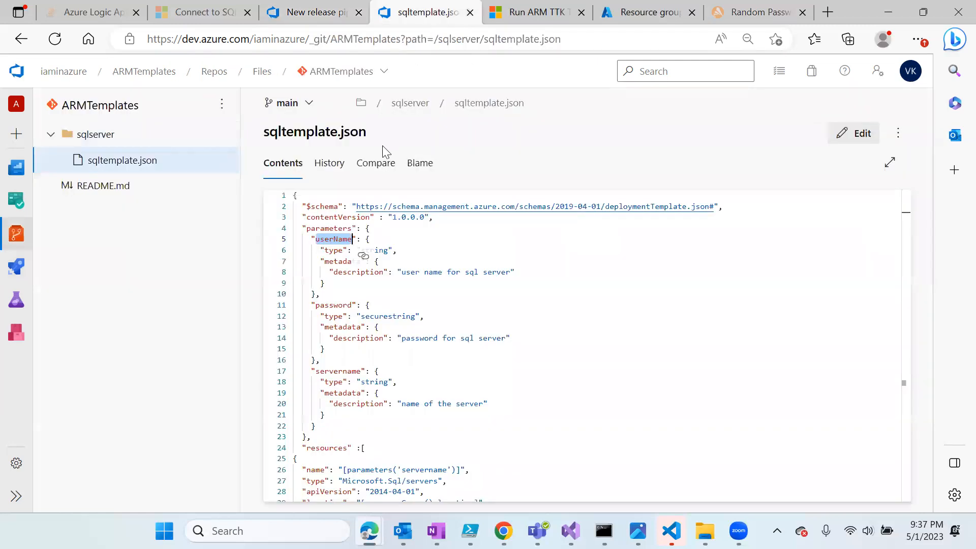
double_click(336, 308)
key(ctrl+c)
click(290, 15)
click(549, 418)
key(ctrl+v)
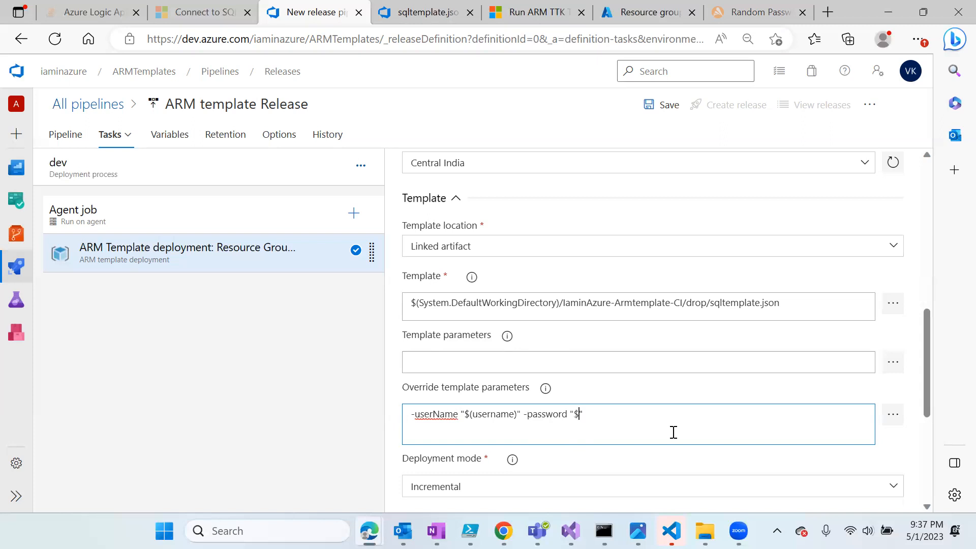
text(ord)
- Append -servername "$(servername)" to the override parameters
click(374, 24)
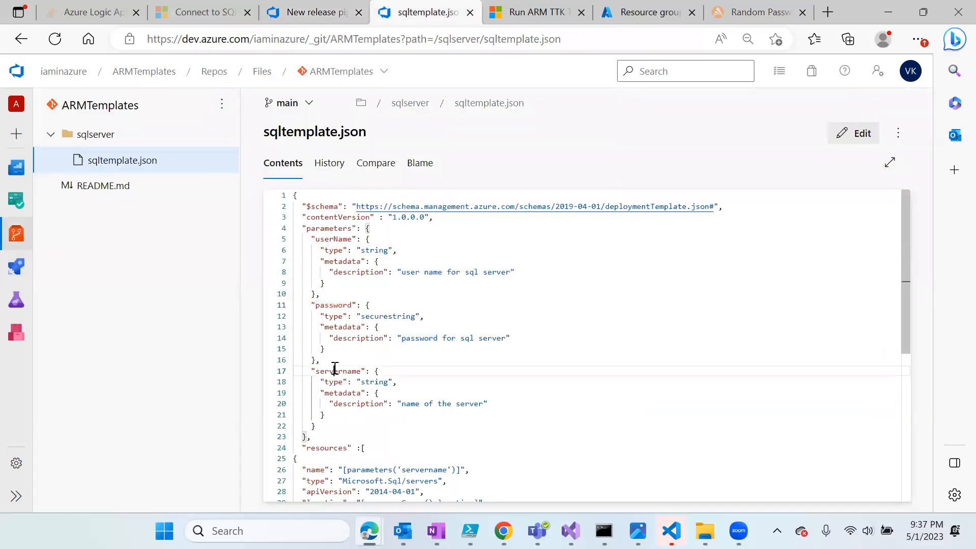
double_click(335, 370)
key(ctrl+c)
click(310, 12)
text(-)
key(ctrl+v)
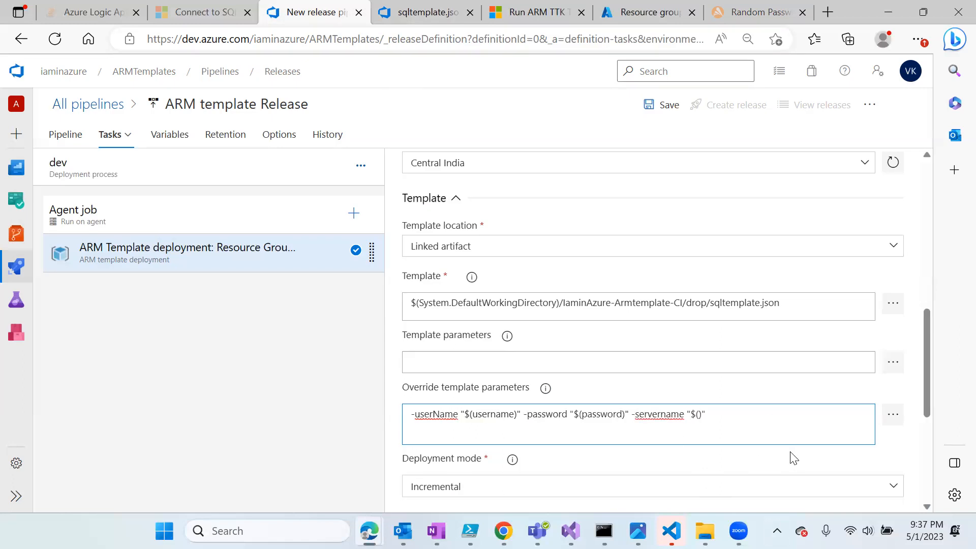
text(servernam)
- Create variable servername = iaminazure-sqlsvr-dv with its scope set to the dev stage
click(171, 136)
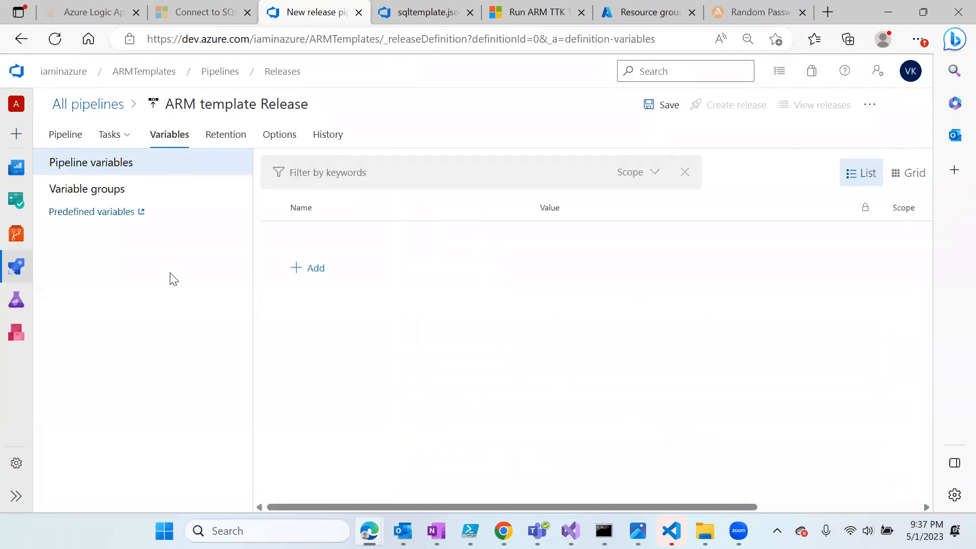
click(307, 272)
text(servername)
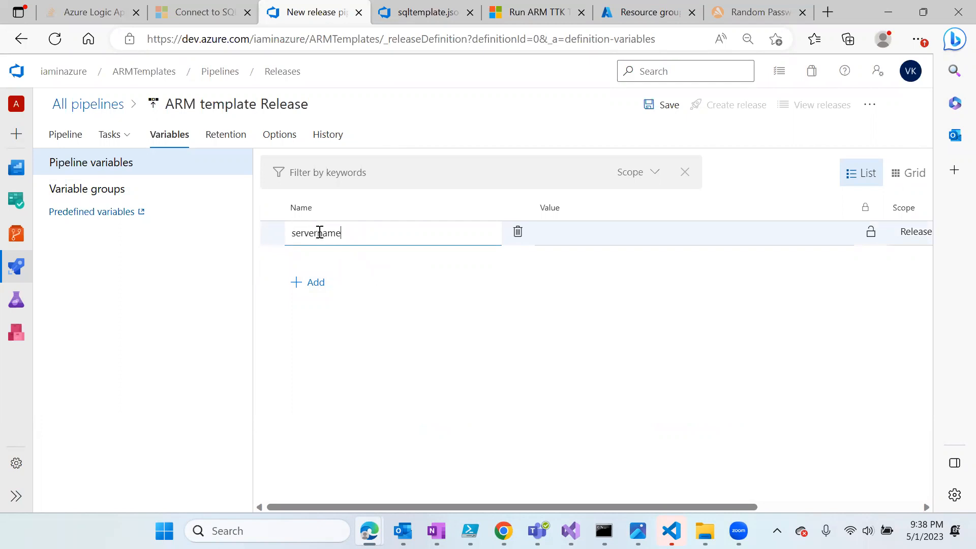
click(618, 228)
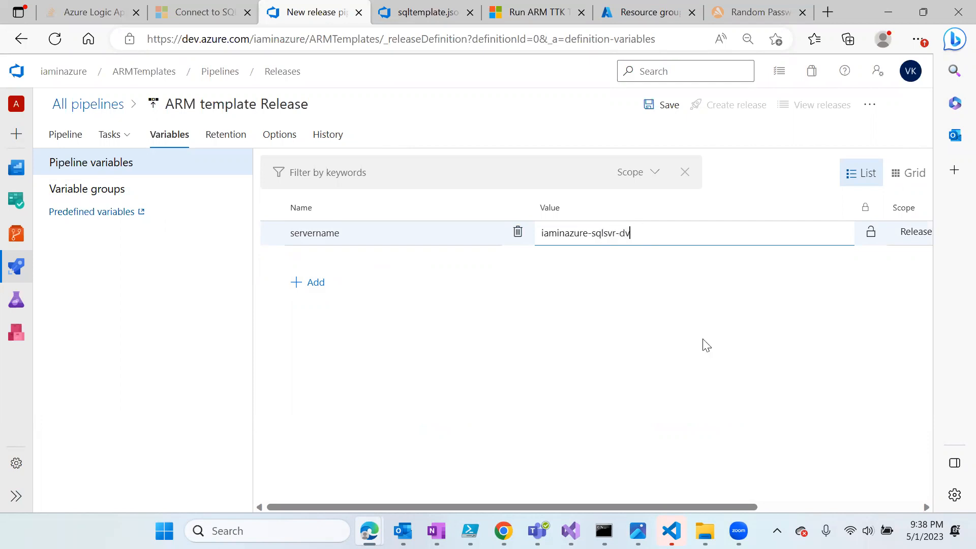
click(917, 237)
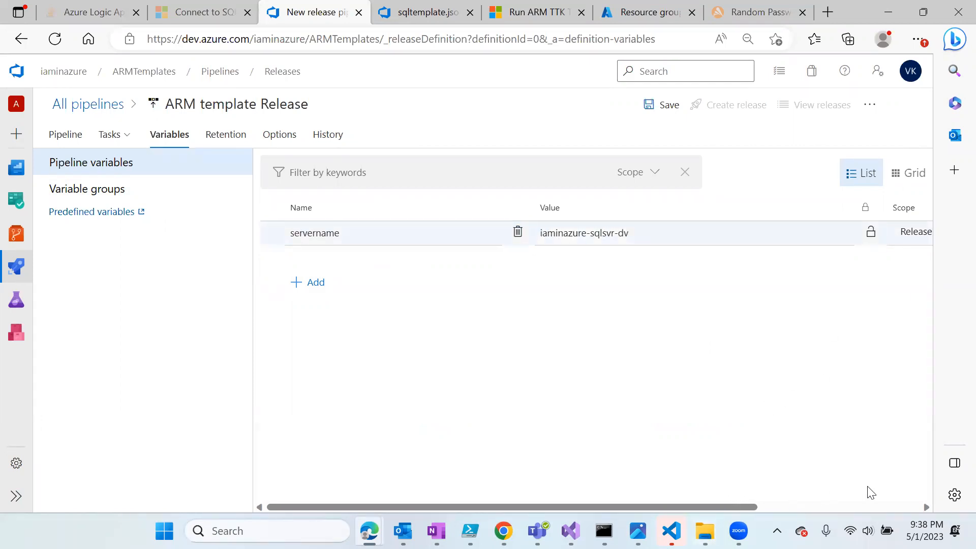
scroll(750, 501, right, 1)
scroll(802, 503, right, 3)
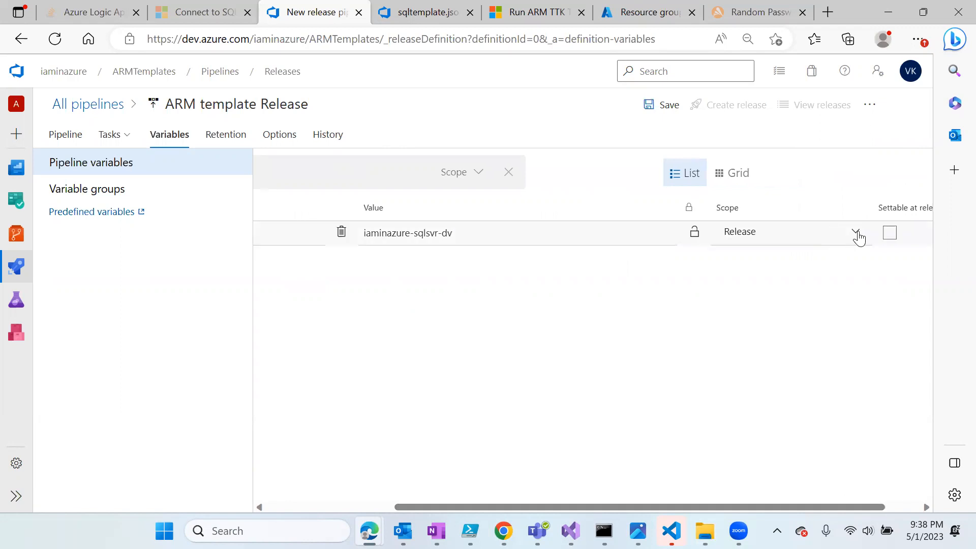
click(856, 231)
click(747, 282)
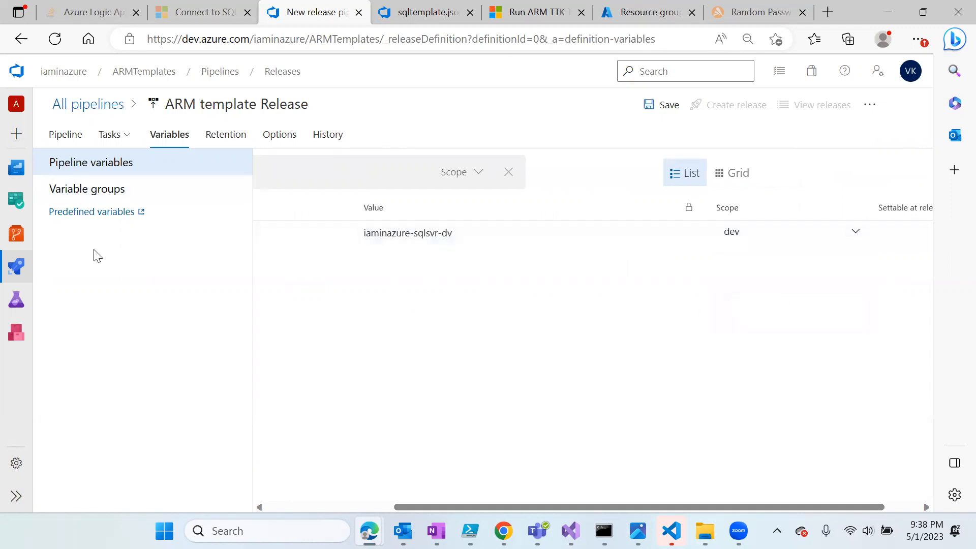
drag(505, 511, 383, 492)
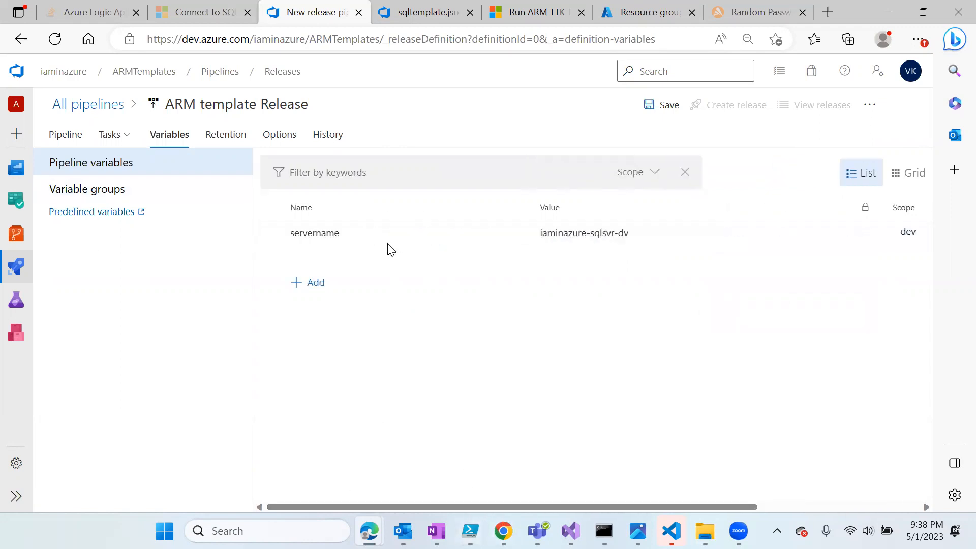
- Add another servername pipeline variable with value iaminazure-sqlsvr-prod and set its Scope to production
click(310, 282)
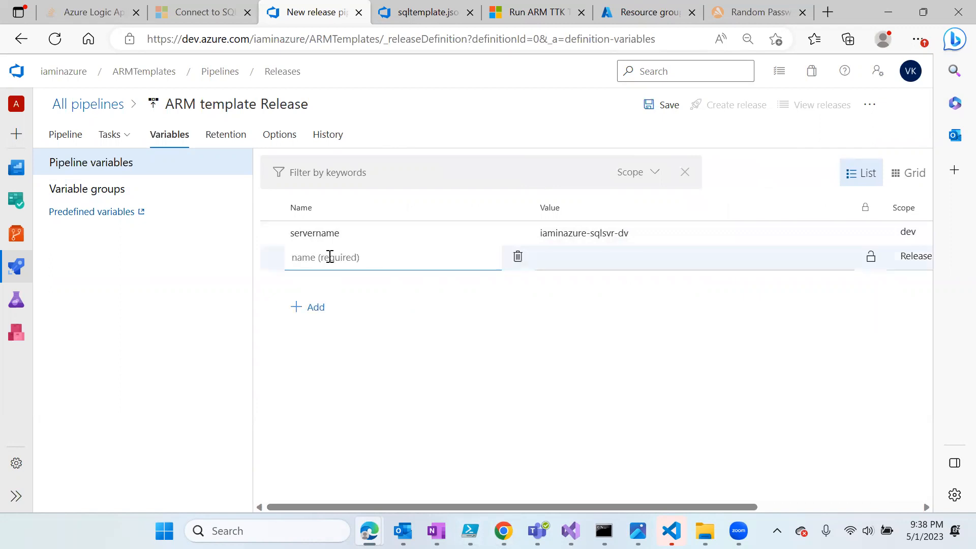
text(servername)
click(604, 258)
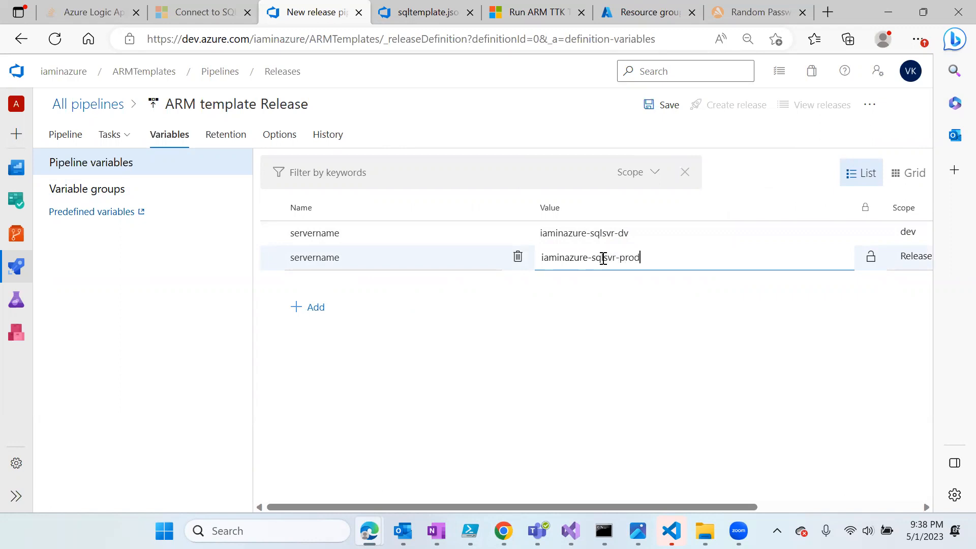
click(740, 382)
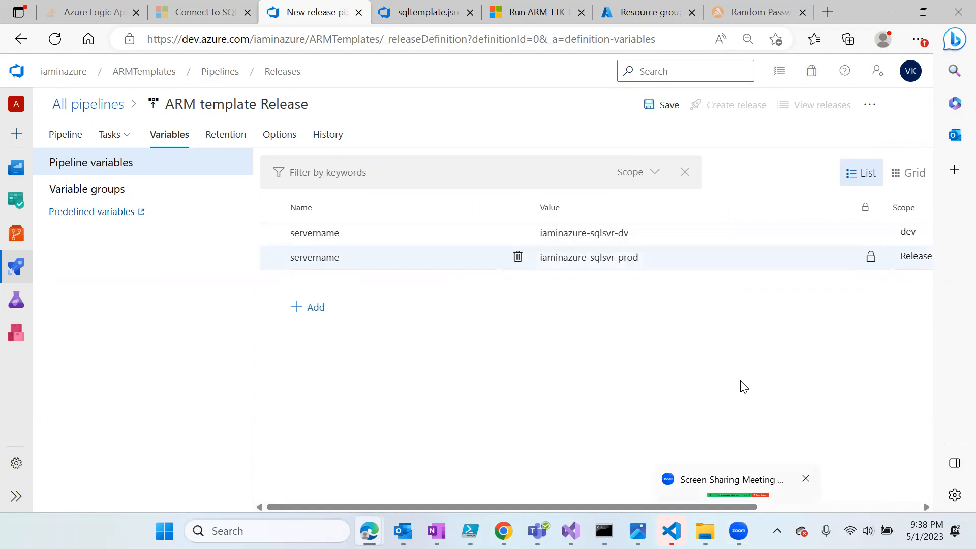
drag(753, 506, 884, 505)
click(867, 262)
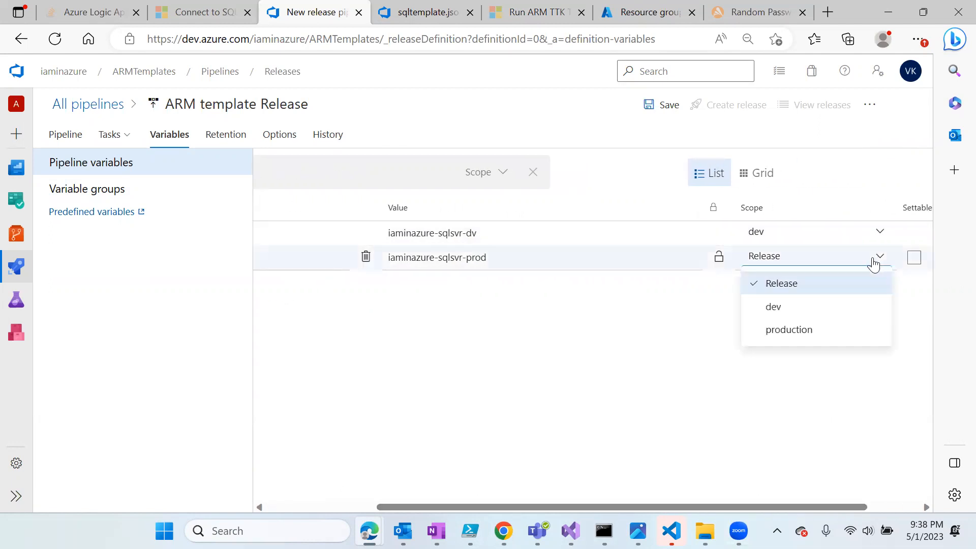
click(804, 332)
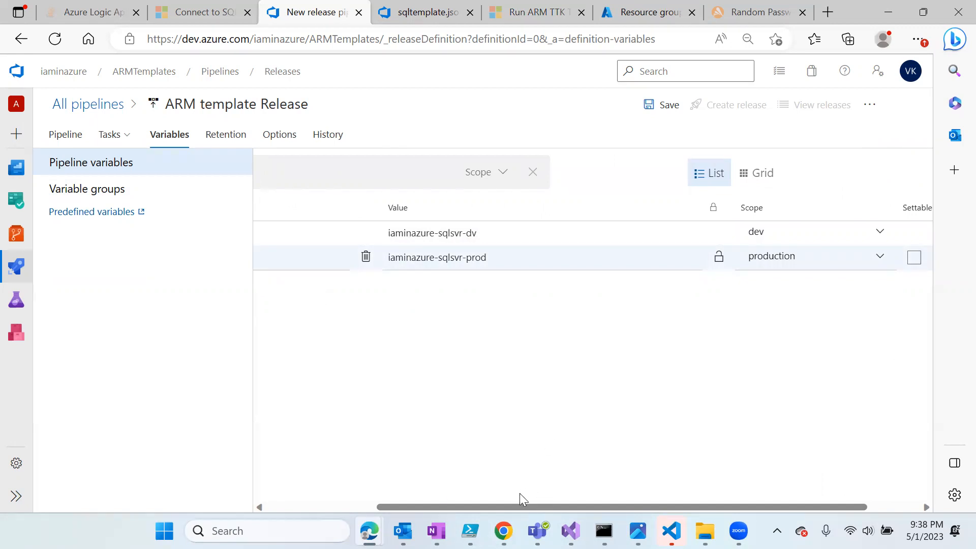
drag(527, 506, 342, 501)
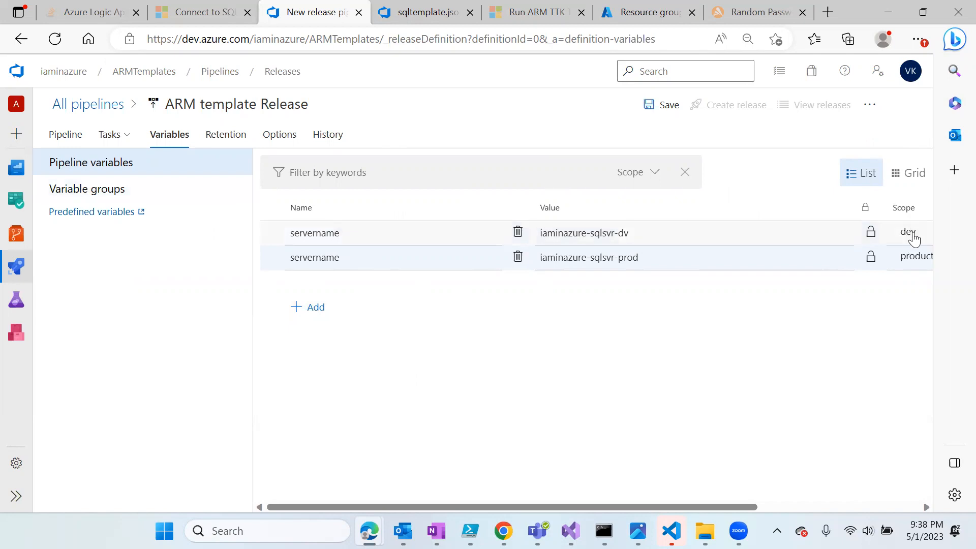
click(673, 233)
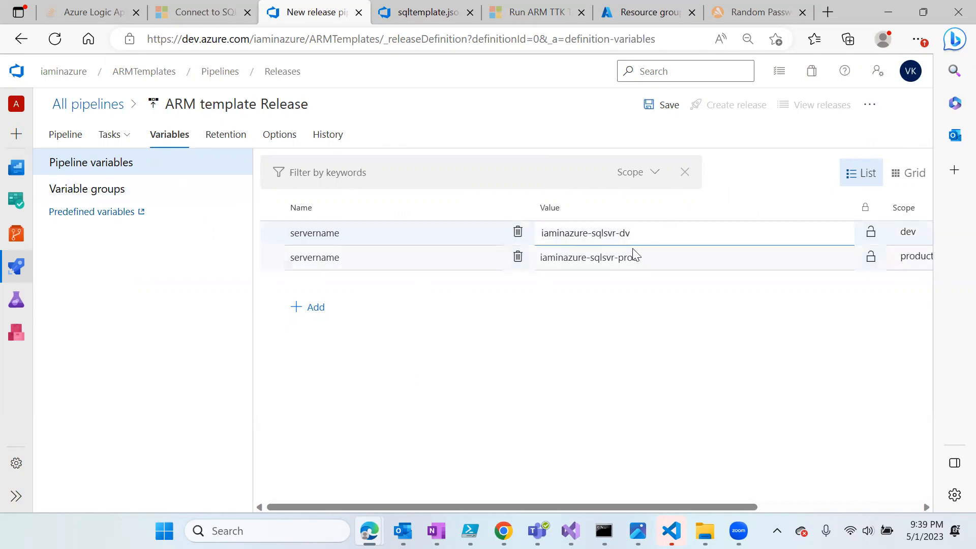
- Link the sqlcreds-dv variable group to the pipeline, restricted to the dev stage
click(106, 189)
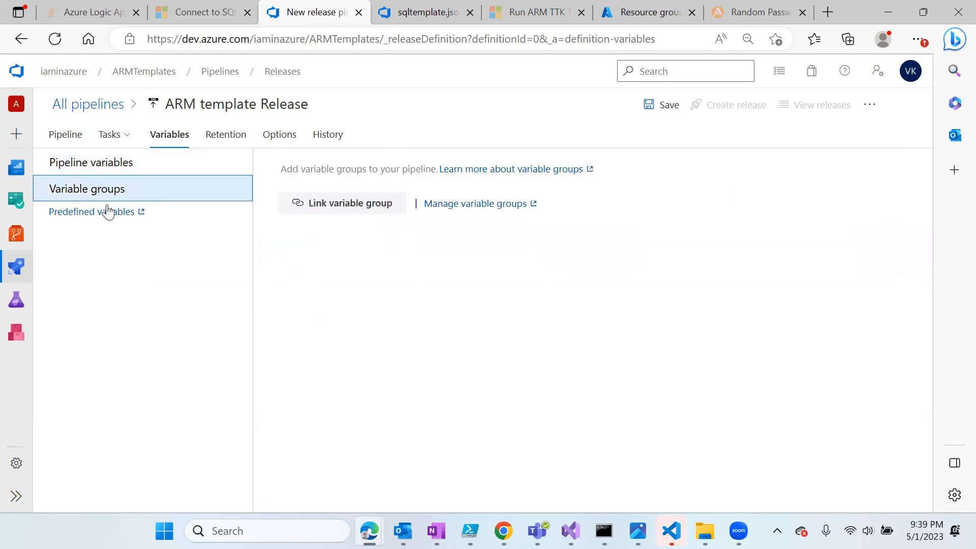
click(334, 206)
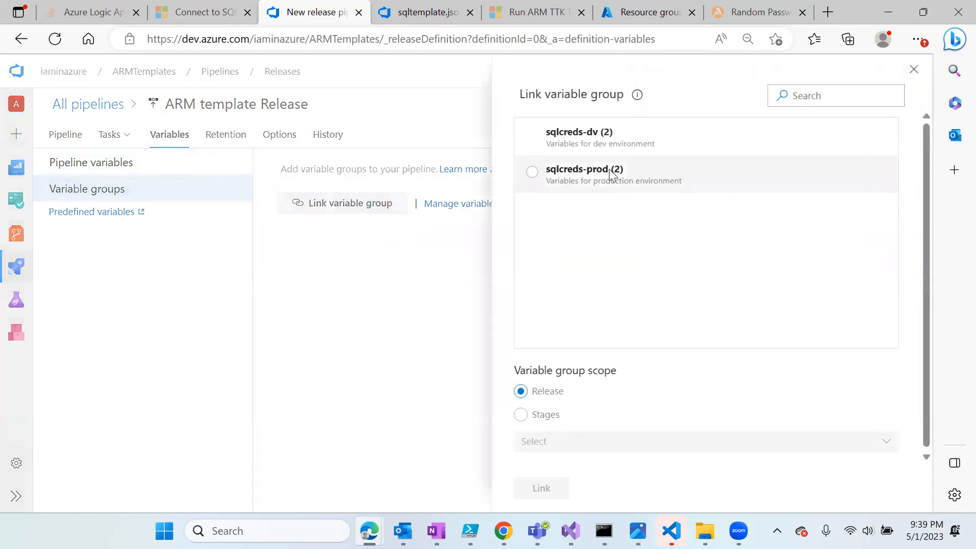
click(535, 142)
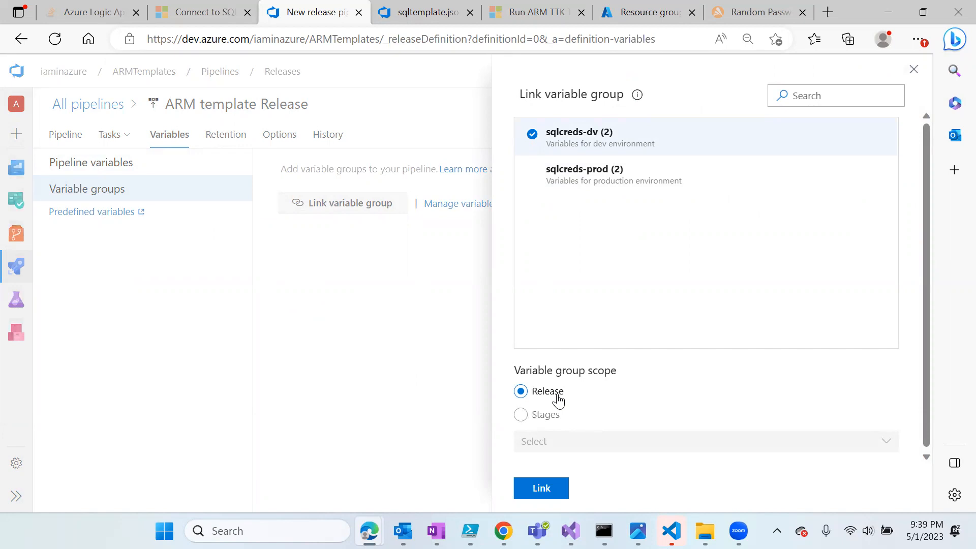
click(519, 415)
click(689, 453)
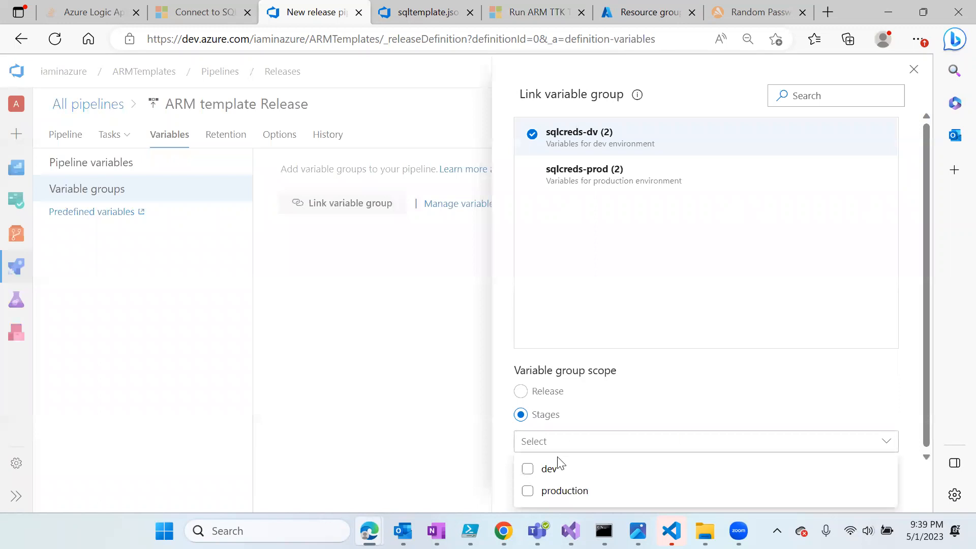
click(528, 469)
click(793, 351)
click(541, 489)
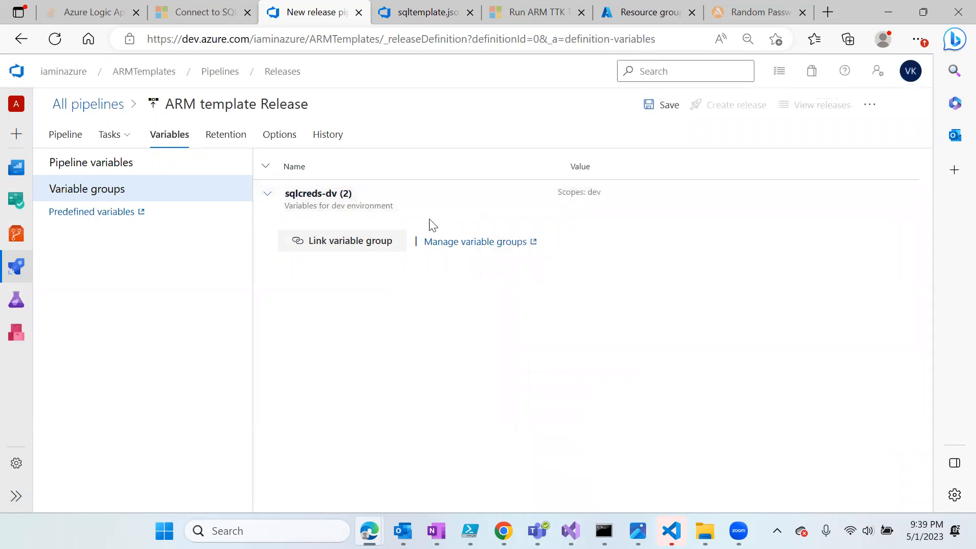
click(268, 199)
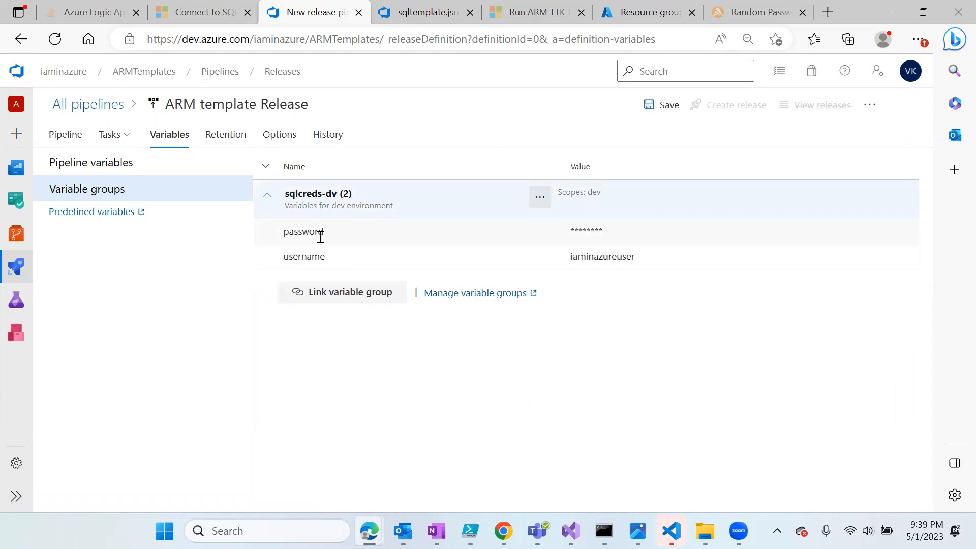
- Link the sqlcreds-prod variable group, restricted to the production stage
click(343, 293)
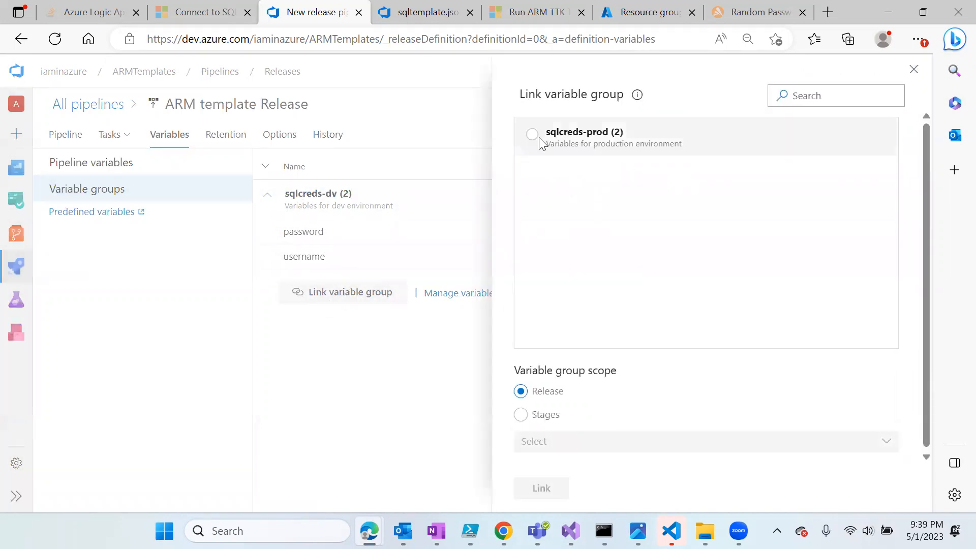
click(539, 140)
click(521, 414)
click(583, 443)
click(564, 490)
click(635, 415)
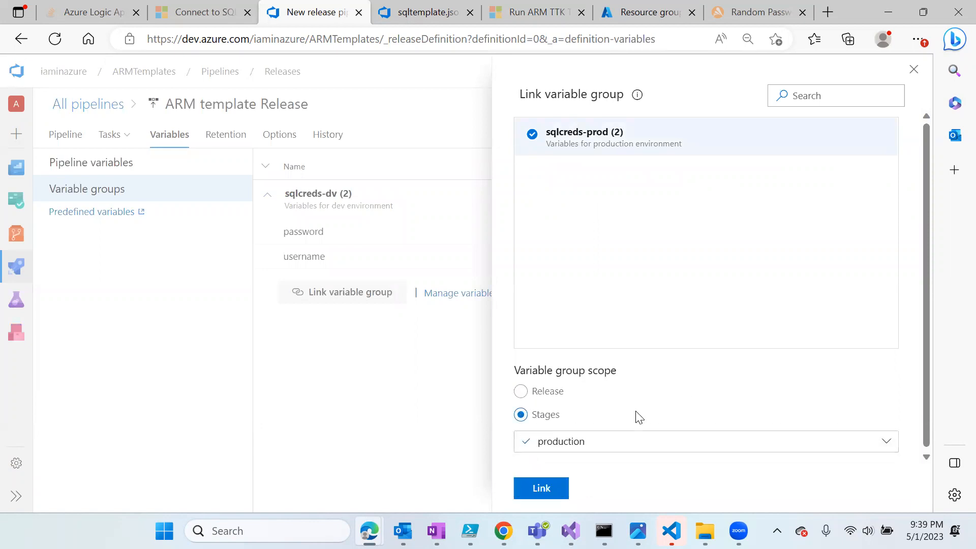
click(540, 489)
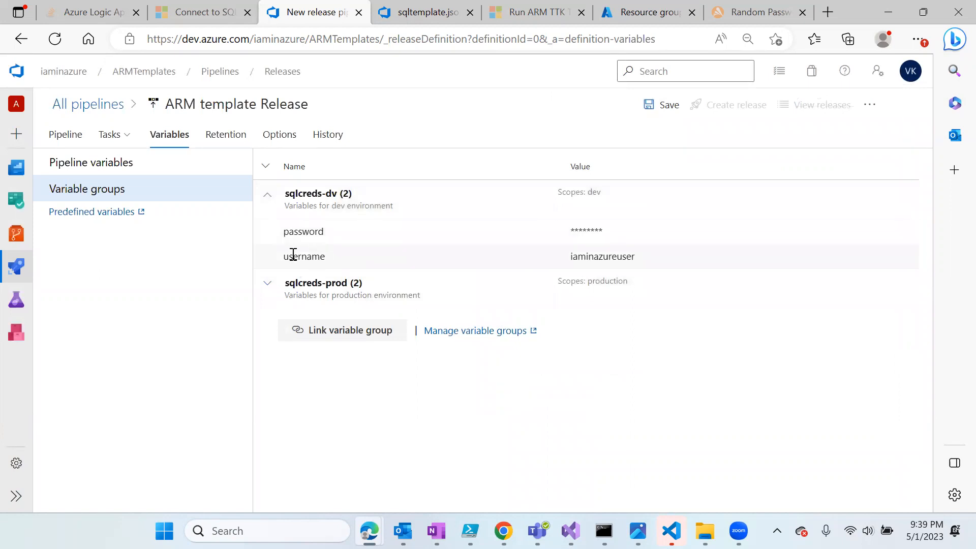
click(267, 284)
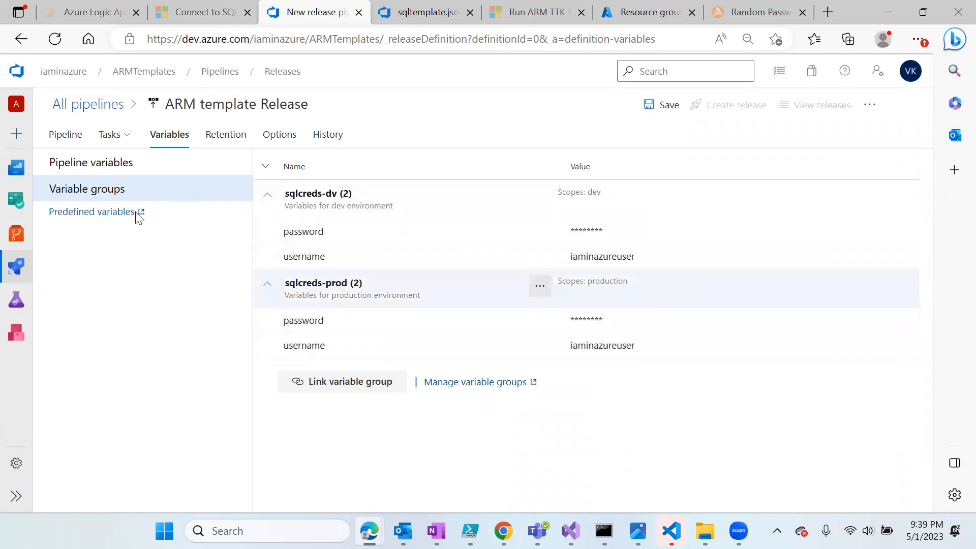
- Open the dev stage's ARM template deployment task settings
click(113, 141)
click(166, 255)
scroll(560, 407, down, 10)
- Review the dev task's override template parameters and the production stage's agent job
click(502, 425)
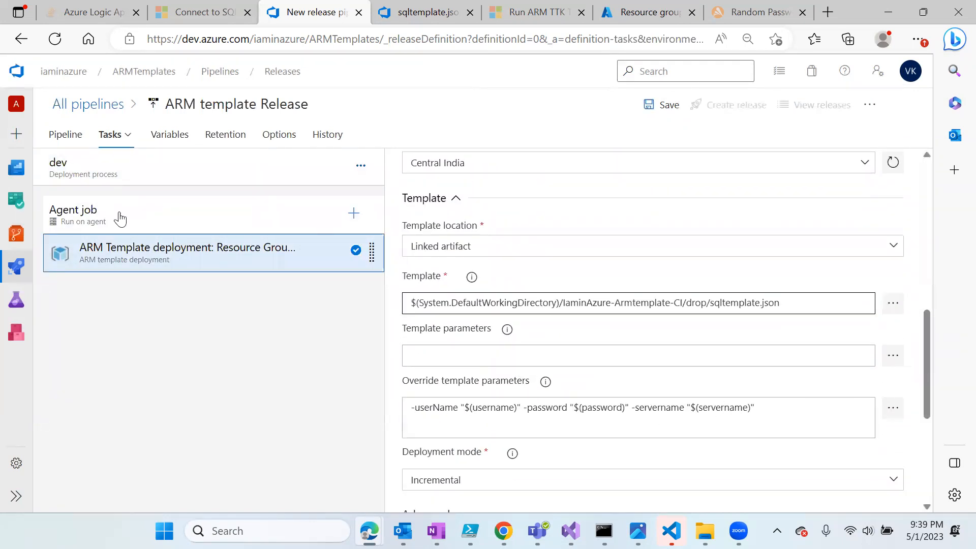
click(127, 135)
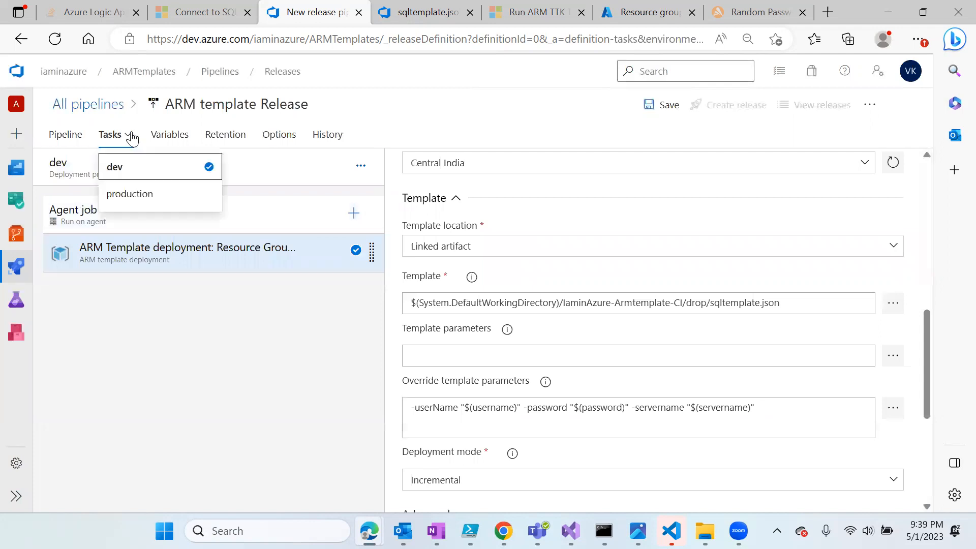
click(151, 198)
click(155, 224)
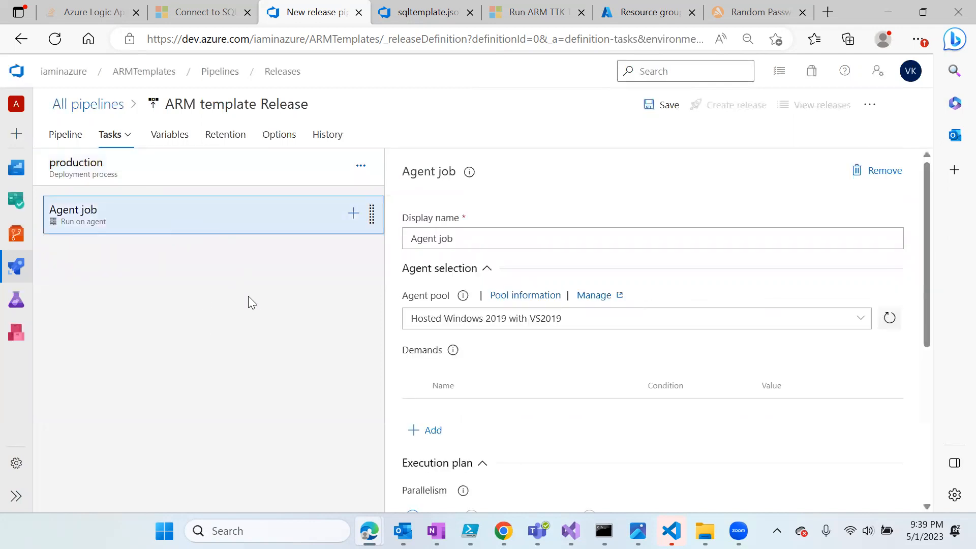
click(65, 134)
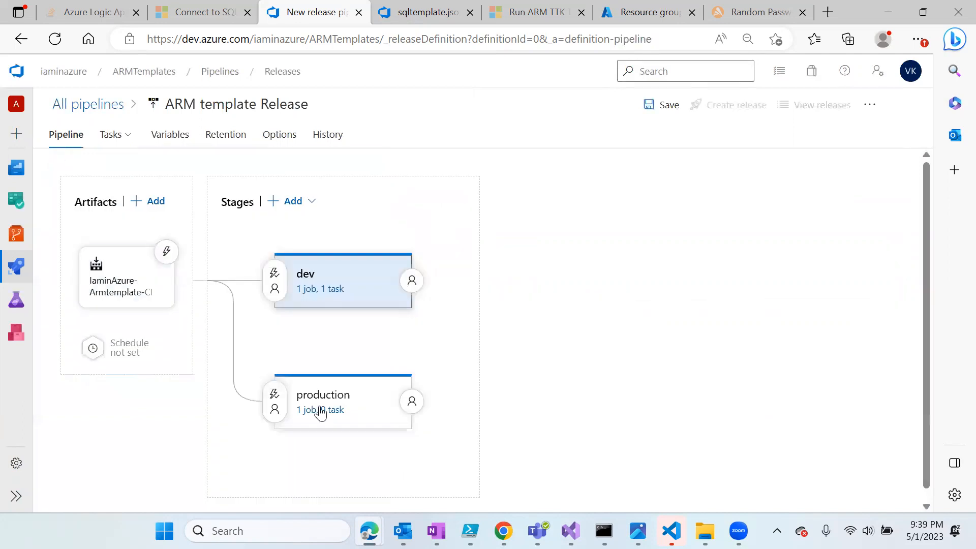
- Delete the empty production stage and clone dev, triggering the copy After release
click(376, 399)
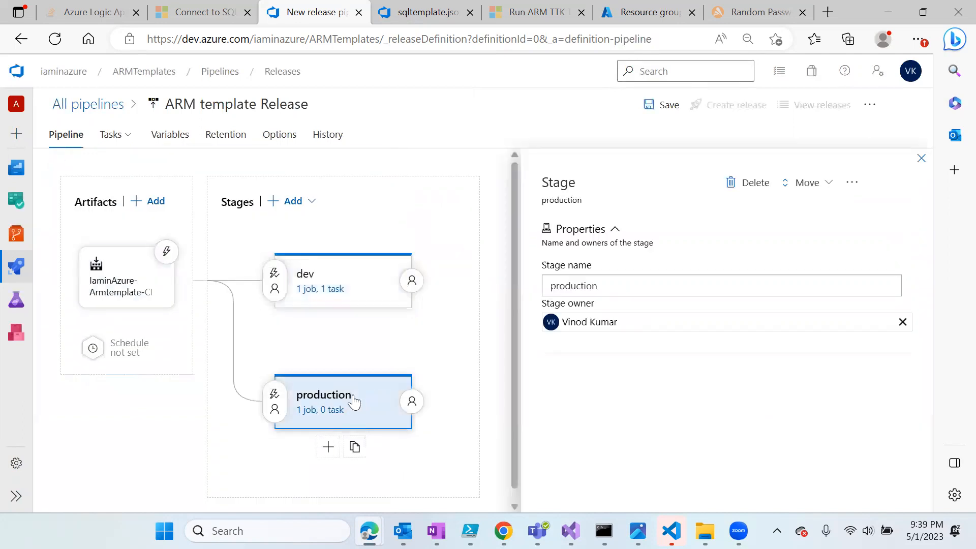
click(736, 184)
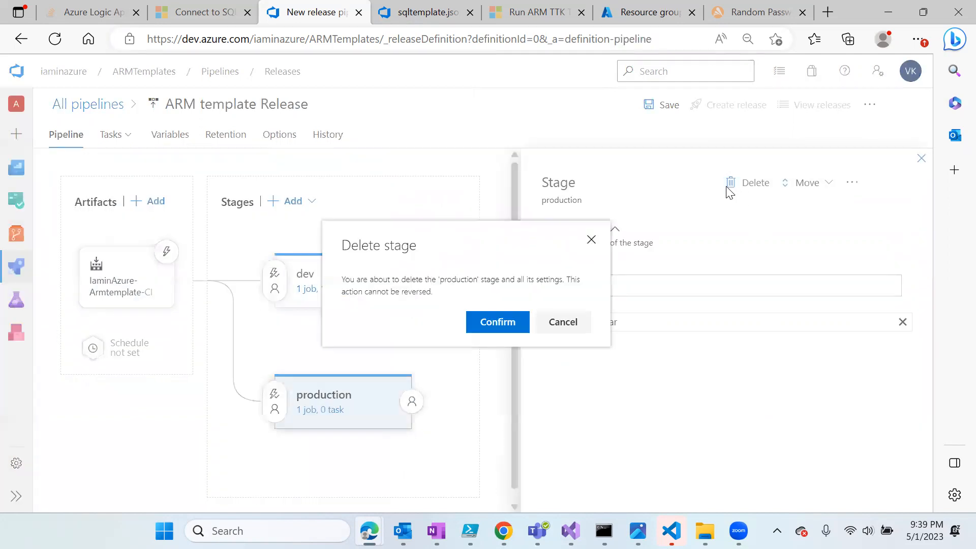
click(519, 330)
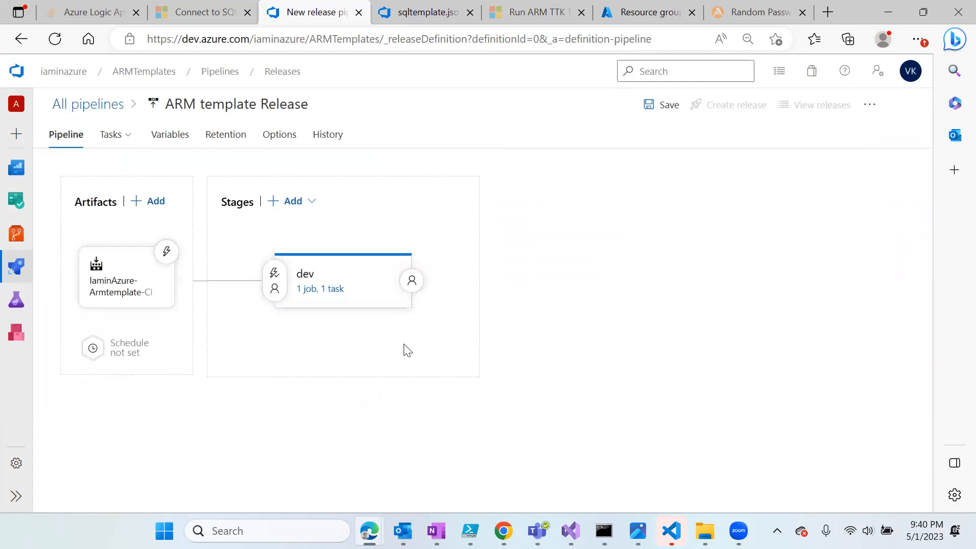
click(354, 326)
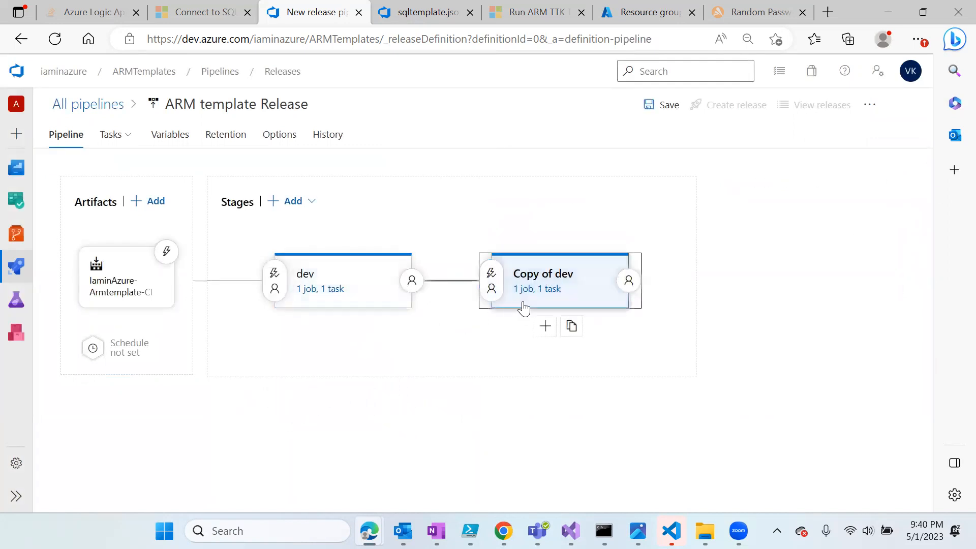
click(574, 277)
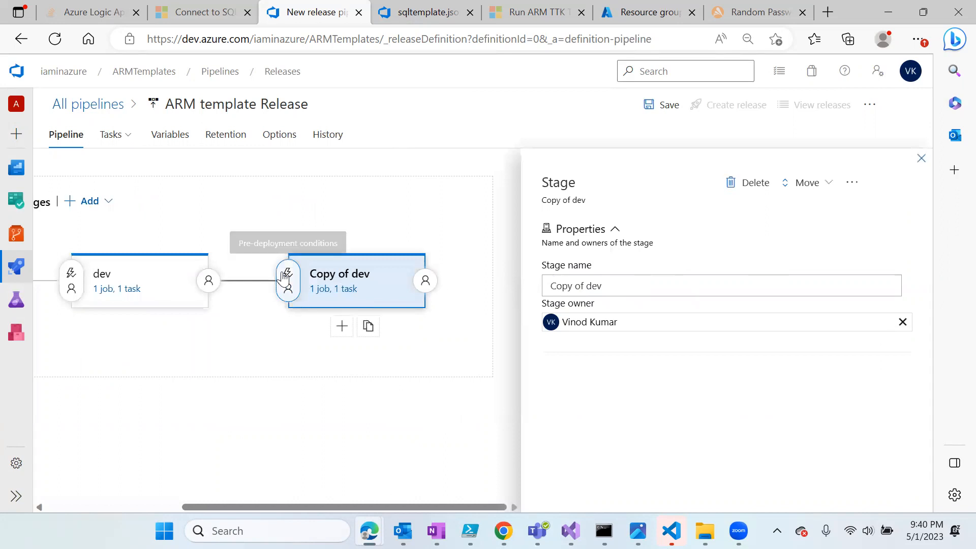
click(283, 279)
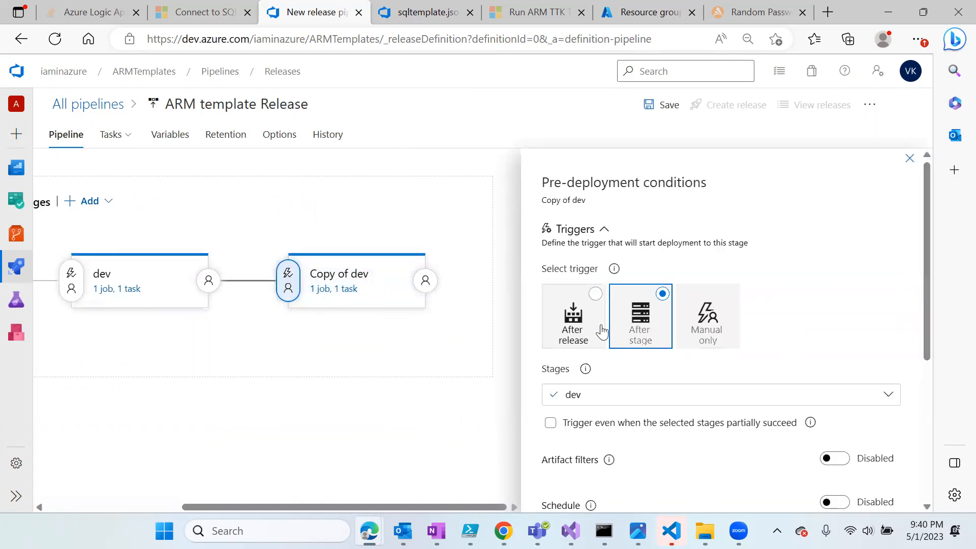
click(574, 321)
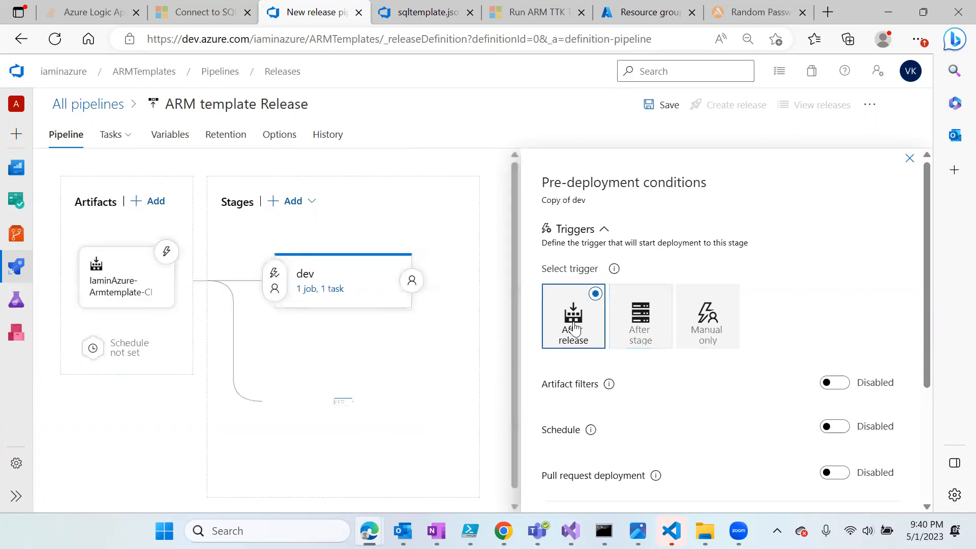
click(910, 160)
- Check Copy of dev's pre- and post-deployment conditions and start renaming it to production
click(337, 401)
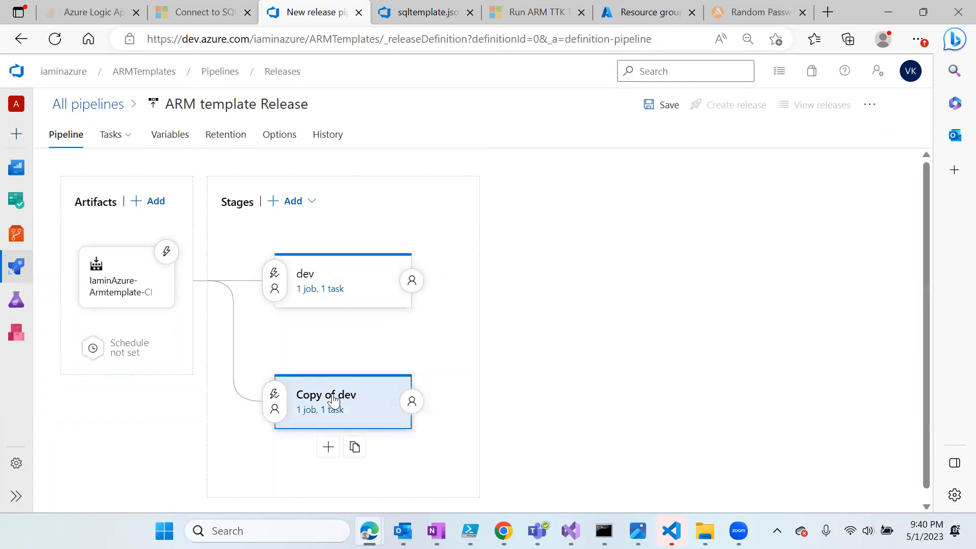
click(275, 402)
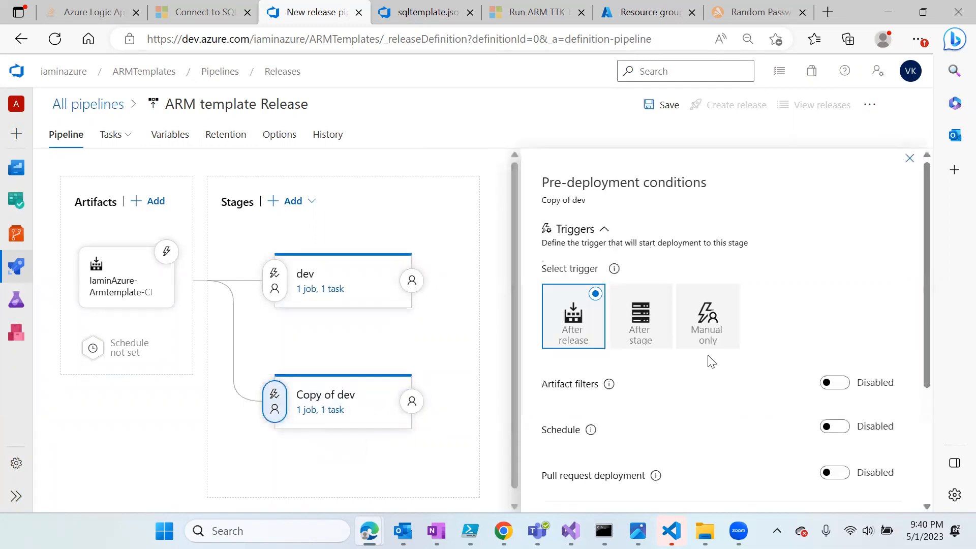
scroll(683, 389, down, 2)
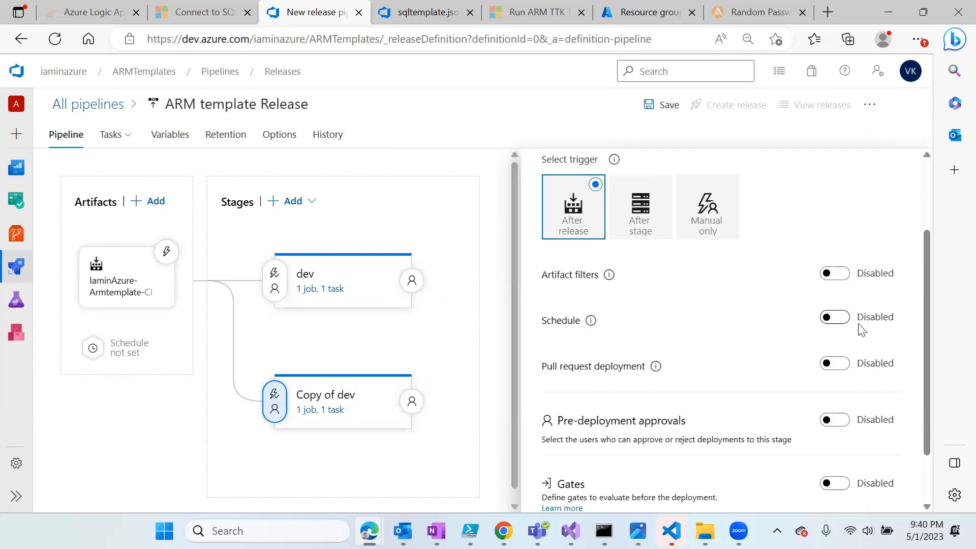
scroll(688, 452, down, 2)
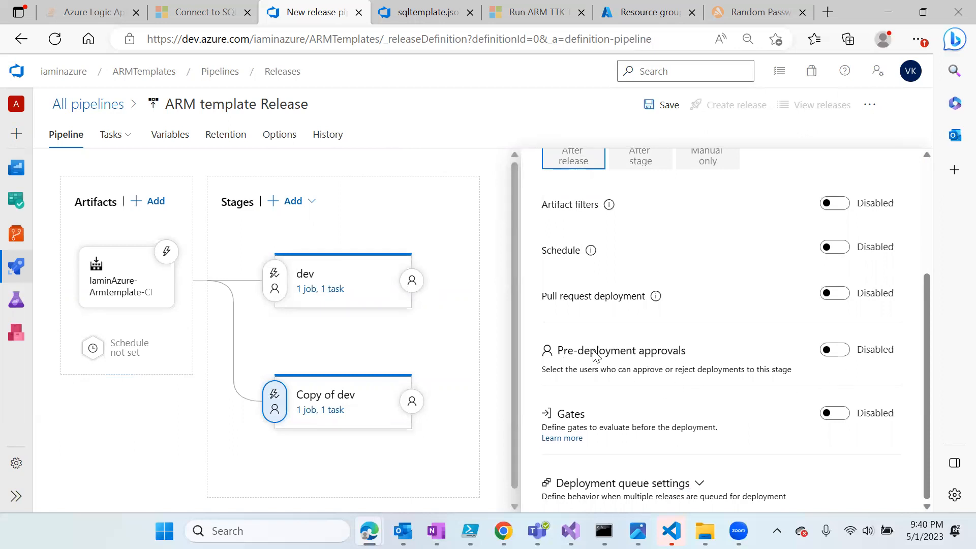
scroll(665, 224, up, 5)
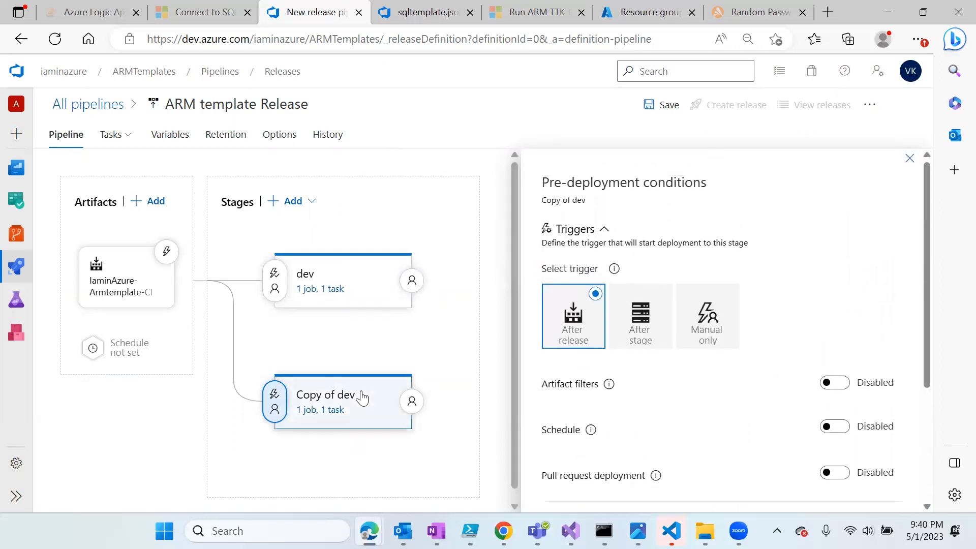
click(409, 403)
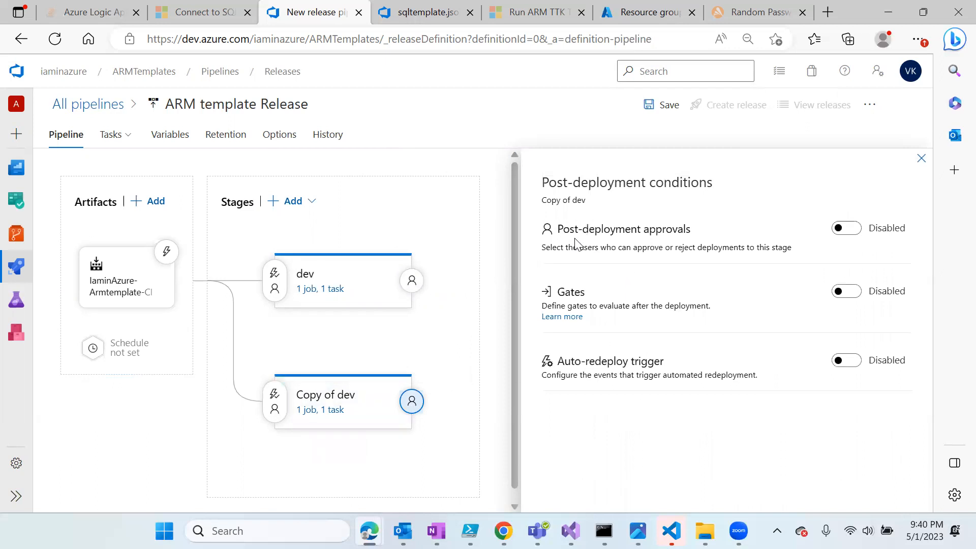
click(922, 158)
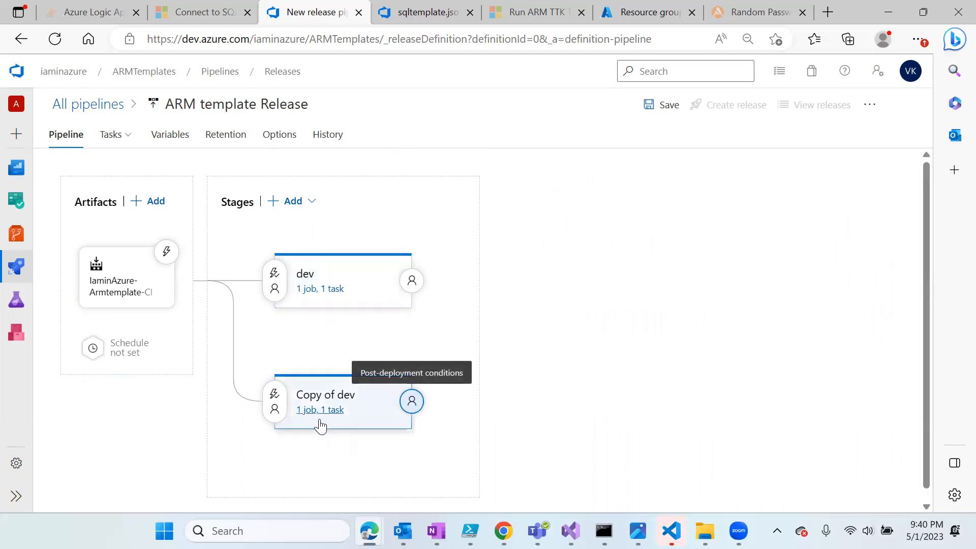
click(330, 403)
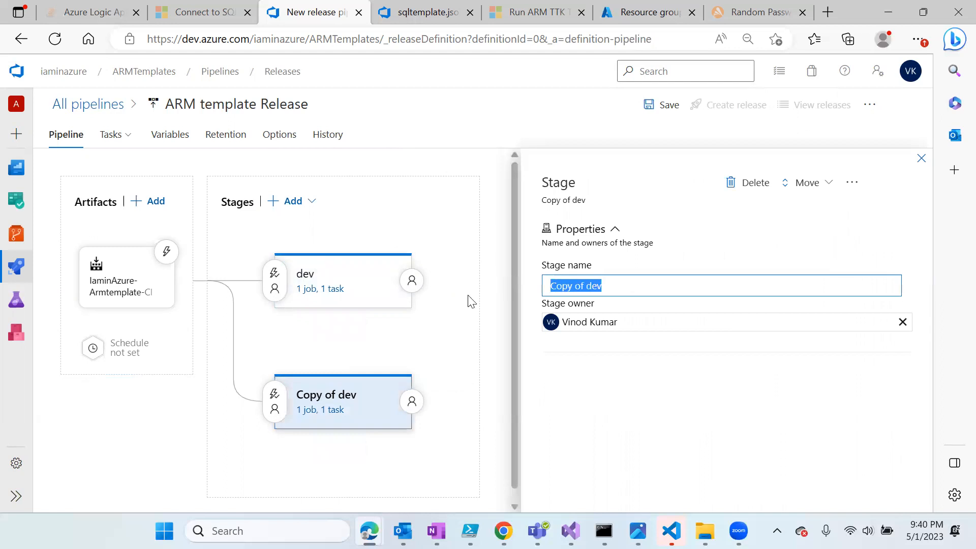
text(production)
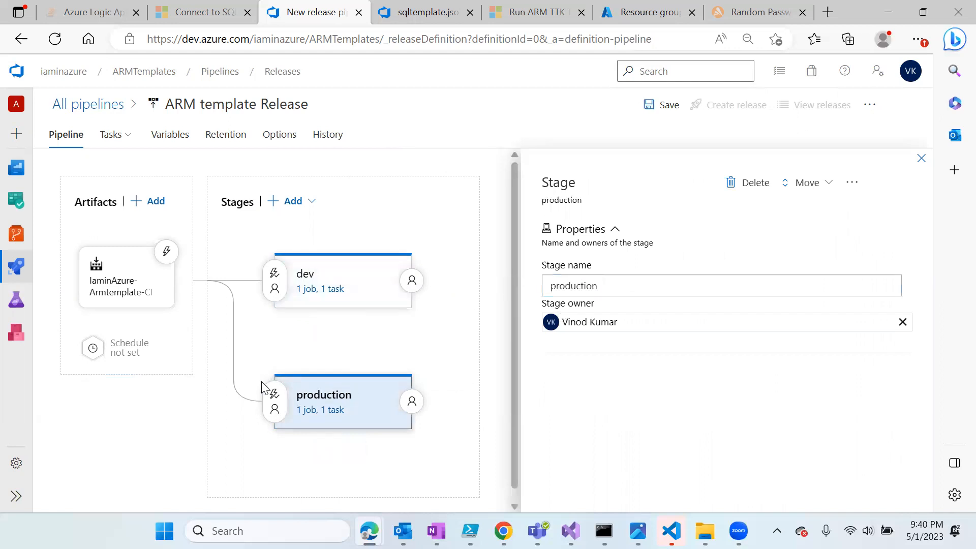
- Change the production ARM task's resource group to azrg-sqlserver-prod
click(317, 410)
click(254, 265)
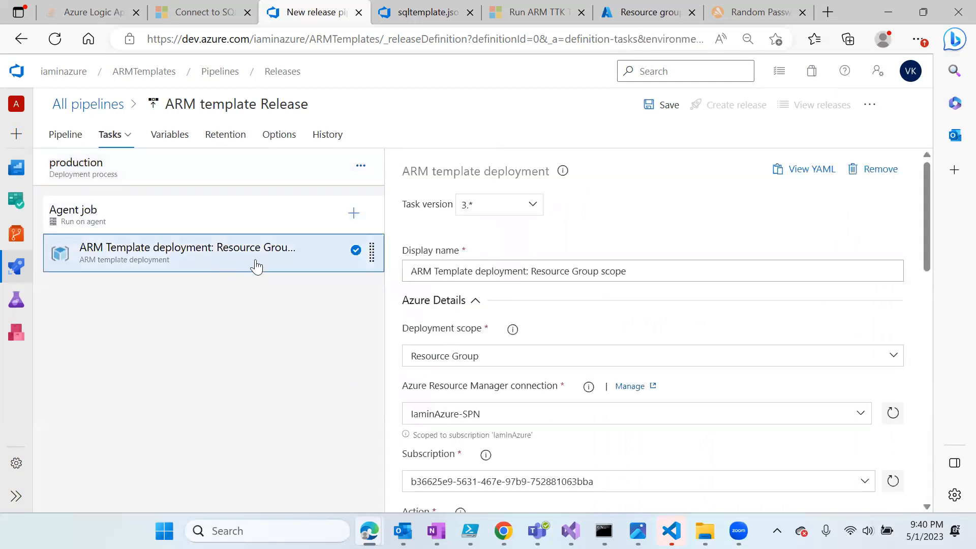
scroll(556, 399, down, 1)
scroll(556, 399, down, 4)
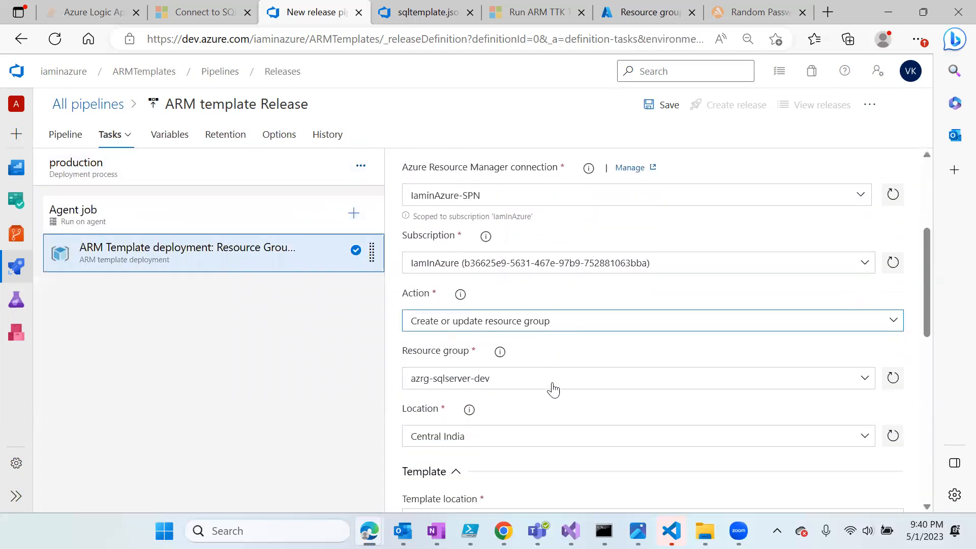
click(490, 318)
key(BackSpace)
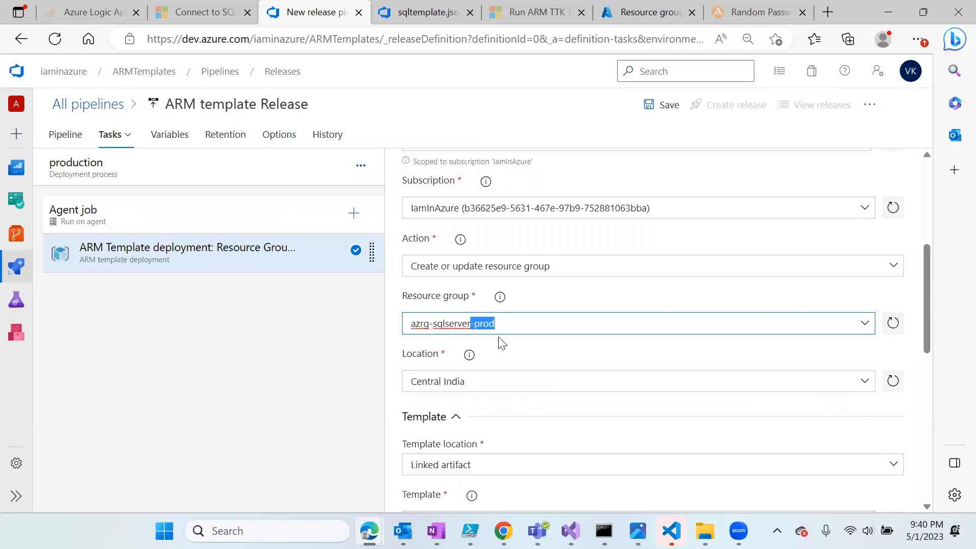
click(505, 380)
scroll(523, 374, down, 4)
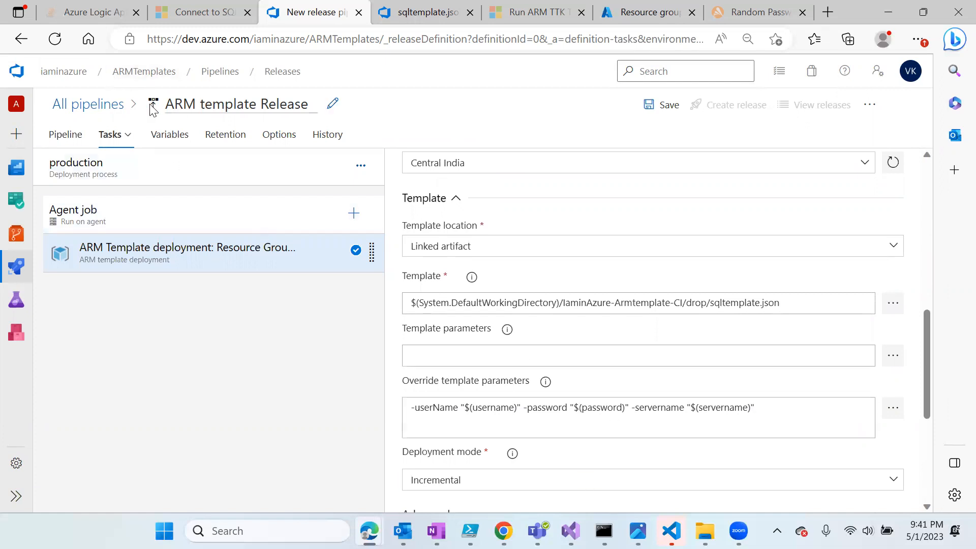
- Review the linked variables and save the ARM template Release pipeline
click(175, 142)
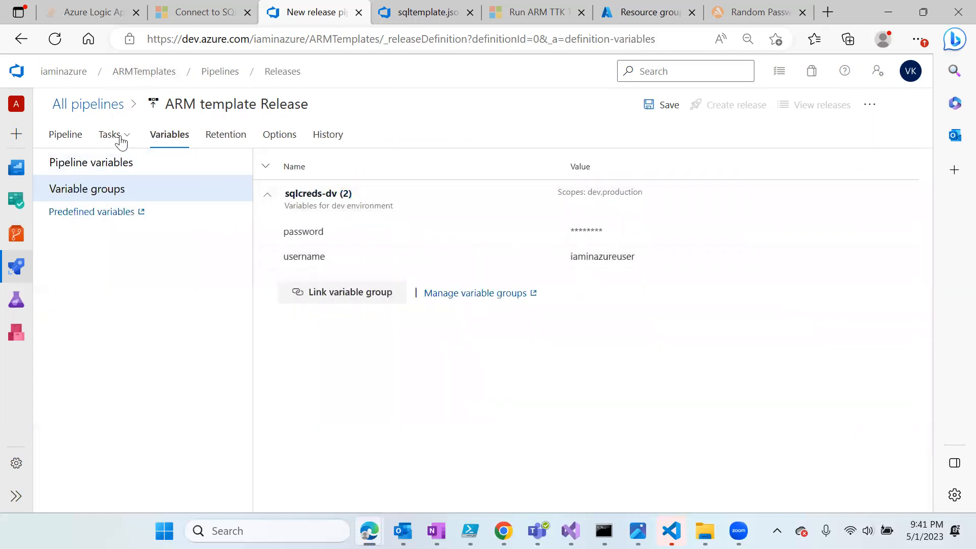
click(67, 135)
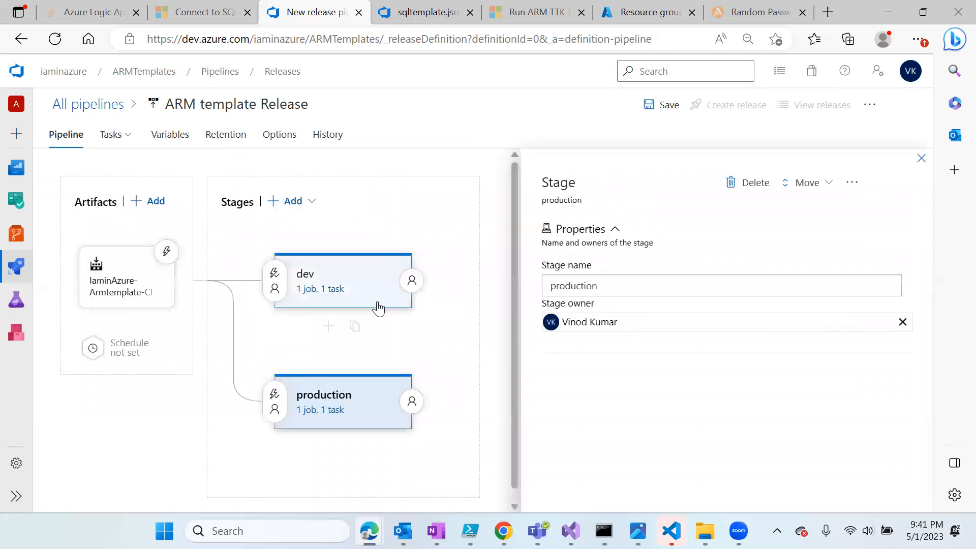
click(921, 158)
click(663, 110)
click(528, 371)
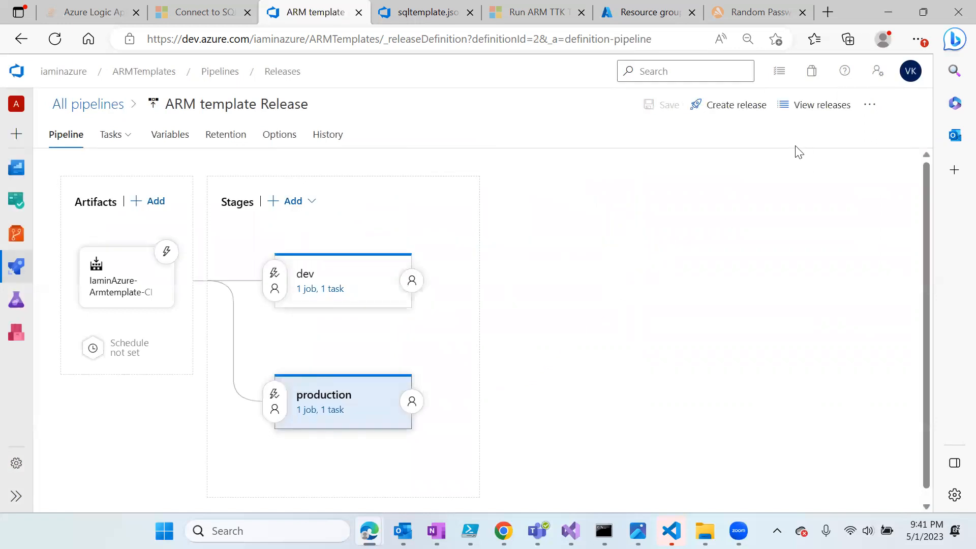
- Create a new release and open Release-1
click(722, 107)
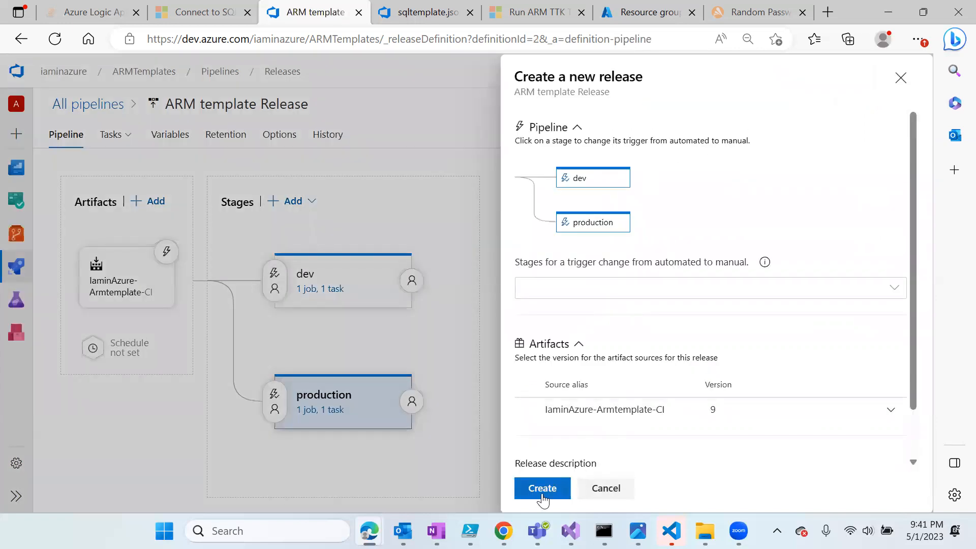
click(558, 488)
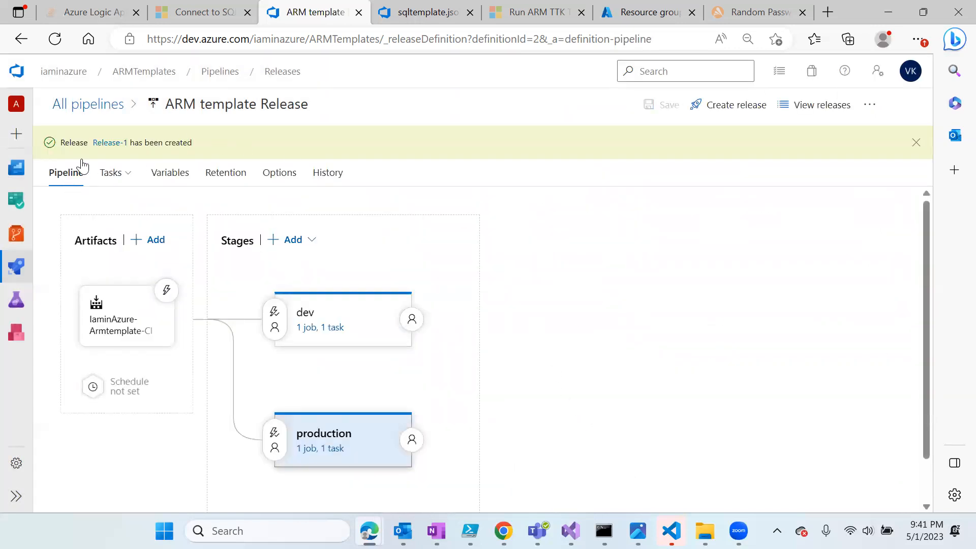
click(110, 143)
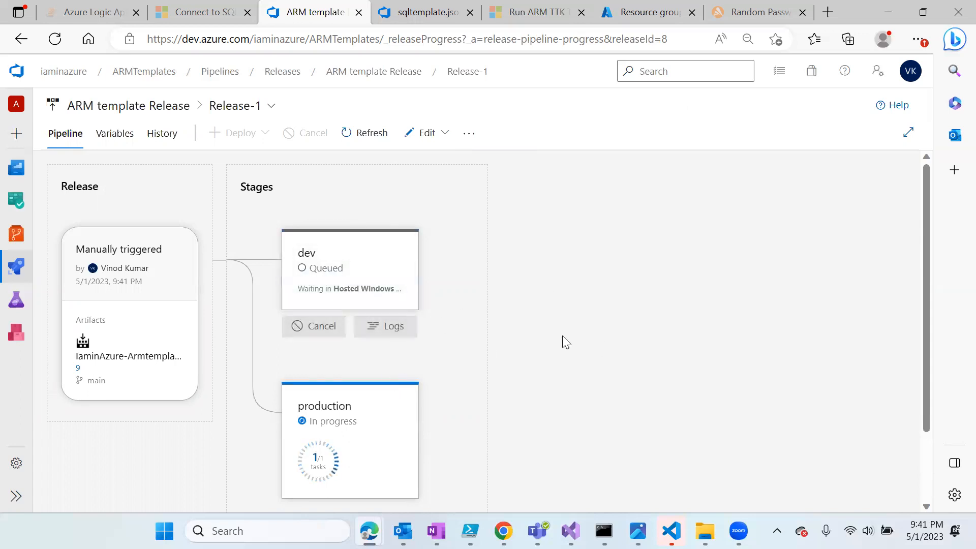
scroll(321, 387, down, 1)
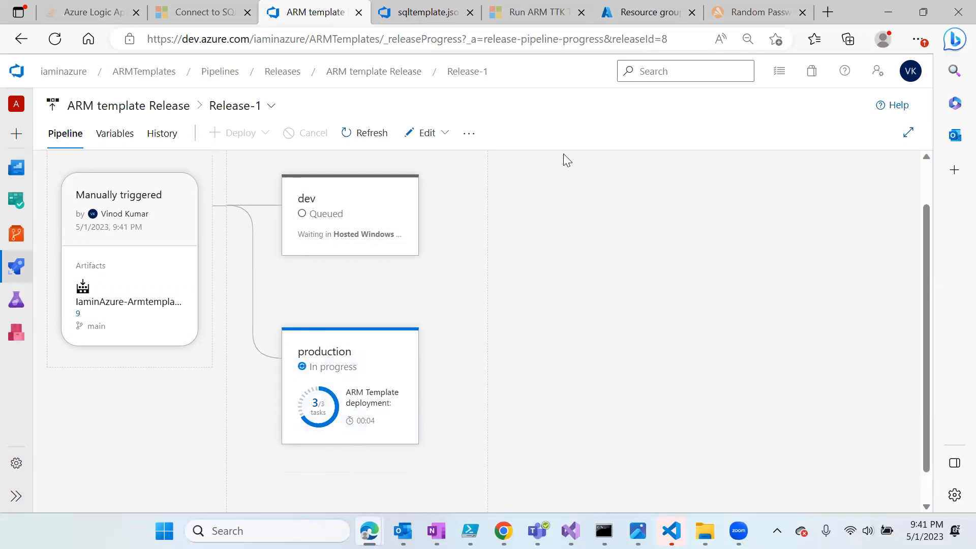
mouse_move(289, 433)
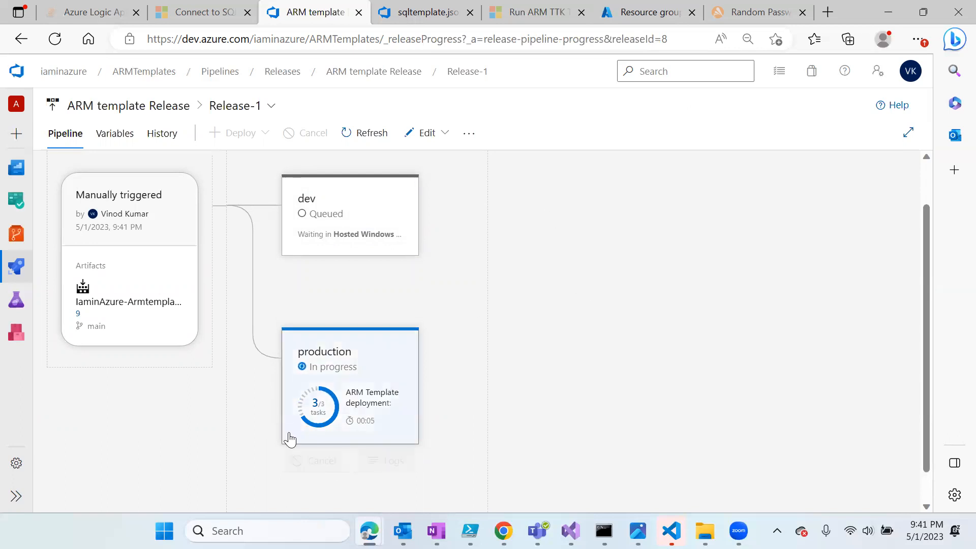
click(377, 463)
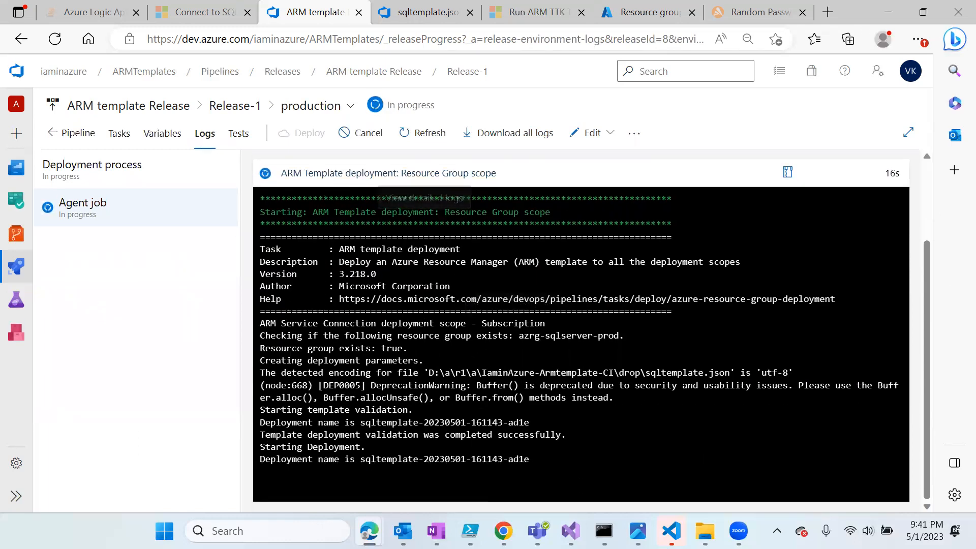
drag(340, 423, 260, 422)
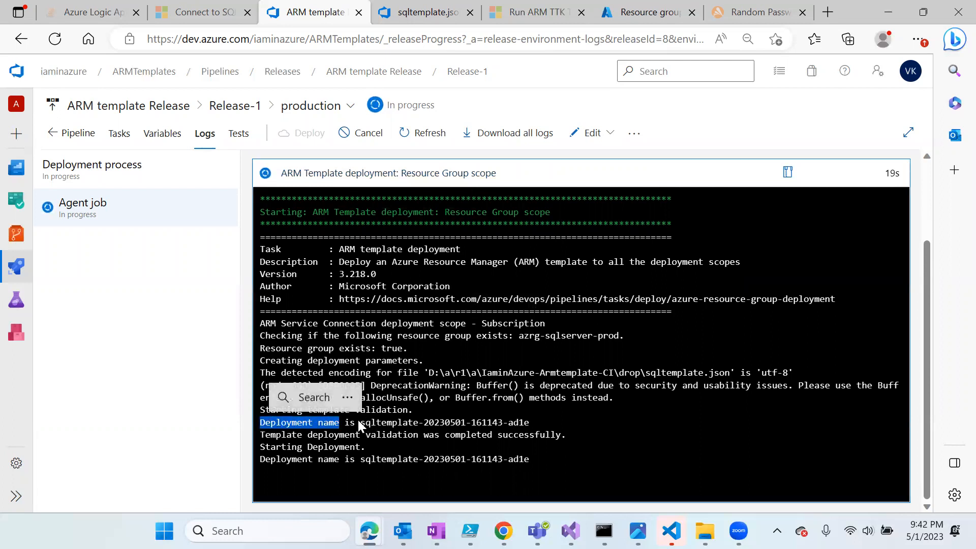
click(385, 429)
drag(361, 423, 531, 424)
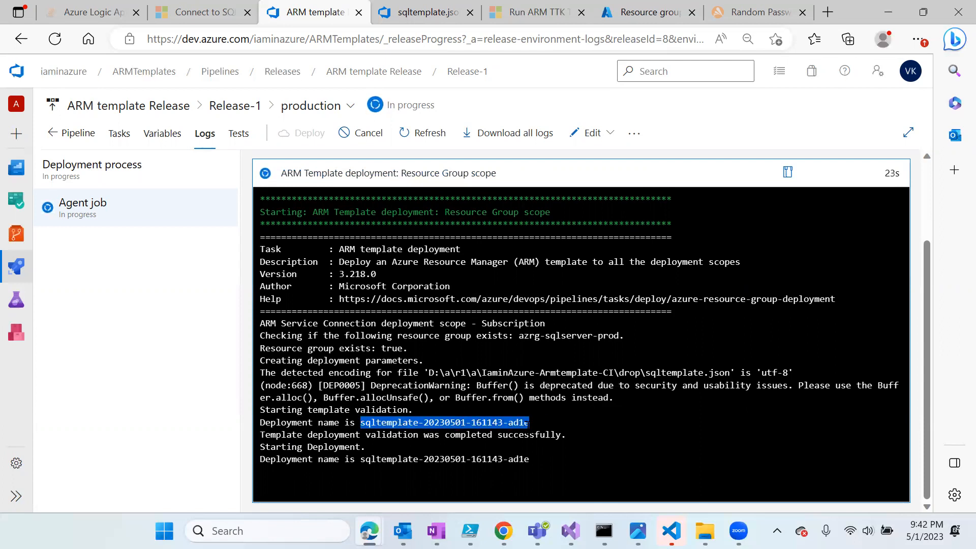
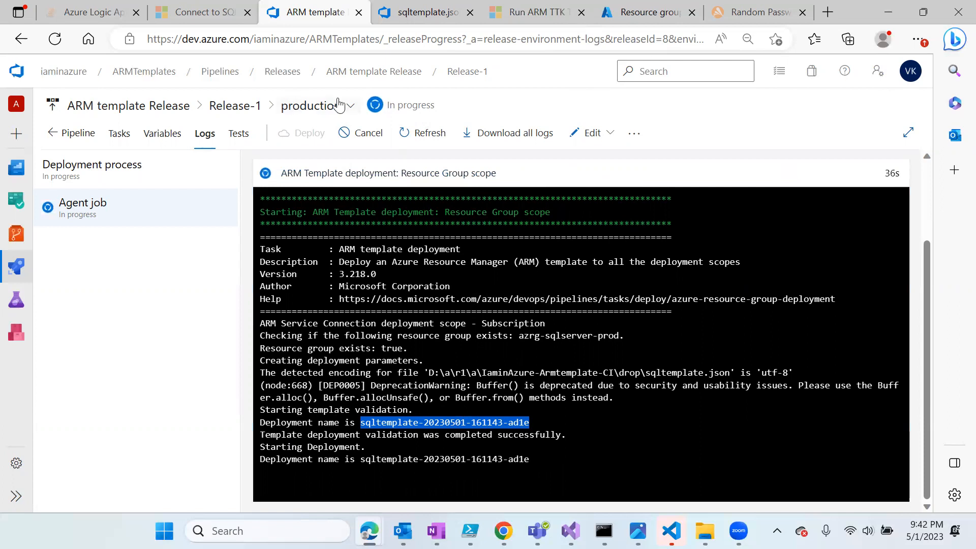
click(603, 12)
click(105, 285)
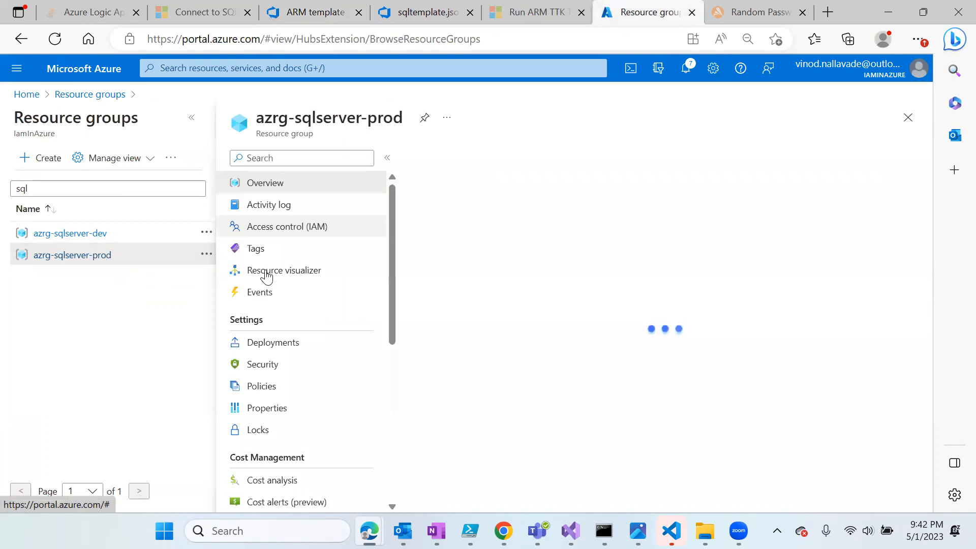
click(283, 343)
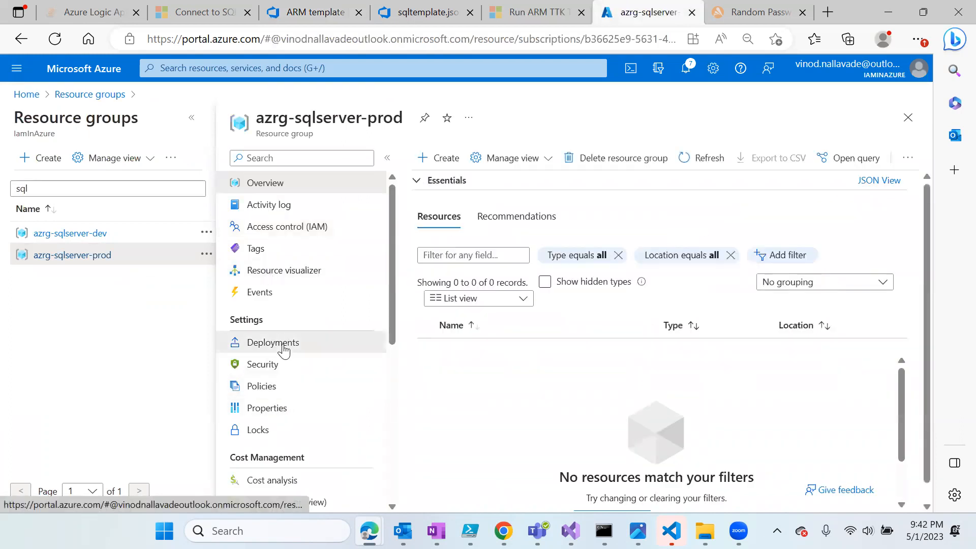
click(505, 189)
key(ctrl+v)
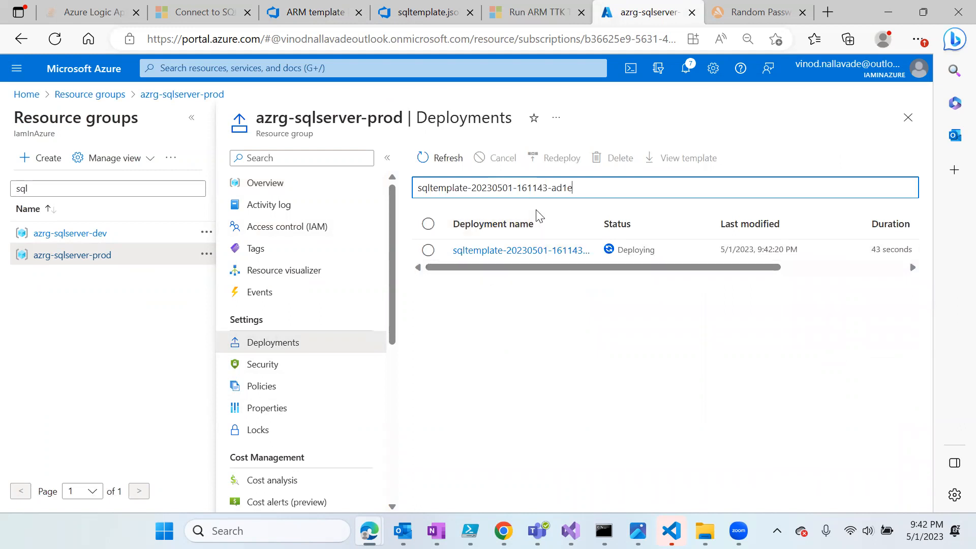
click(558, 252)
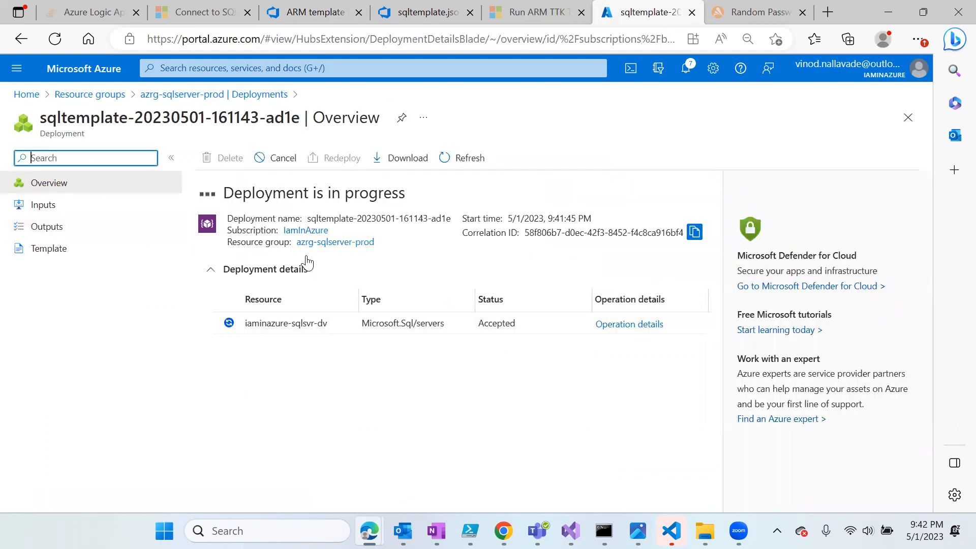
- Review the deployment's inputs, outputs, template JSON and hidden password value
click(42, 209)
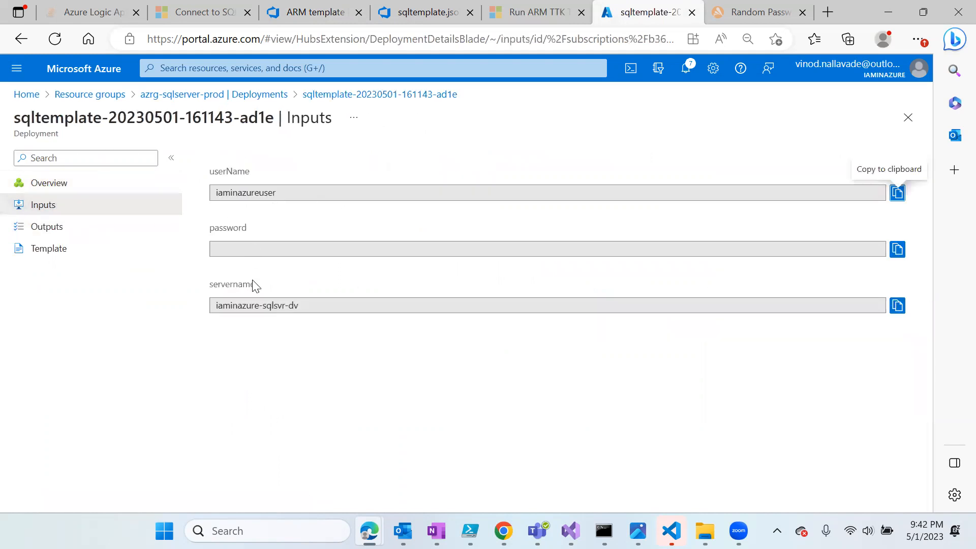
click(48, 227)
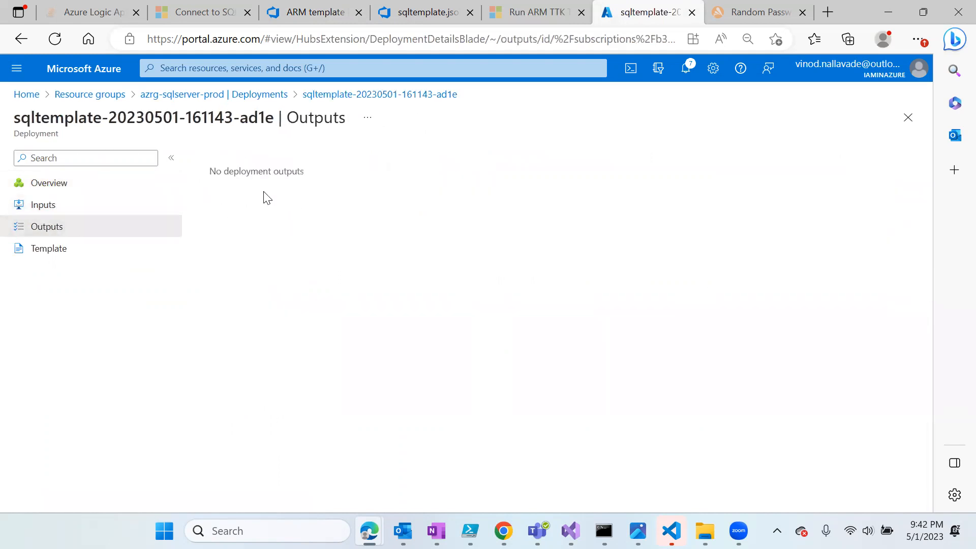
click(58, 259)
scroll(523, 368, down, 10)
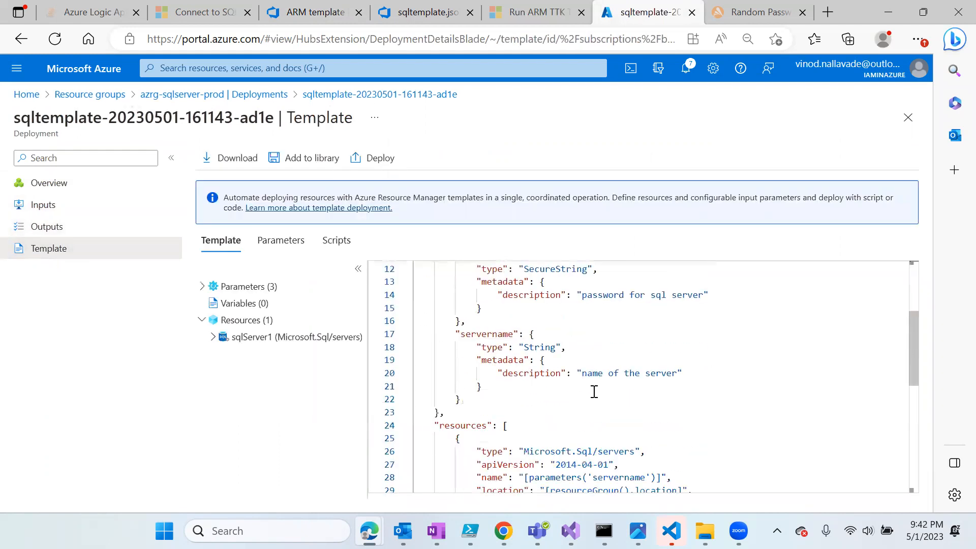
scroll(593, 392, up, 5)
click(44, 205)
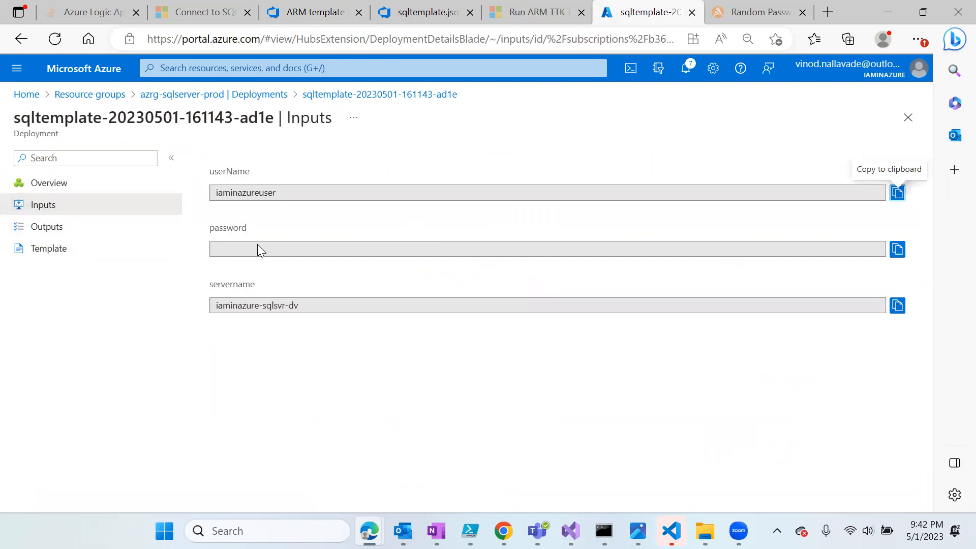
click(379, 248)
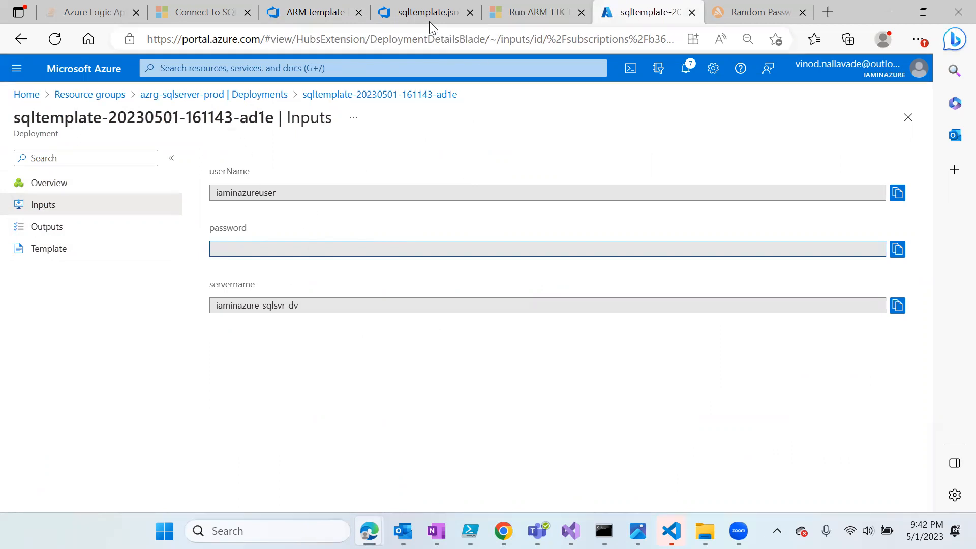
click(406, 12)
click(321, 14)
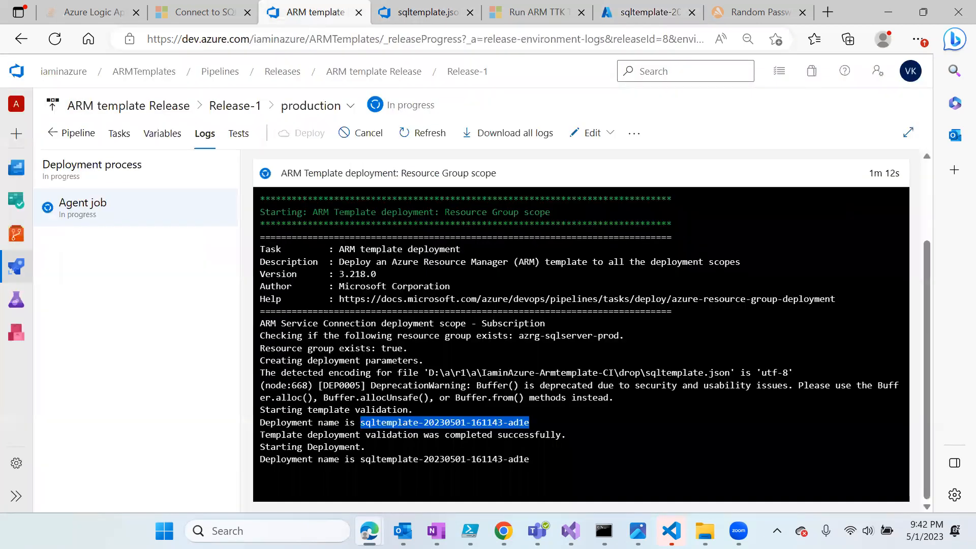
- Refresh the deployment overview to confirm iaminazure-sqlsvr-dv and AllowAllWindowsAzureIps were created
click(647, 12)
click(56, 184)
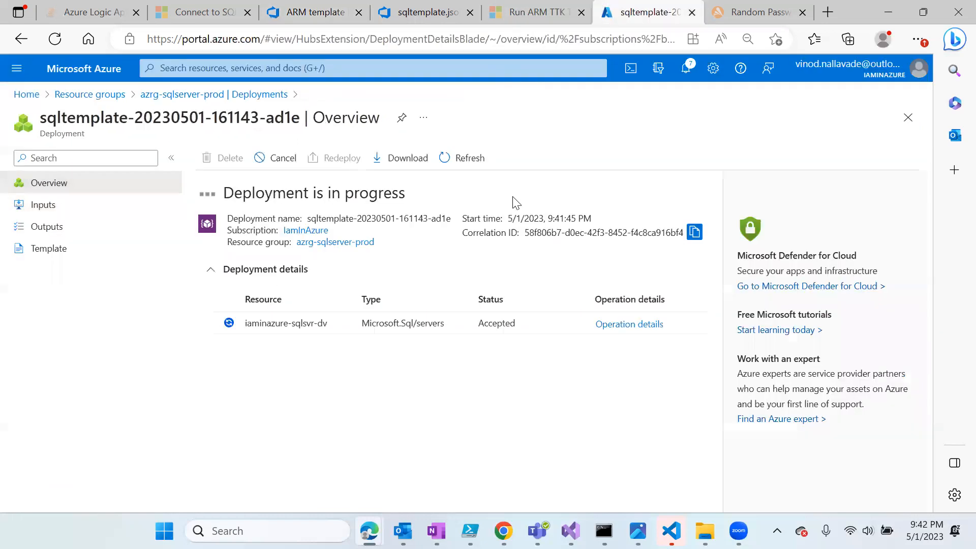
click(463, 164)
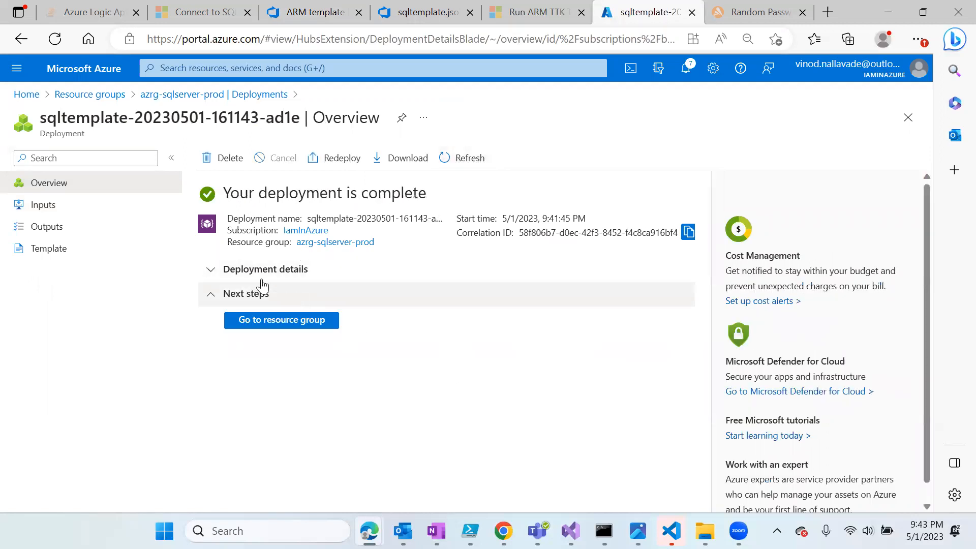
click(212, 277)
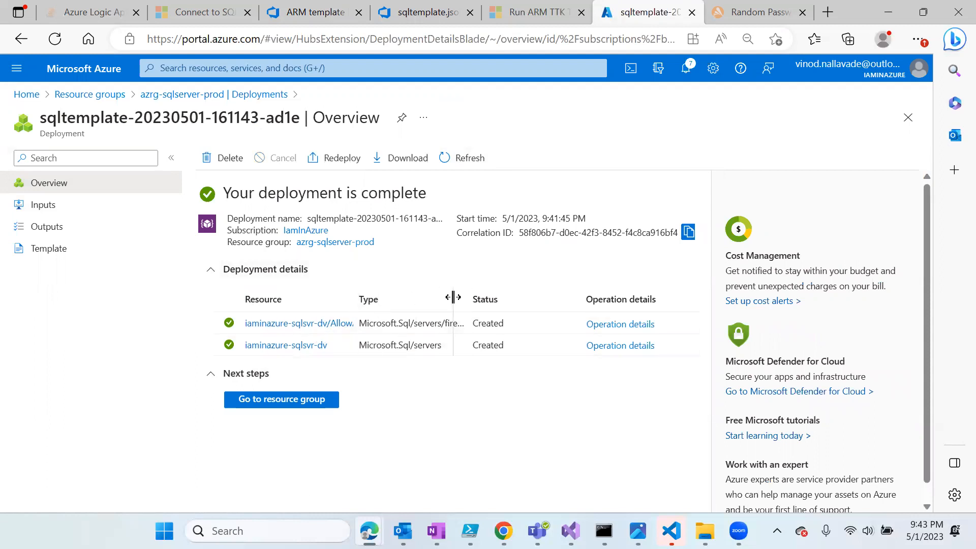
double_click(357, 295)
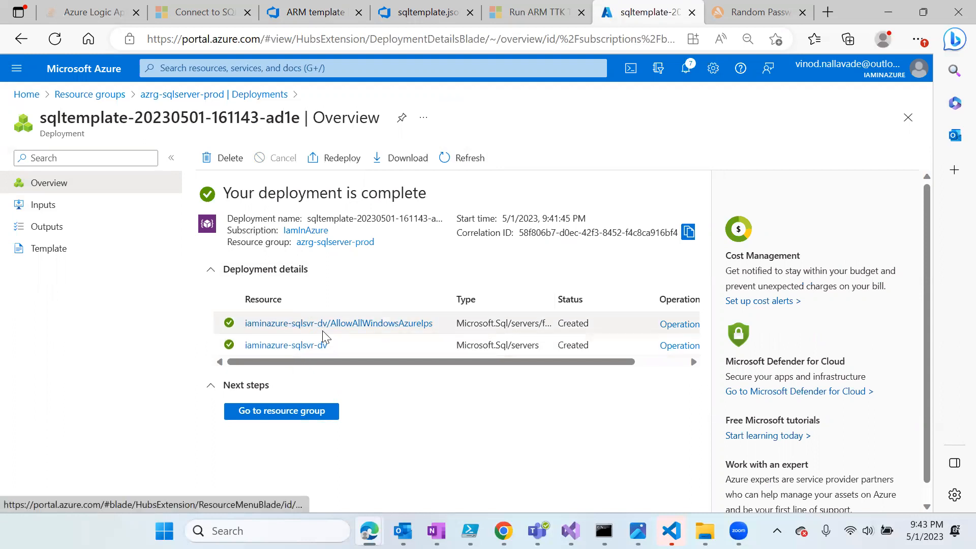
click(312, 12)
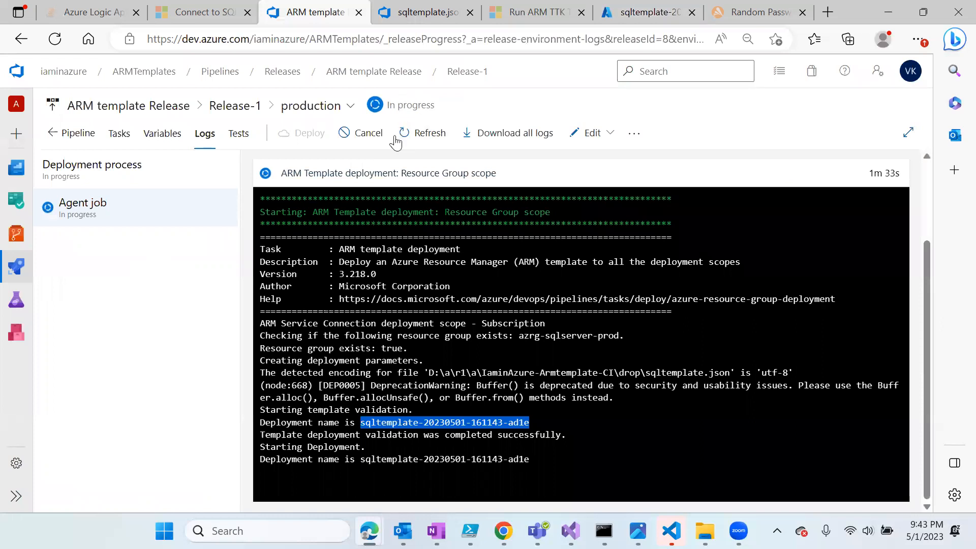
- Refresh the release log and Release-1 view to confirm production succeeded
click(428, 133)
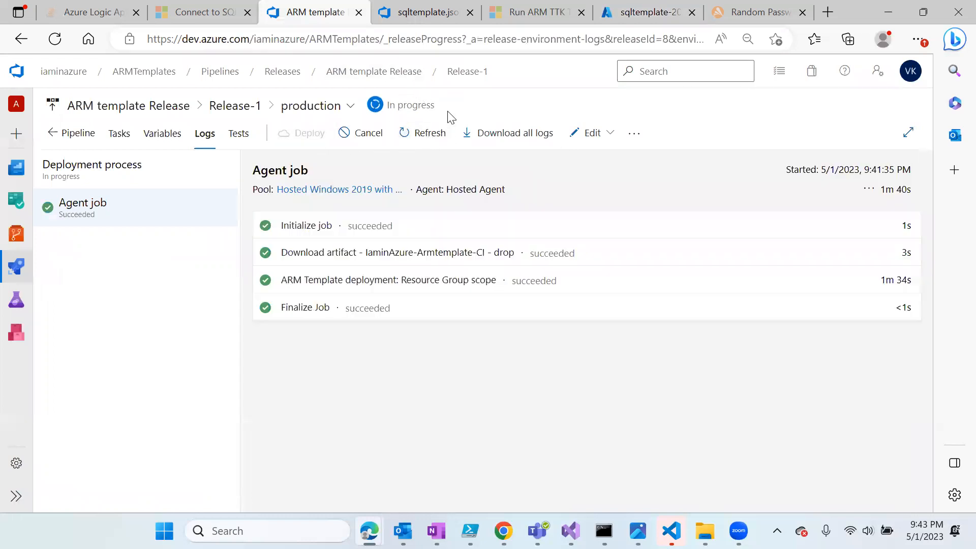
click(466, 72)
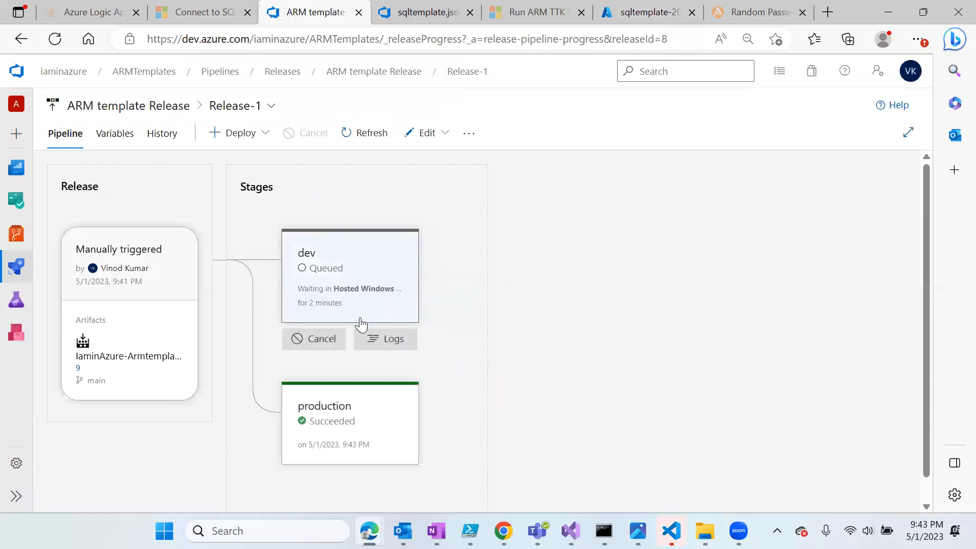
click(370, 133)
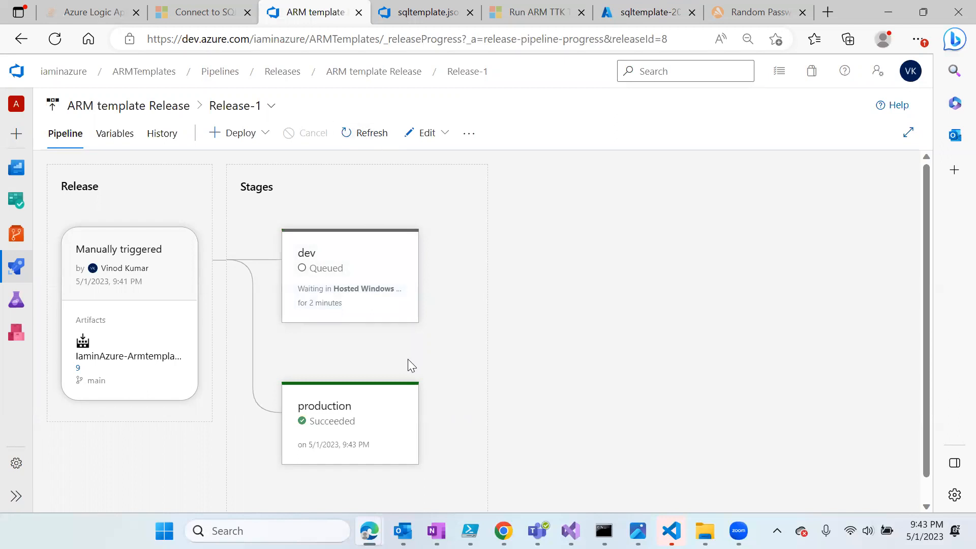
- Watch the dev stage's deployment log, then return to the portal's Resource groups list
click(386, 339)
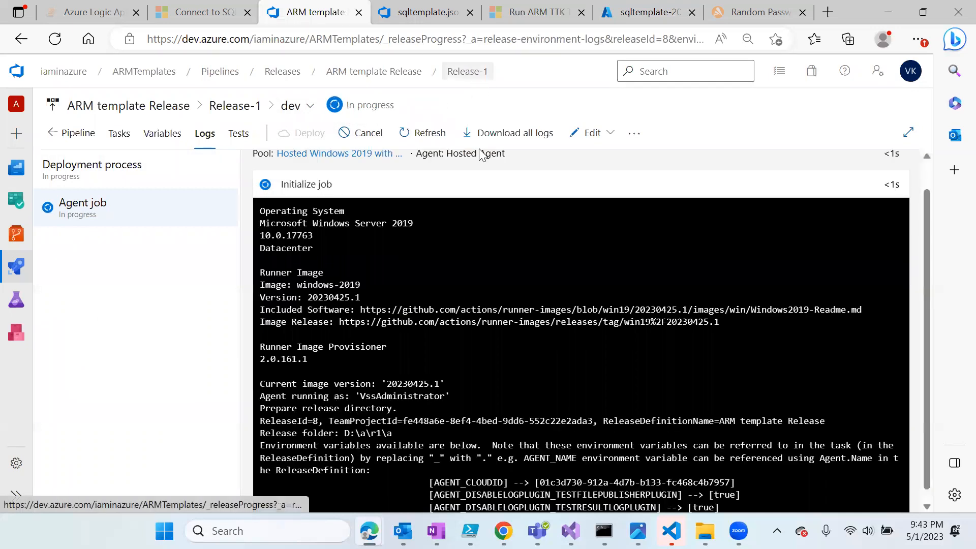
scroll(400, 385, down, 1)
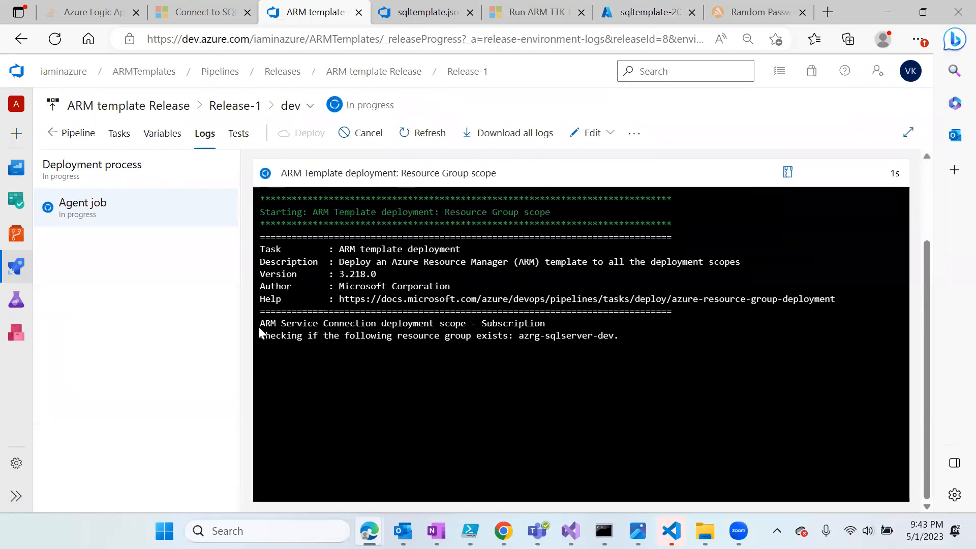
scroll(360, 299, up, 3)
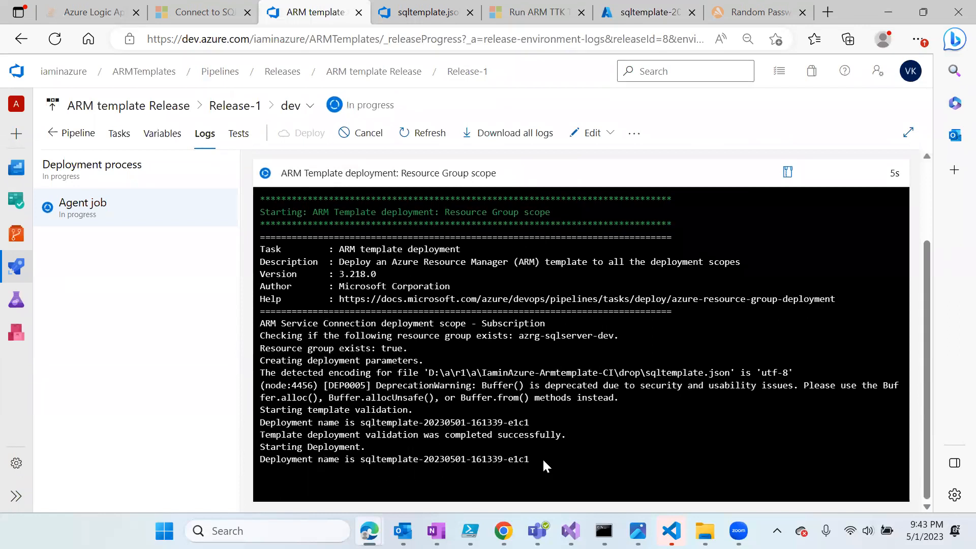
click(649, 12)
click(99, 100)
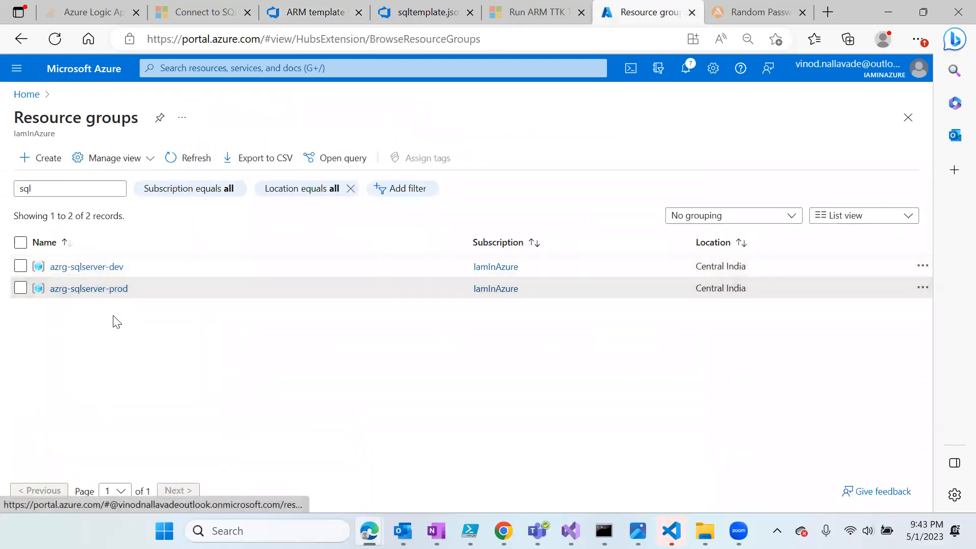
- Open azrg-sqlserver-prod and highlight its SQL server iaminazure-sqlsvr-dv
click(110, 290)
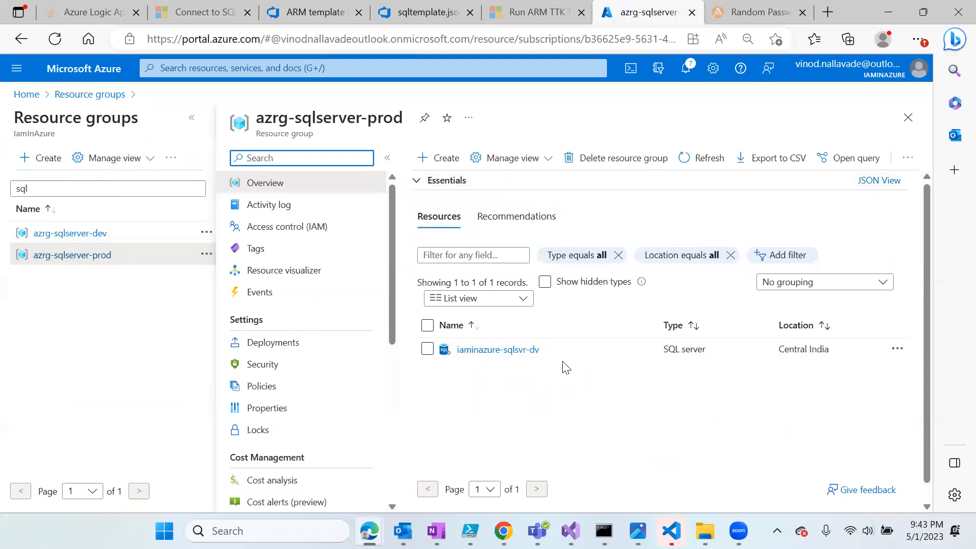
drag(552, 352, 460, 362)
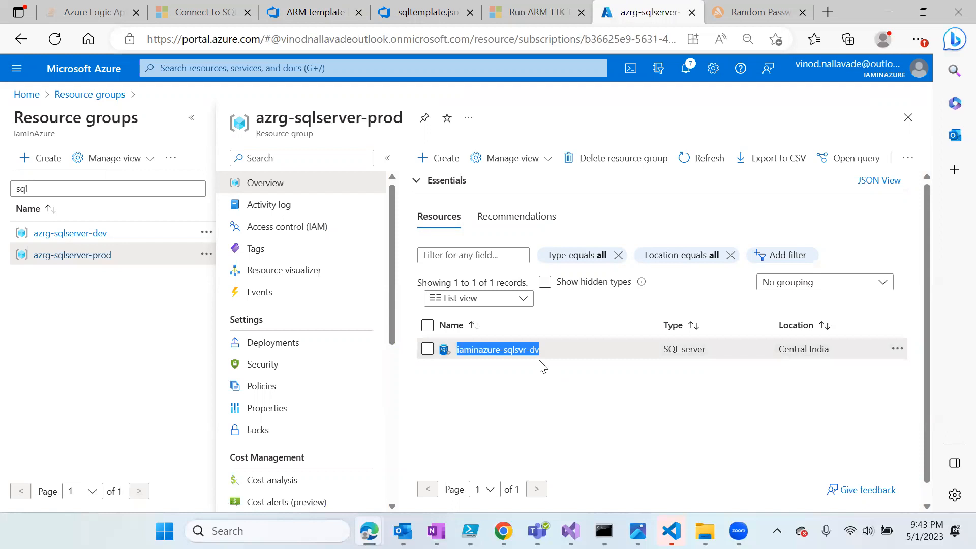
click(553, 397)
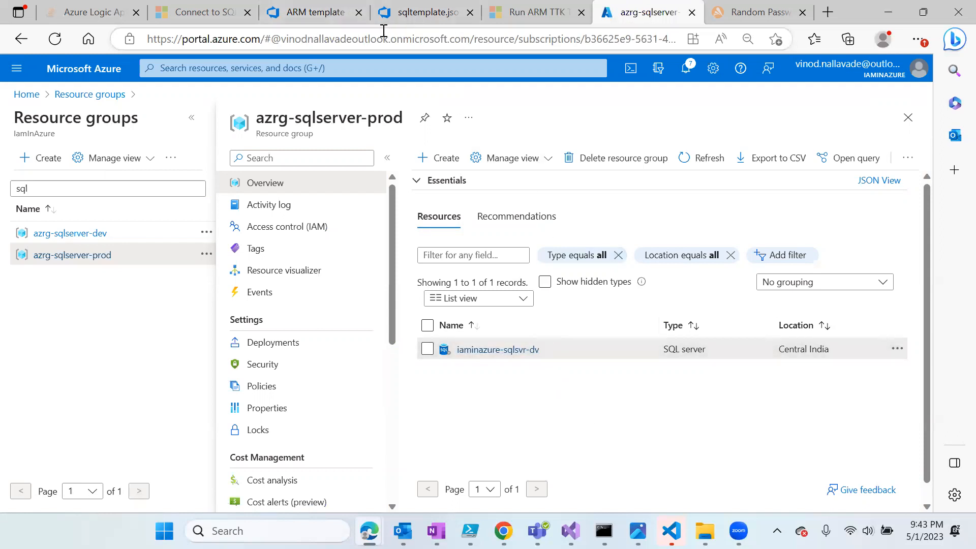
click(315, 11)
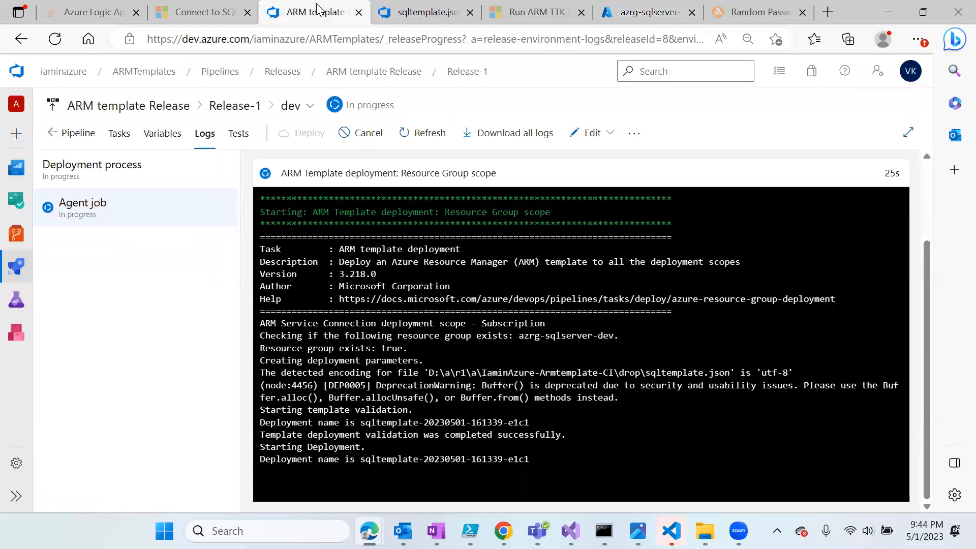
- Open the ARM template Release for editing and inspect the production ARM deployment task
click(394, 72)
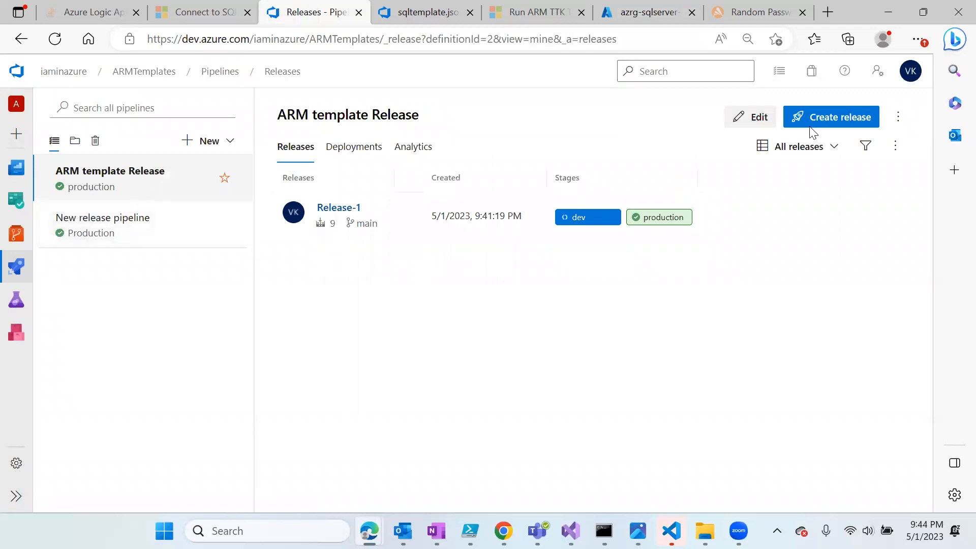
click(751, 120)
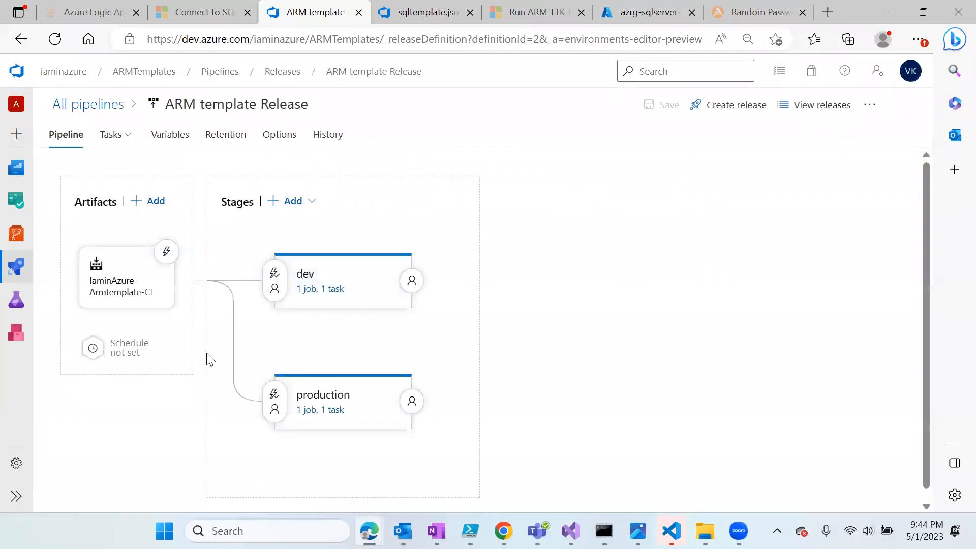
click(322, 411)
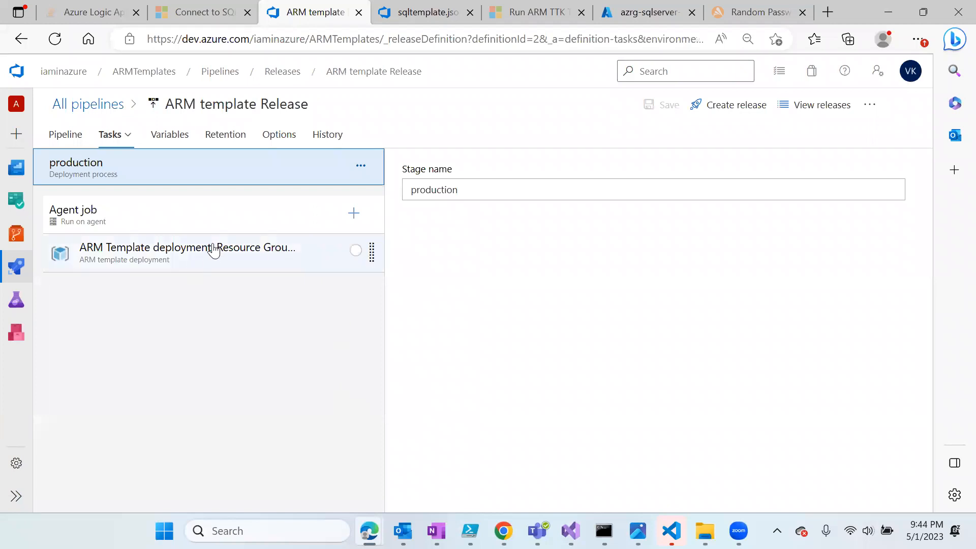
click(212, 248)
scroll(546, 320, down, 10)
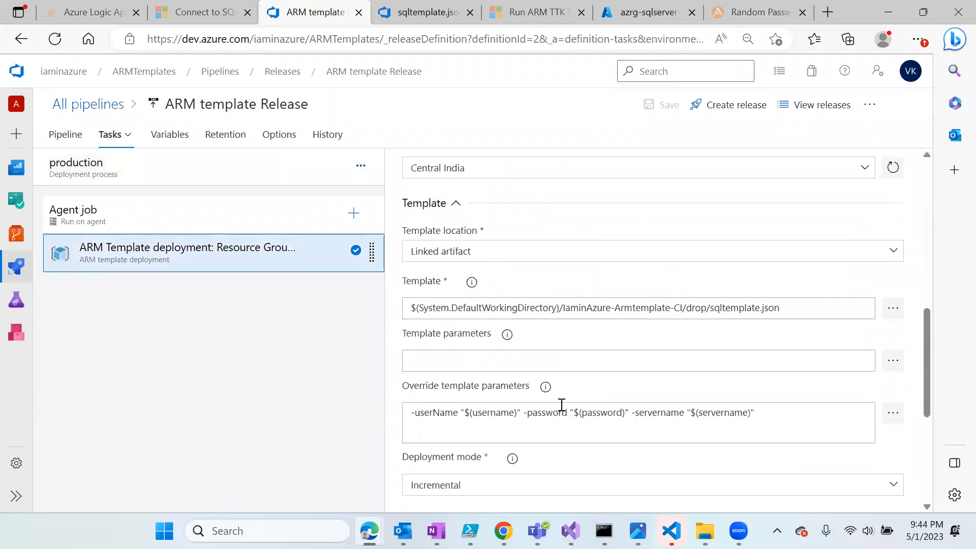
scroll(561, 406, down, 2)
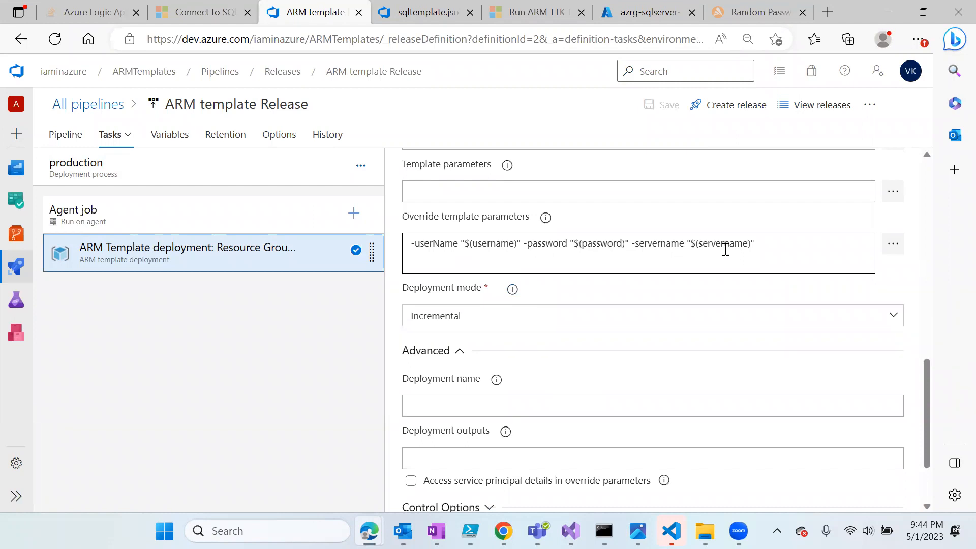
click(115, 134)
- Change the production servername variable to iaminazure-sqlsvr-prod and save the release
click(173, 138)
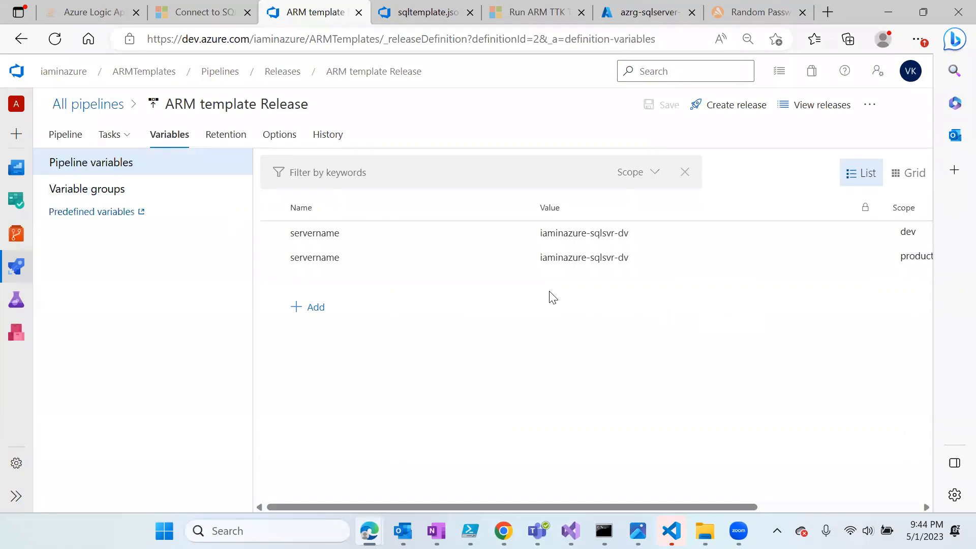
click(616, 262)
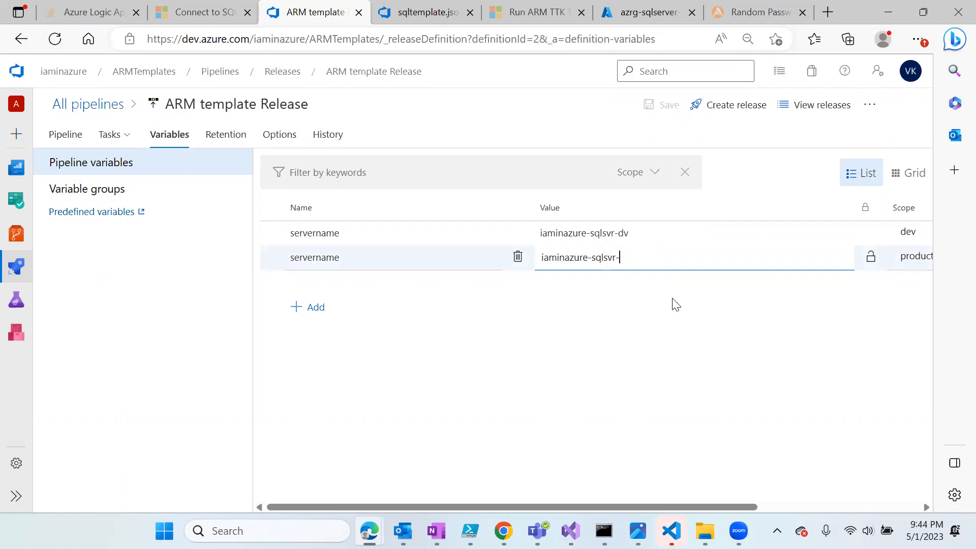
text(prod)
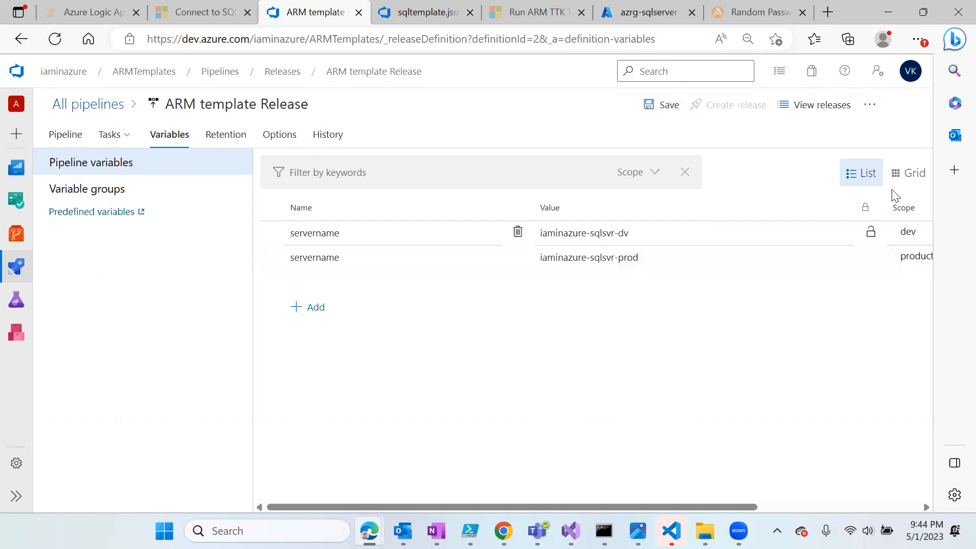
click(661, 105)
click(524, 340)
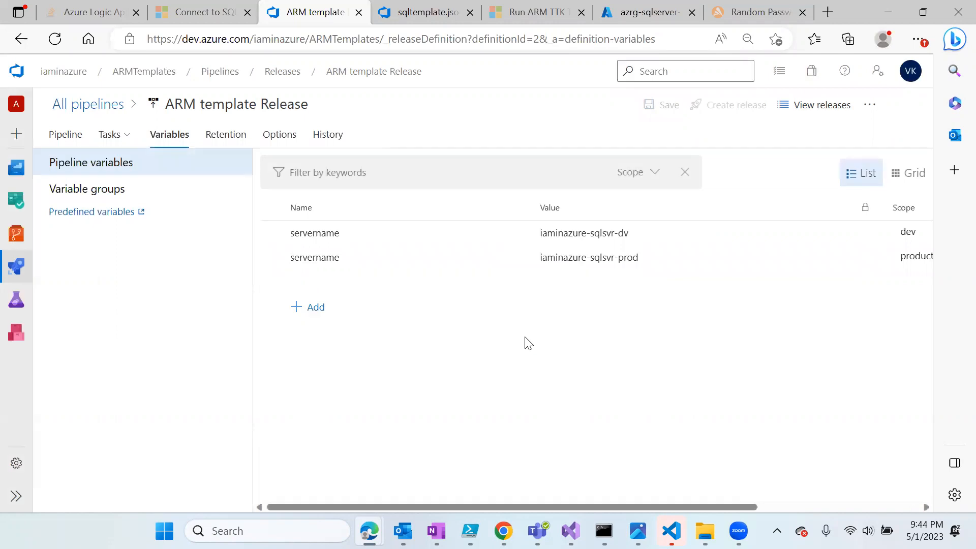
click(649, 13)
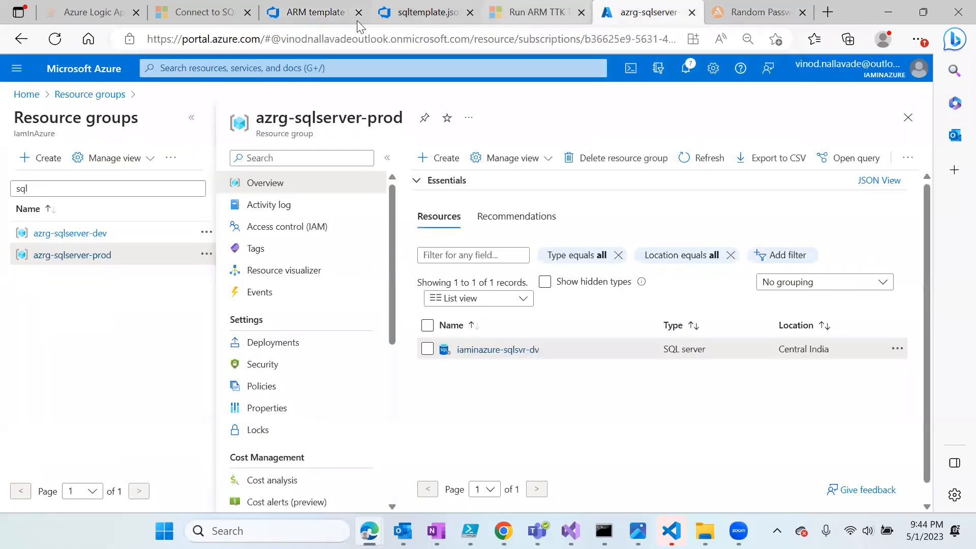
- Browse to the Pipelines list and open the ARMTemplates-Build pipeline's runs
click(326, 14)
mouse_move(16, 266)
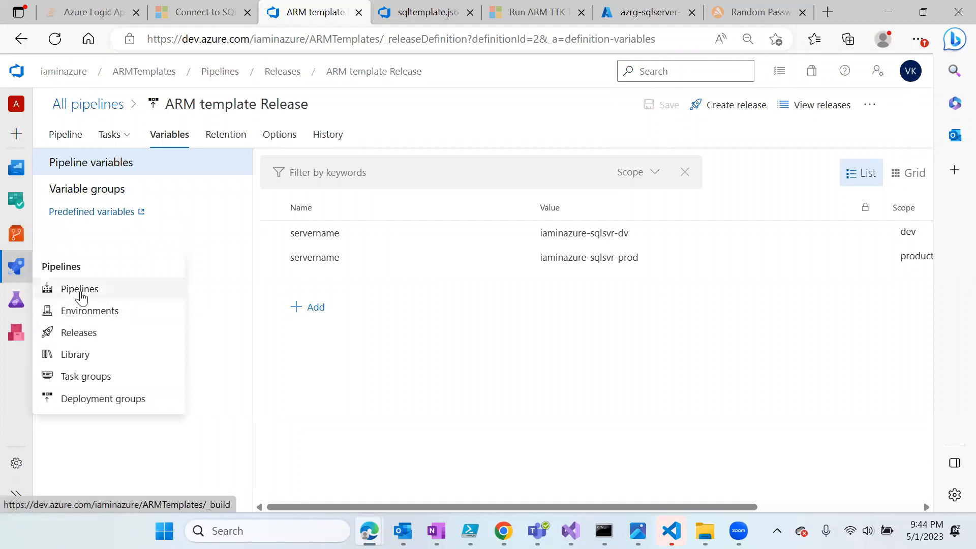
click(81, 297)
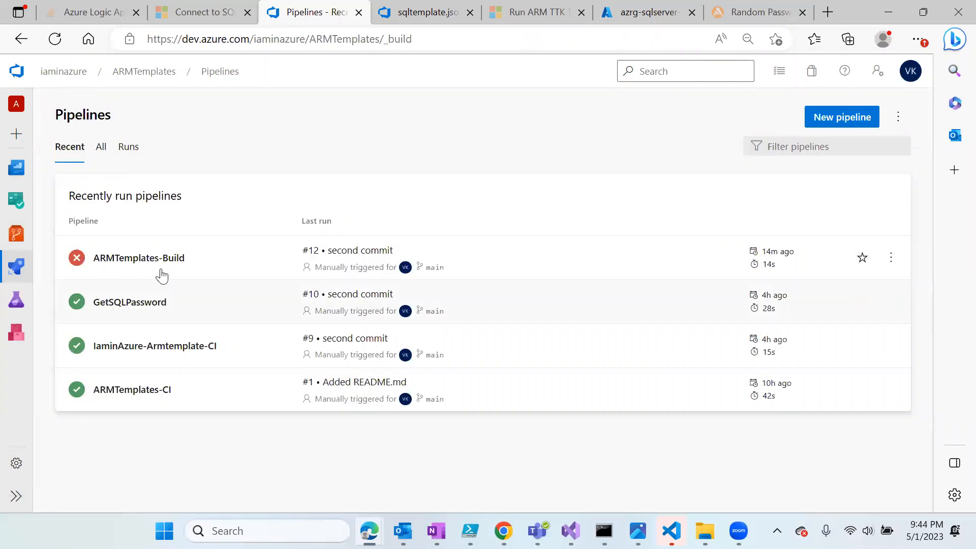
click(168, 264)
- Read Release-1's dev log showing the server name already exists, then select iaminazure-sqlsvr-dv in the portal
mouse_move(16, 236)
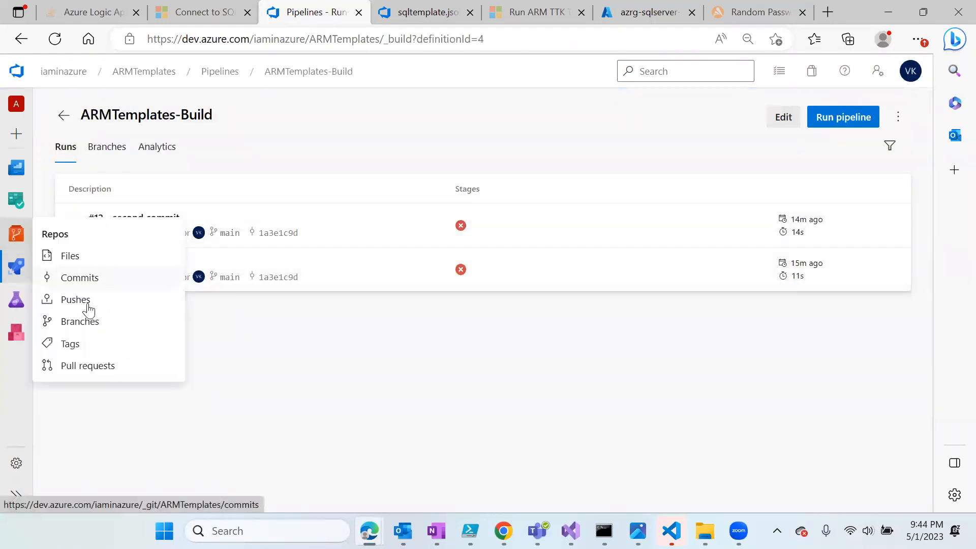
mouse_move(14, 267)
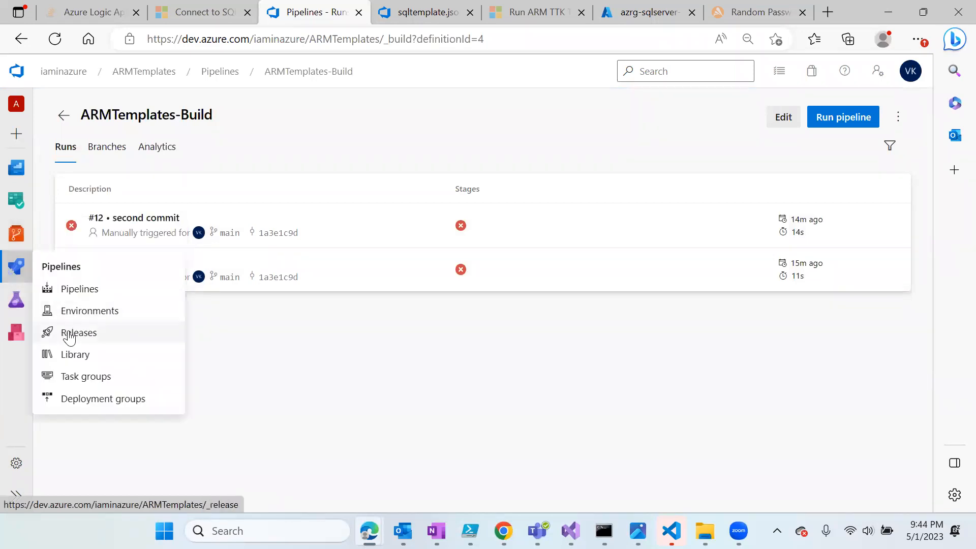
click(116, 331)
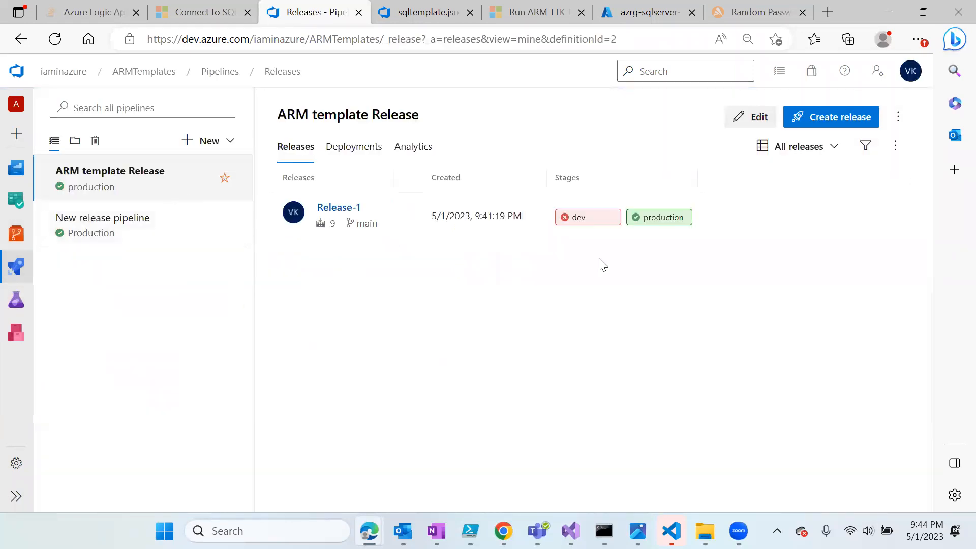
click(345, 211)
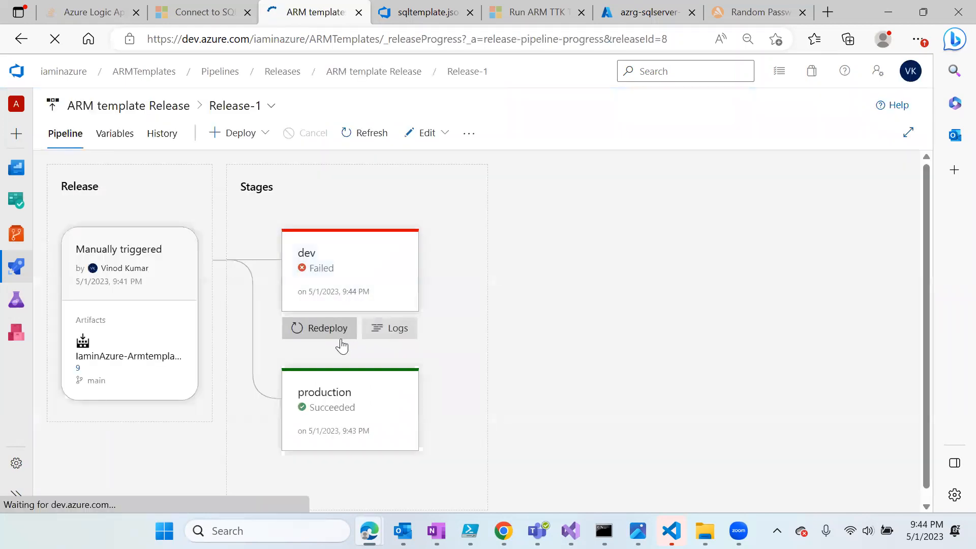
click(384, 341)
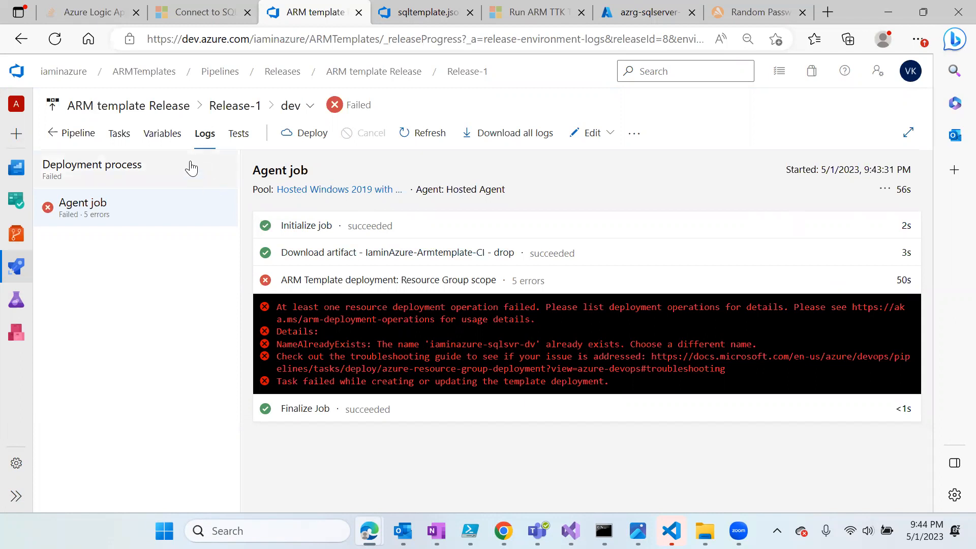
click(51, 135)
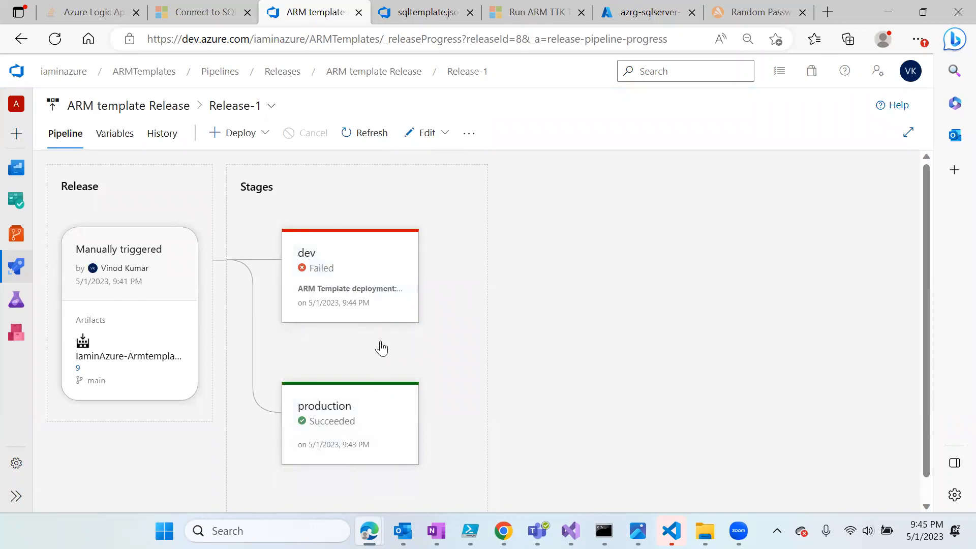
click(635, 12)
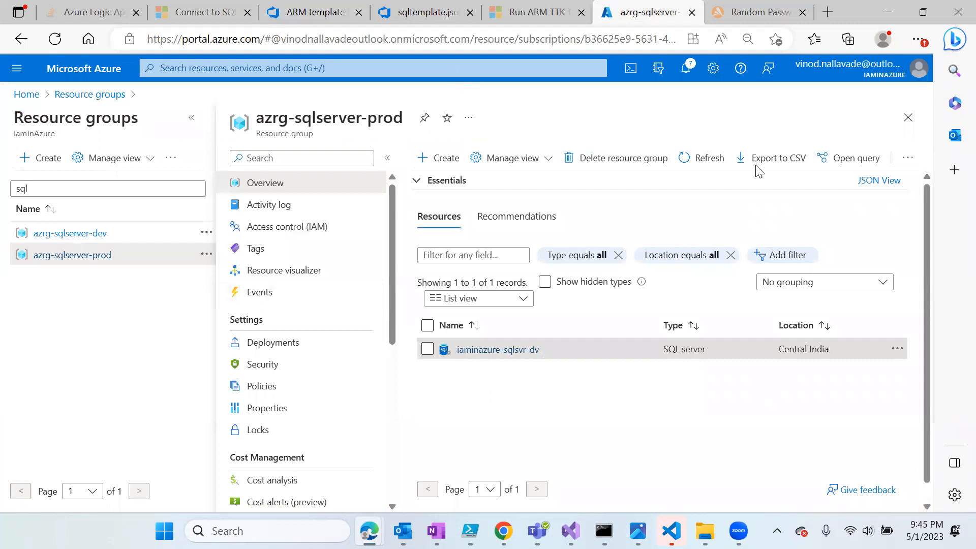
click(909, 157)
- Delete the iaminazure-sqlsvr-dv SQL server, typing the confirmation to proceed
click(871, 225)
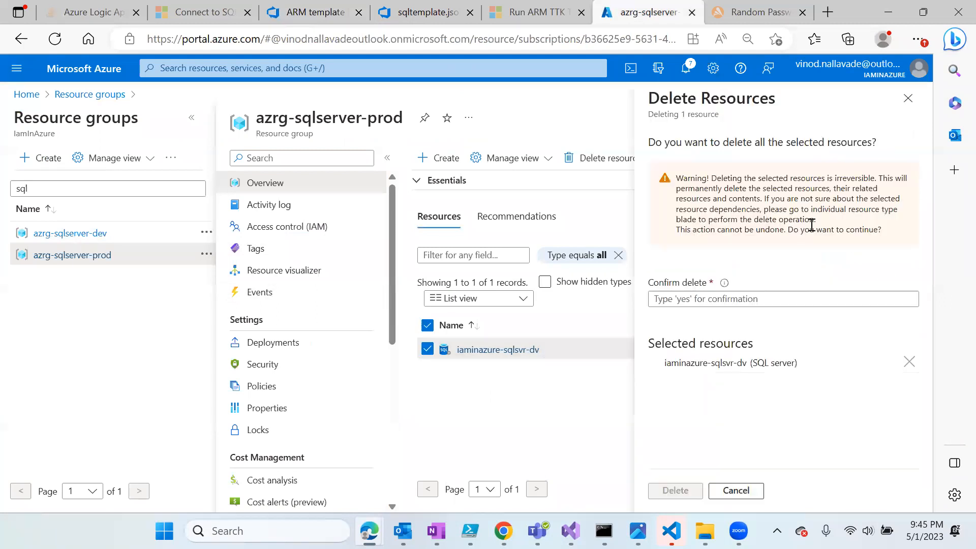
text(yes)
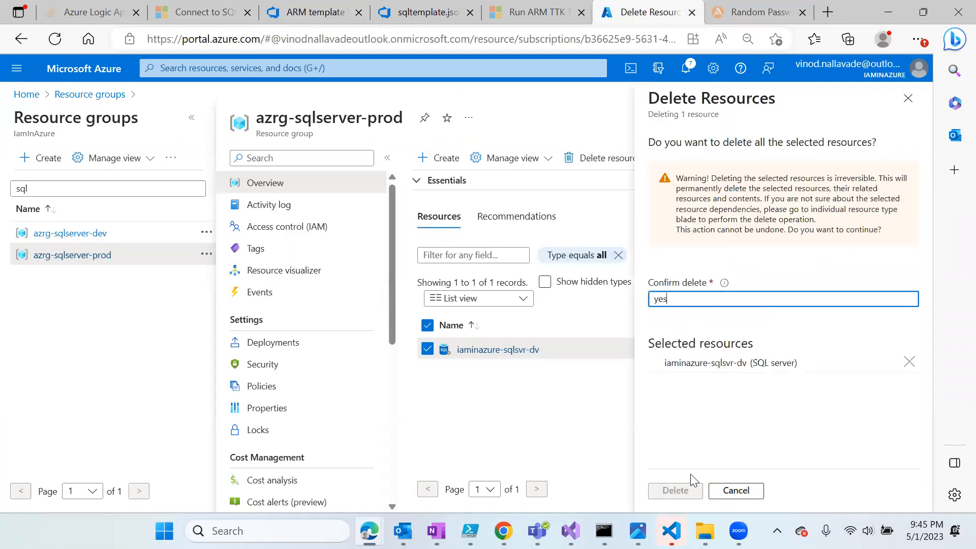
click(683, 490)
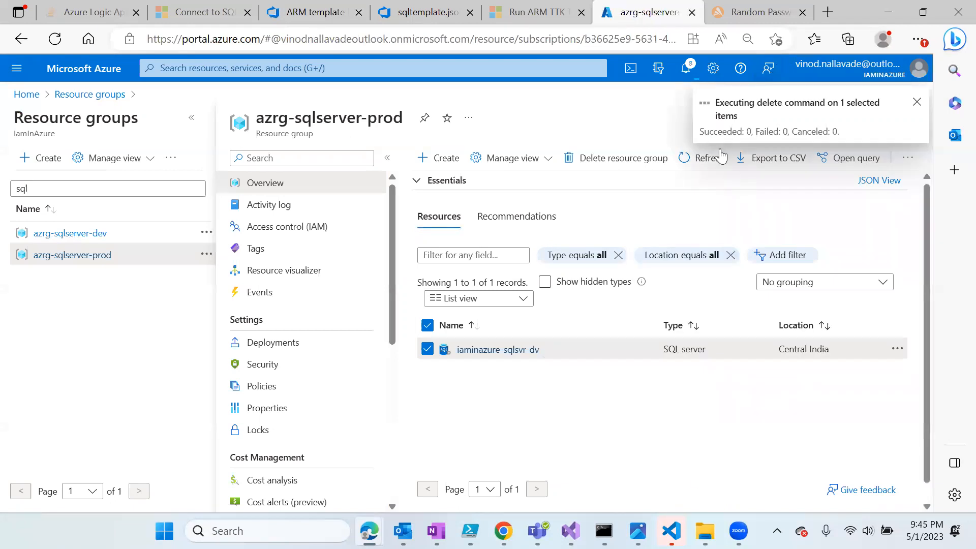
click(321, 12)
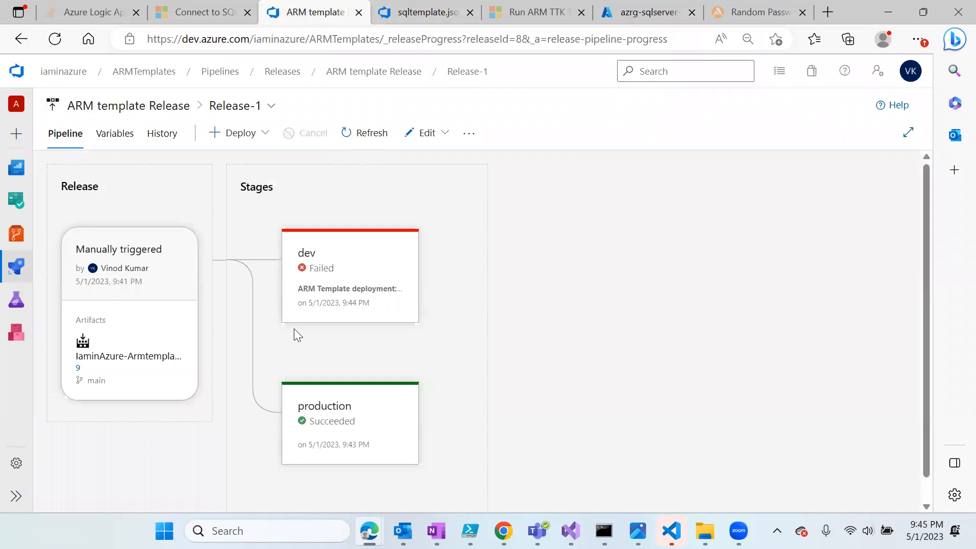
- Use Deploy multiple to redeploy Release-1 to the dev and production stages
click(232, 133)
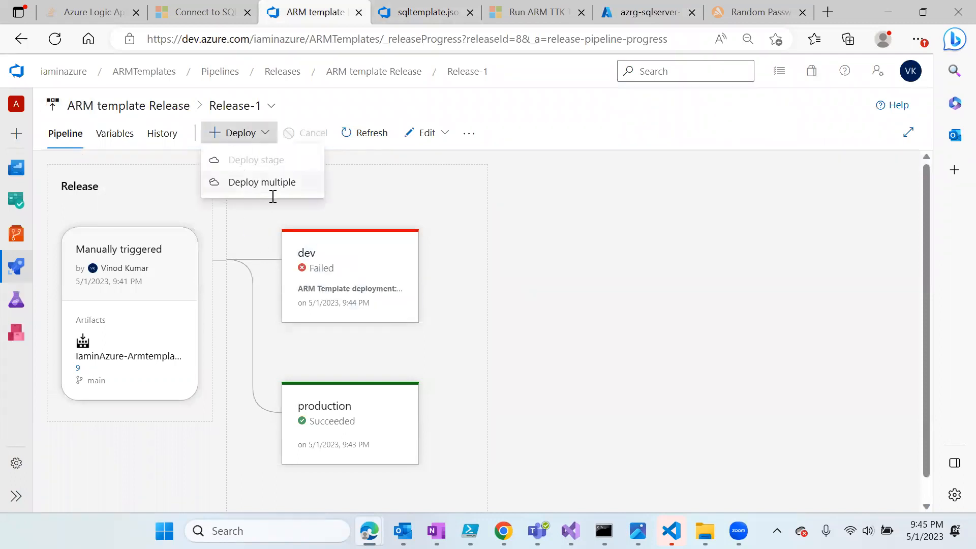
click(265, 182)
click(384, 284)
click(385, 311)
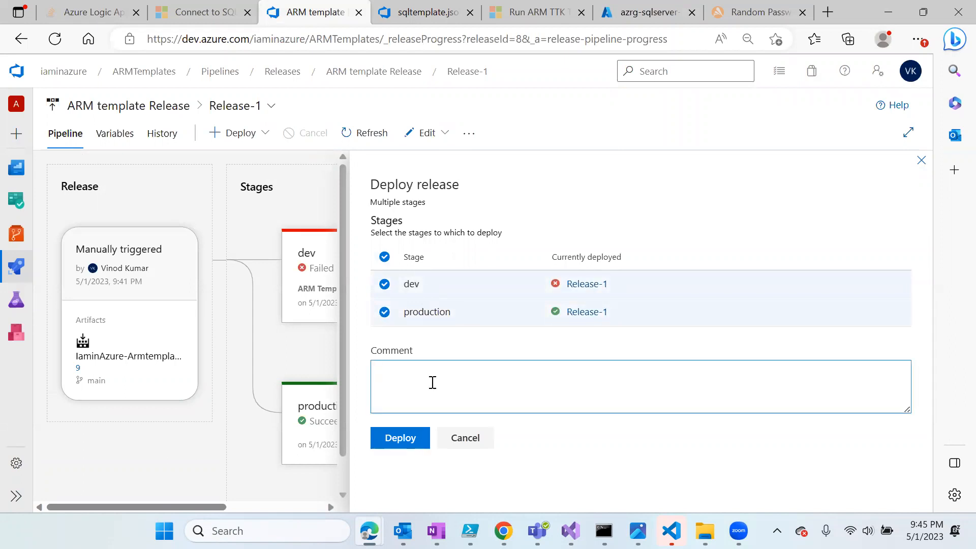
click(413, 438)
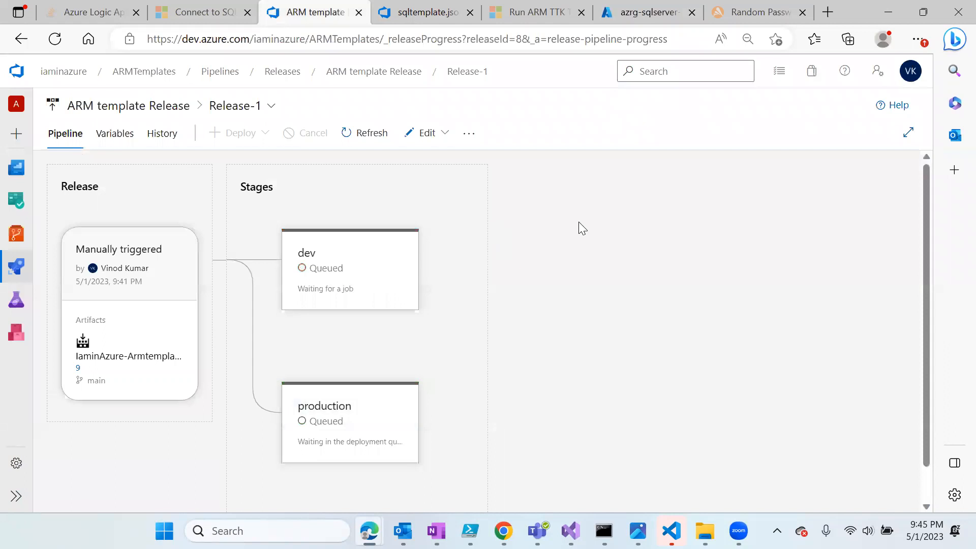
scroll(396, 358, down, 2)
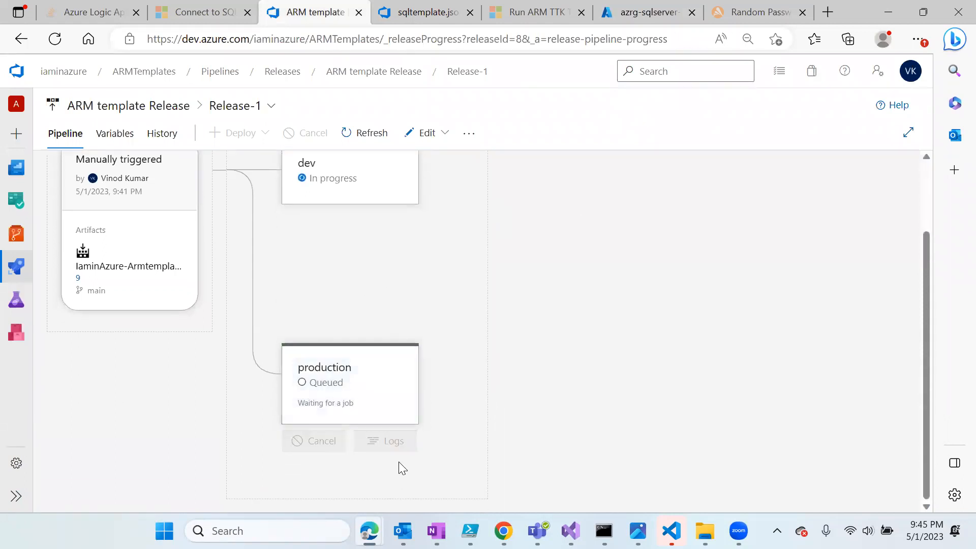
- Open the production stage's log and view its successful first deployment attempt
click(388, 442)
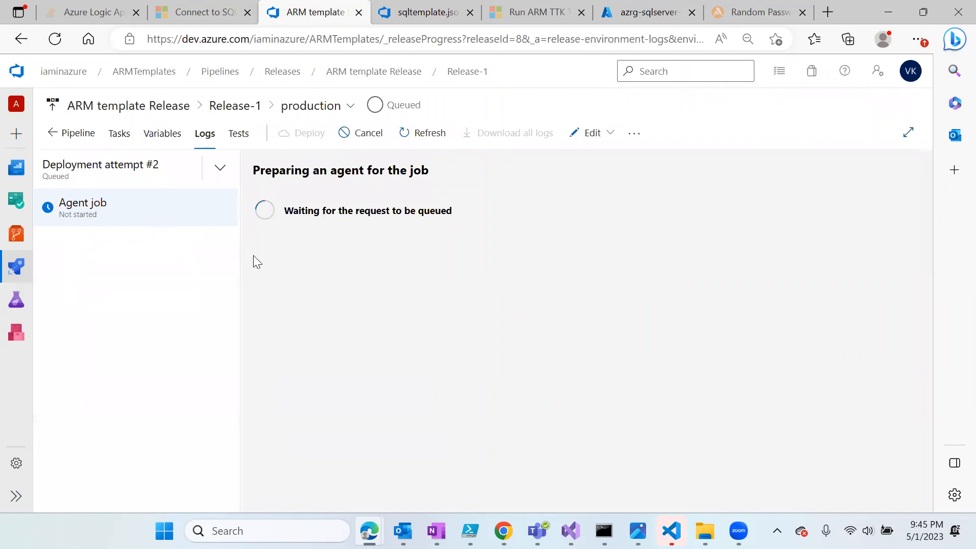
click(222, 173)
click(134, 249)
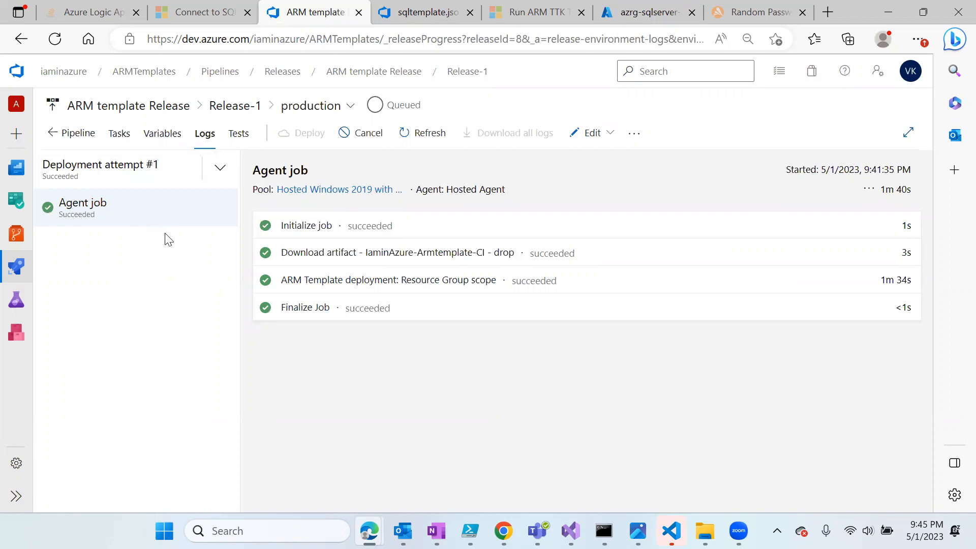
- On the dev stage log, review Attempt 1's NameAlreadyExists failure, then return to Attempt 2
click(330, 114)
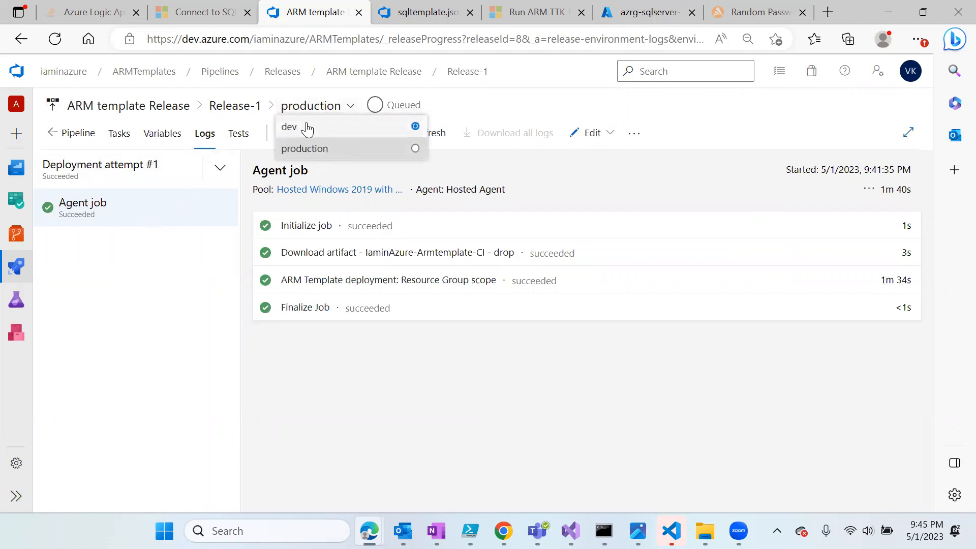
click(305, 126)
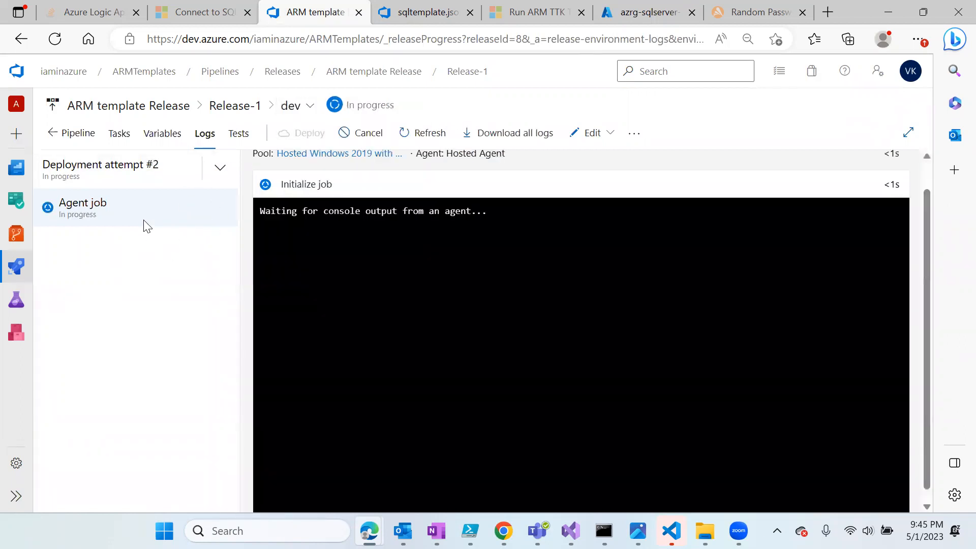
click(218, 168)
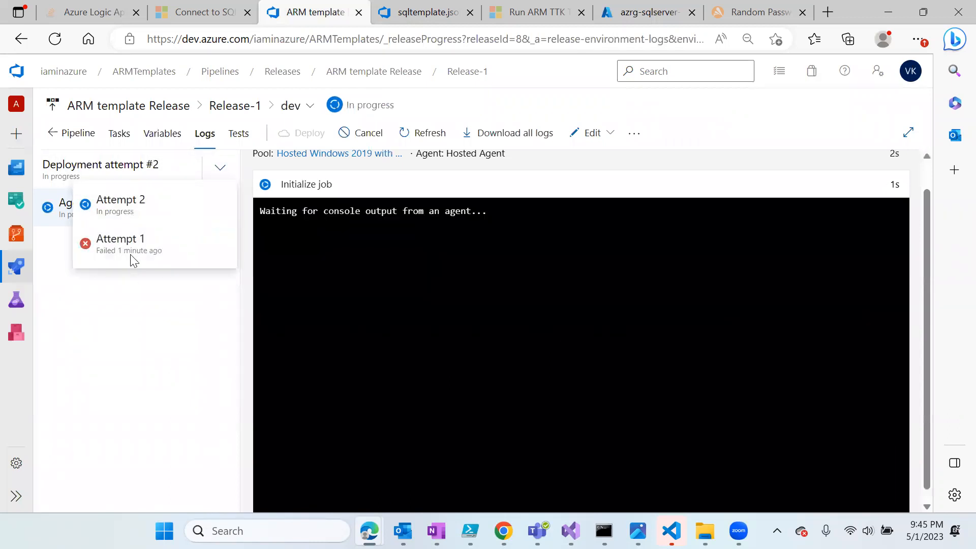
click(220, 167)
click(143, 241)
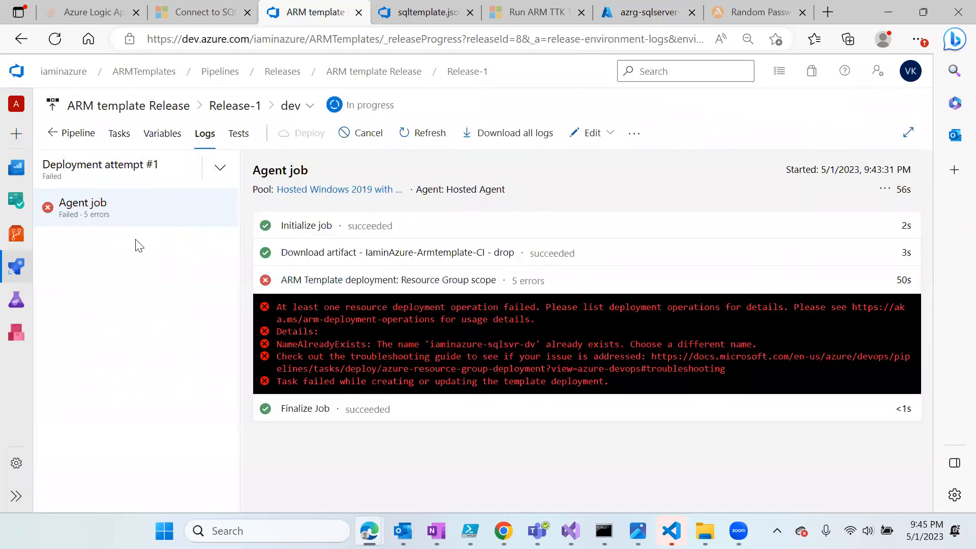
click(220, 168)
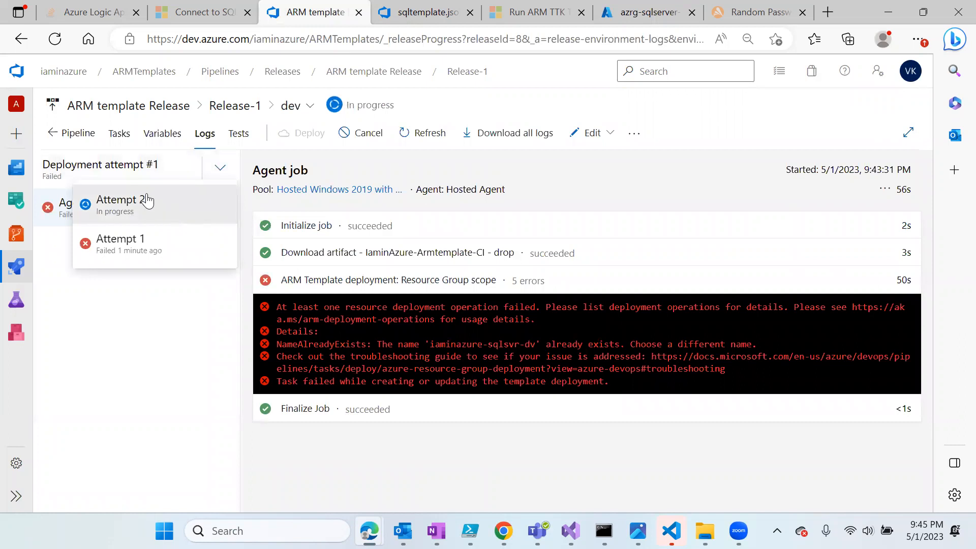
click(146, 201)
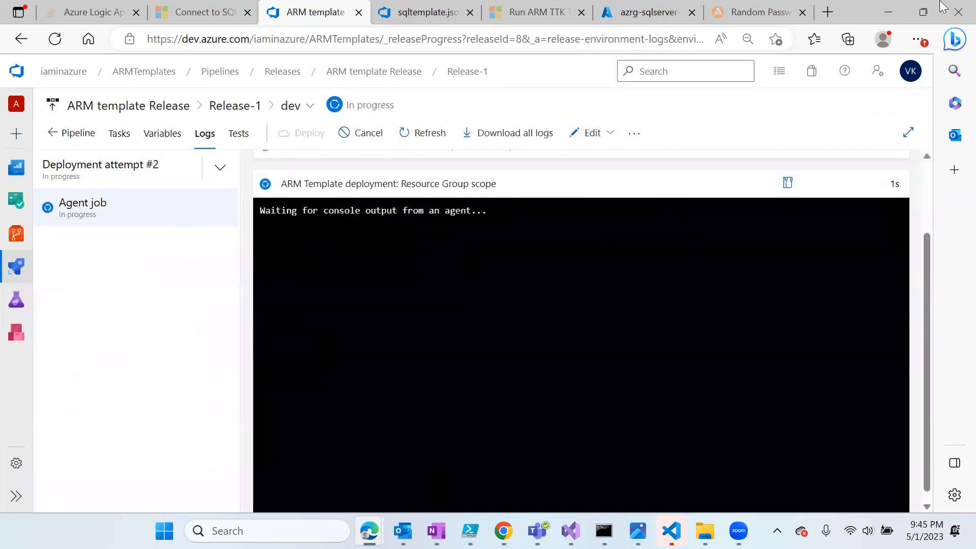
click(658, 20)
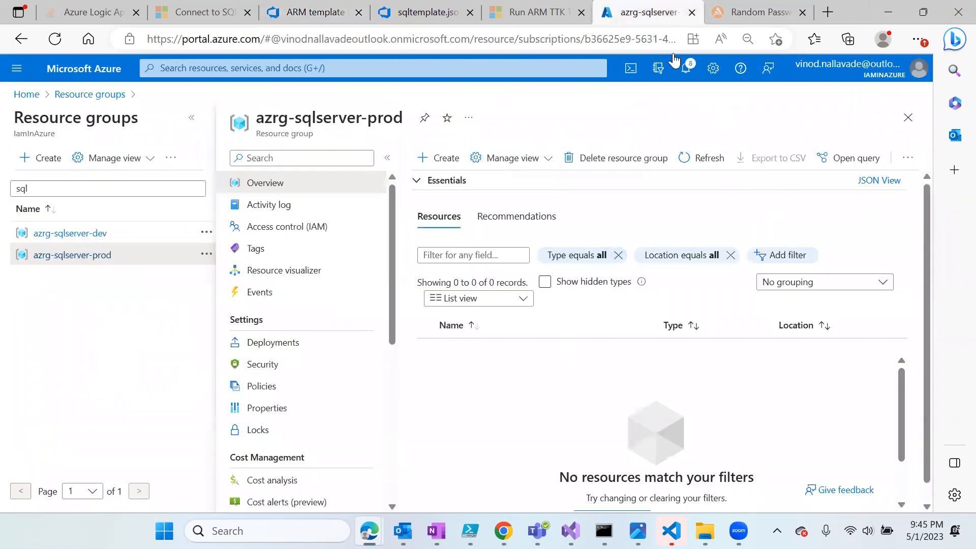
click(318, 12)
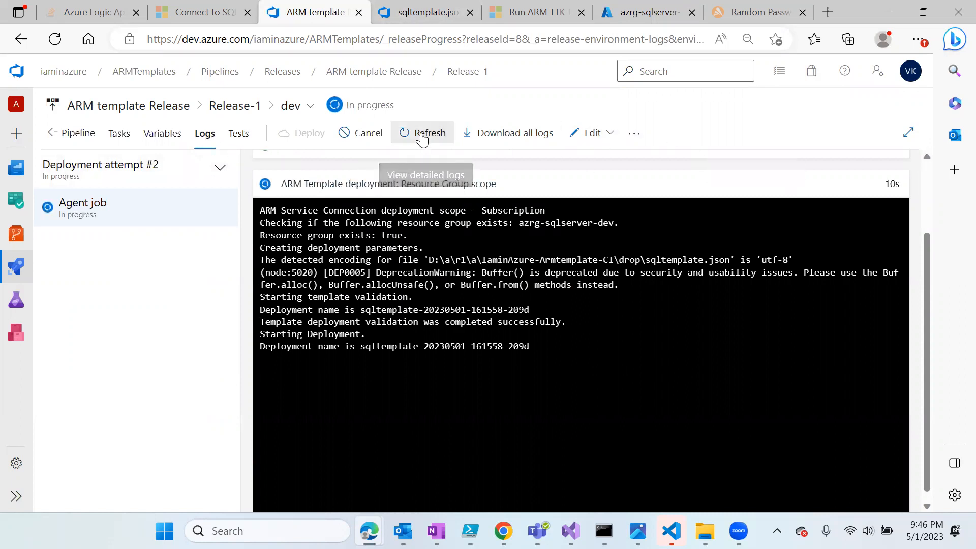
- Edit the ARM template Release and show the dev stage's ARM Template deployment task
click(397, 74)
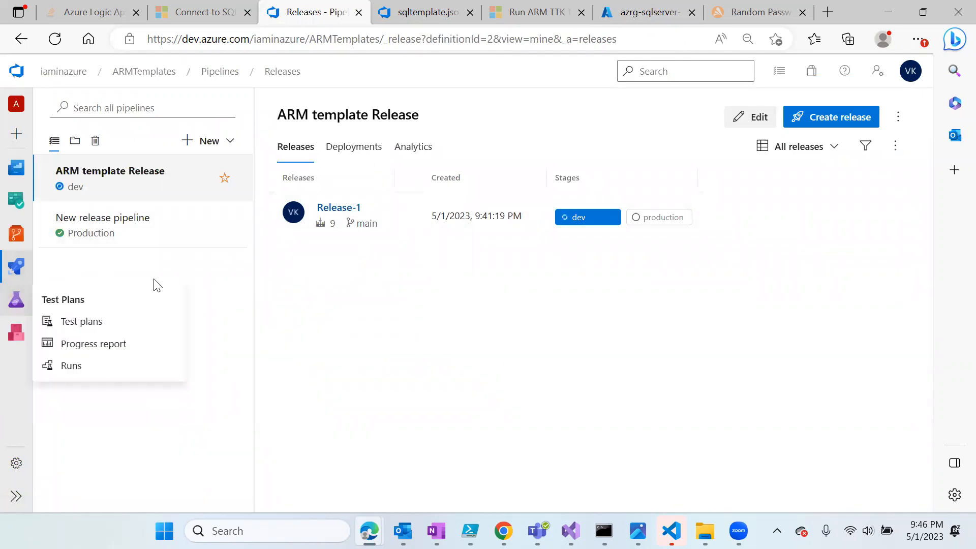
mouse_move(16, 273)
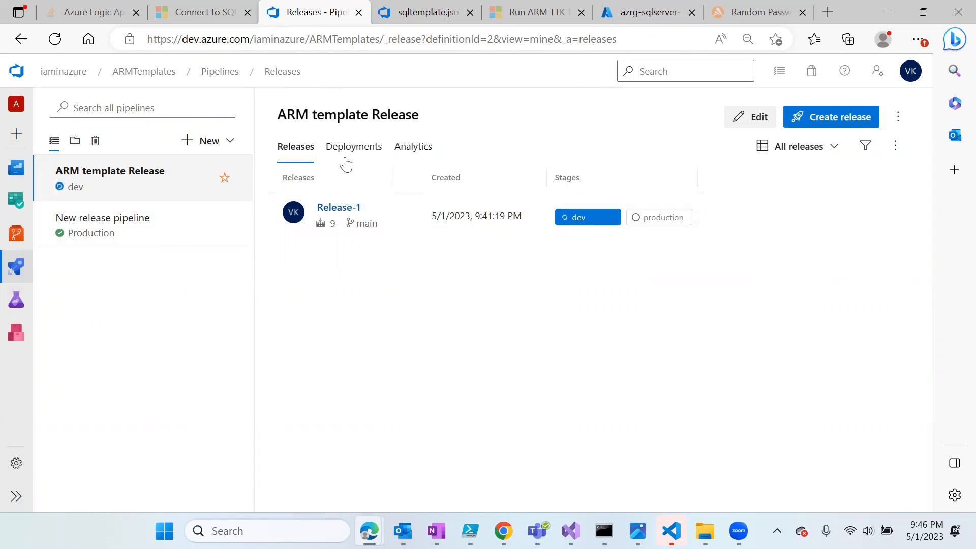
click(757, 119)
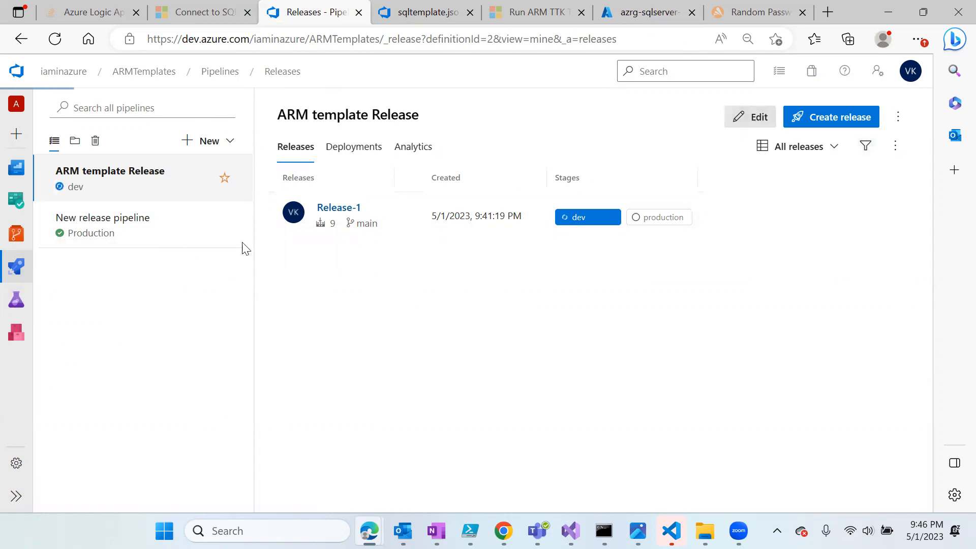
click(327, 291)
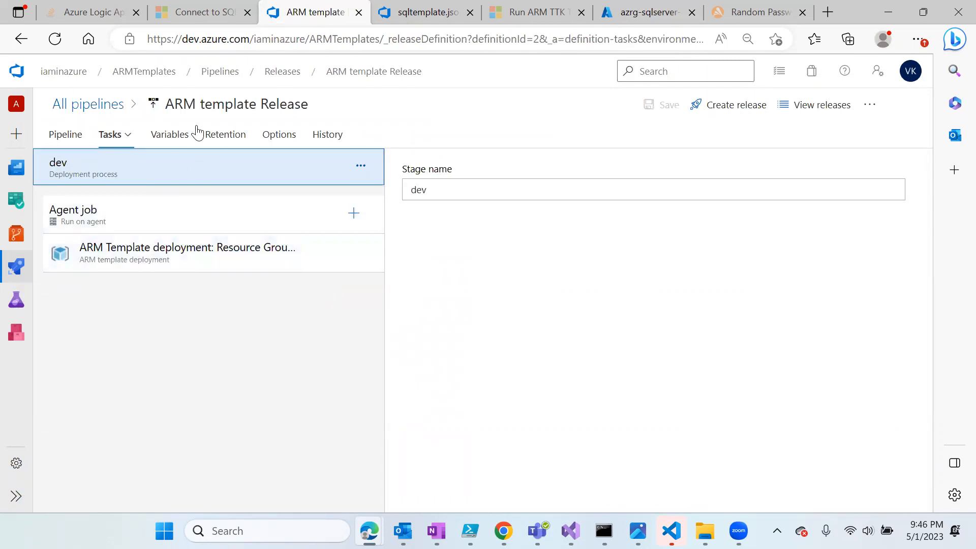
- Inspect the sqlcreds-dv variable group already linked to the release, then reopen its variable groups
click(172, 136)
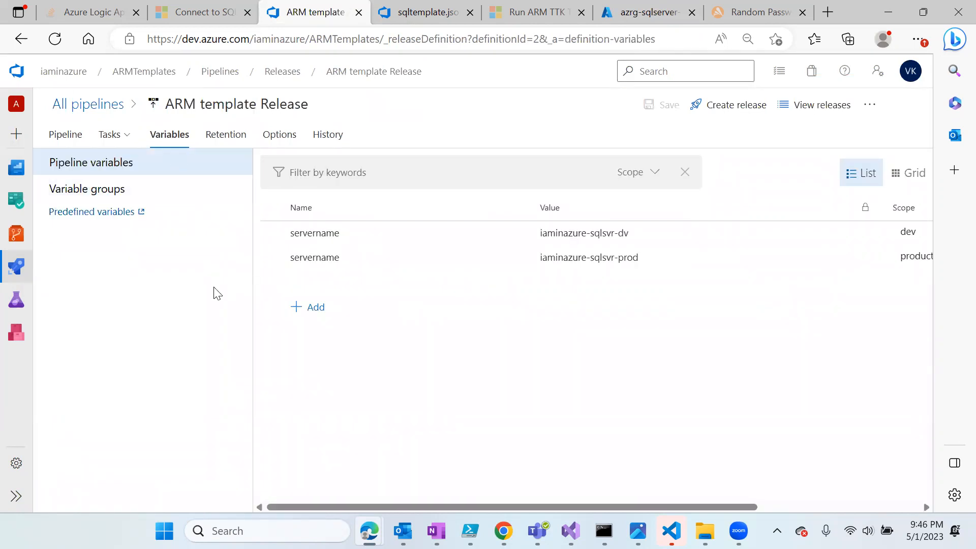
click(88, 193)
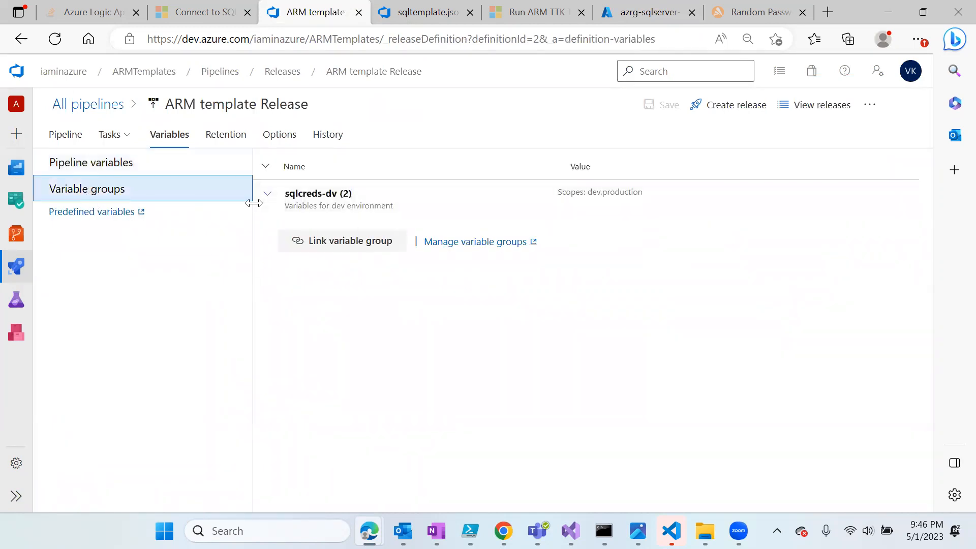
click(279, 202)
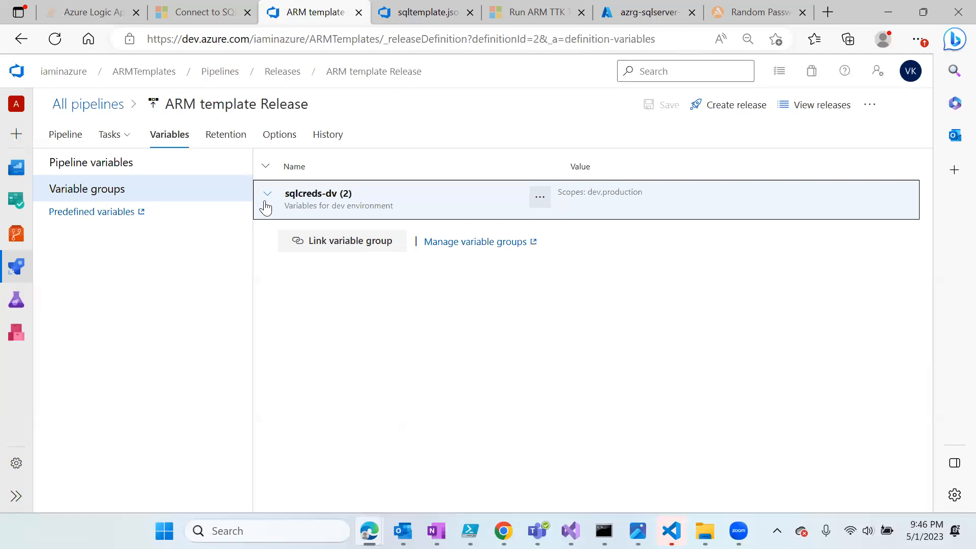
click(268, 197)
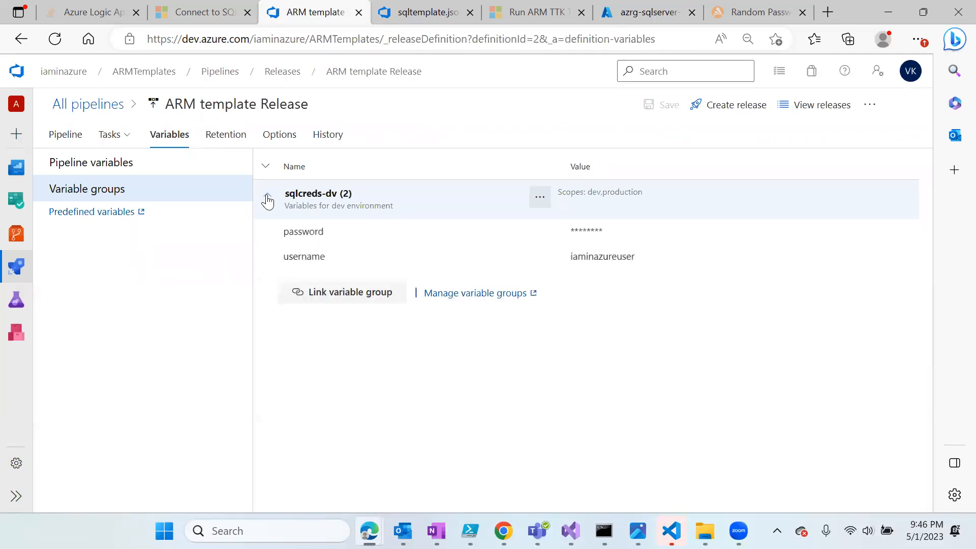
click(268, 198)
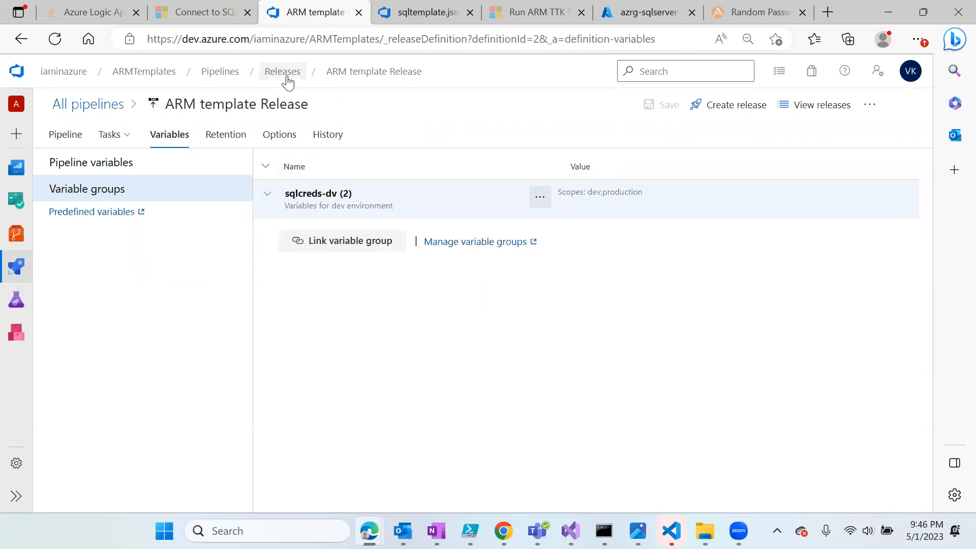
click(381, 76)
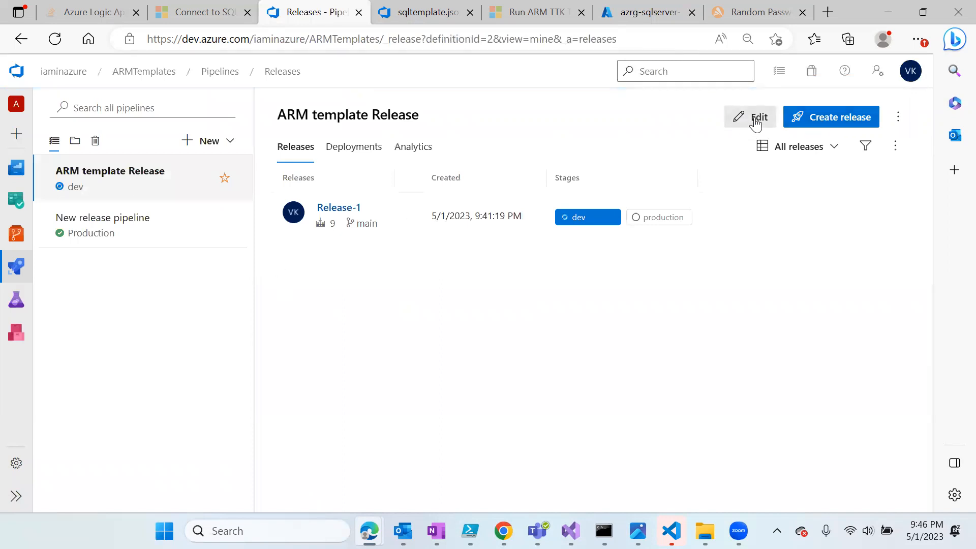
click(211, 175)
click(173, 136)
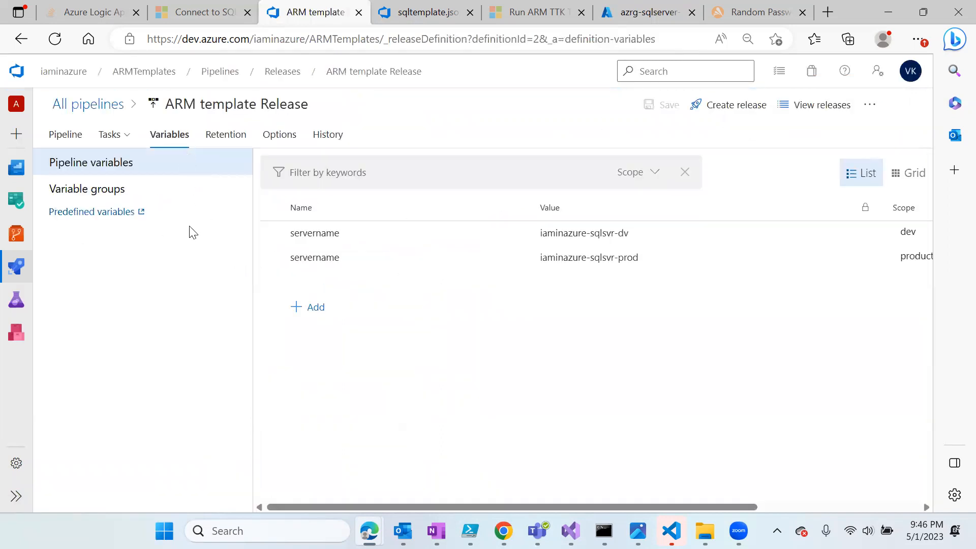
click(136, 190)
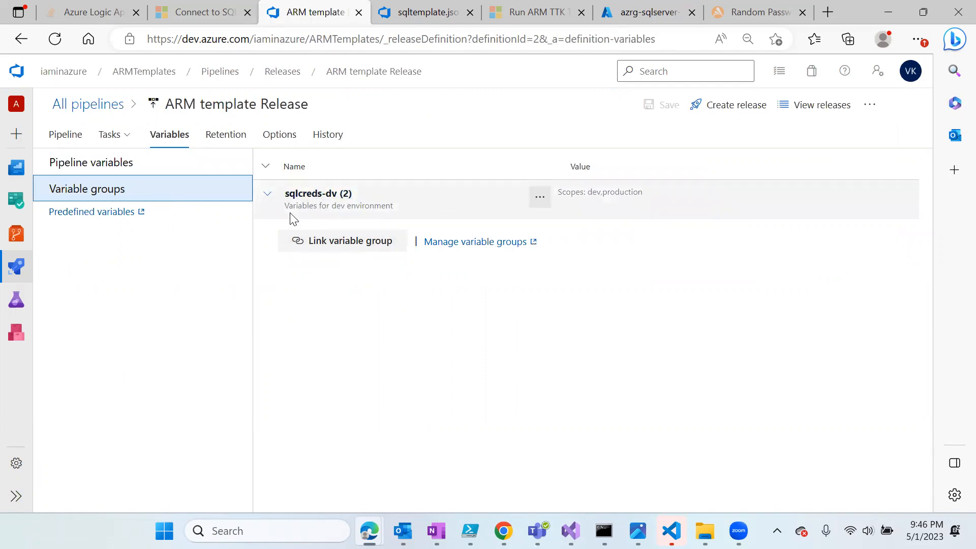
- Link sqlcreds-prod scoped to the production stage, then save the release definition
click(348, 242)
click(551, 150)
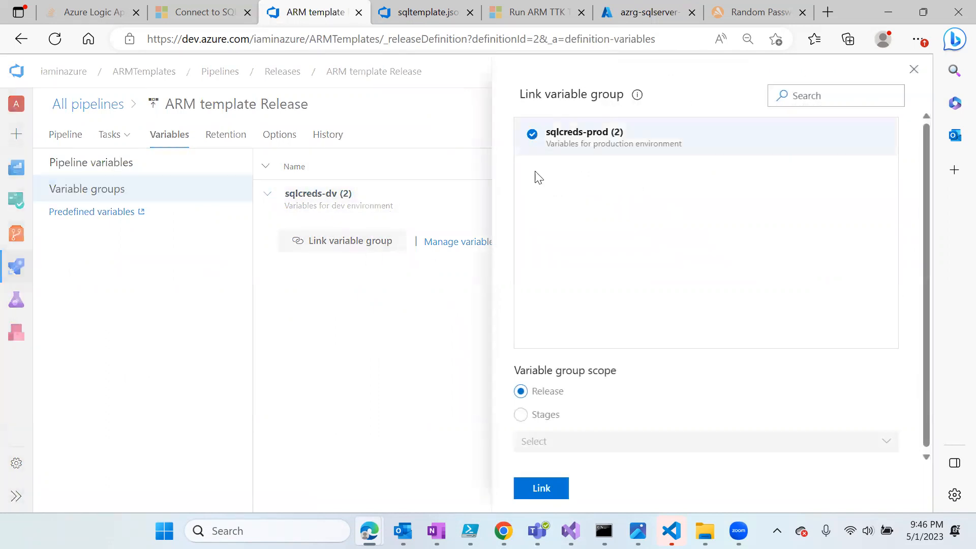
click(528, 410)
click(577, 447)
click(573, 494)
click(670, 395)
click(540, 489)
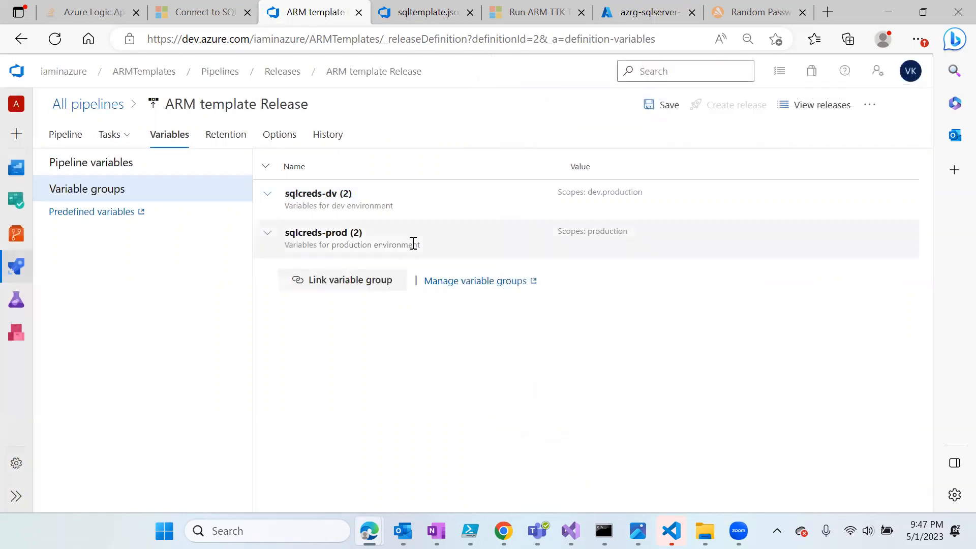
click(662, 105)
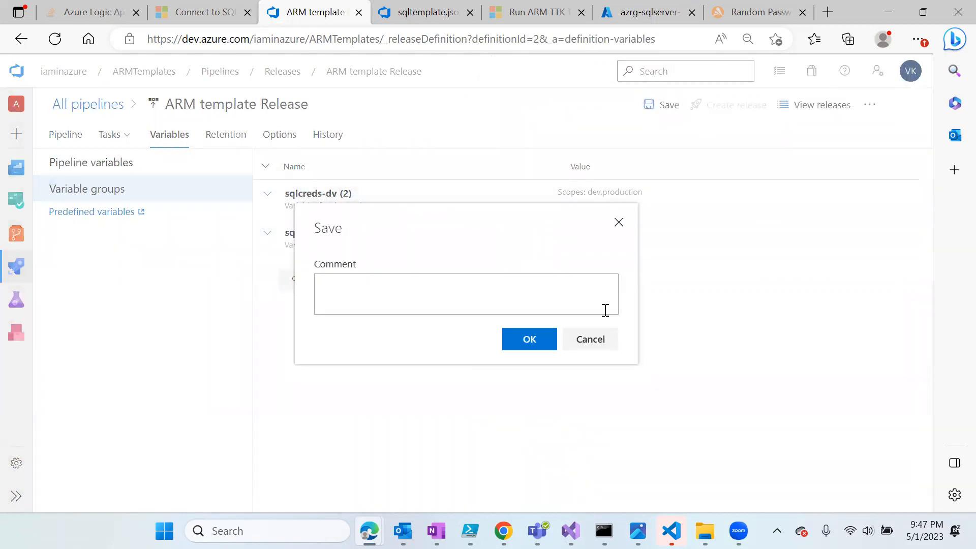
click(527, 340)
click(355, 72)
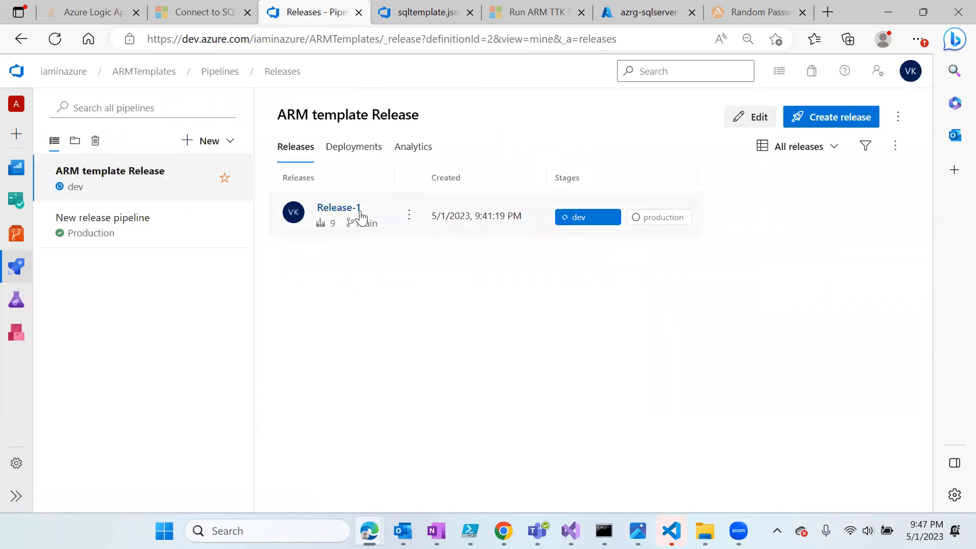
- Dismiss the abandon prompt for Release-1 and cancel its queued production deployment
click(409, 215)
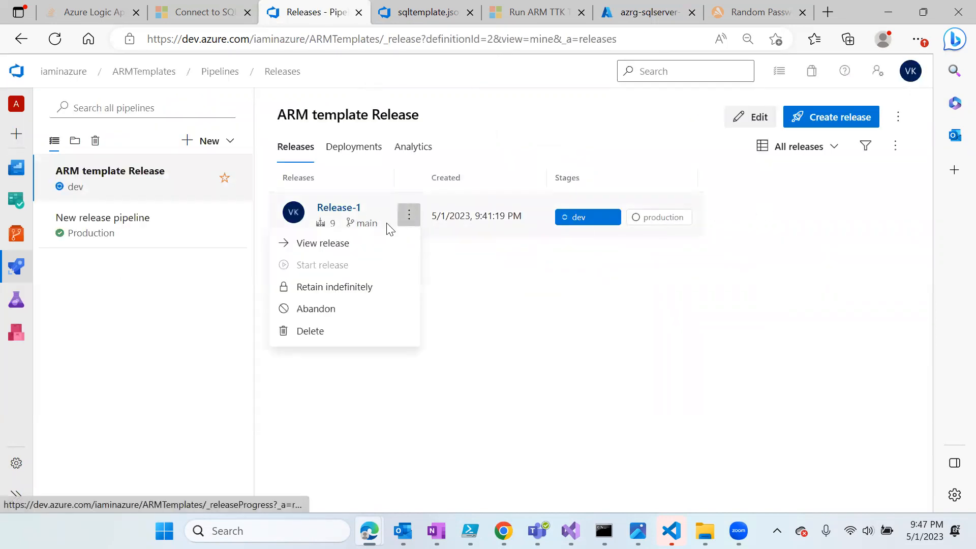
click(325, 312)
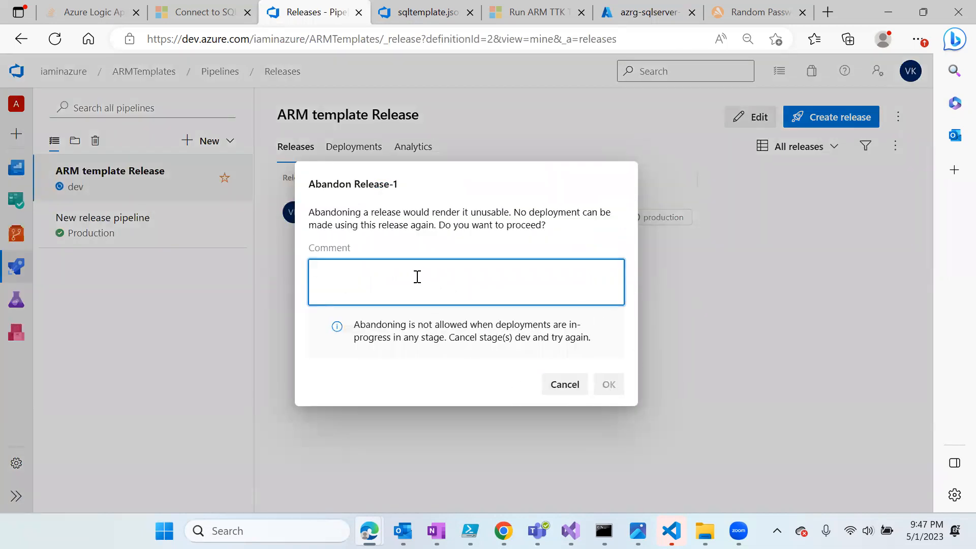
click(561, 391)
click(340, 209)
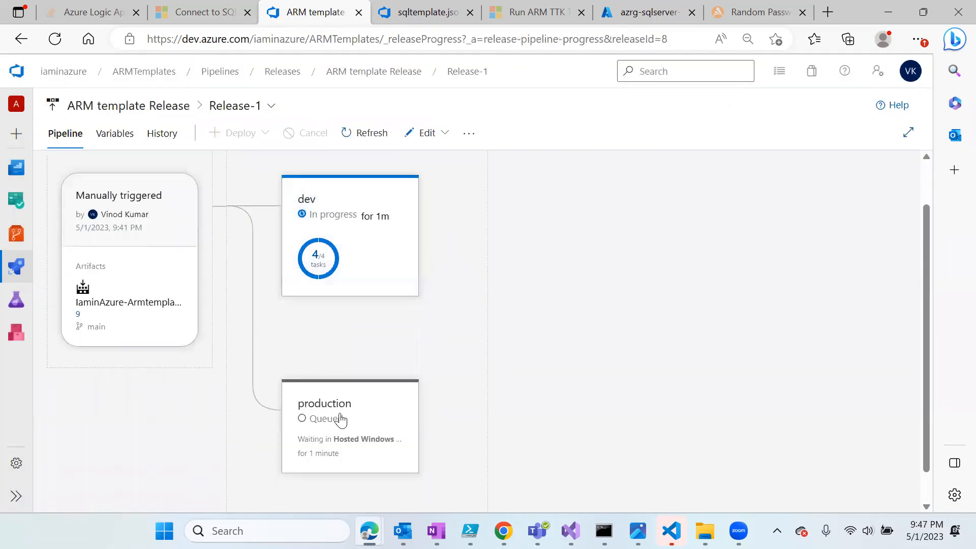
scroll(338, 414, down, 1)
click(330, 462)
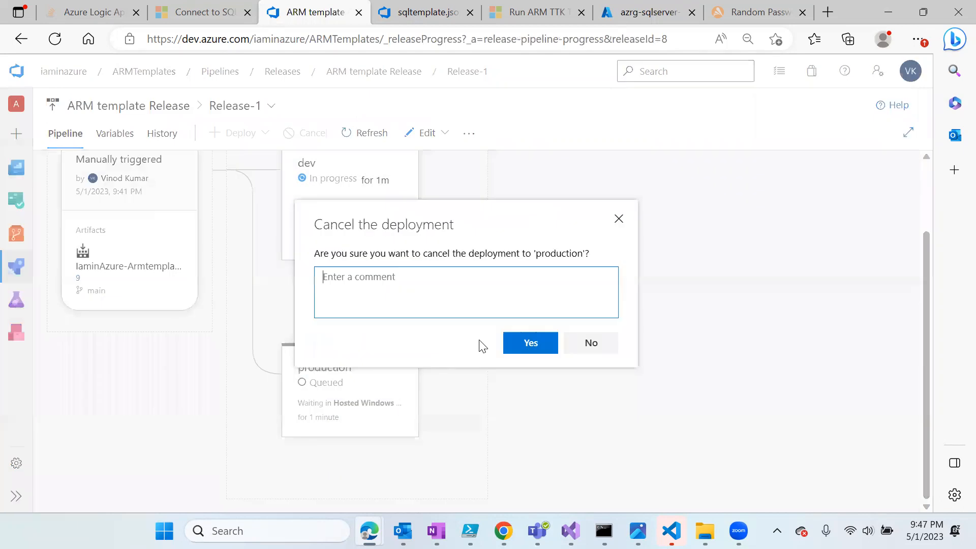
click(543, 346)
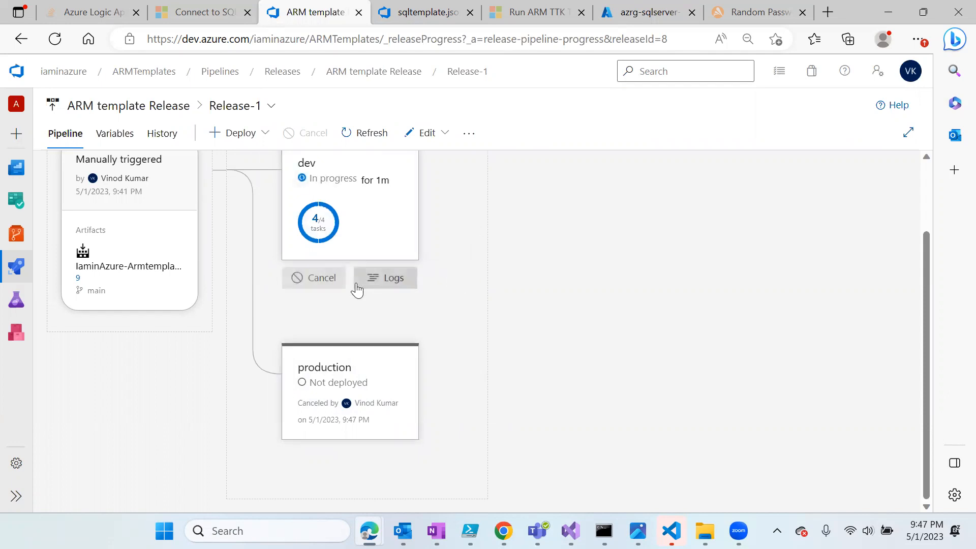
- Back out of cancelling the dev stage, refresh to confirm it succeeded, and return to ARM template Release
click(305, 278)
click(526, 351)
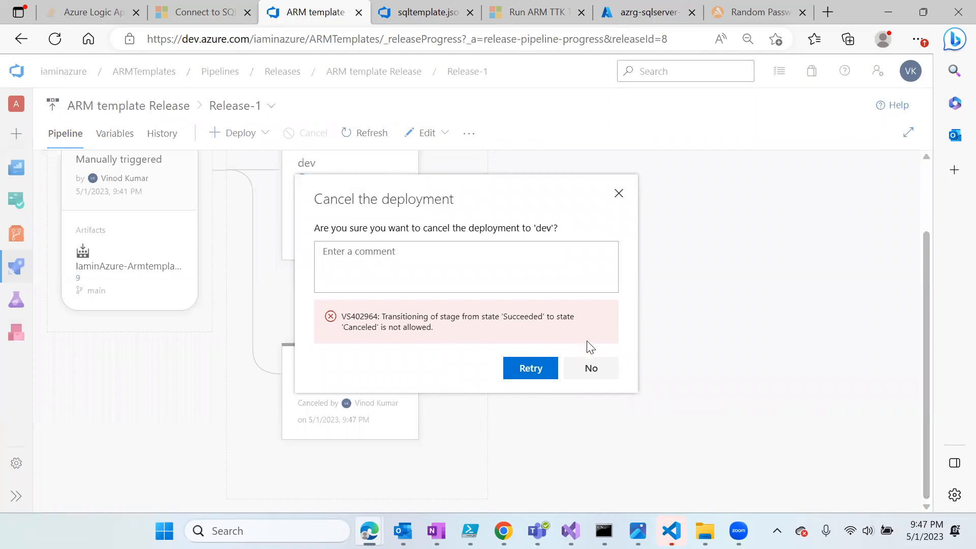
click(590, 368)
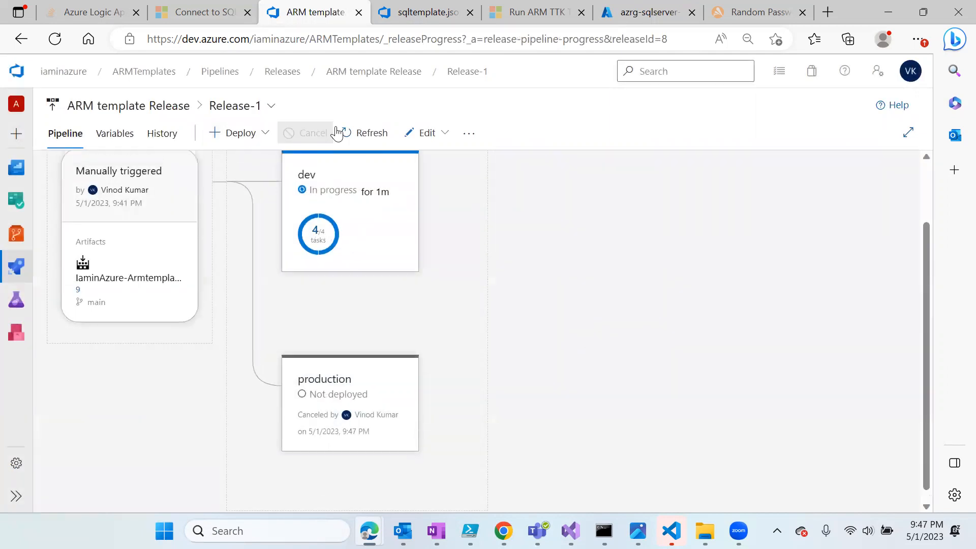
click(361, 133)
click(458, 76)
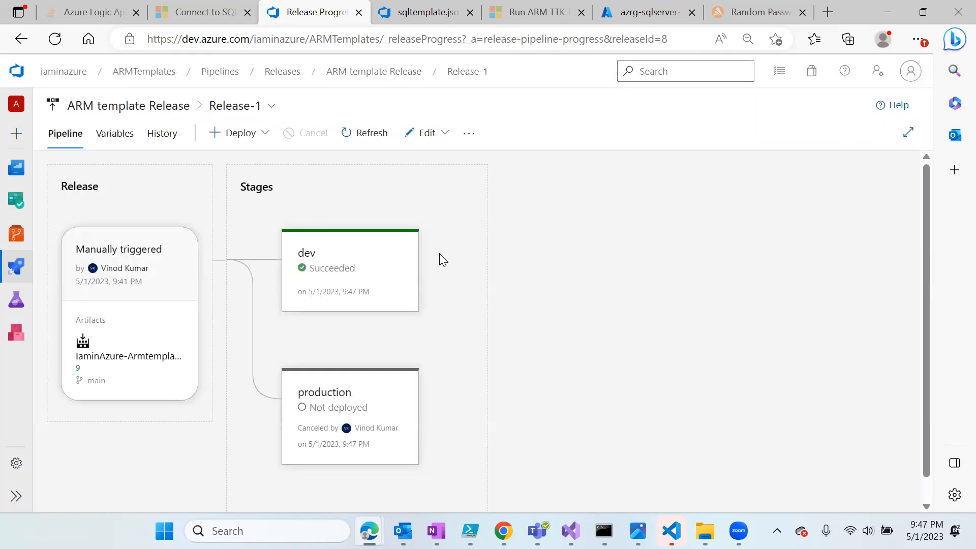
click(455, 79)
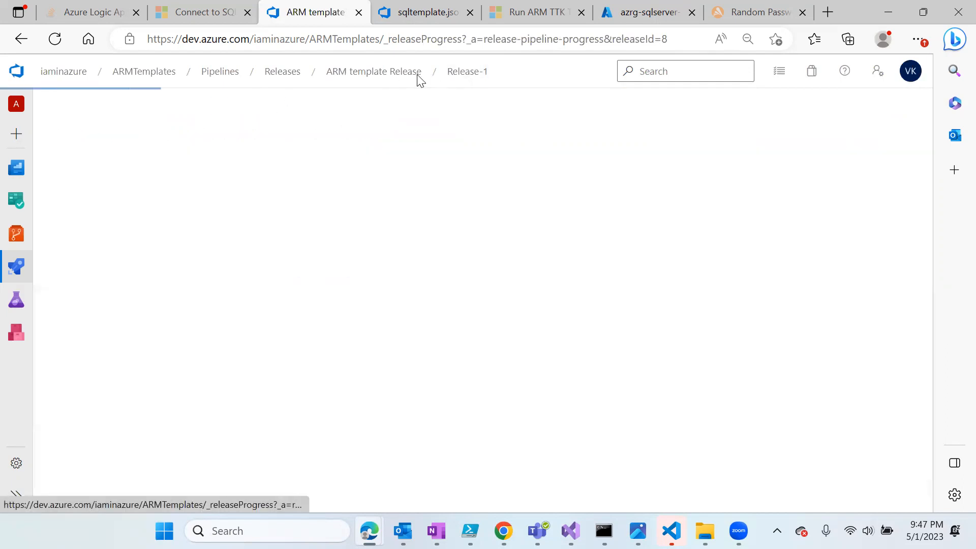
click(399, 71)
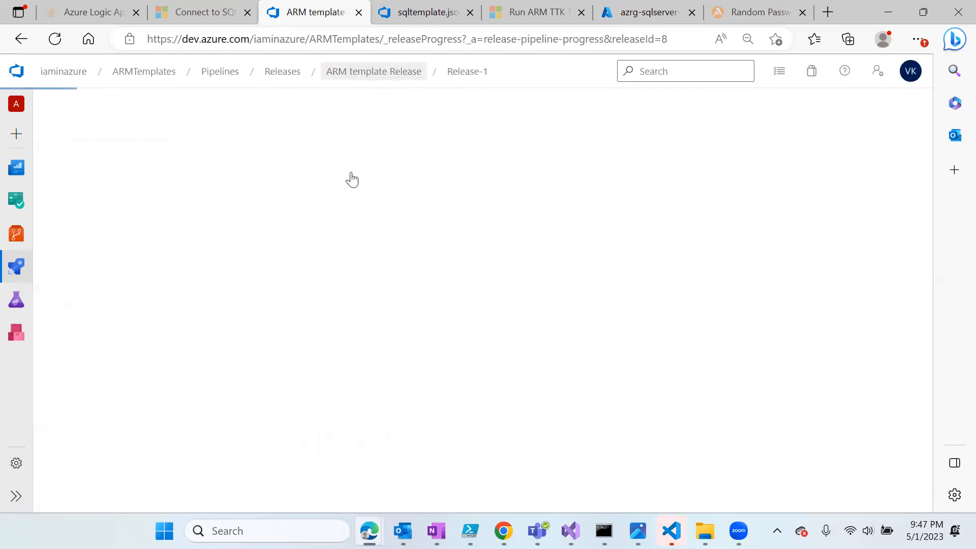
- Create Release-2, check its progress page, then open ARM template Release in the editor
click(836, 122)
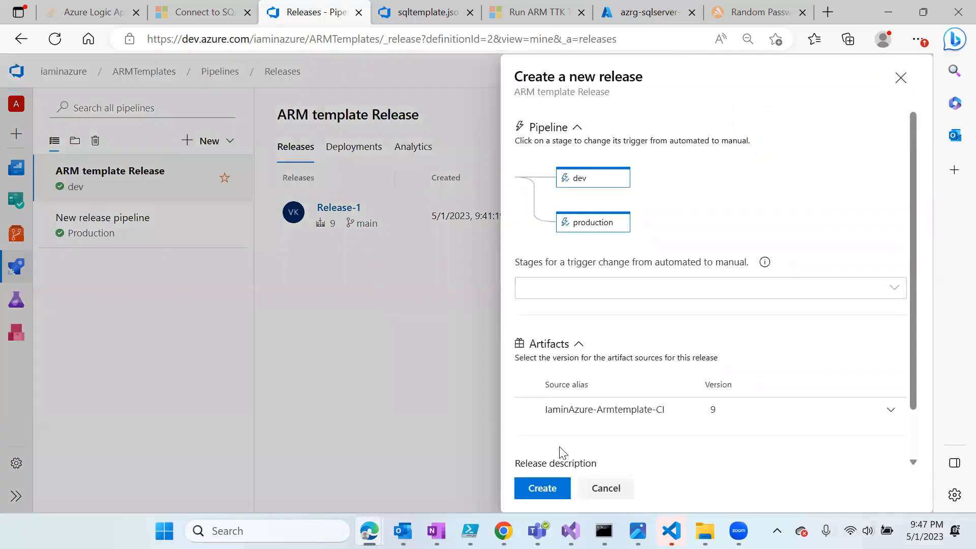
click(543, 488)
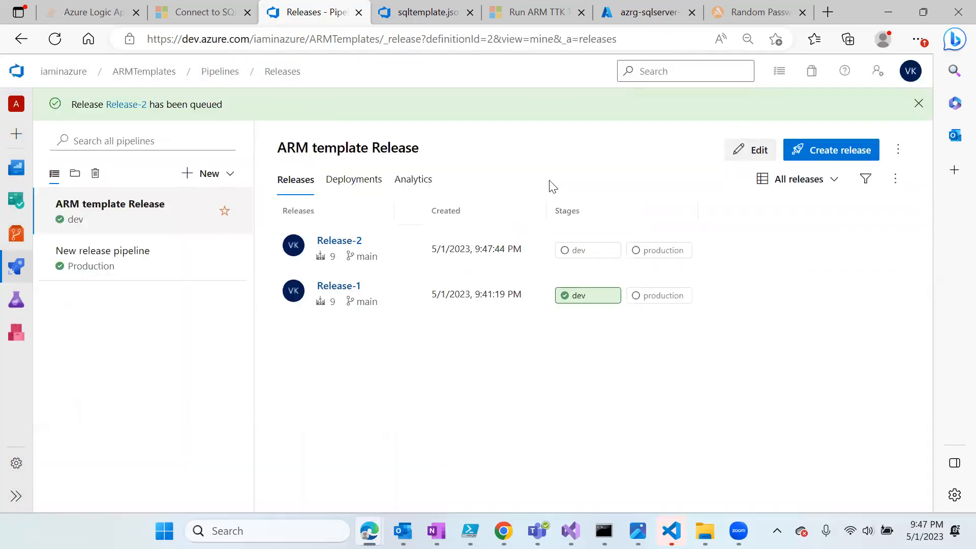
click(338, 242)
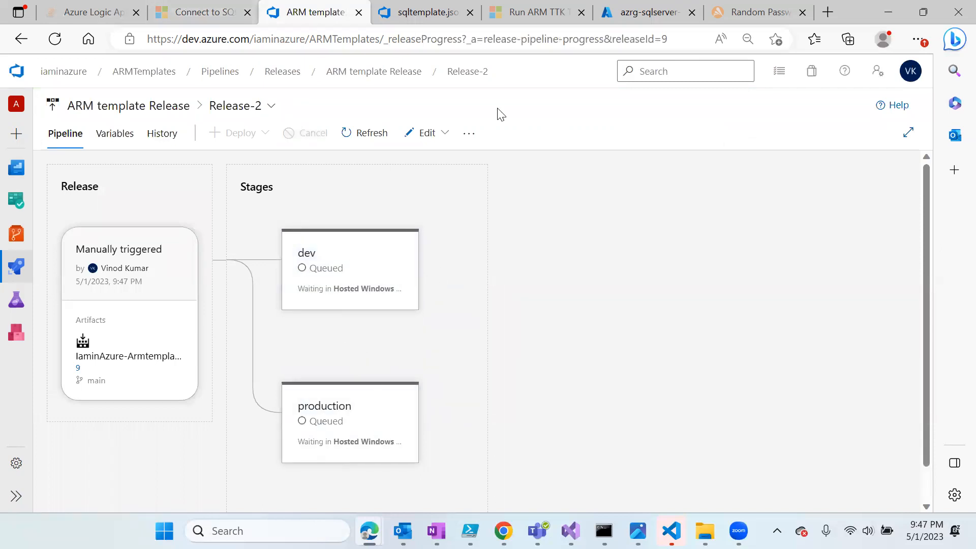
click(387, 75)
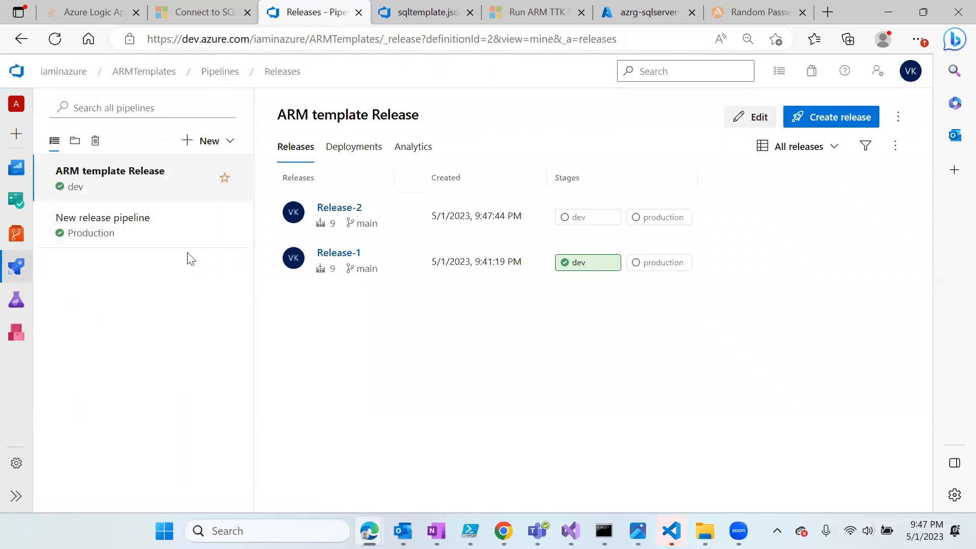
click(740, 120)
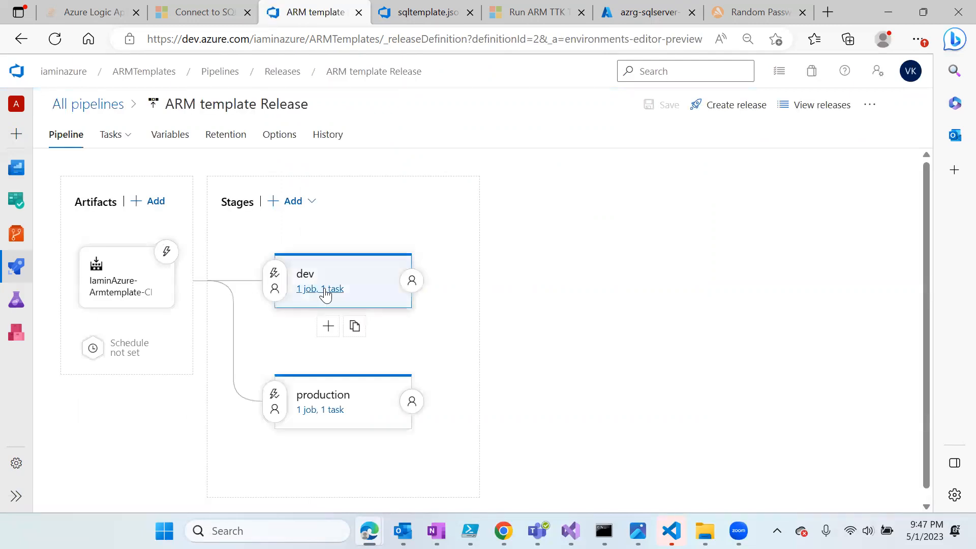
- Expand the linked sqlcreds-dv group to review its username and masked password, then go to Library
click(164, 136)
click(94, 189)
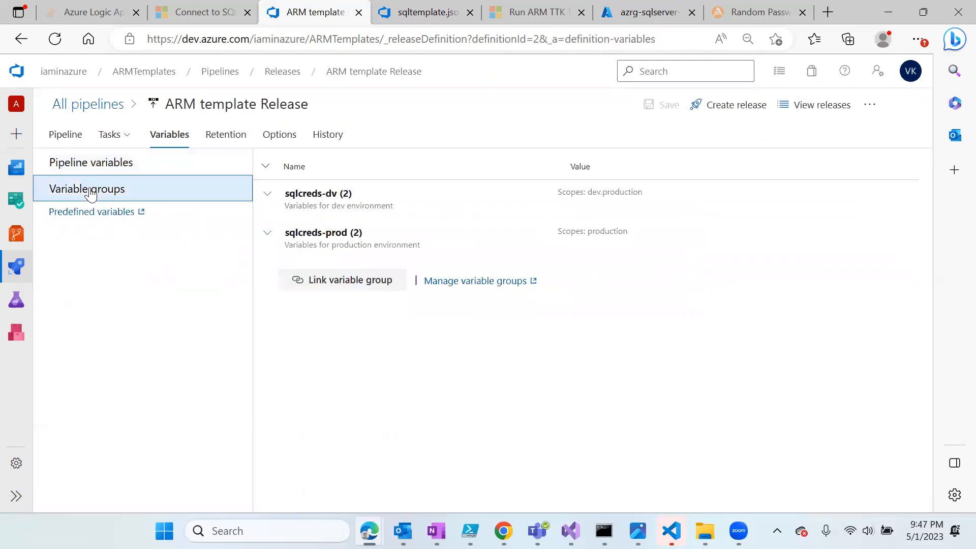
click(265, 195)
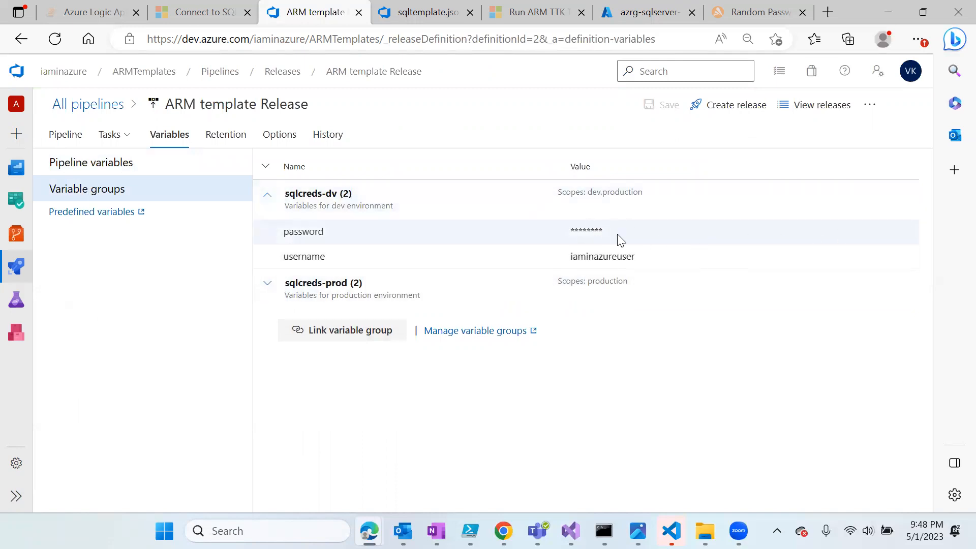
double_click(572, 231)
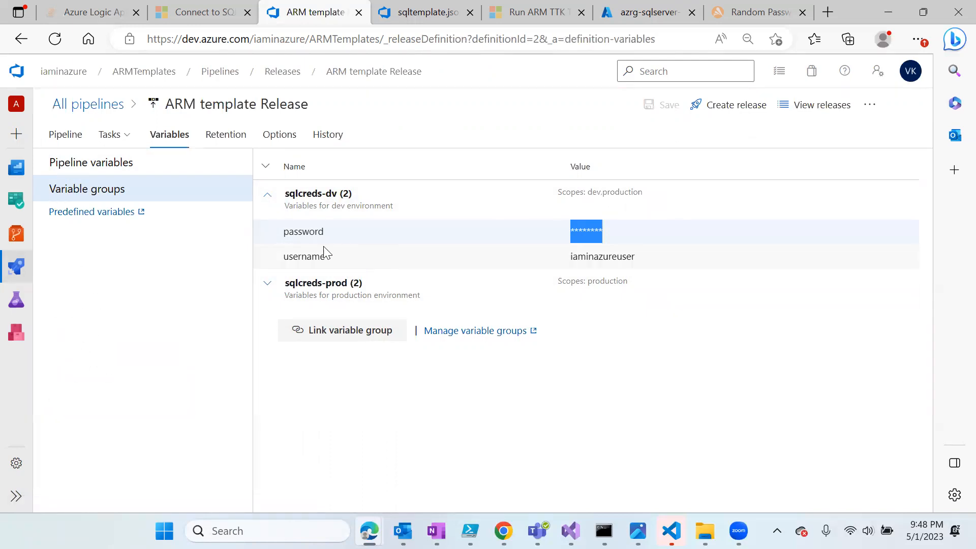
mouse_move(16, 266)
click(68, 360)
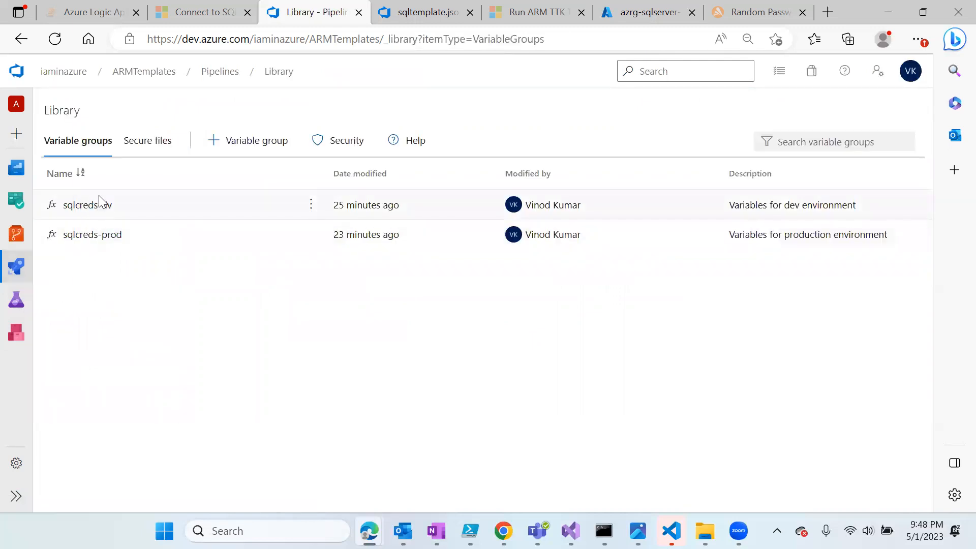
- Unlock sqlcreds-dv's password value, then leave for Pipelines without saving the change
click(98, 205)
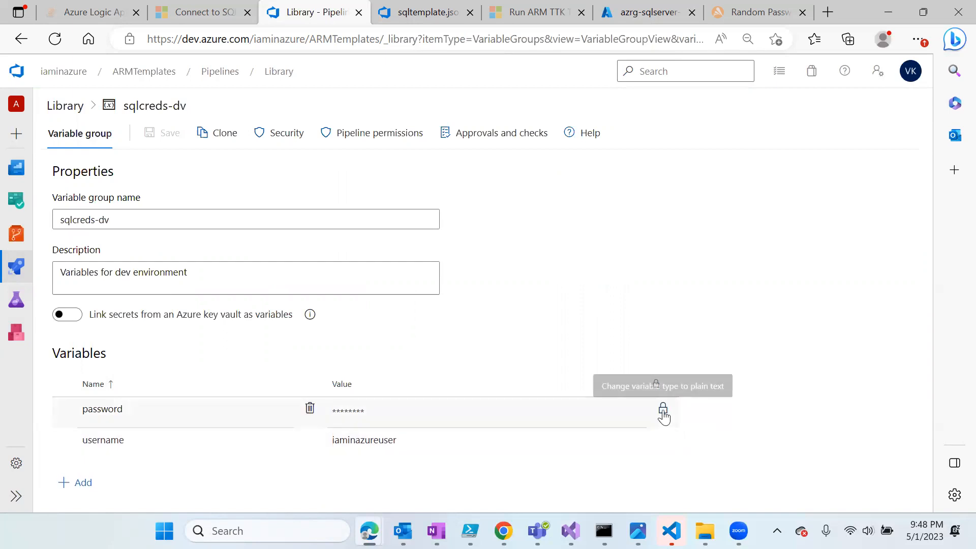
click(663, 408)
click(364, 410)
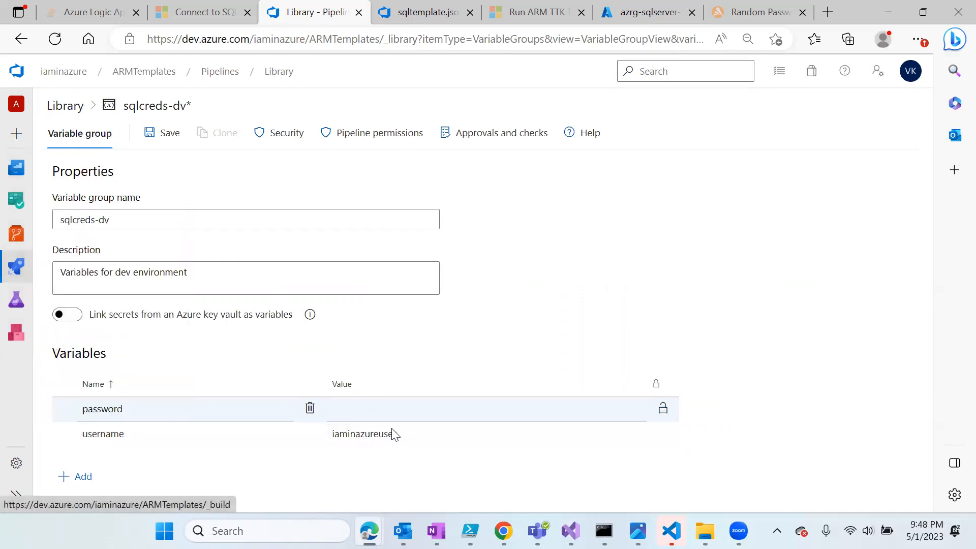
mouse_move(21, 268)
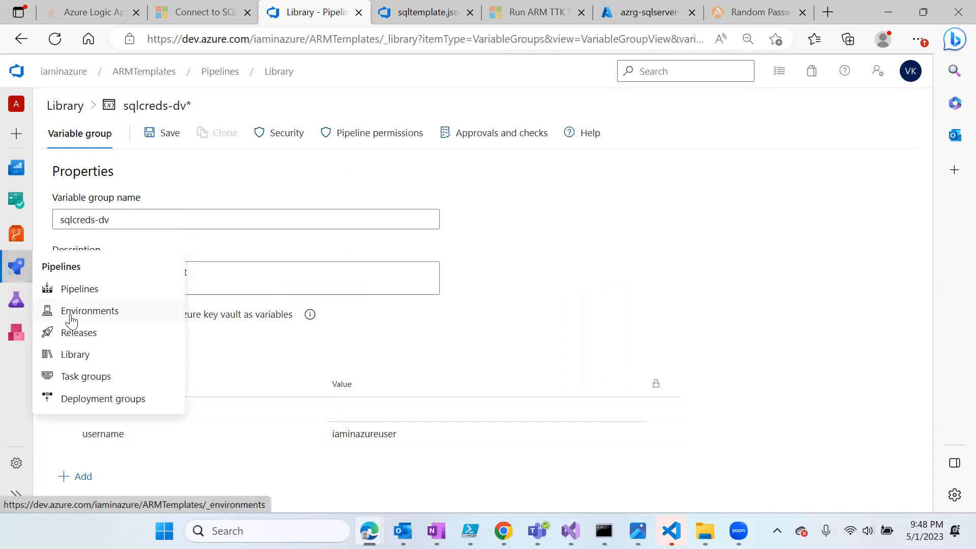
click(77, 287)
click(522, 321)
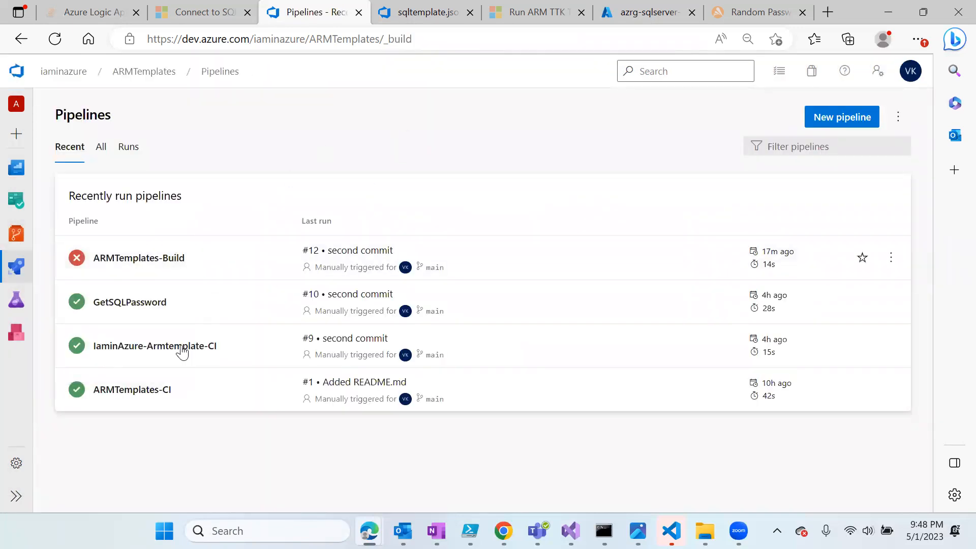
- In the GetSQLPassword editor, unlink the deleted variable group and link sqlcreds-prod instead
click(140, 305)
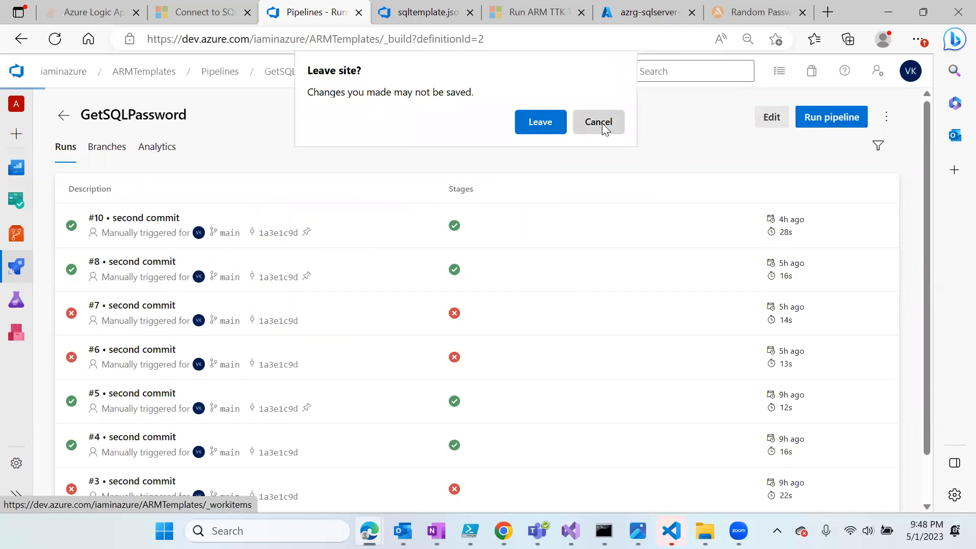
click(541, 130)
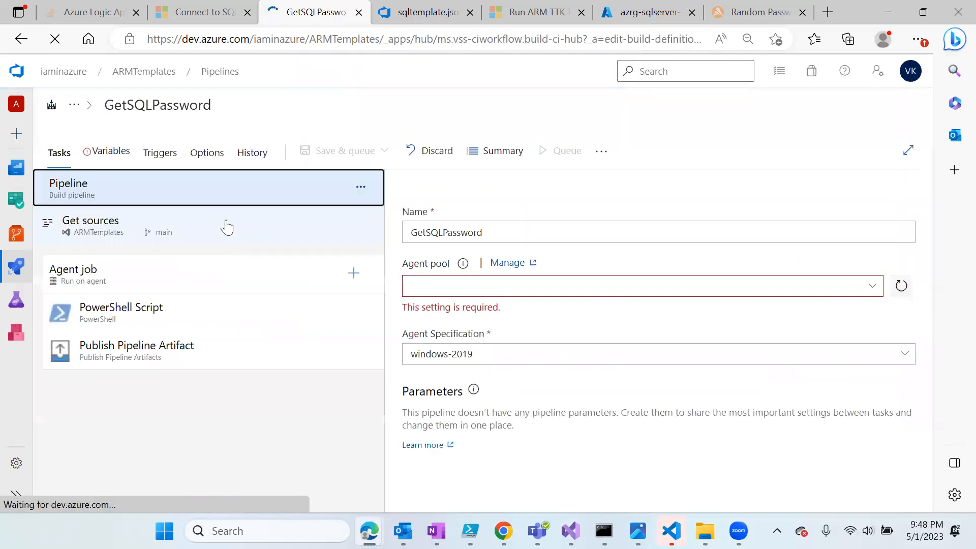
click(112, 153)
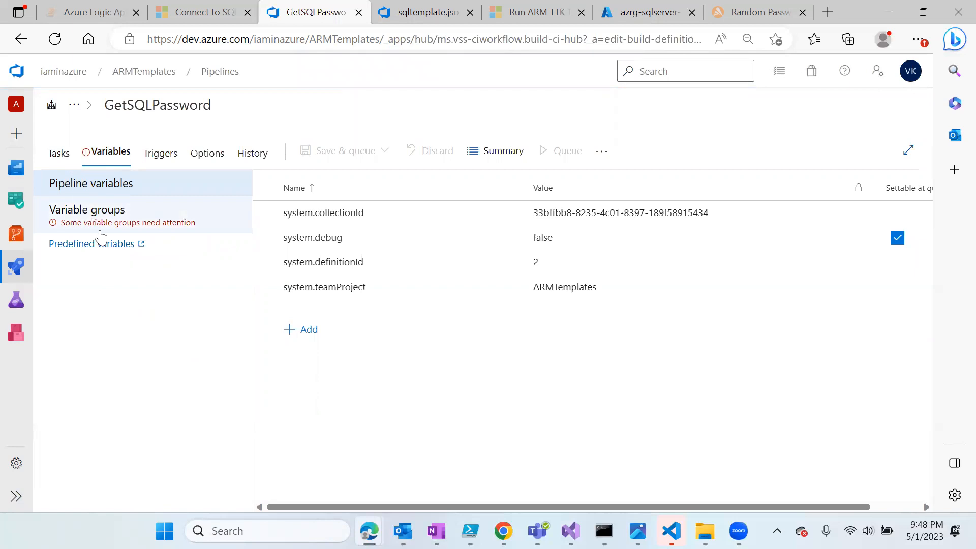
click(109, 218)
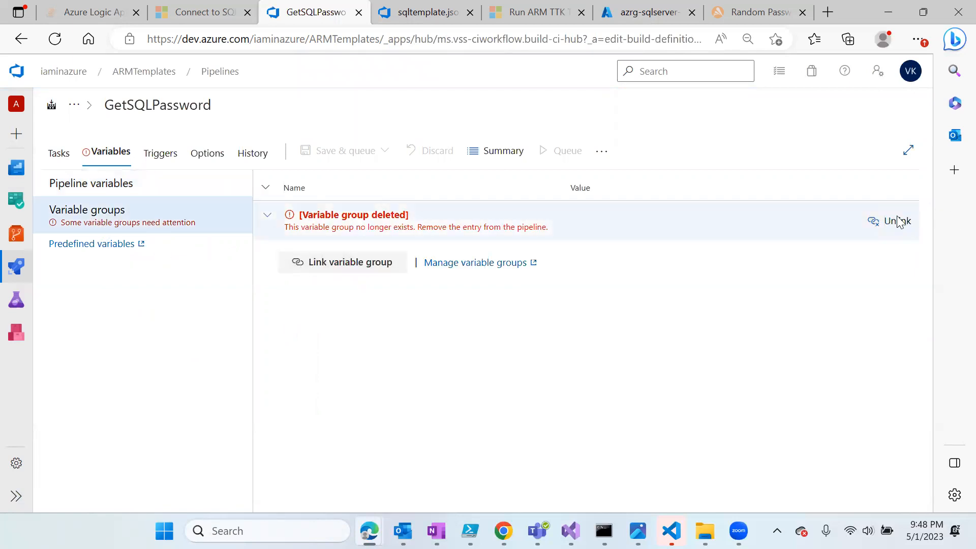
click(897, 224)
click(347, 222)
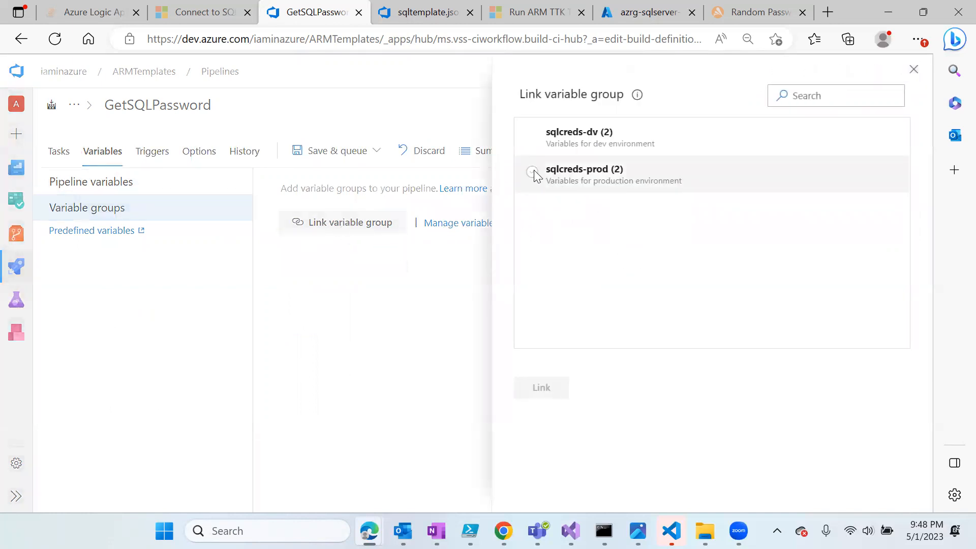
click(533, 173)
click(543, 396)
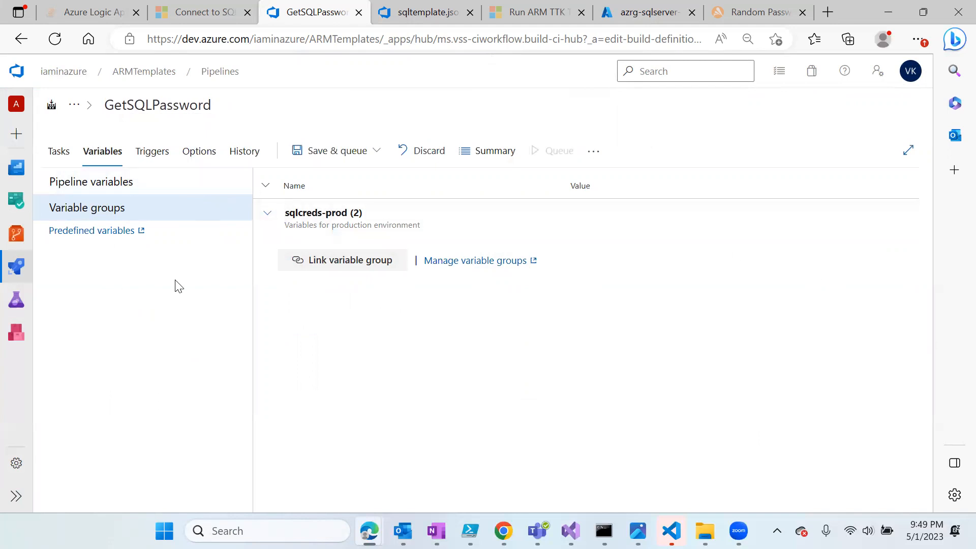
click(66, 153)
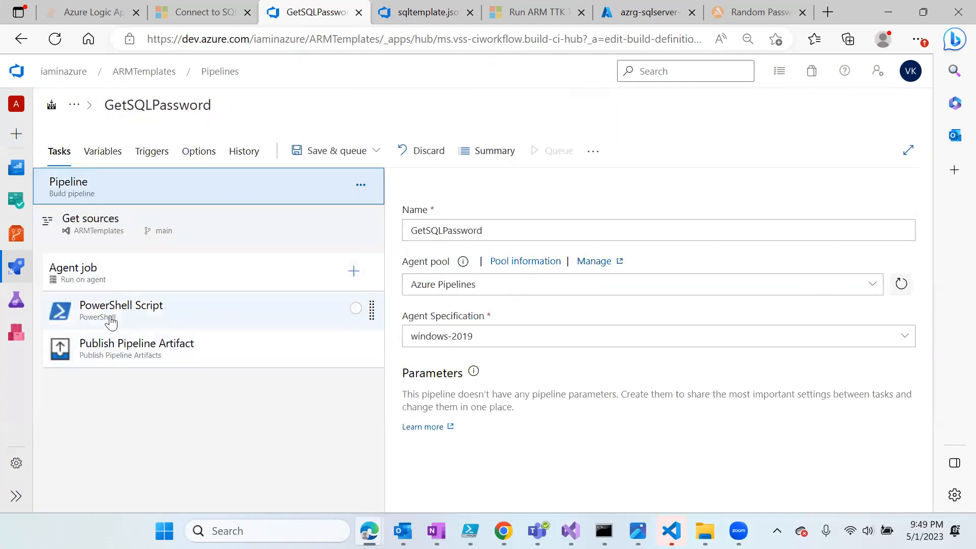
- Review the PowerShell script's secret.txt output and the 'drop' artifact name, then choose Save & queue
click(130, 317)
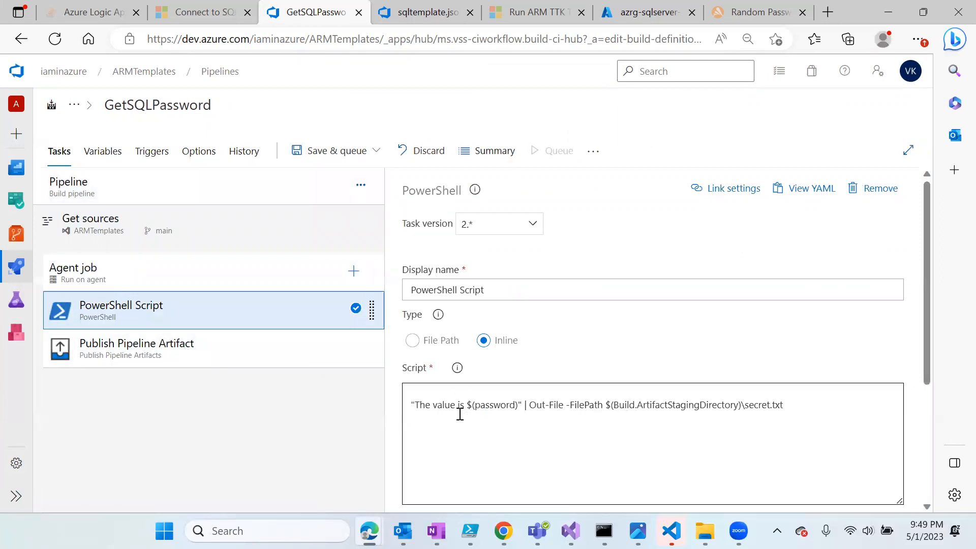
click(408, 404)
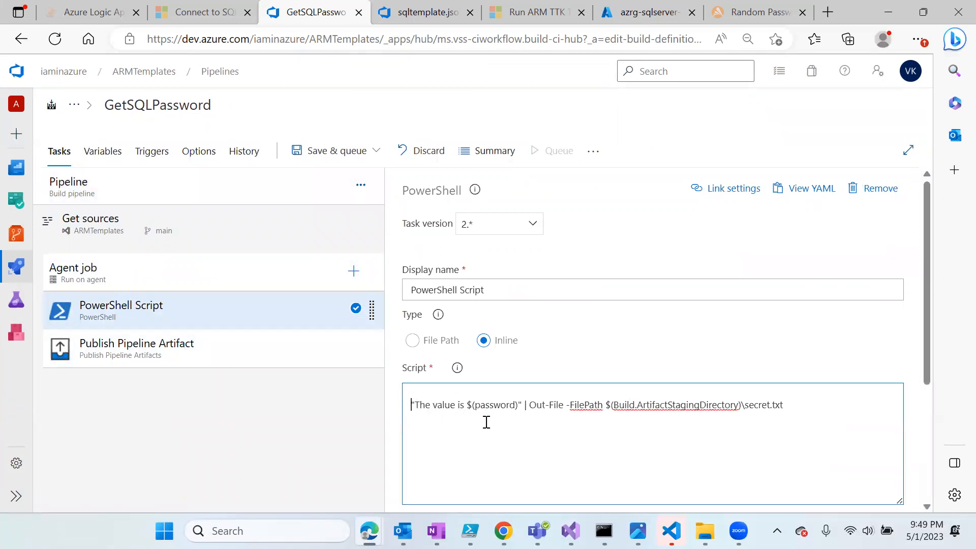
drag(526, 406, 412, 410)
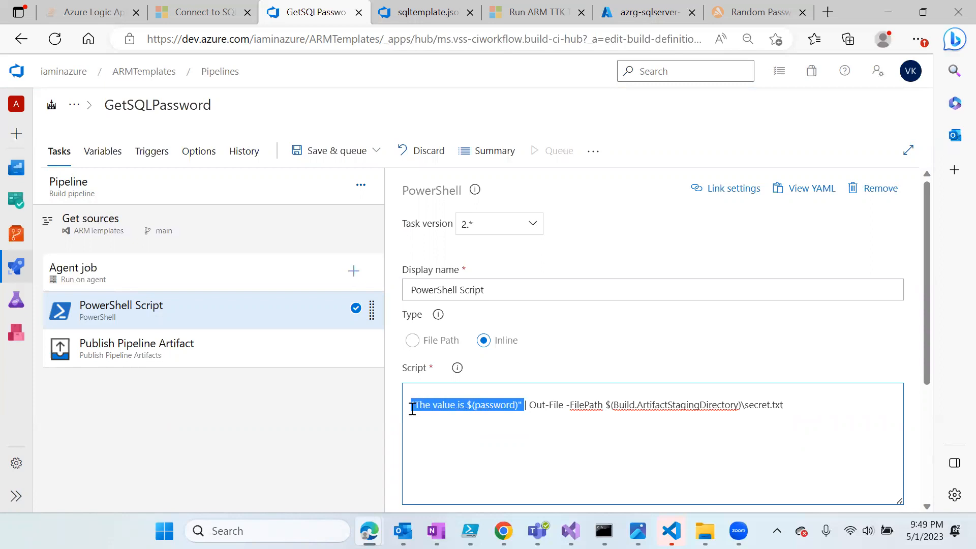
drag(786, 405, 747, 409)
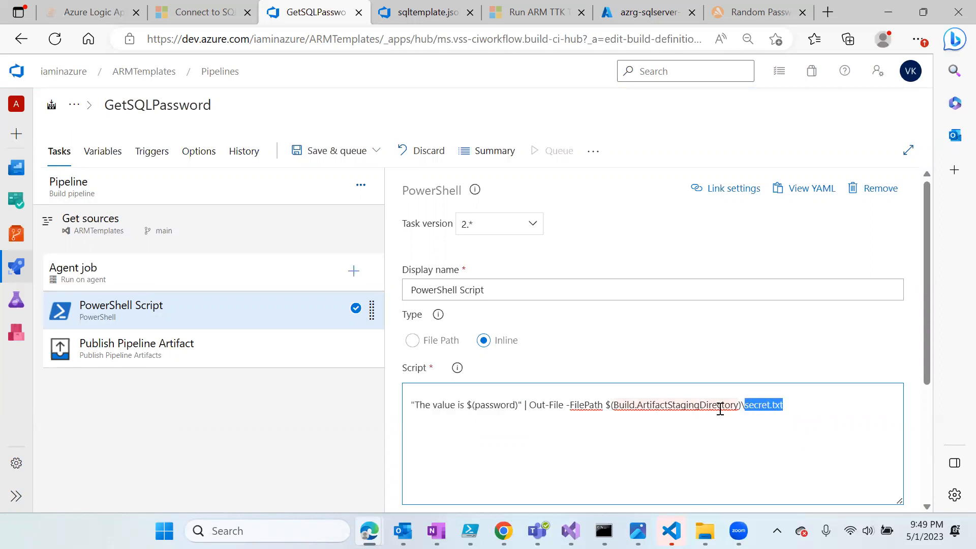
click(795, 416)
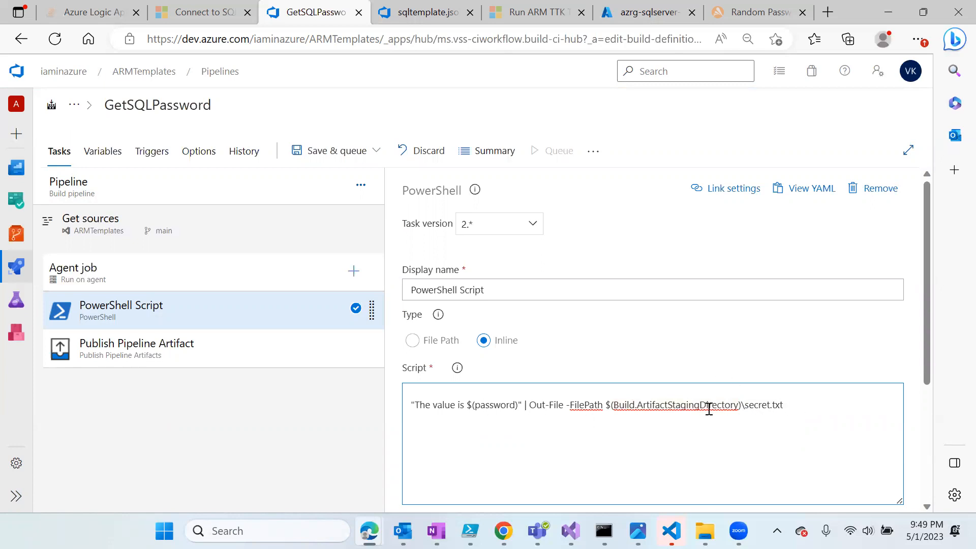
click(146, 348)
drag(447, 392, 404, 397)
click(469, 394)
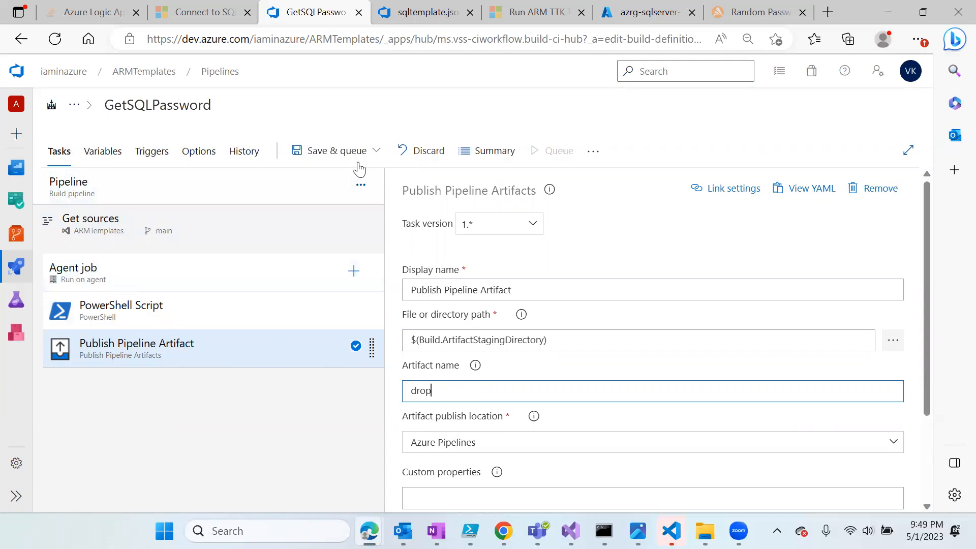
click(327, 154)
click(334, 177)
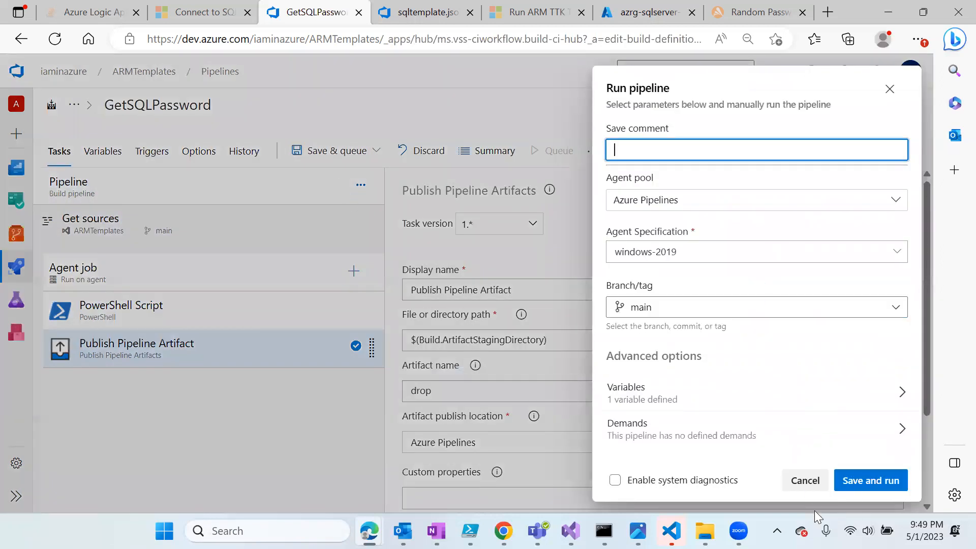
- Save and run GetSQLPassword as run #13, check its queued agent job, then view sqltemplate.json
click(867, 481)
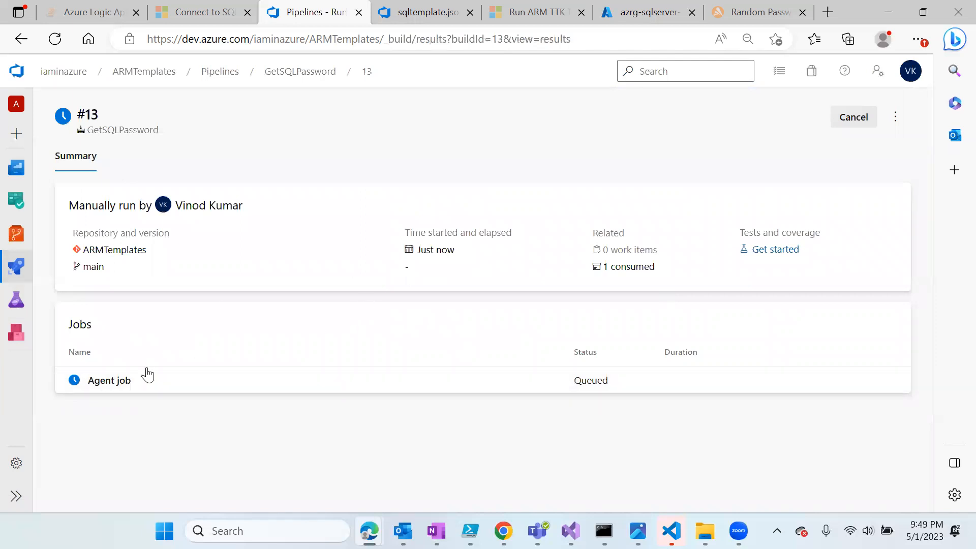
click(113, 383)
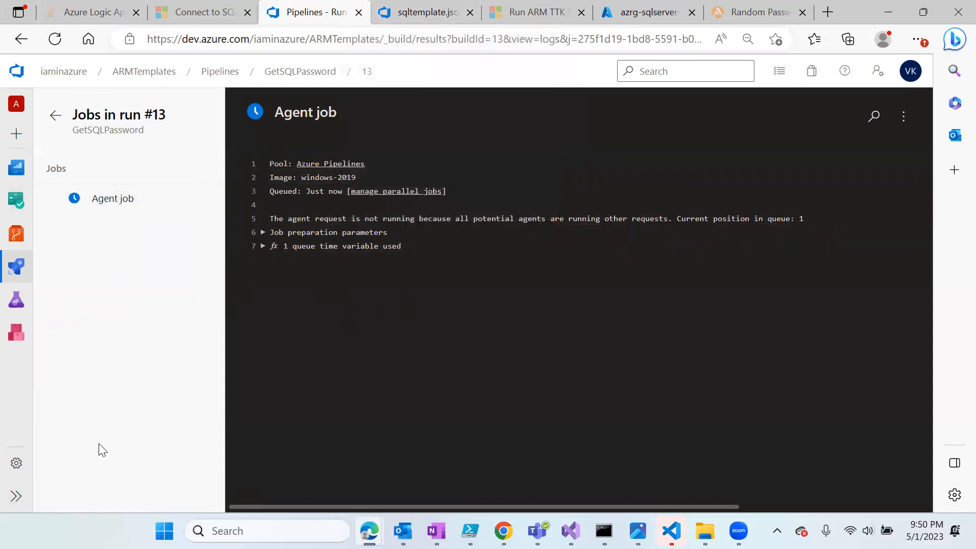
click(55, 115)
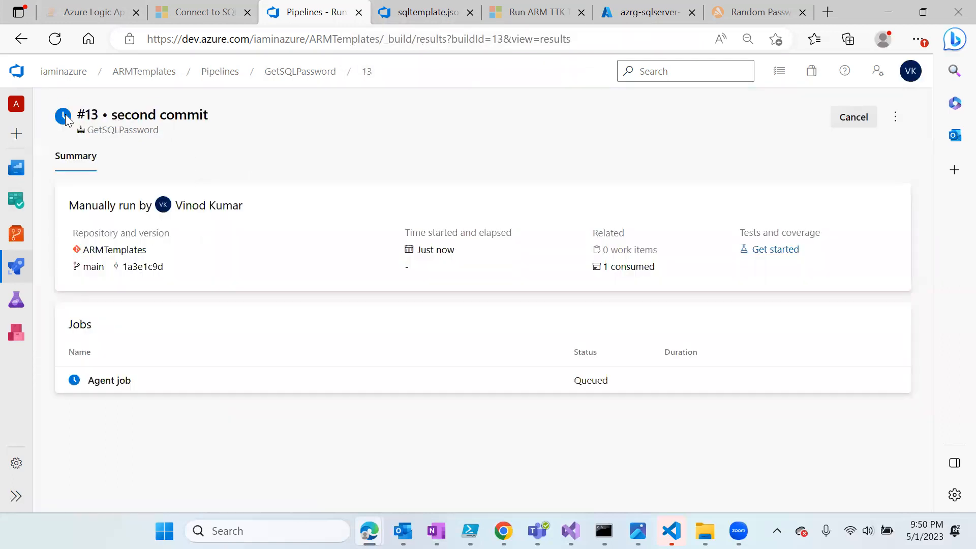
click(432, 6)
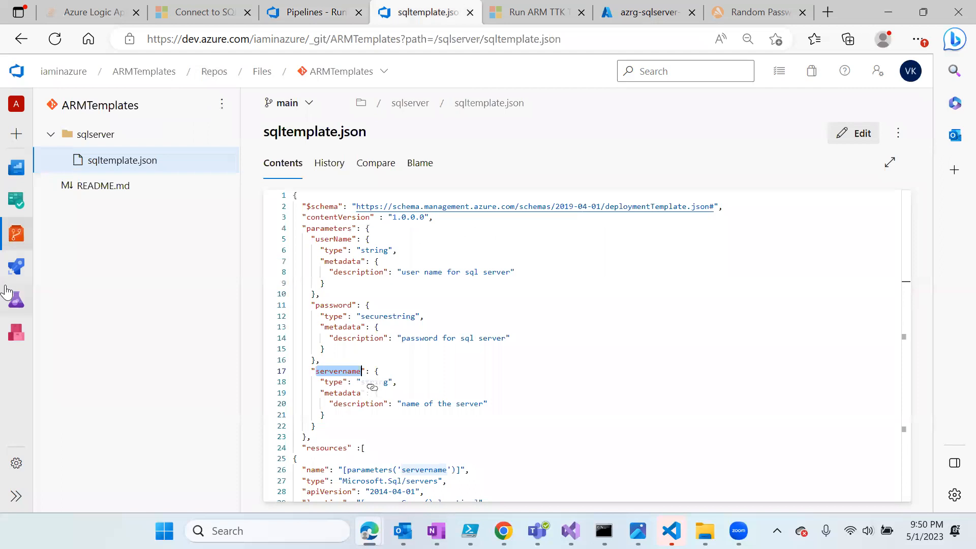
- Check Release-2 succeeded in dev and production, then view azrg-sqlserver-dev's resources in the portal
mouse_move(17, 266)
click(84, 333)
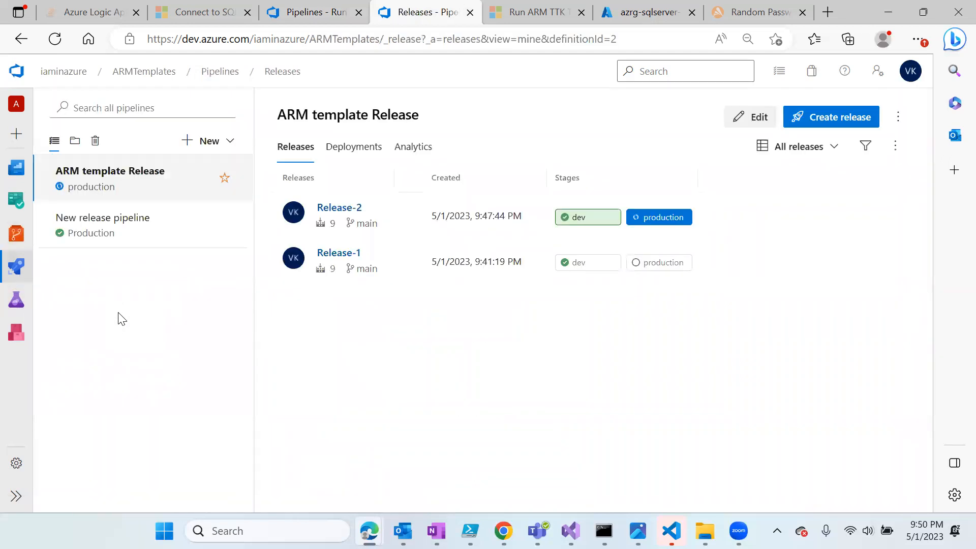
click(339, 210)
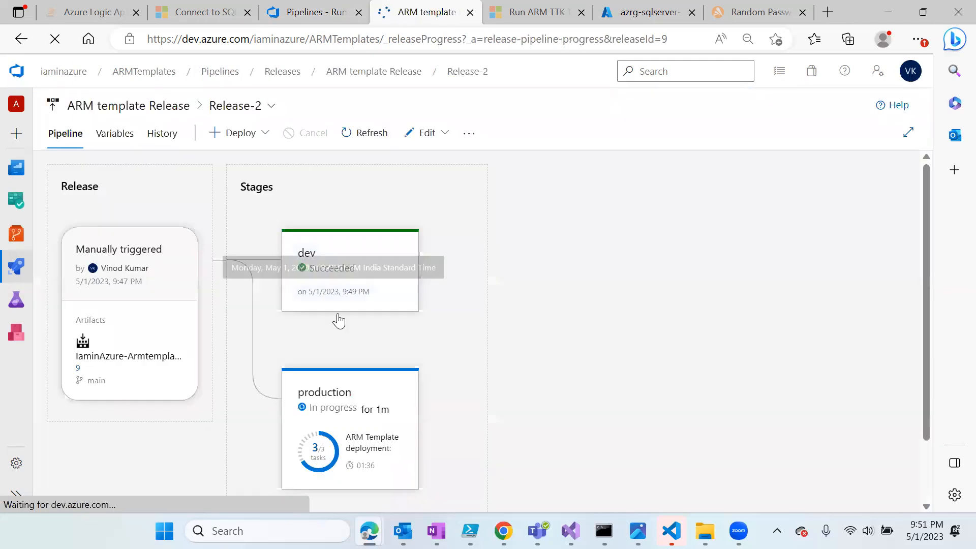
scroll(447, 407, down, 1)
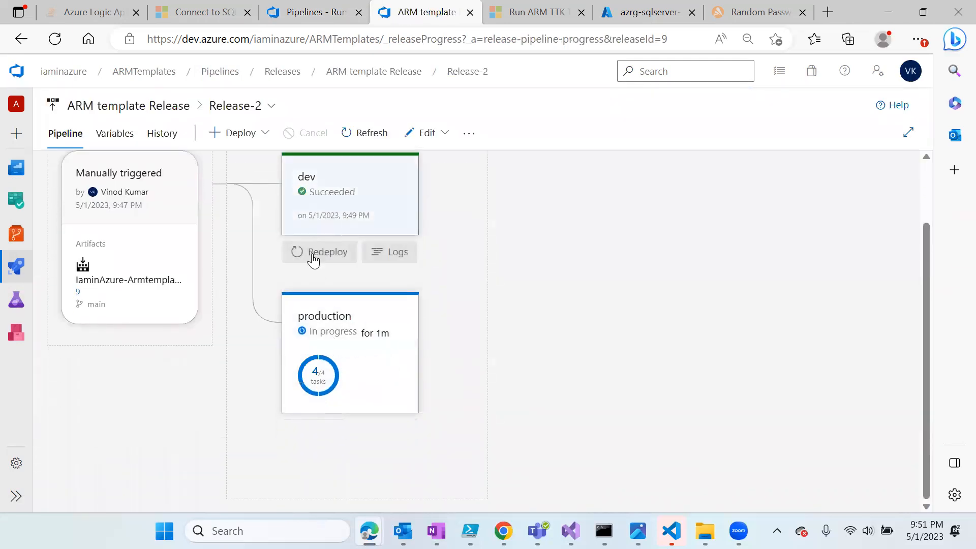
scroll(341, 313, up, 1)
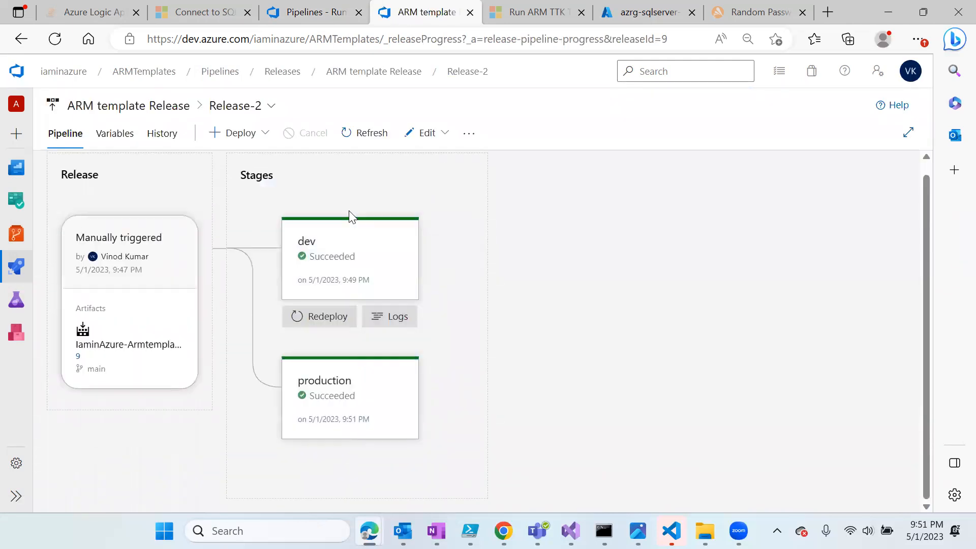
click(642, 12)
click(95, 232)
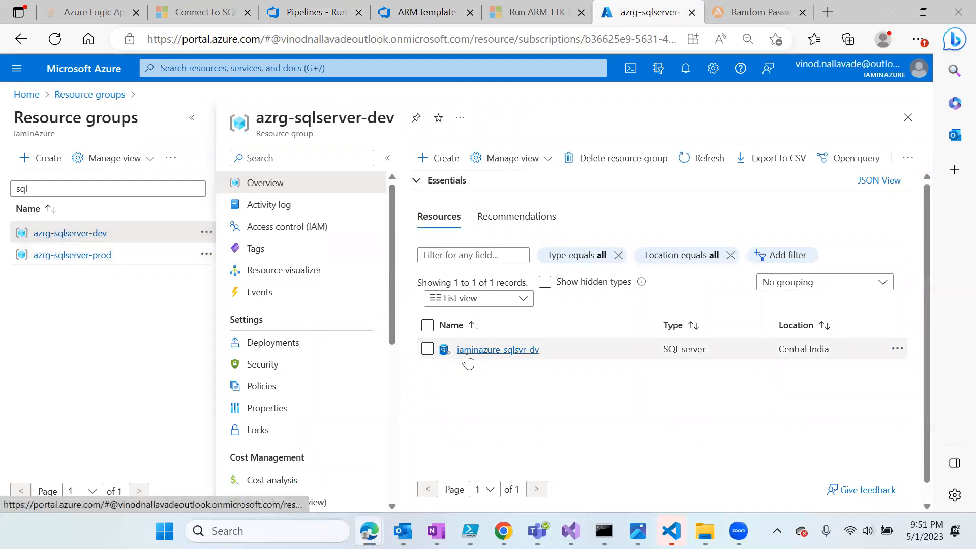
- Confirm SQL servers exist in azrg-sqlserver-dev and azrg-sqlserver-prod, then return to GetSQLPassword run #13
drag(549, 359, 448, 359)
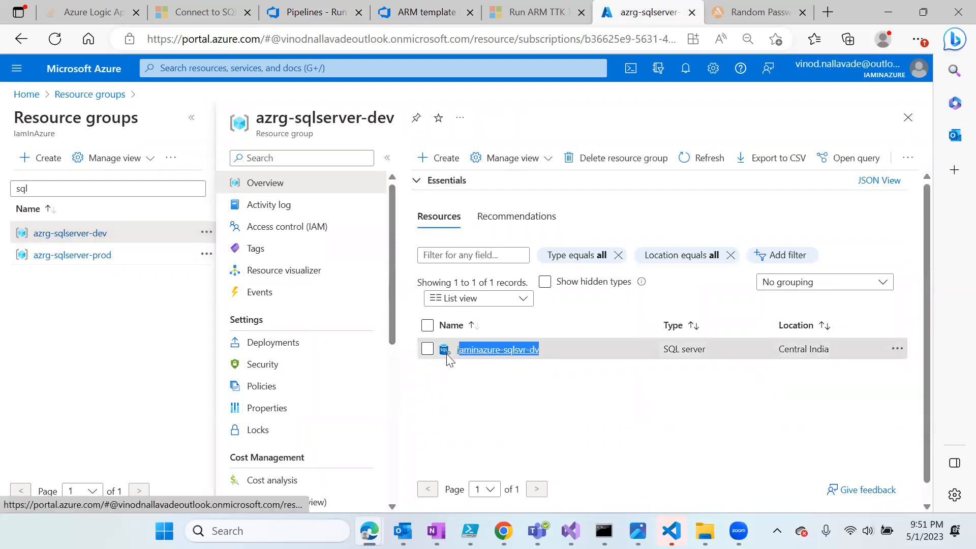
click(94, 259)
drag(552, 350, 525, 351)
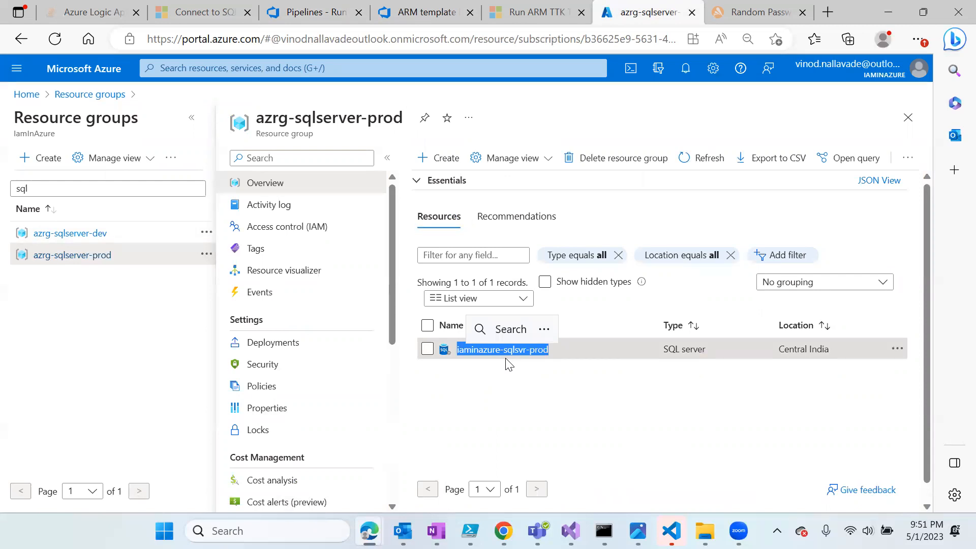
click(315, 12)
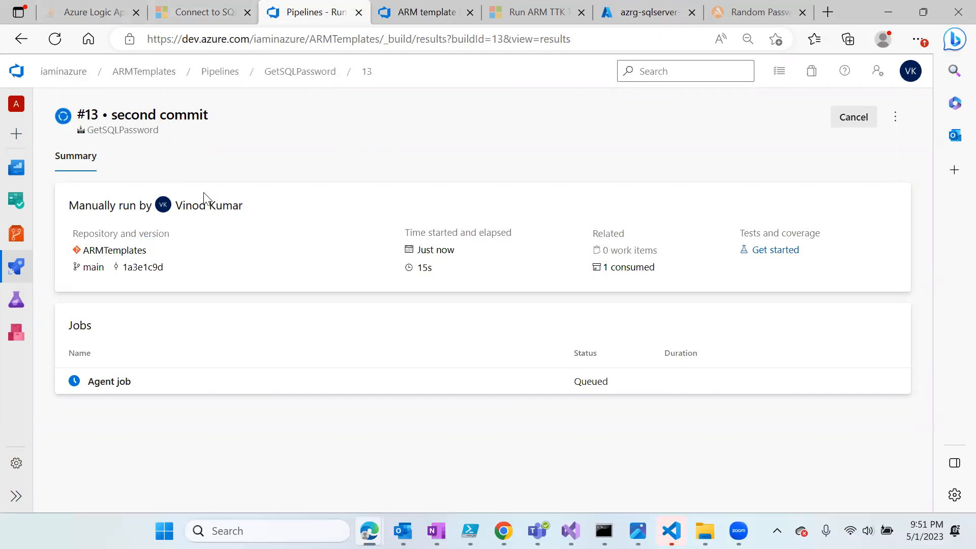
- Refresh run #13 and download secret.txt from its published drop artifact
click(57, 41)
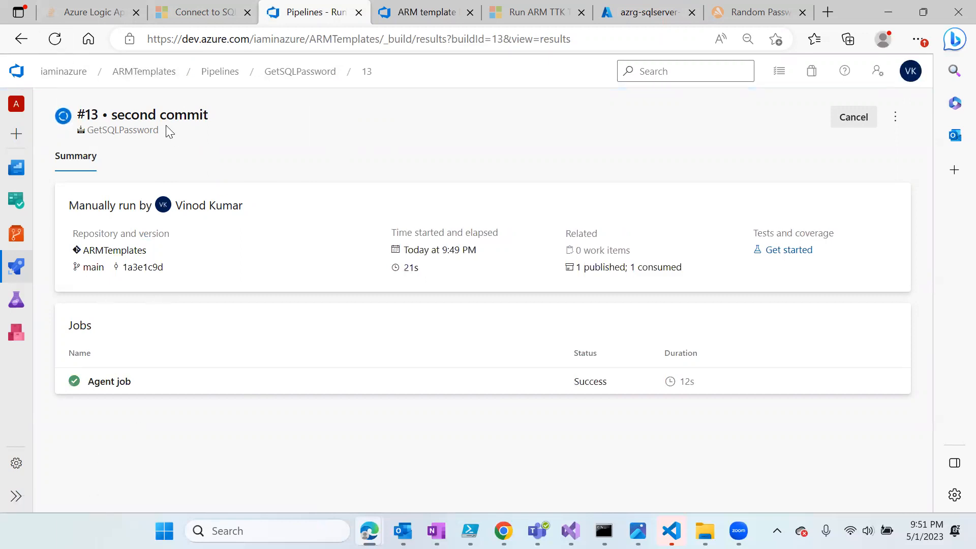
click(599, 270)
click(74, 214)
click(132, 246)
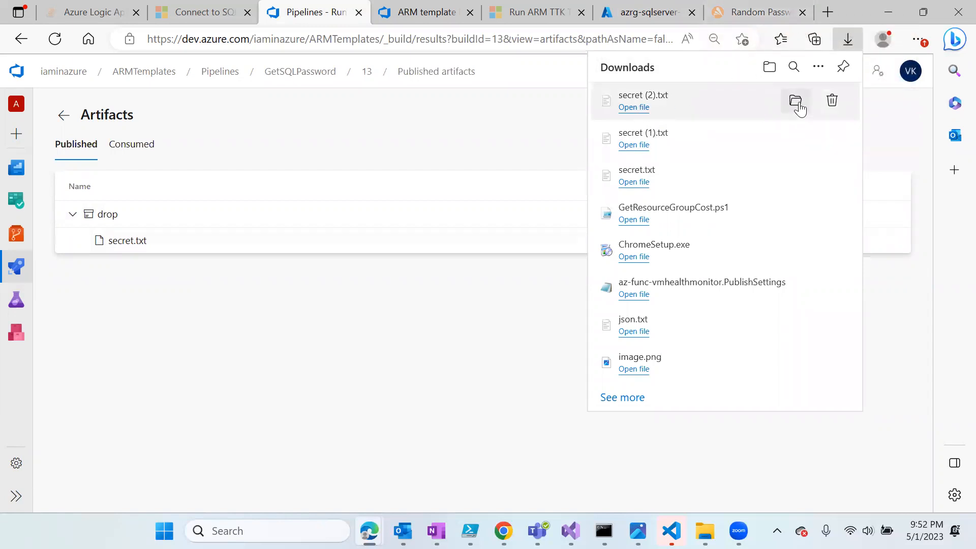
- Open the downloaded secret (2).txt in VS Code and select the password value
click(796, 102)
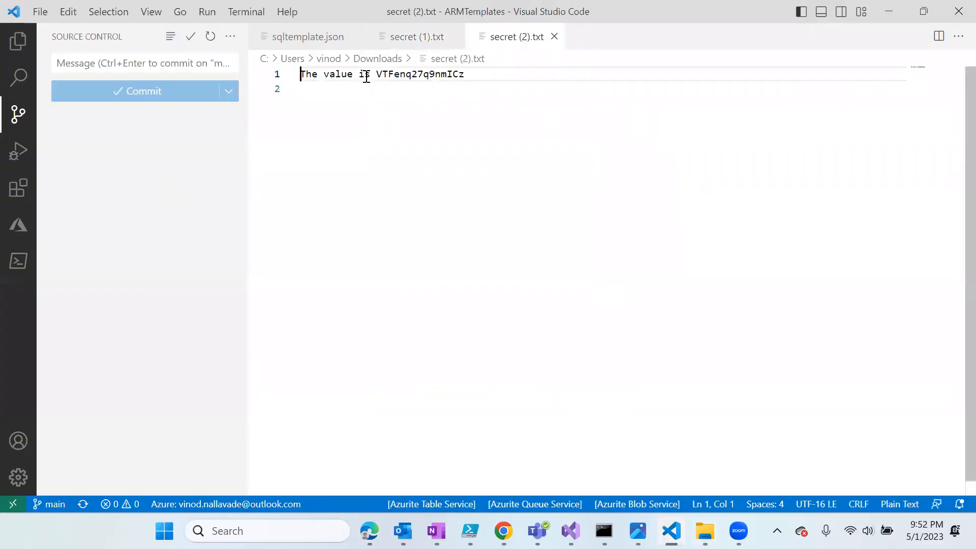
drag(376, 74, 428, 75)
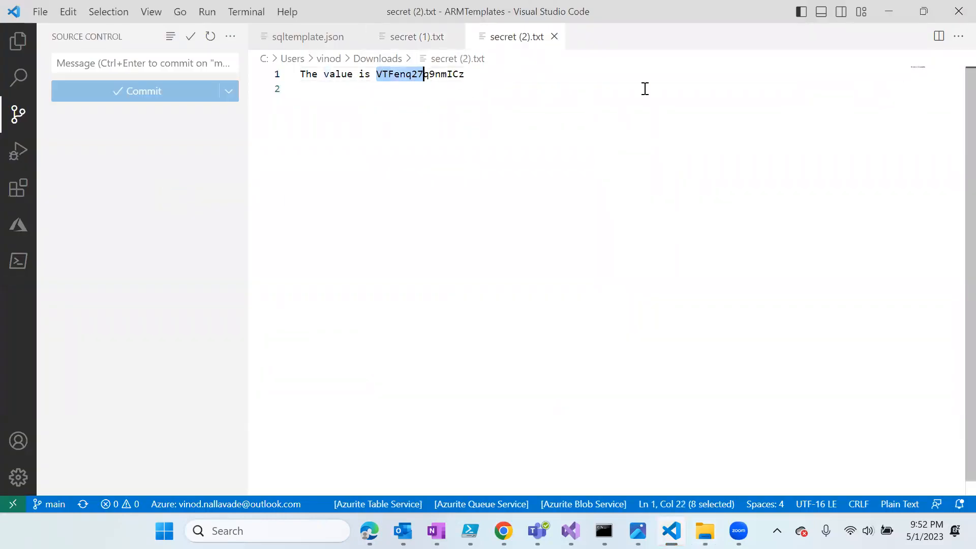
key(alt+Tab)
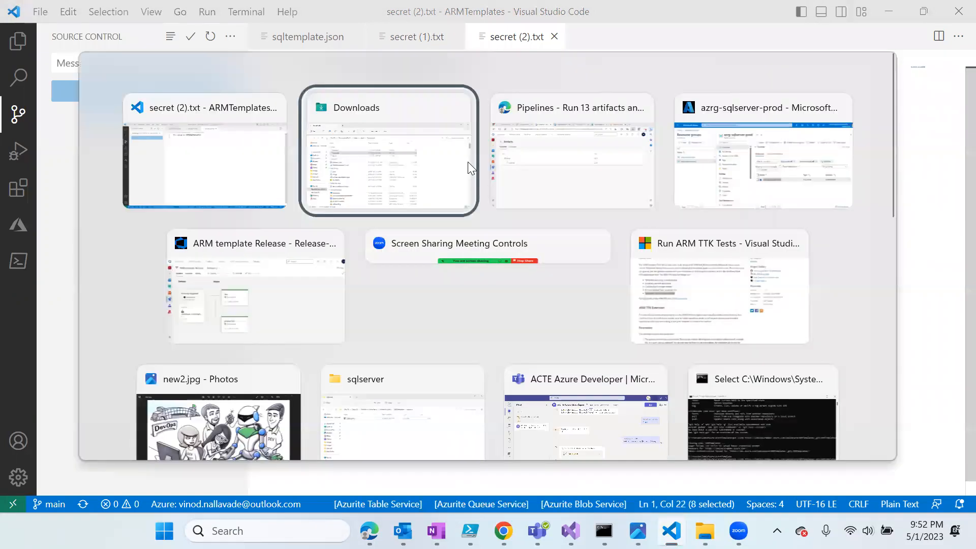
- Compare the Avast Random Password Generator's password with the one in secret.txt, then return to run #13's artifacts
click(582, 104)
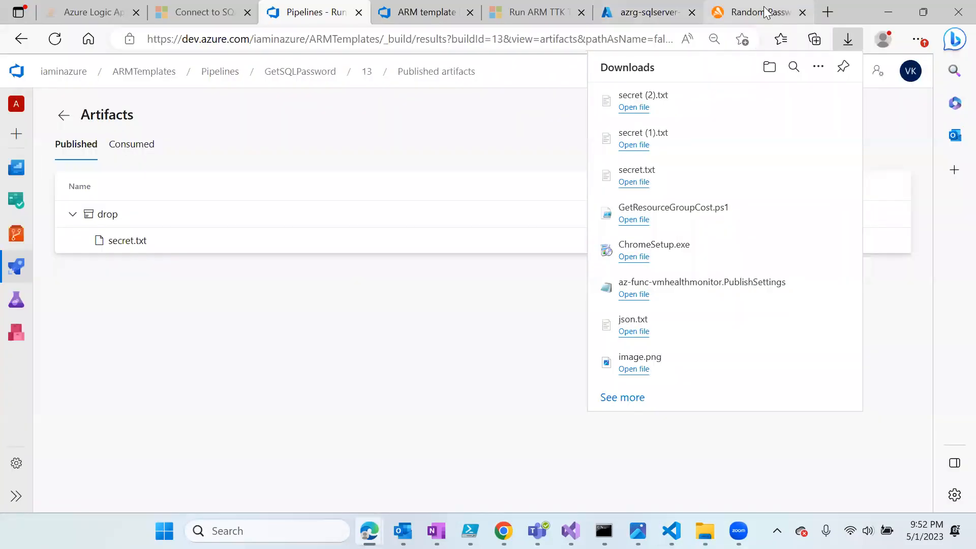
click(788, 6)
drag(484, 269, 402, 274)
click(323, 211)
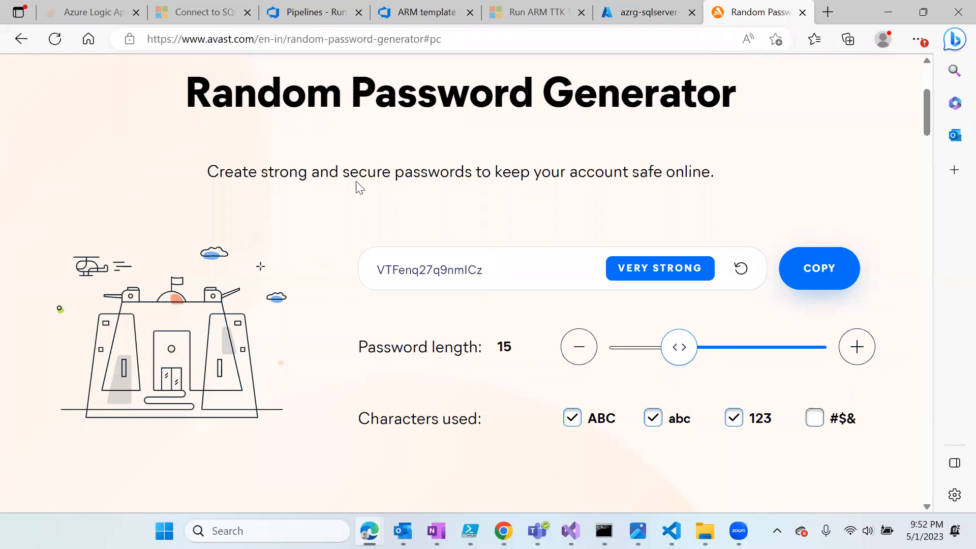
click(304, 12)
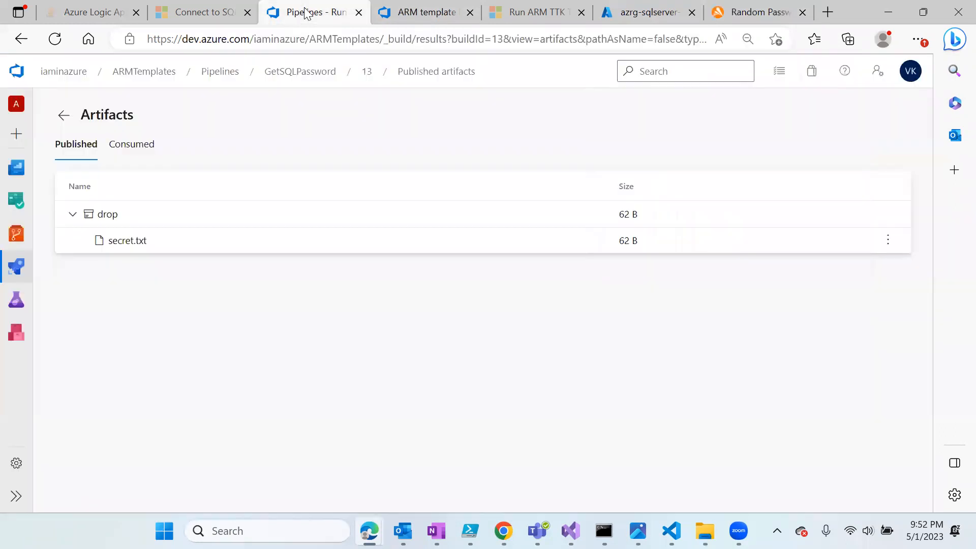